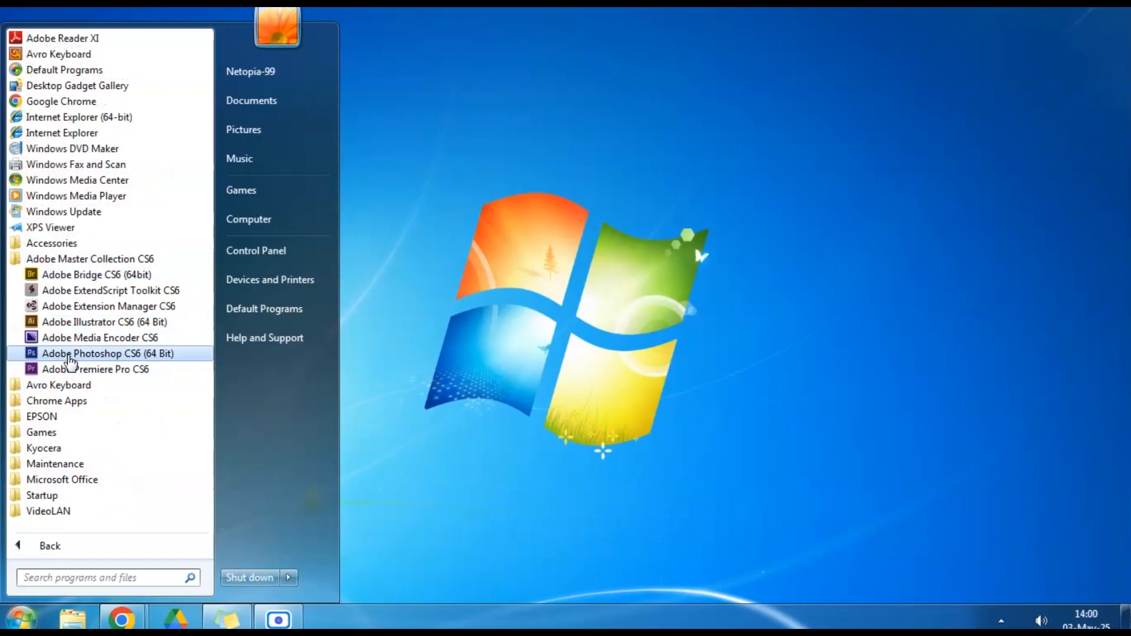
# Step: Launch Adobe Photoshop CS6 (64 Bit) from the Adobe Master Collection CS6 programs and close it again
pyautogui.click(70, 356)
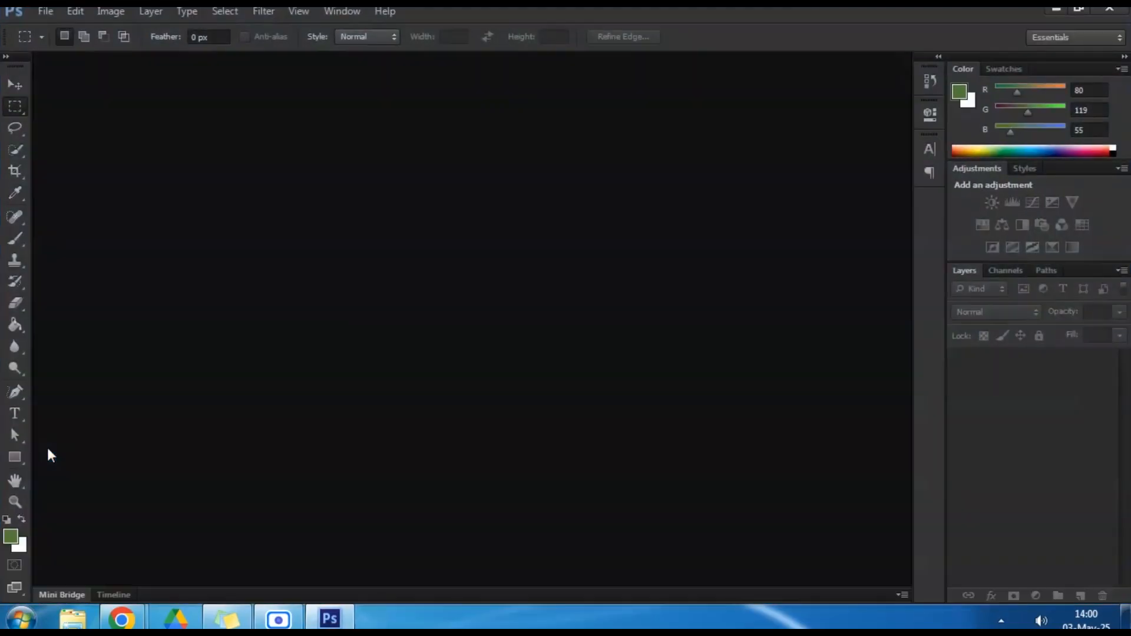
pyautogui.click(1109, 8)
# Step: Search the installed programs for "PHOTOSHO" and launch Adobe Photoshop CS6 (64 Bit)
pyautogui.click(22, 620)
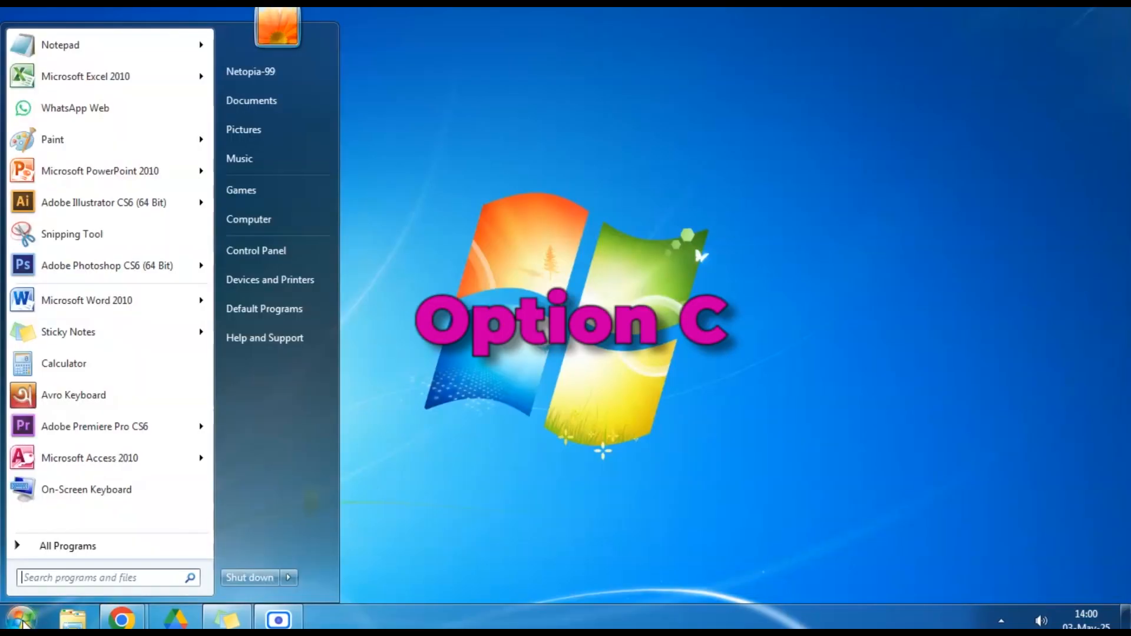
pyautogui.click(43, 582)
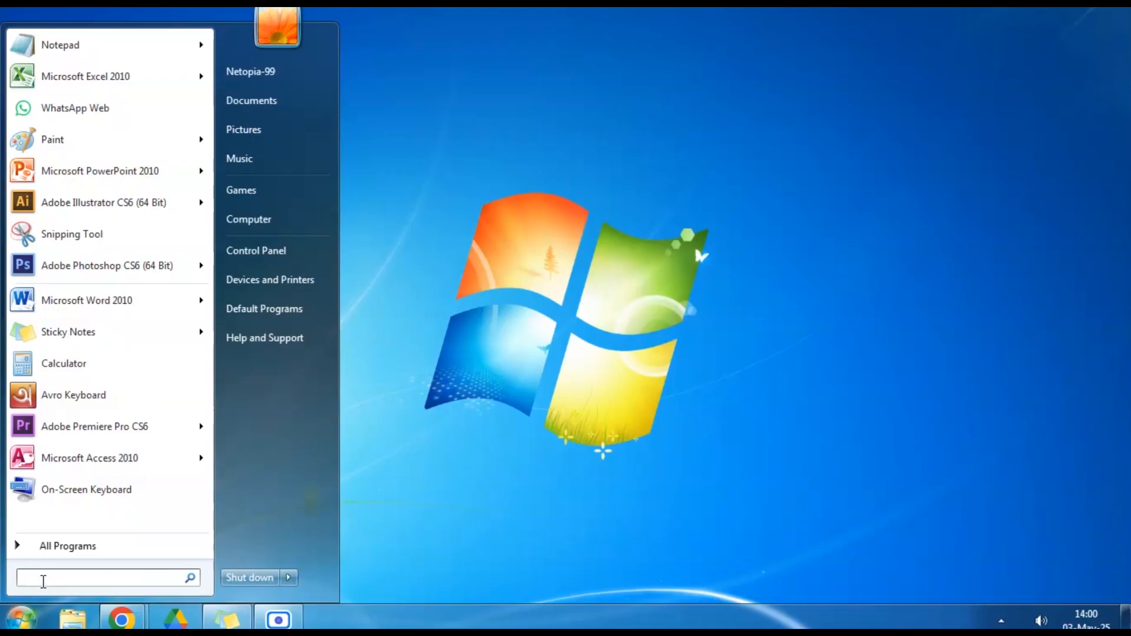
pyautogui.write('PHOTO')
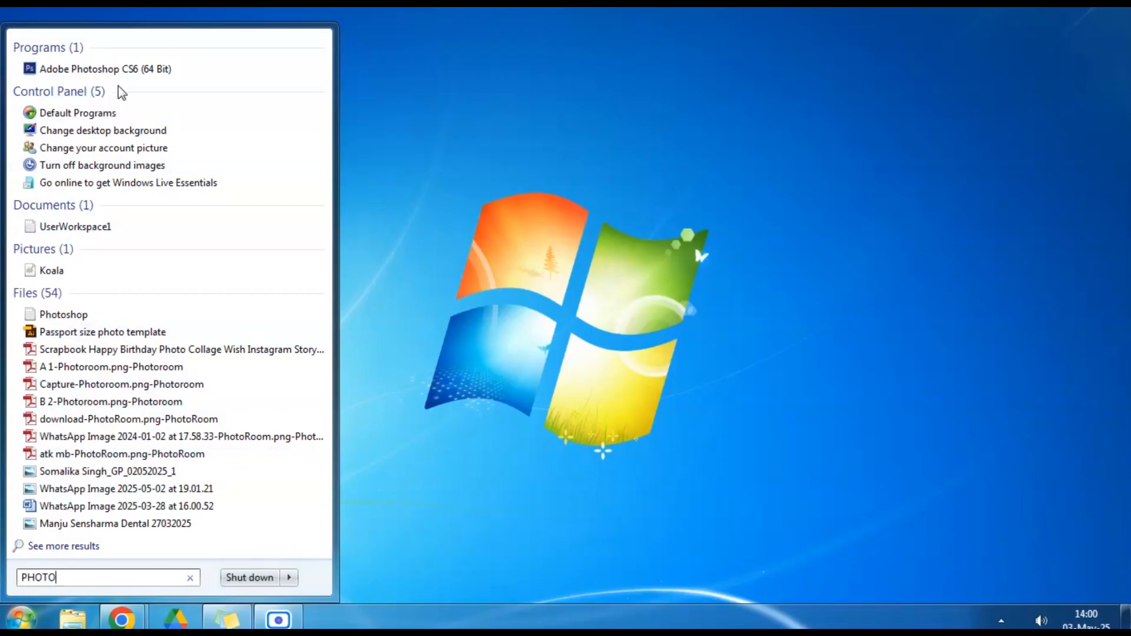
pyautogui.write('SHO')
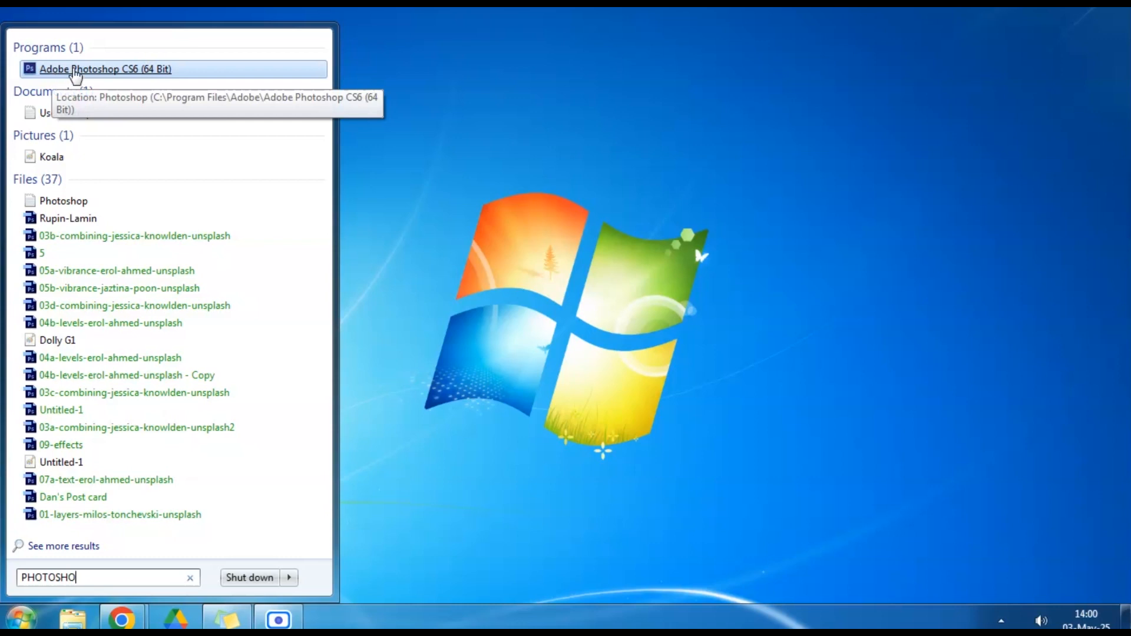
pyautogui.click(75, 69)
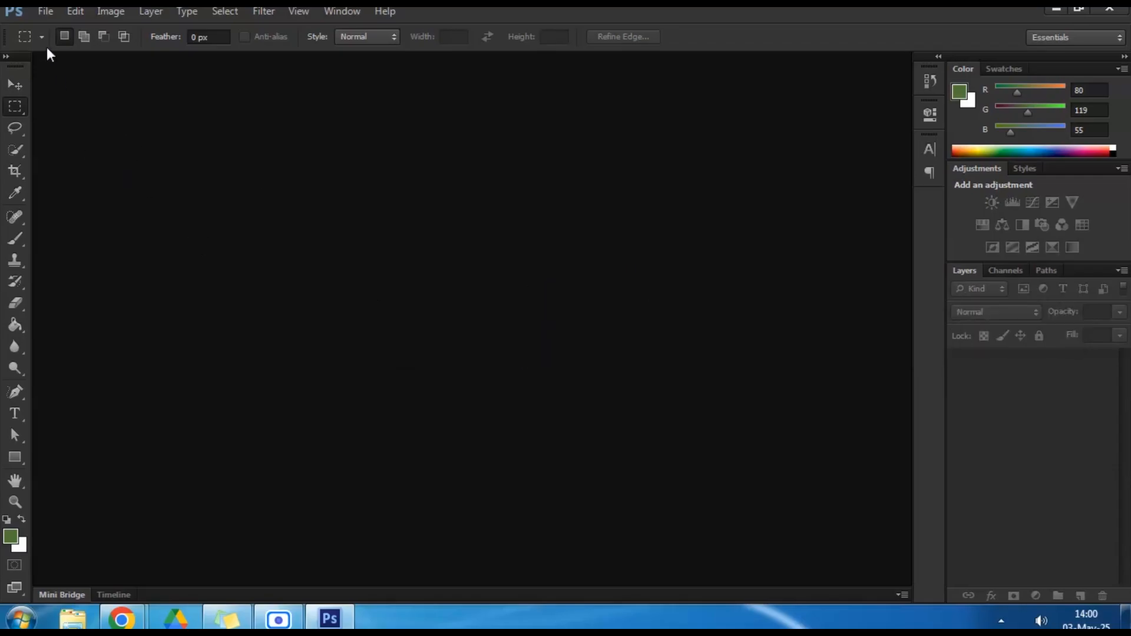
# Step: Open the poppy image 01-layers-milos-tonchevski-unsplash from the SourceFiles-AdobePhotoshopforBeginners folder
pyautogui.click(45, 12)
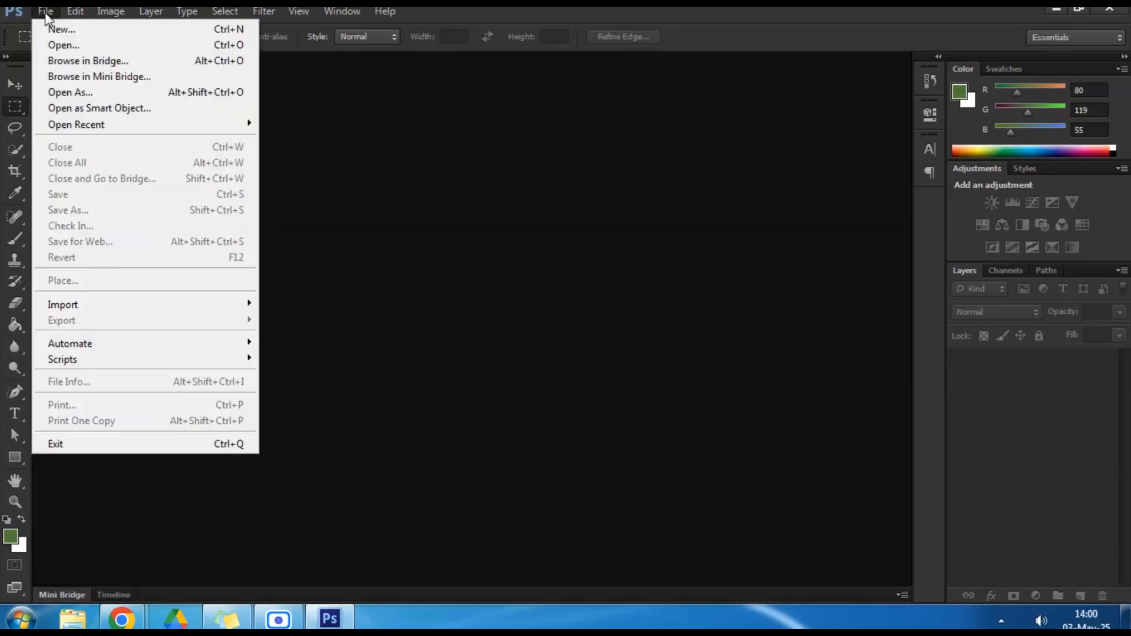
pyautogui.click(55, 50)
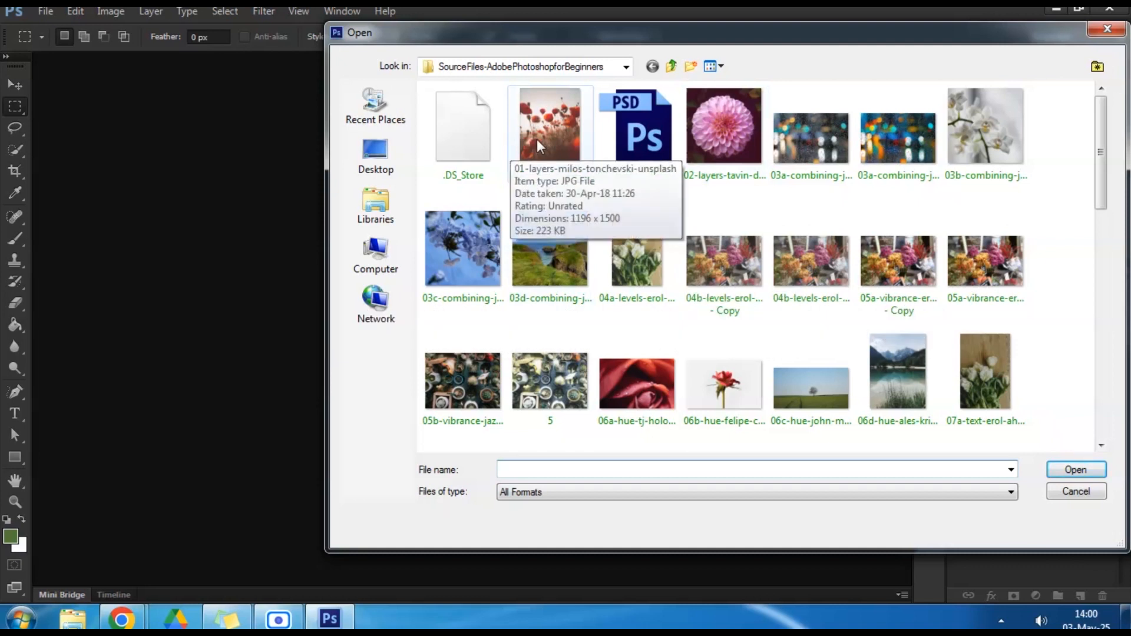
pyautogui.click(538, 118)
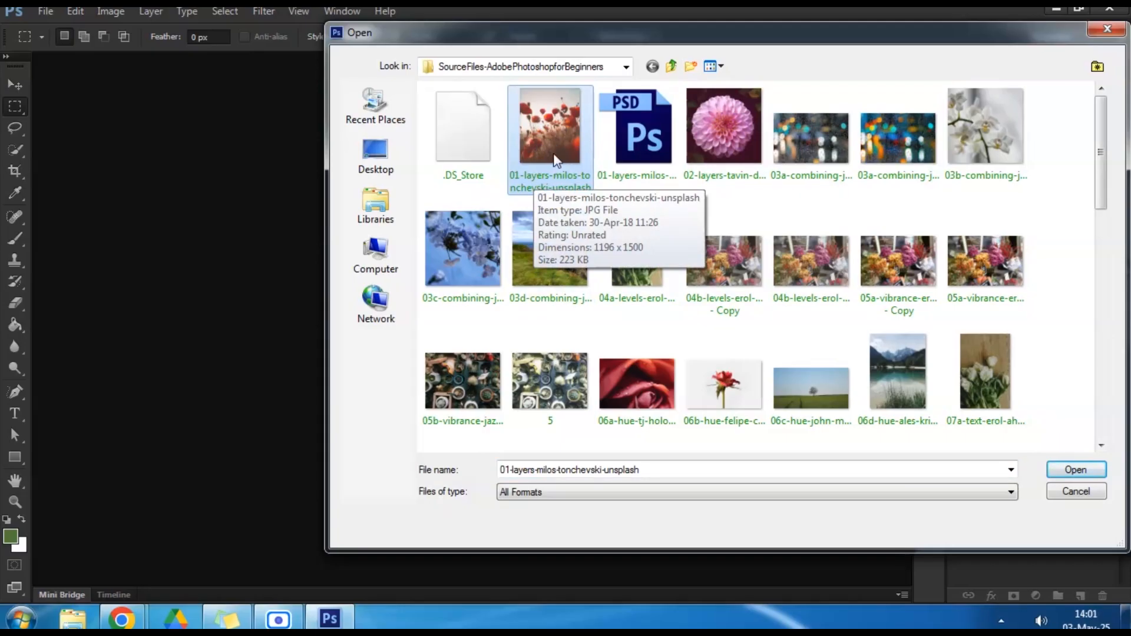
pyautogui.click(1087, 472)
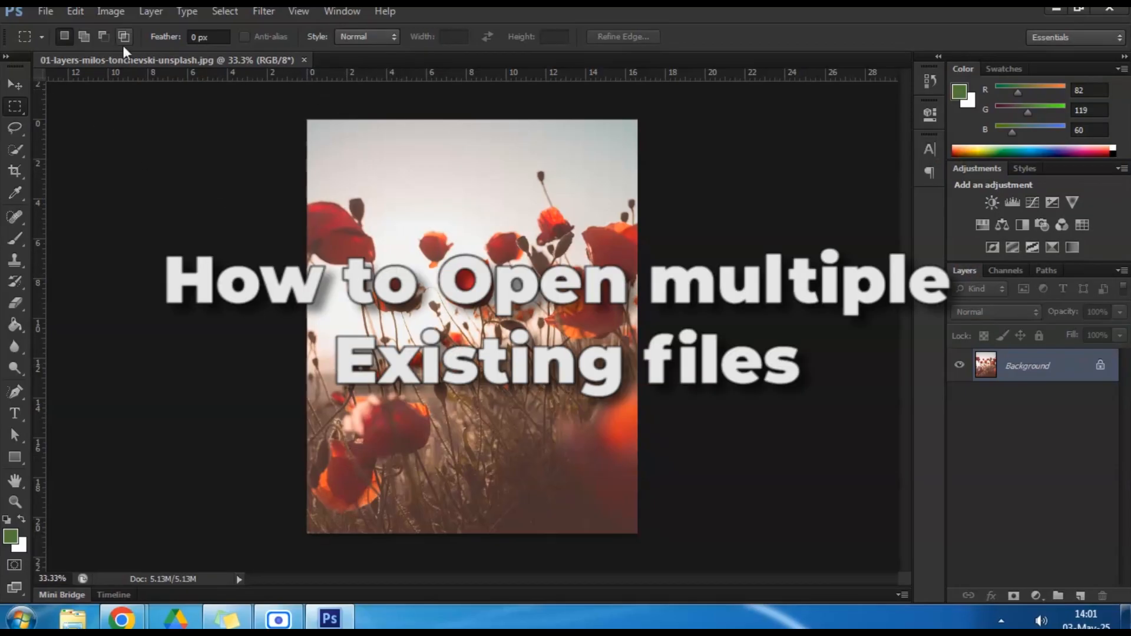
# Step: Open eight more images together, from 02-layers-tavin-dotson-unsplash through 04b-levels-erol-ahmed-unsplash - Copy
pyautogui.click(42, 12)
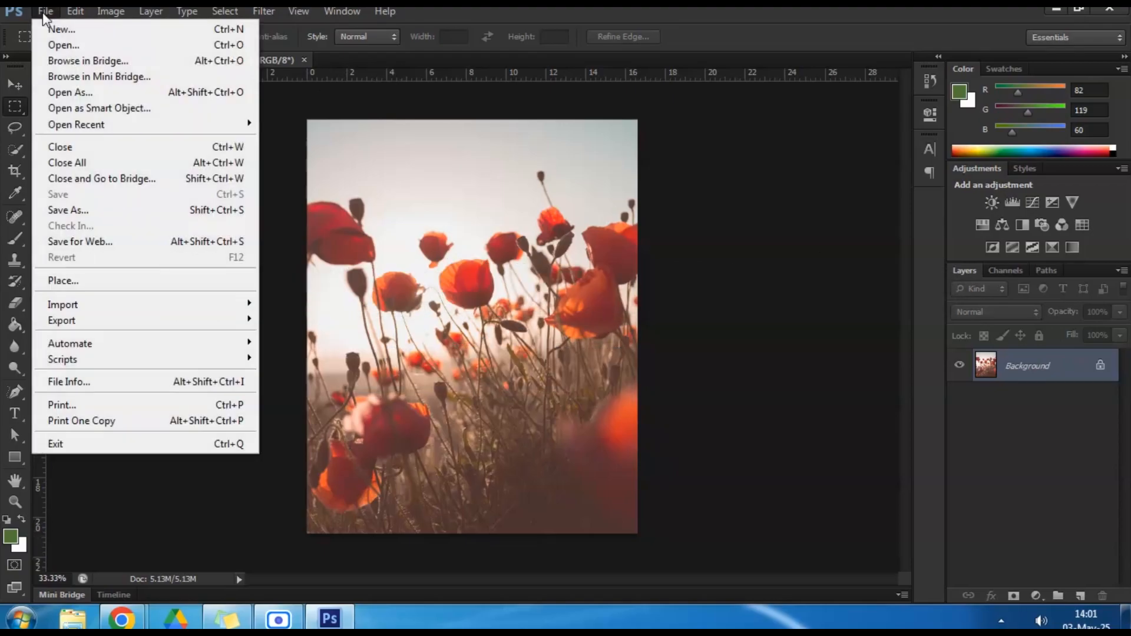
pyautogui.click(53, 44)
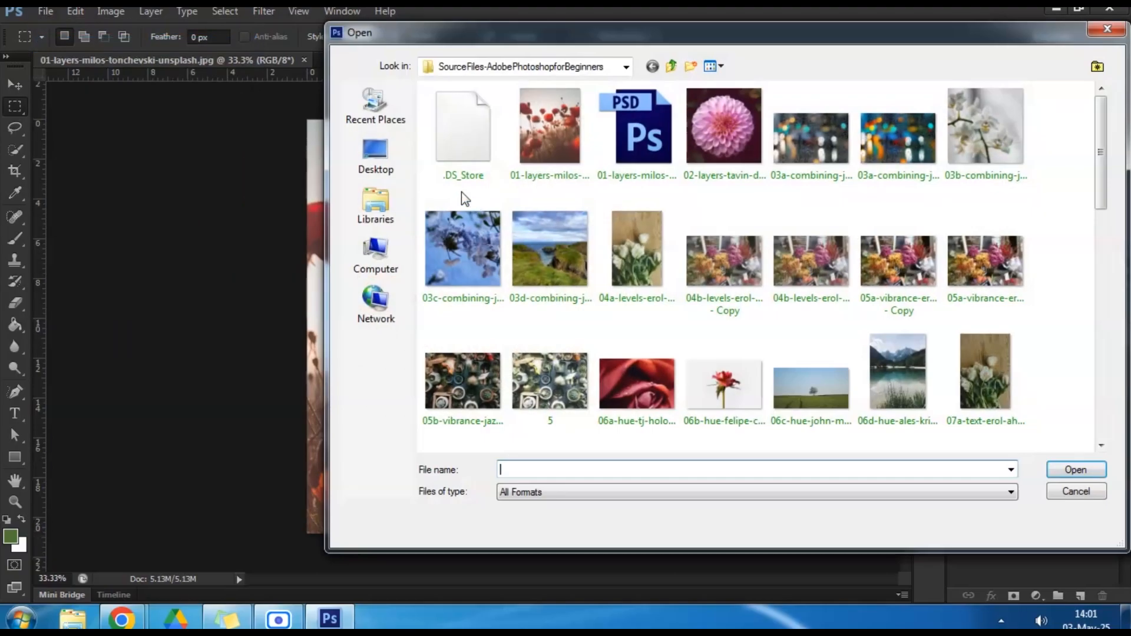
pyautogui.click(712, 150)
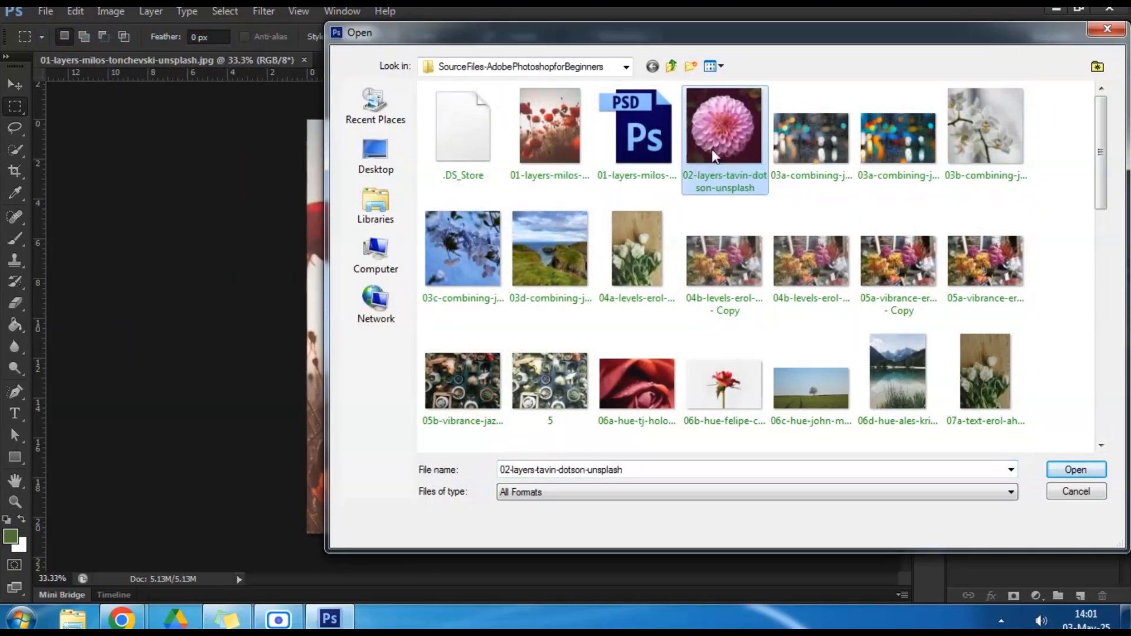
pyautogui.keyDown('ctrl'); pyautogui.click(795, 142); pyautogui.keyUp('ctrl')
pyautogui.keyDown('ctrl'); pyautogui.click(892, 143); pyautogui.keyUp('ctrl')
pyautogui.keyDown('ctrl'); pyautogui.click(965, 148); pyautogui.keyUp('ctrl')
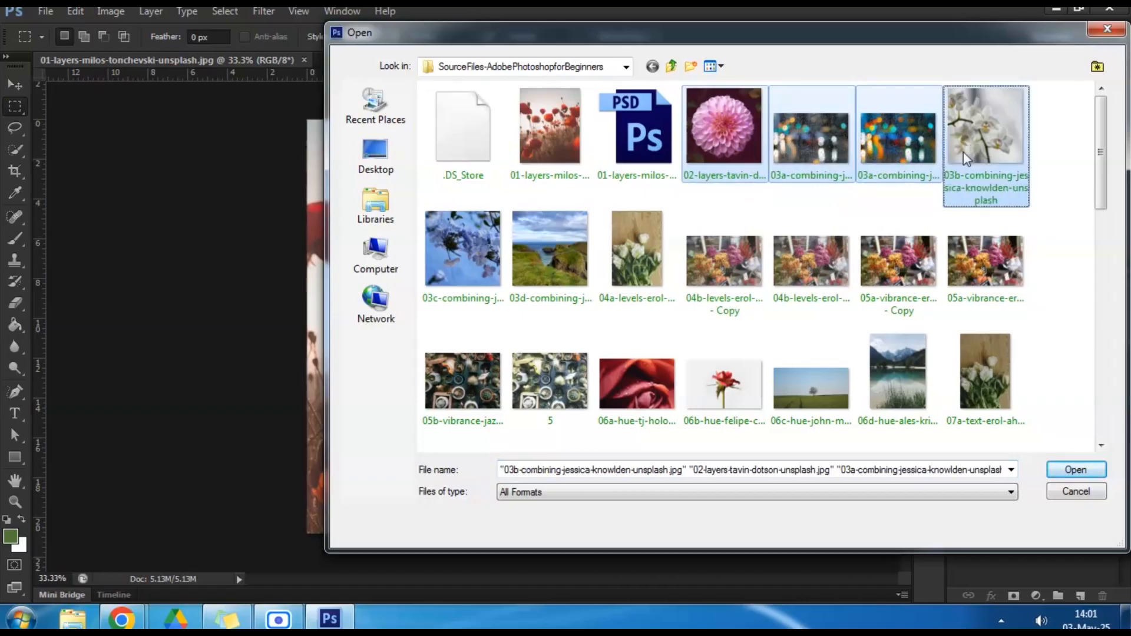
pyautogui.keyDown('ctrl'); pyautogui.click(469, 261); pyautogui.keyUp('ctrl')
pyautogui.keyDown('ctrl'); pyautogui.click(527, 252); pyautogui.keyUp('ctrl')
pyautogui.keyDown('ctrl'); pyautogui.click(631, 256); pyautogui.keyUp('ctrl')
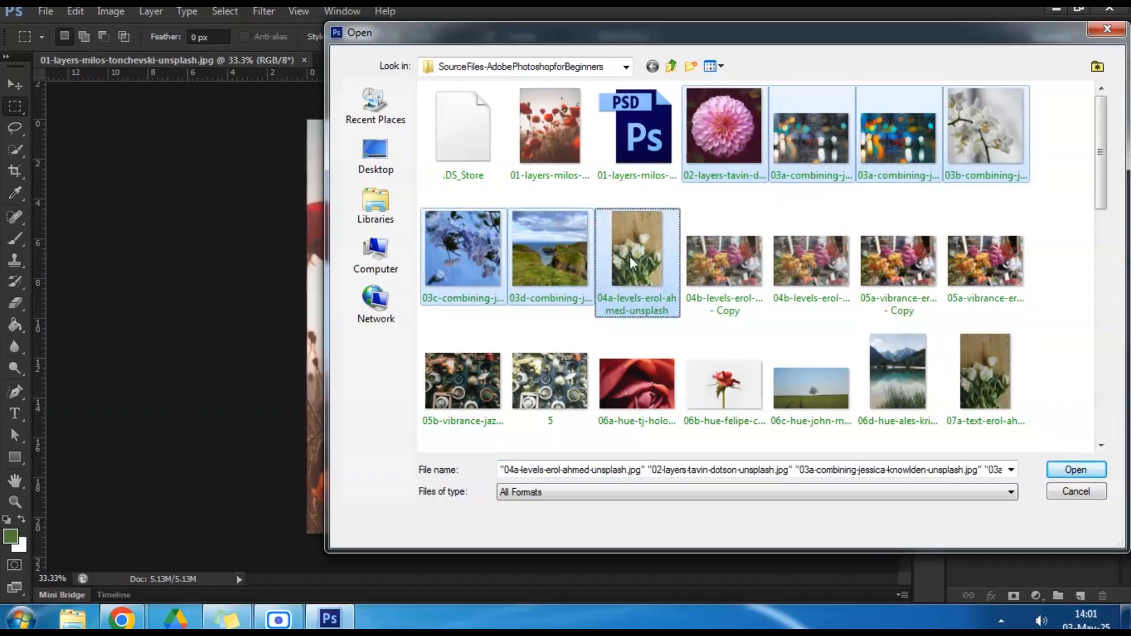
pyautogui.keyDown('ctrl'); pyautogui.click(722, 266); pyautogui.keyUp('ctrl')
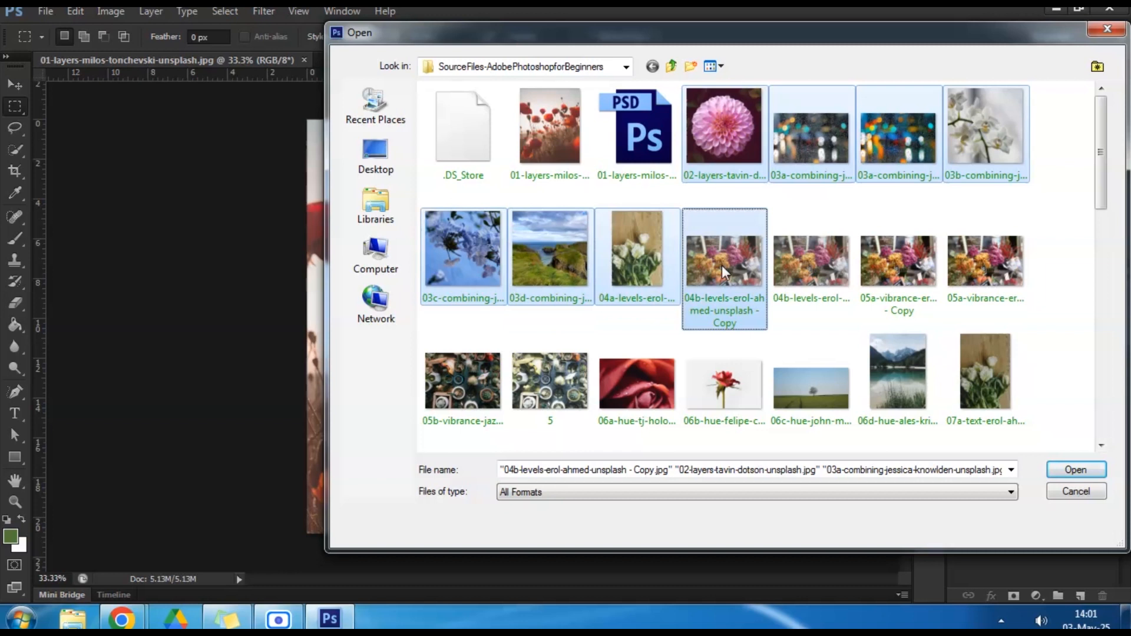
pyautogui.click(1075, 471)
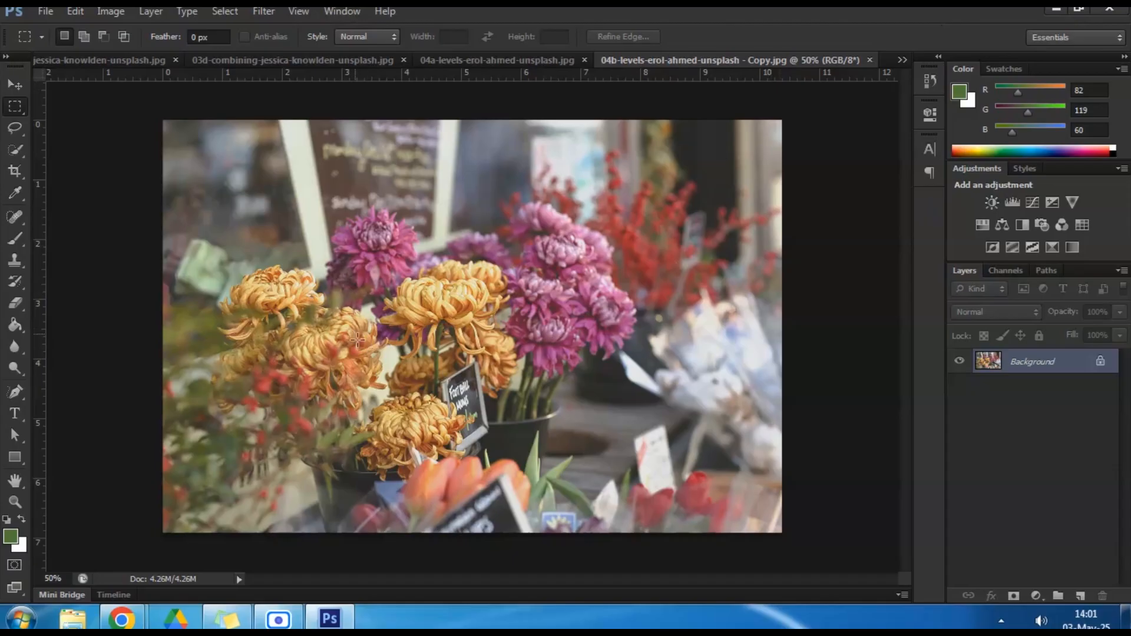
# Step: Apply the Essentials (Default) workspace
pyautogui.click(337, 13)
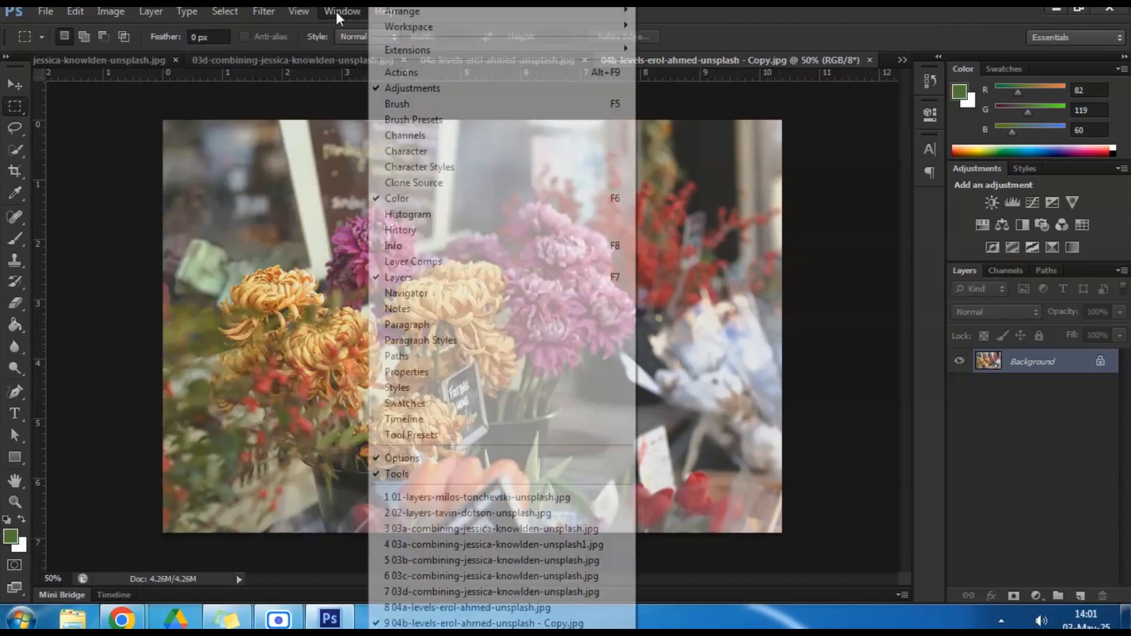
pyautogui.moveTo(413, 35)
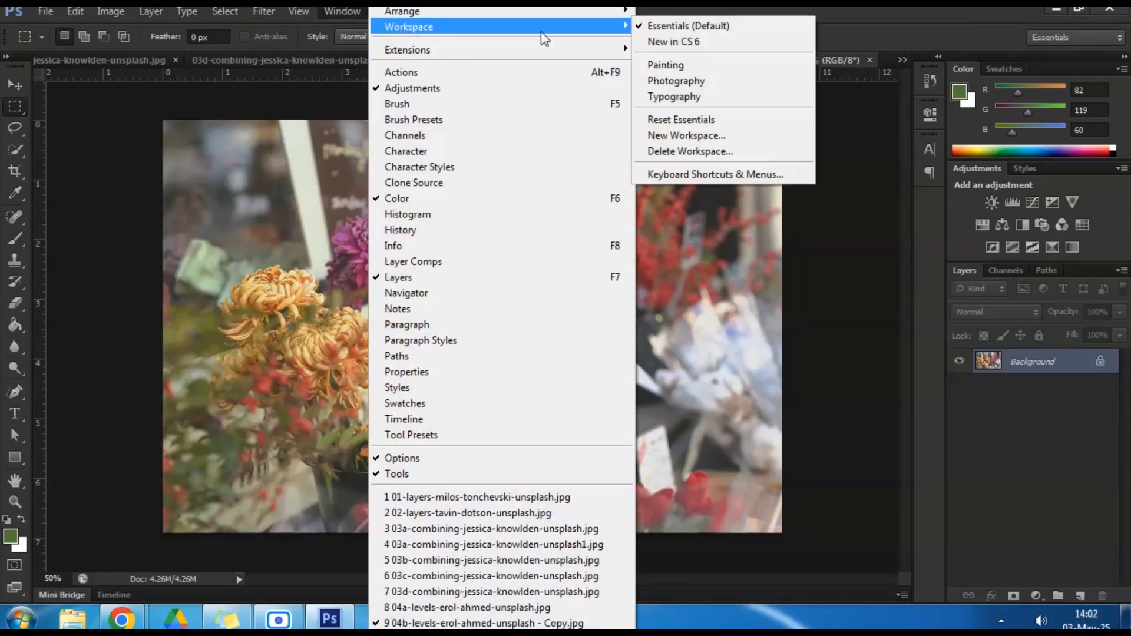
pyautogui.click(680, 28)
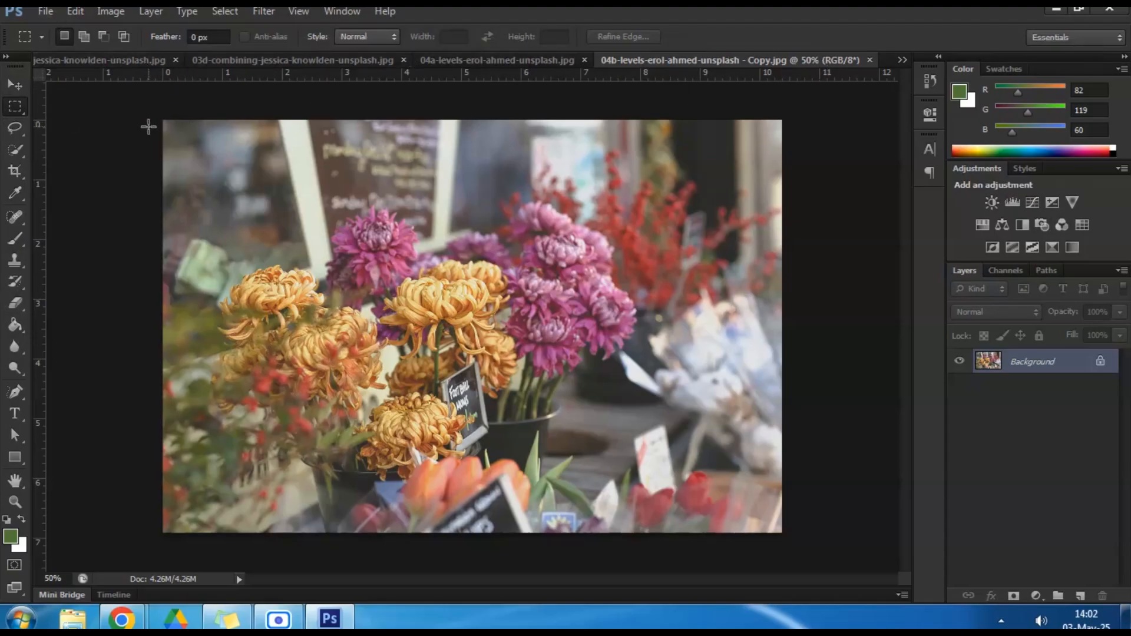
# Step: Close all open images at once
pyautogui.click(41, 12)
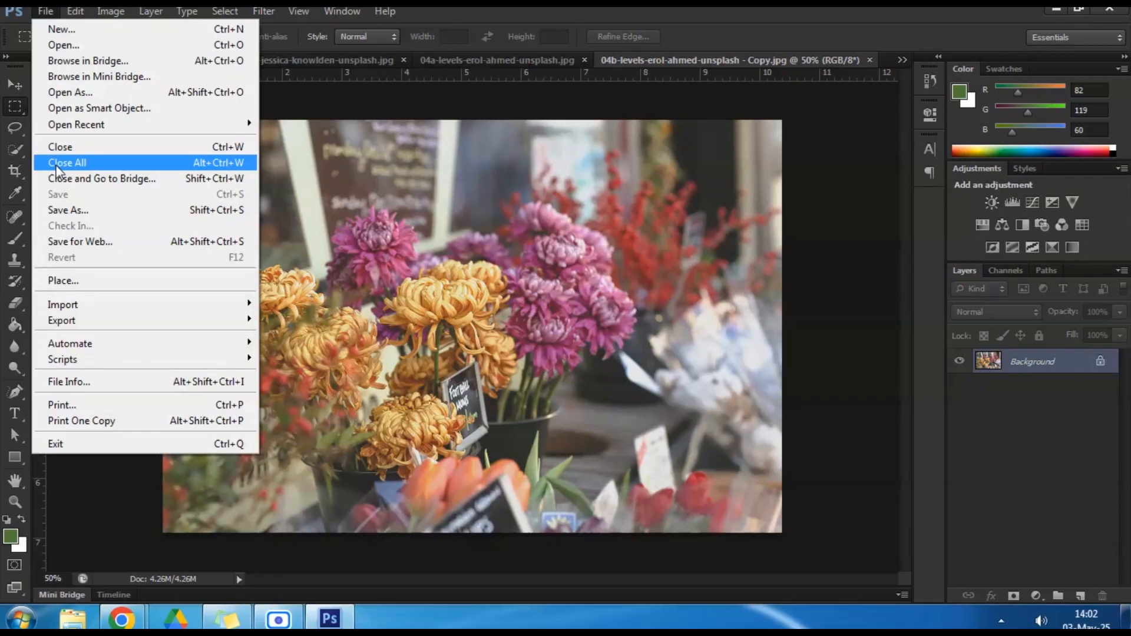
pyautogui.click(59, 167)
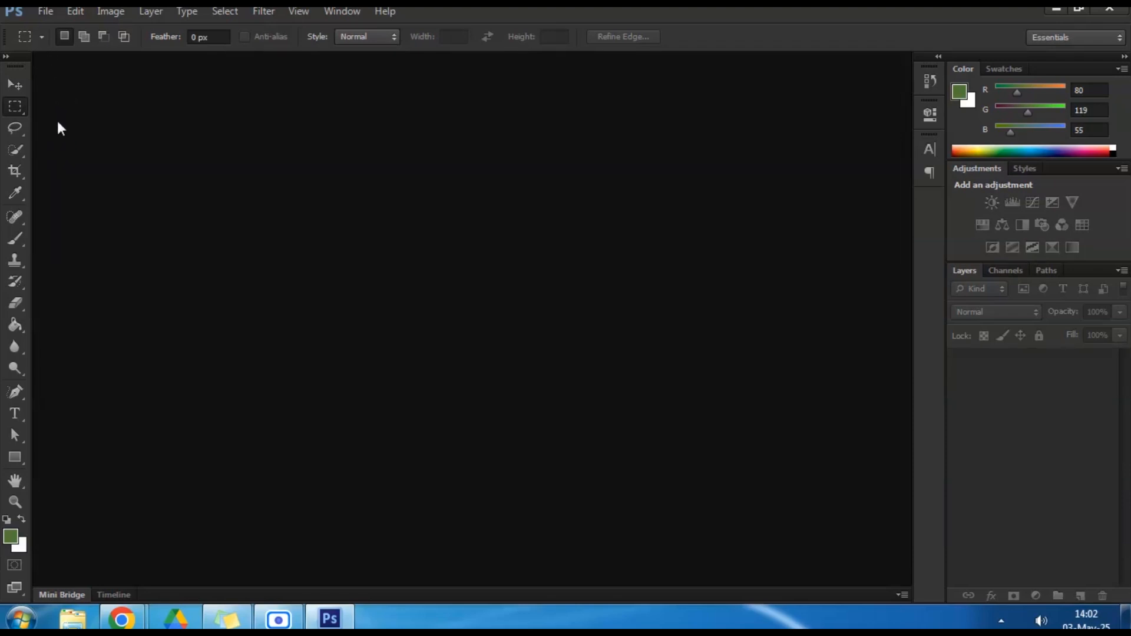
# Step: Open nine JPG images together, from 01-layers-milos-tonchevski-unsplash through 04b-levels-erol-ahmed-unsplash - Copy, leaving out the PSD file
pyautogui.click(43, 14)
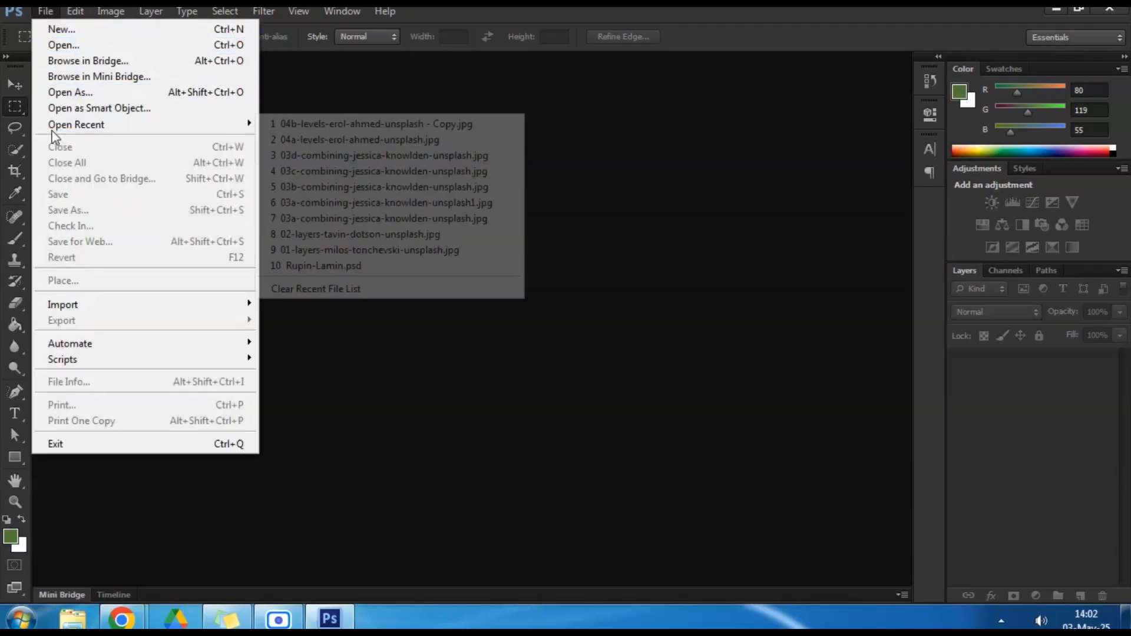
pyautogui.click(59, 46)
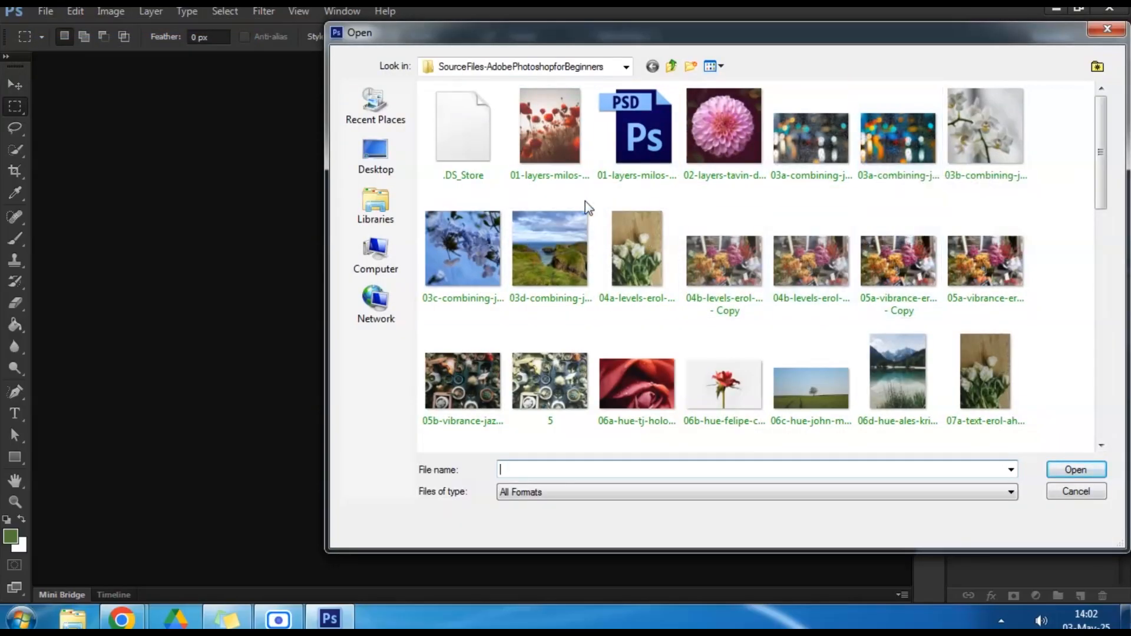
pyautogui.click(543, 173)
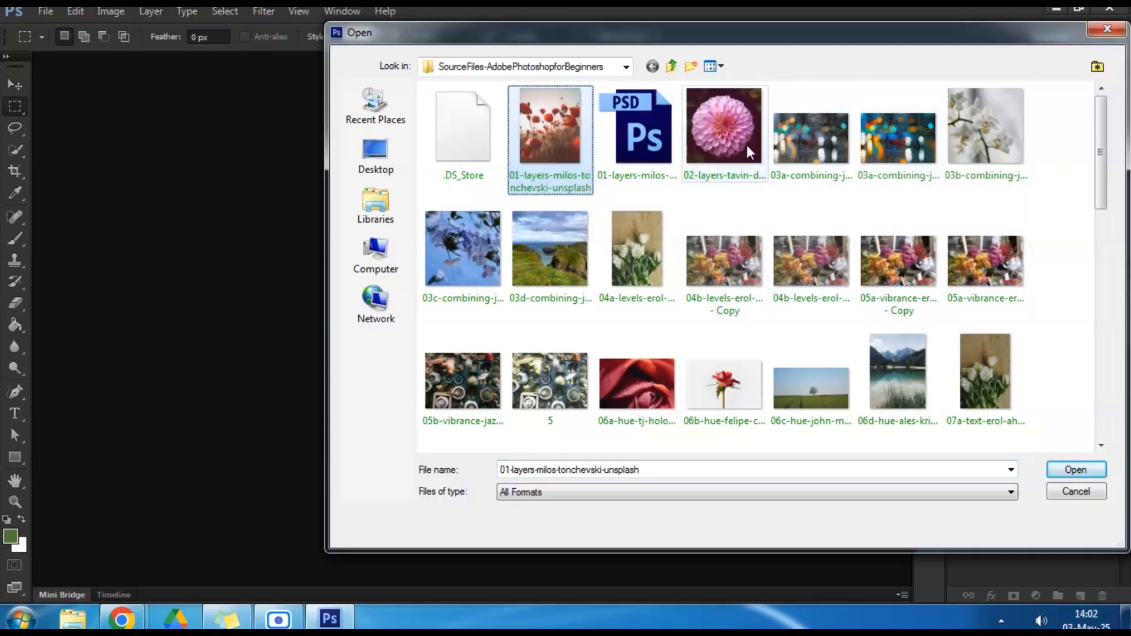
pyautogui.keyDown('ctrl'); pyautogui.click(735, 155); pyautogui.keyUp('ctrl')
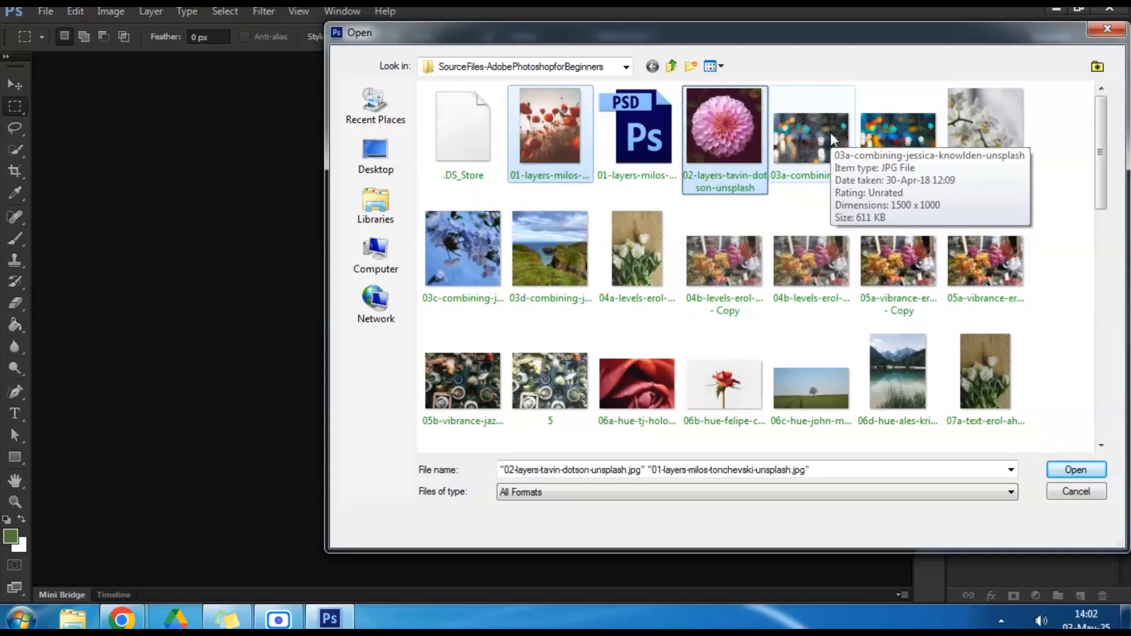
pyautogui.keyDown('ctrl'); pyautogui.click(899, 139); pyautogui.keyUp('ctrl')
pyautogui.keyDown('ctrl'); pyautogui.click(985, 133); pyautogui.keyUp('ctrl')
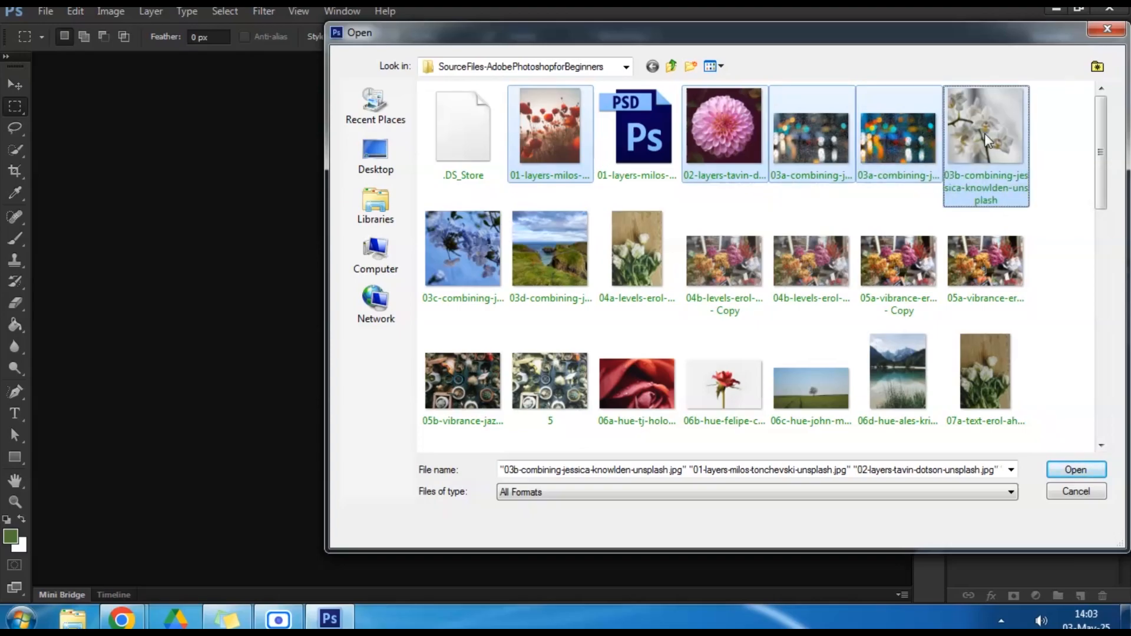
pyautogui.keyDown('ctrl'); pyautogui.click(482, 249); pyautogui.keyUp('ctrl')
pyautogui.keyDown('ctrl'); pyautogui.click(572, 246); pyautogui.keyUp('ctrl')
pyautogui.keyDown('ctrl'); pyautogui.click(632, 254); pyautogui.keyUp('ctrl')
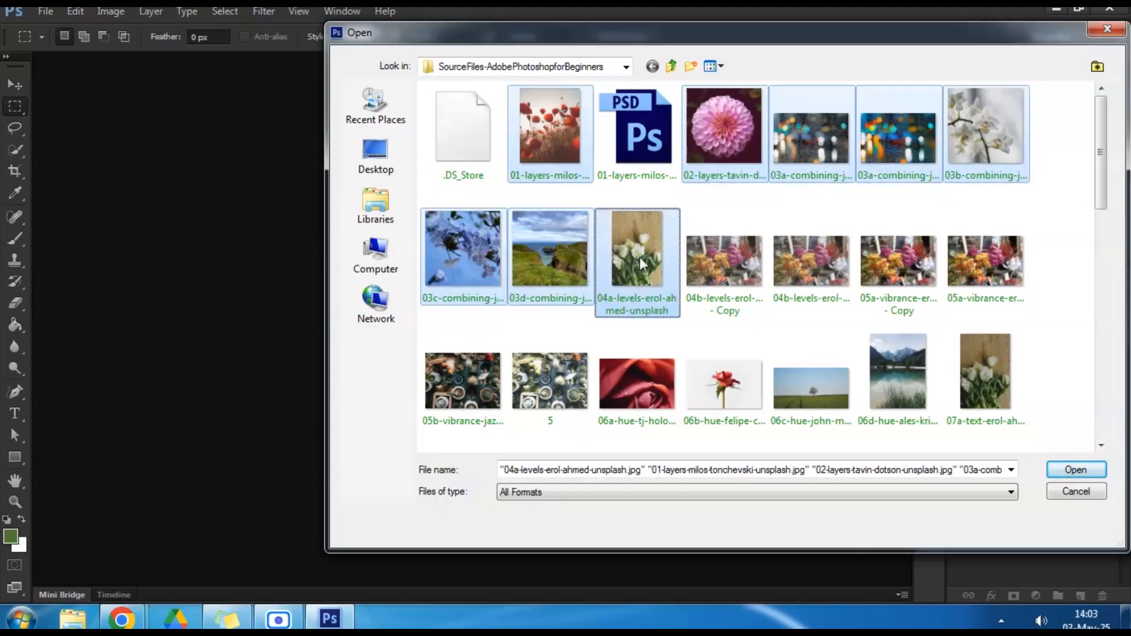
pyautogui.keyDown('ctrl'); pyautogui.click(725, 259); pyautogui.keyUp('ctrl')
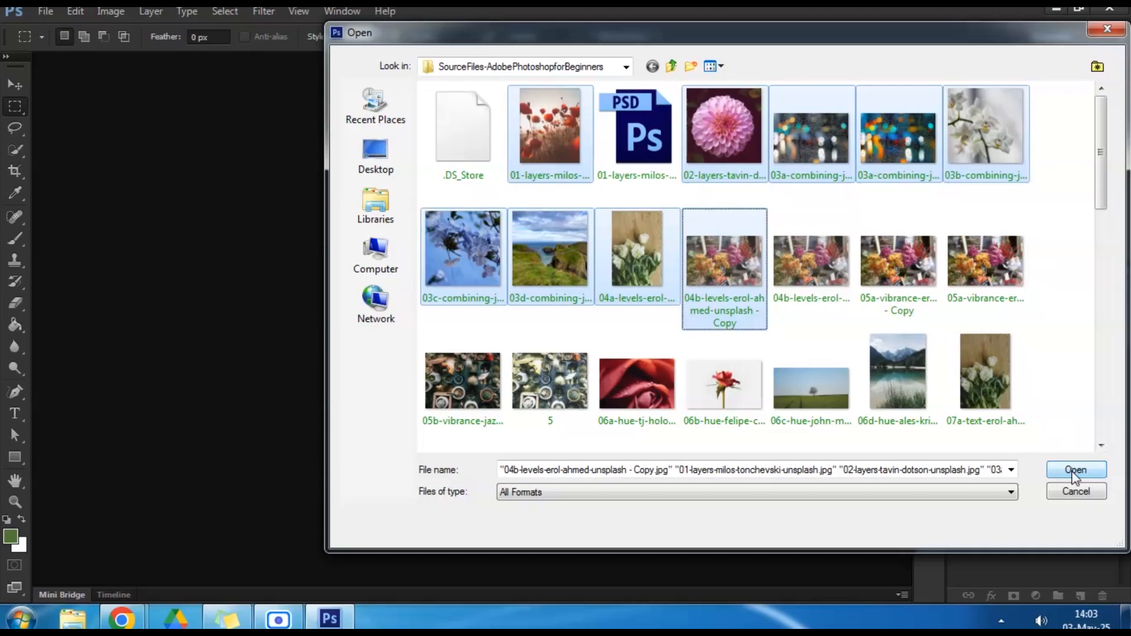
pyautogui.press('Return')
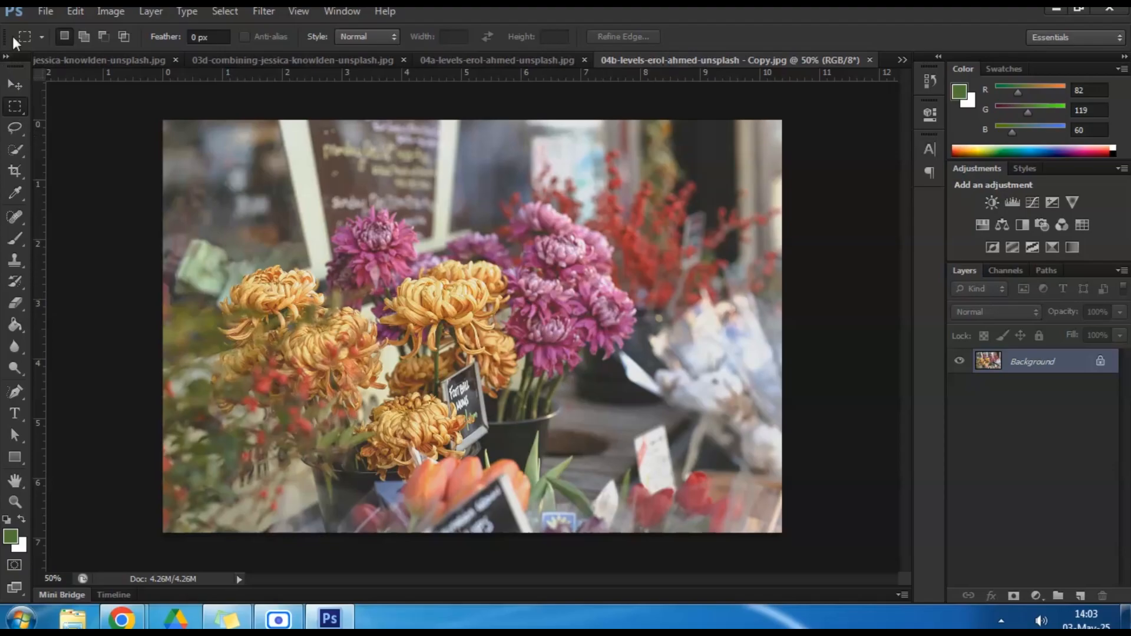
# Step: Close all nine open image documents with the Close All command
pyautogui.click(42, 11)
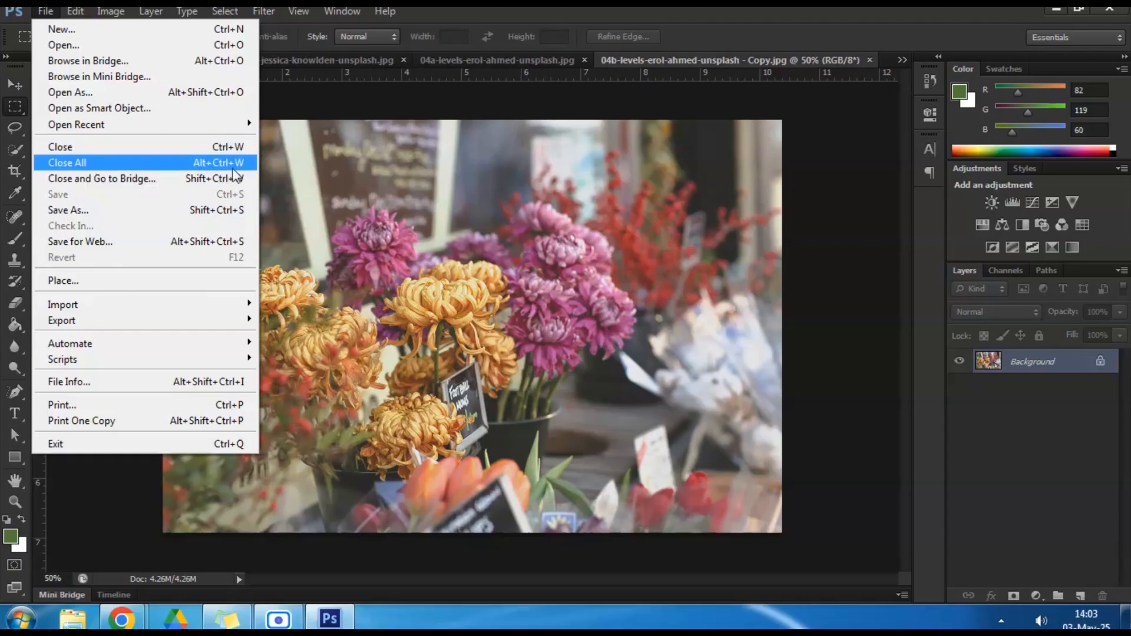
pyautogui.click(444, 18)
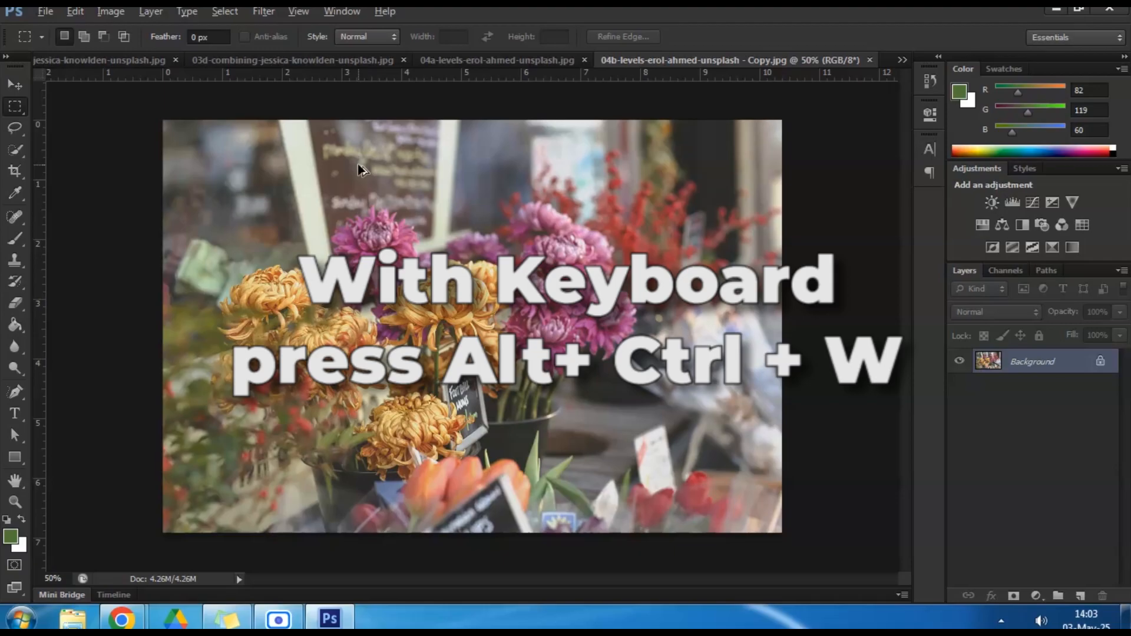
pyautogui.hotkey('ctrl', 'alt', 'w')
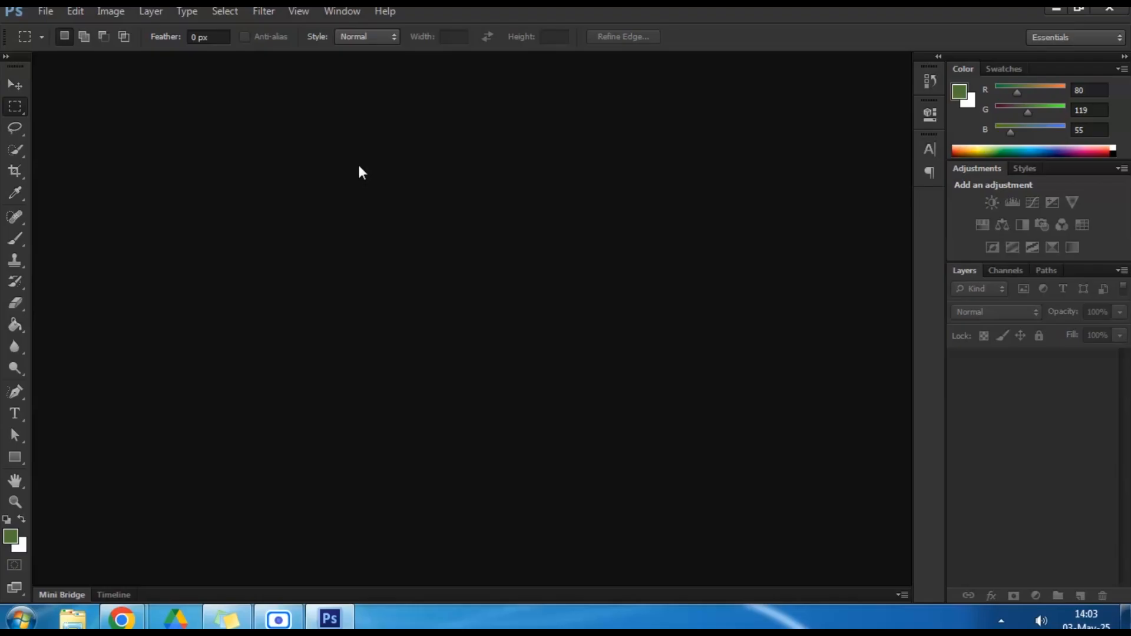
# Step: Open the image 01-layers-milos-tonchevski-unsplash from the SourceFiles-AdobePhotoshopforBeginners folder
pyautogui.click(38, 12)
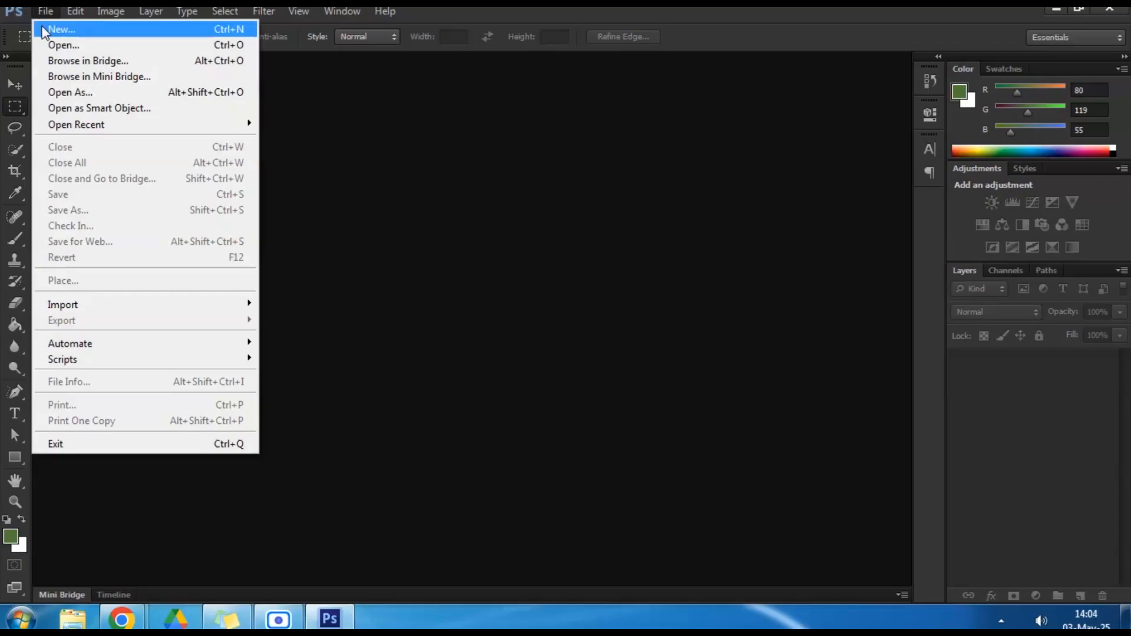
pyautogui.click(59, 45)
pyautogui.click(541, 161)
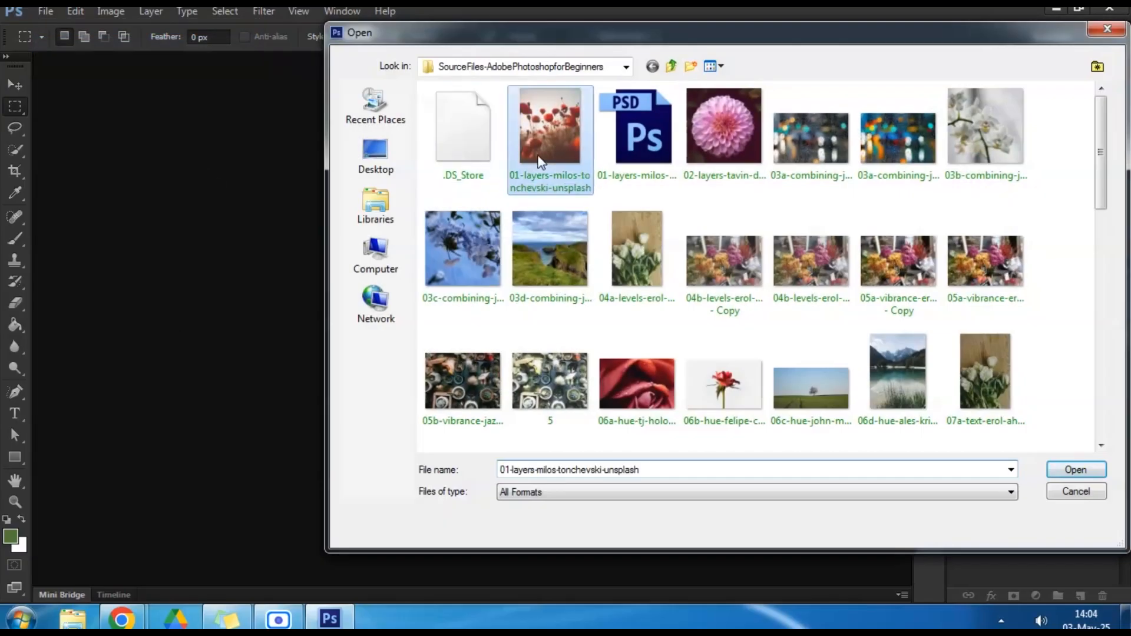
pyautogui.click(1082, 474)
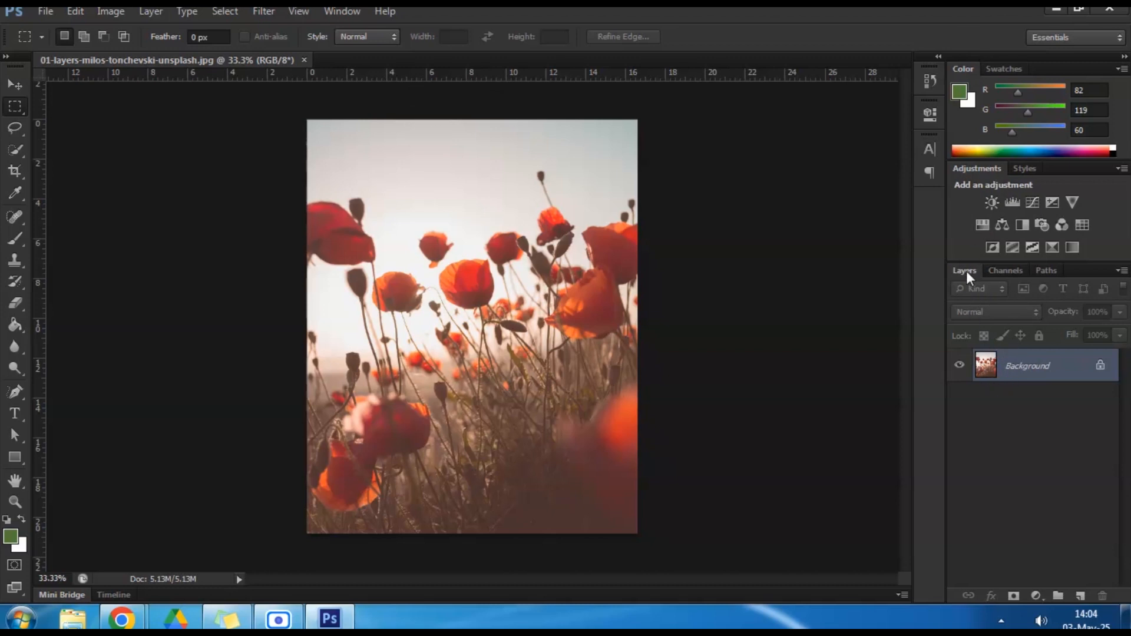
# Step: View the image's channels and paths, and return to its layers
pyautogui.click(1008, 270)
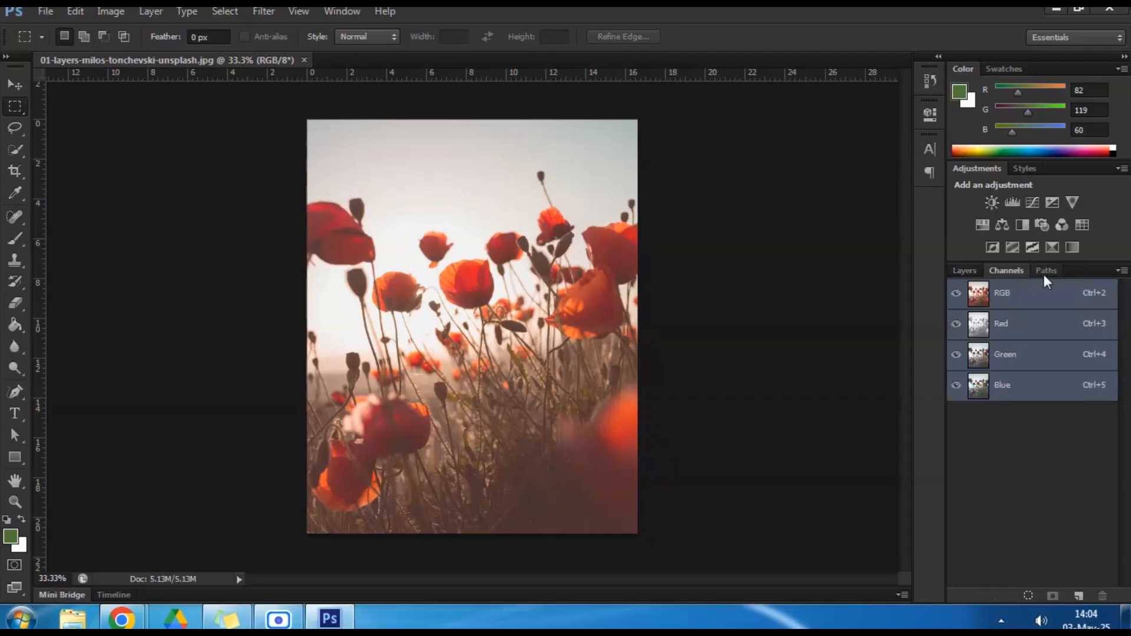
pyautogui.click(1053, 271)
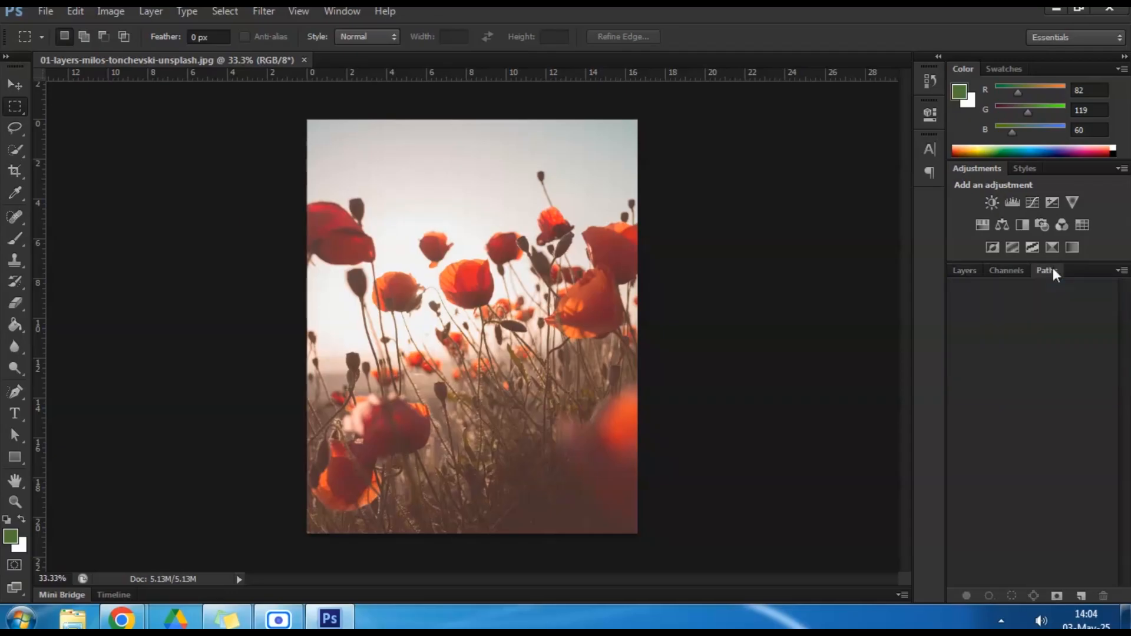
pyautogui.click(971, 273)
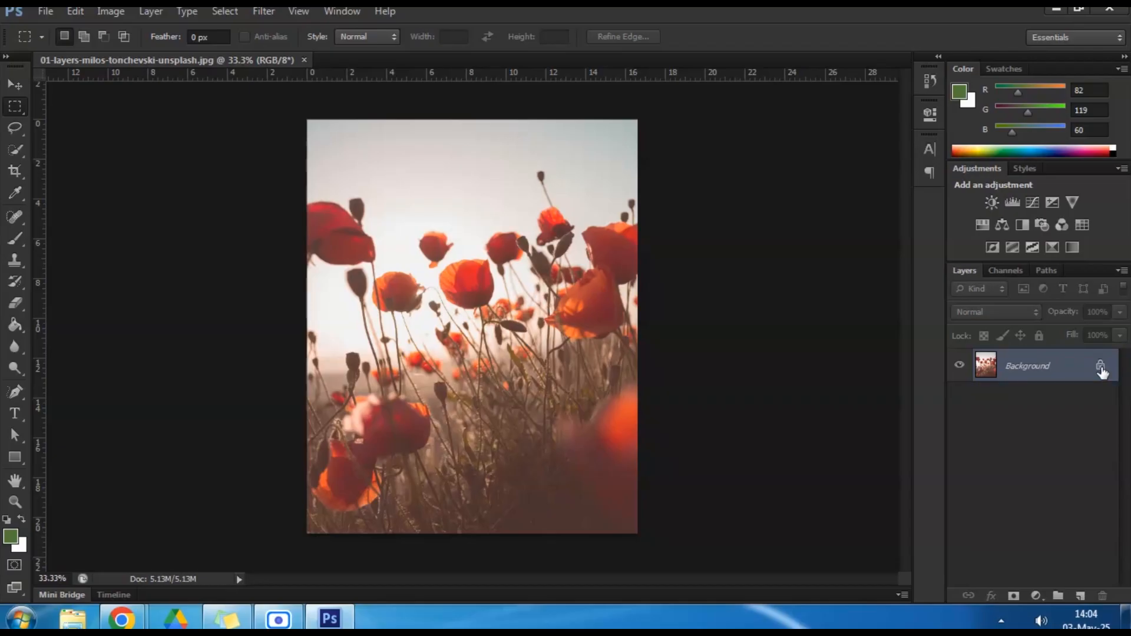
# Step: Convert the locked Background into a regular layer named Layer 0, keeping Normal mode and 100% opacity
pyautogui.doubleClick(1101, 370)
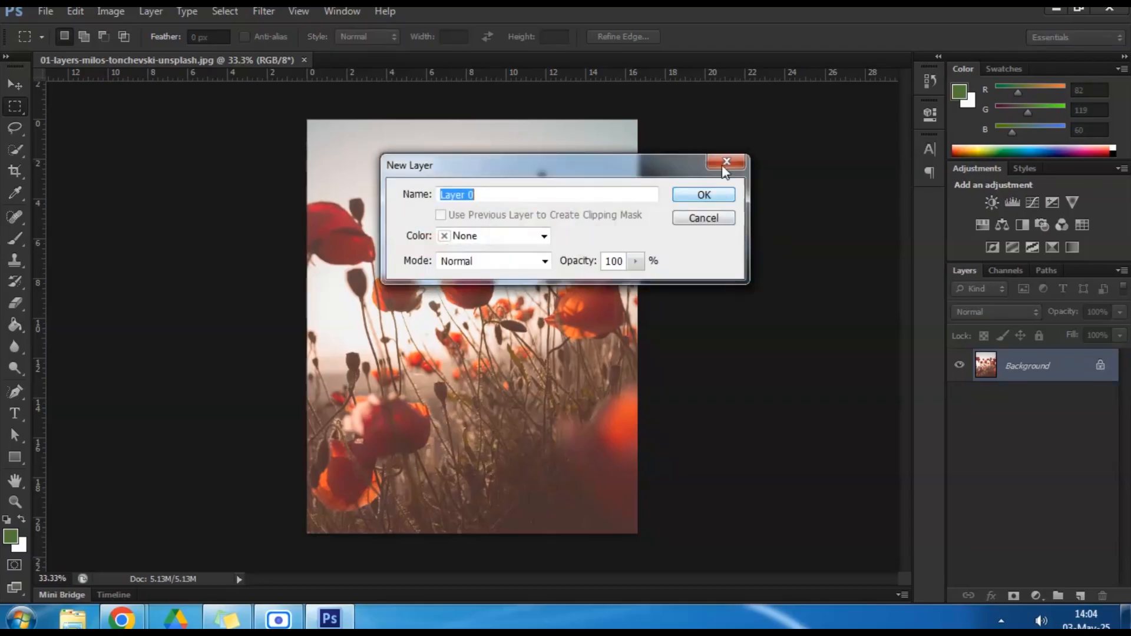
pyautogui.click(727, 162)
pyautogui.rightClick(1081, 371)
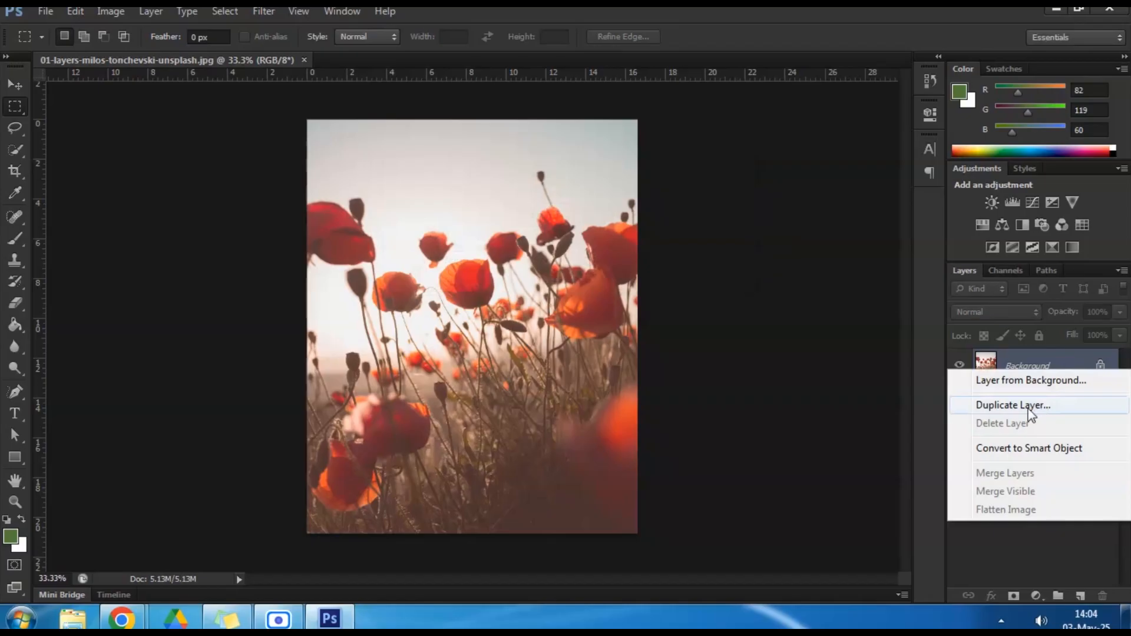
pyautogui.click(1105, 383)
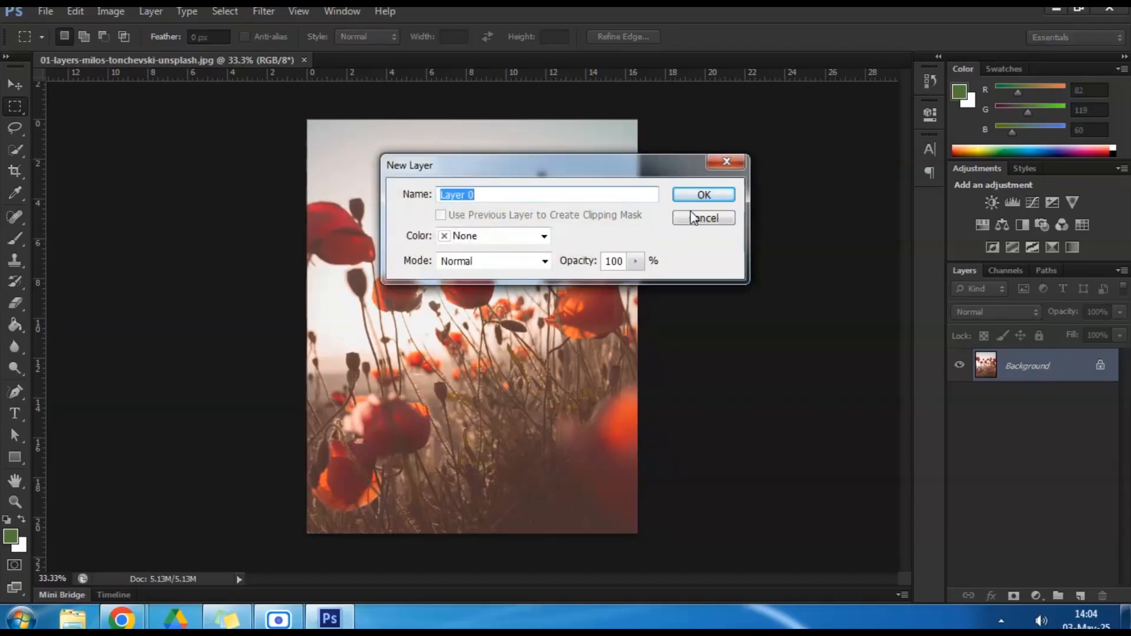
pyautogui.click(707, 198)
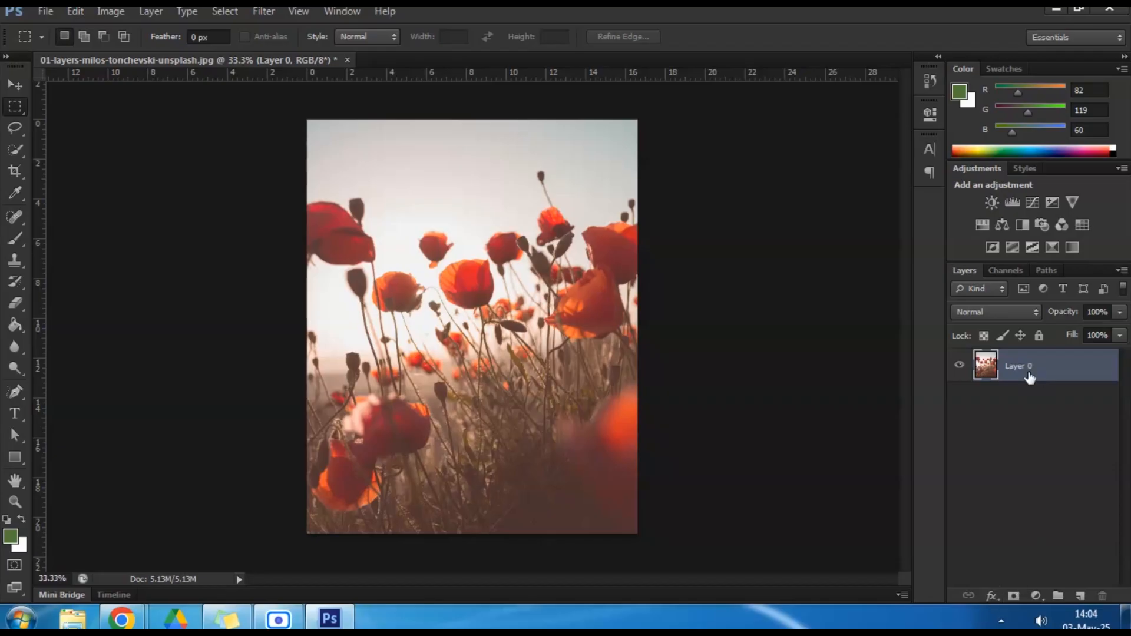
# Step: Add a new empty layer above Layer 0 and fill it with the green foreground color
pyautogui.click(1081, 596)
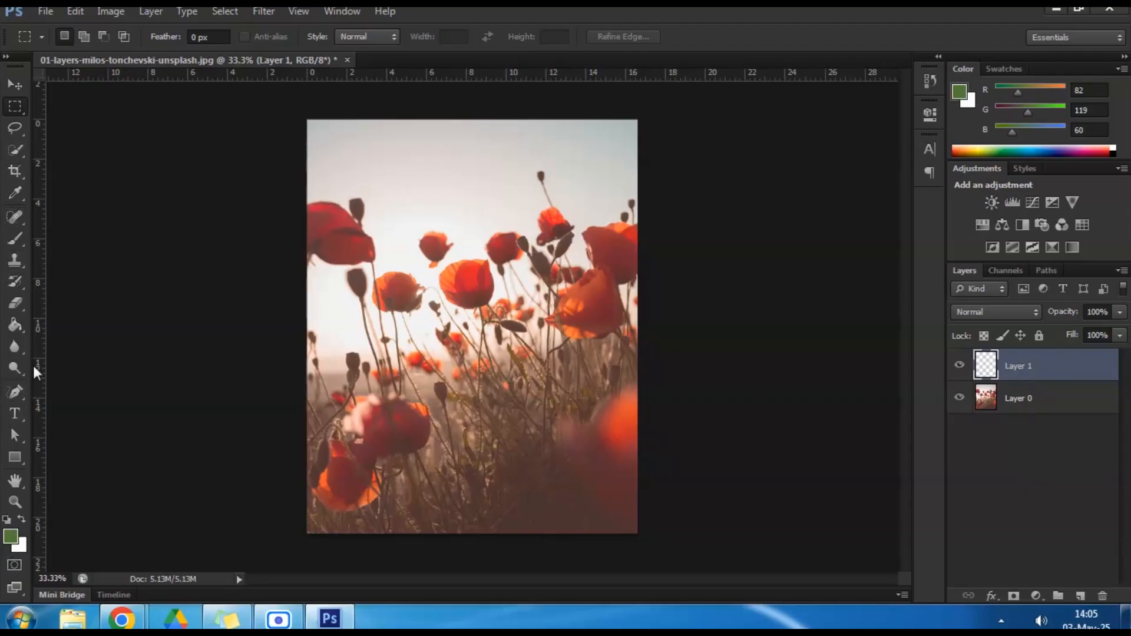
pyautogui.click(12, 537)
pyautogui.click(521, 129)
pyautogui.hotkey('alt', 'BackSpace')
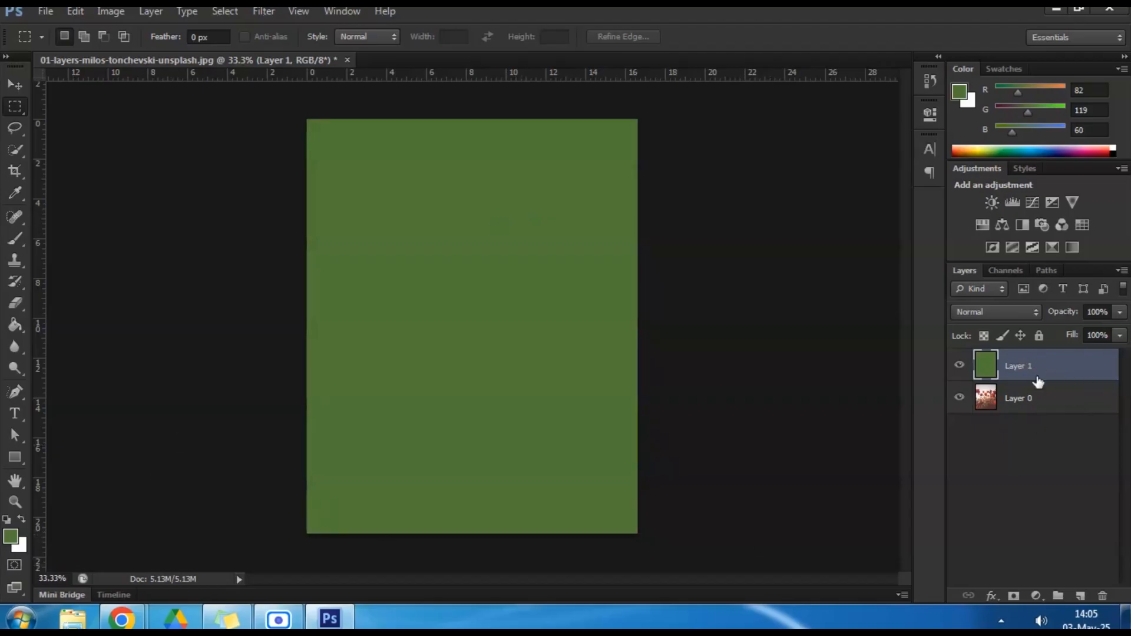
# Step: Move the green layer below Layer 0, and hide and reshow Layer 0 to compare the stacking
pyautogui.moveTo(1019, 379); pyautogui.dragTo(1015, 413)
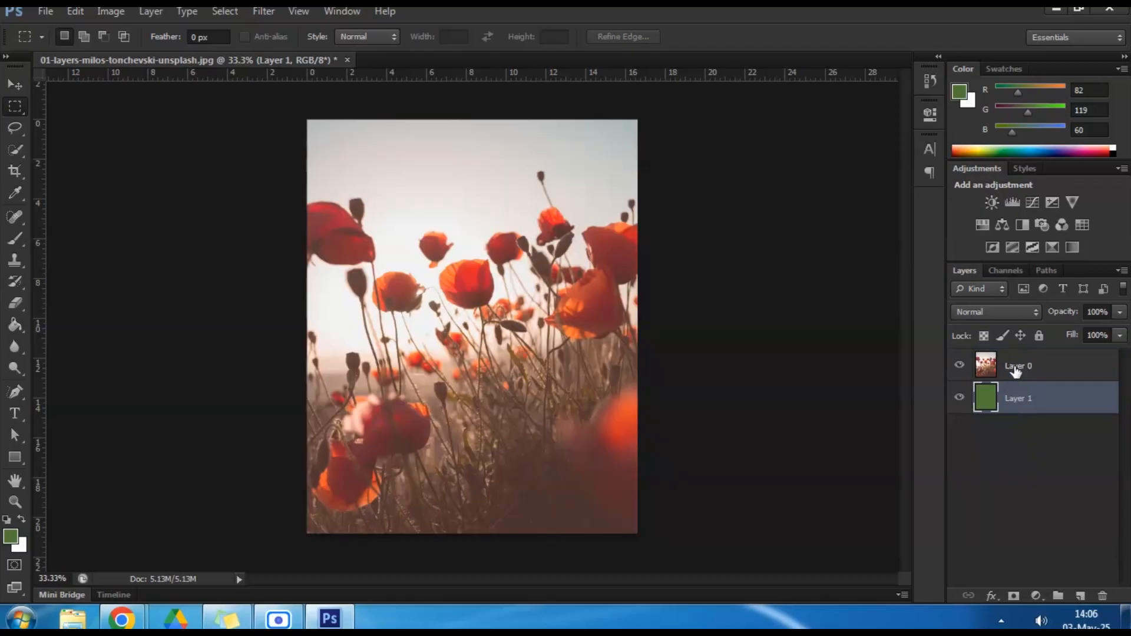
pyautogui.click(1016, 367)
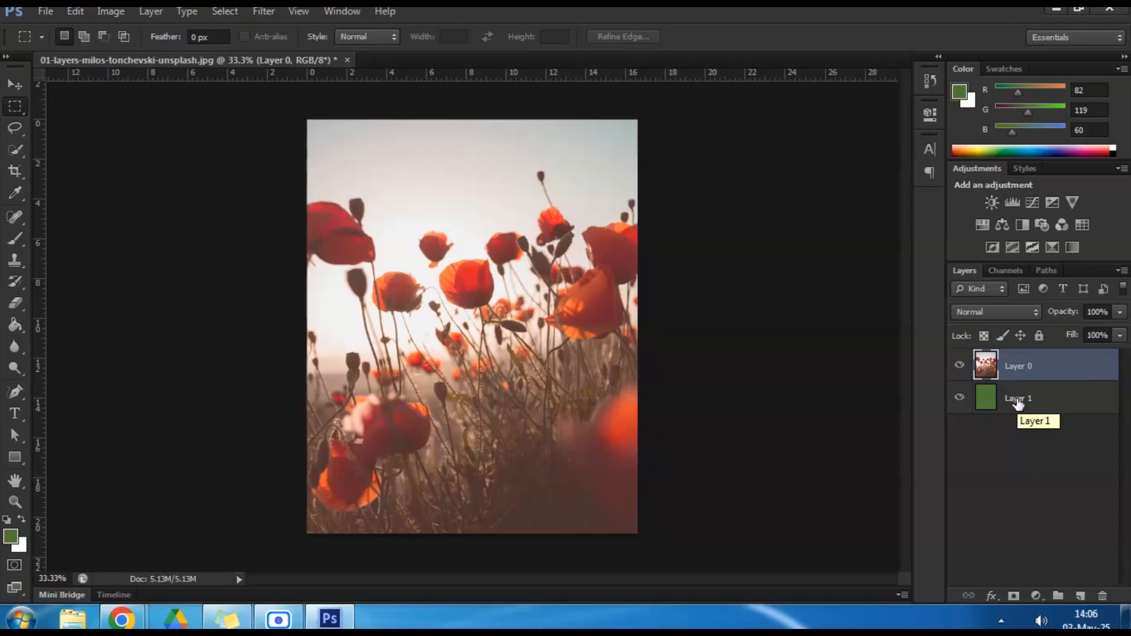
pyautogui.click(960, 366)
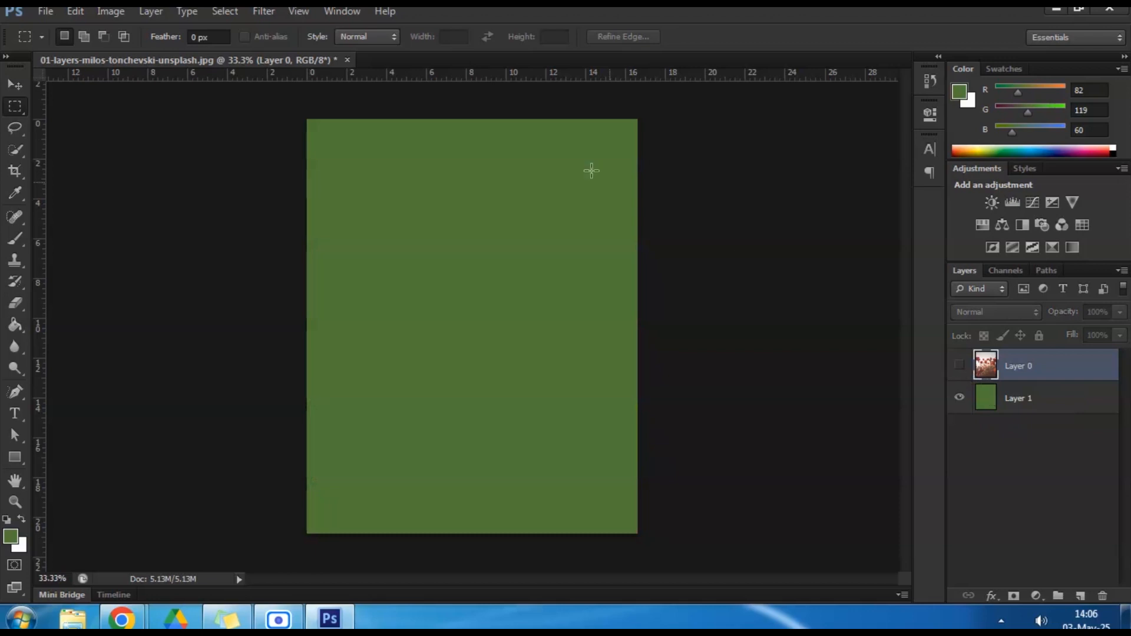
pyautogui.click(959, 365)
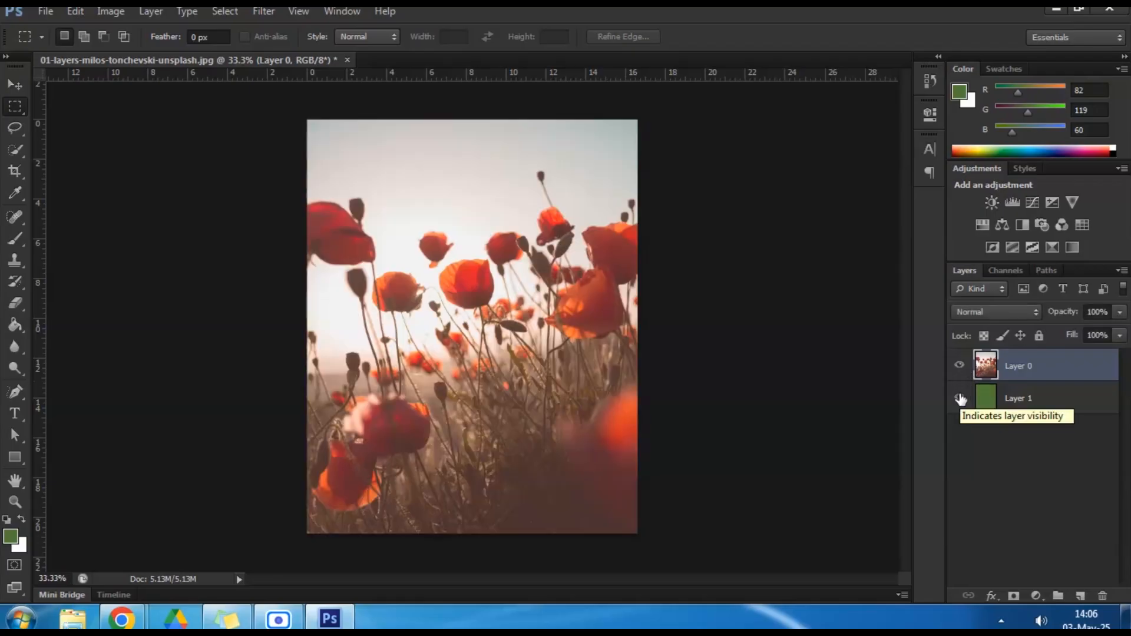
# Step: Delete the green Layer 1 and activate the Move tool
pyautogui.click(1045, 400)
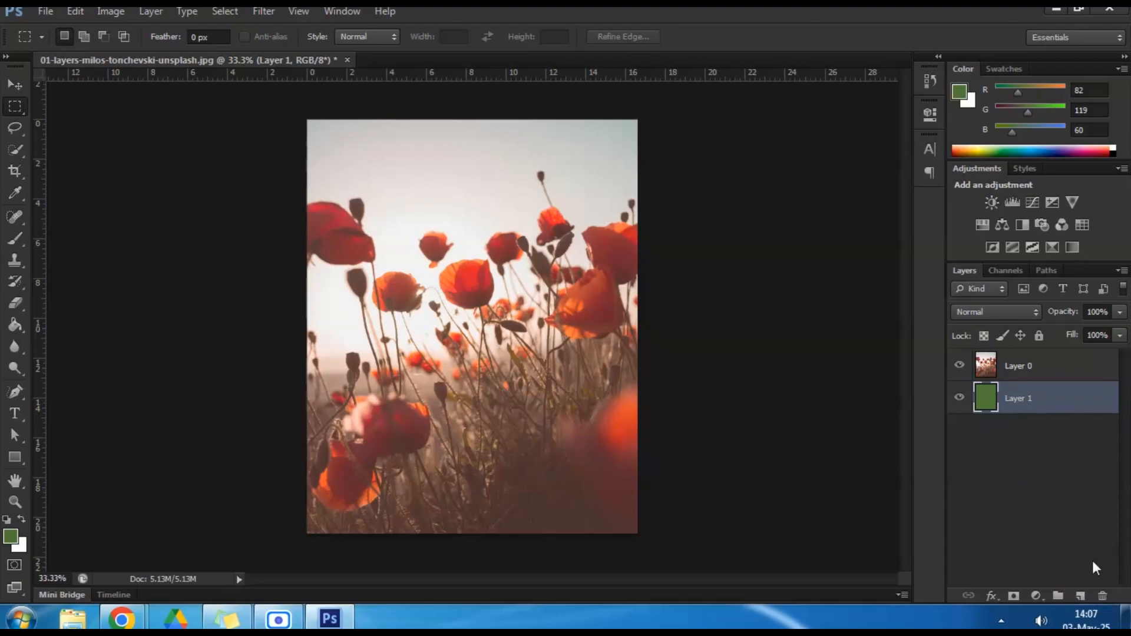
pyautogui.press('Delete')
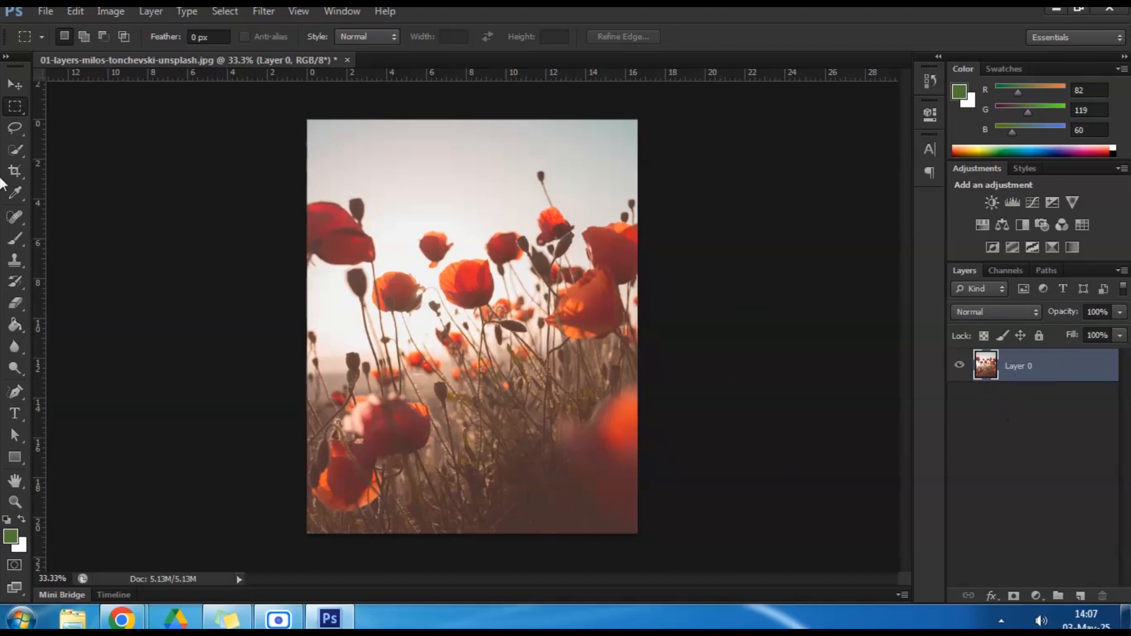
pyautogui.click(8, 83)
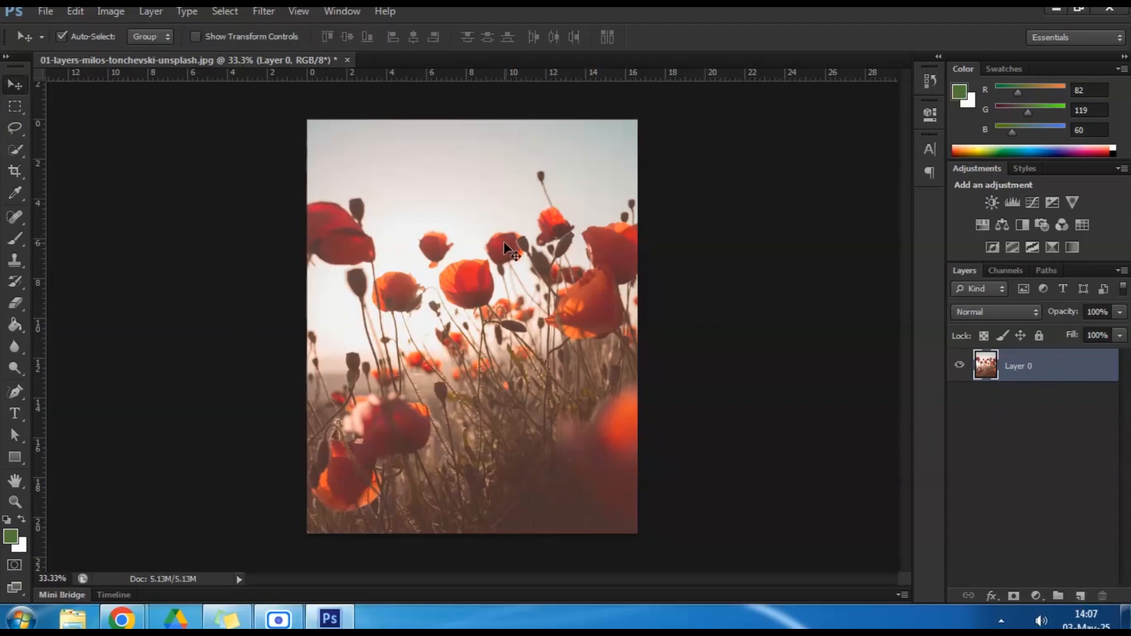
# Step: Duplicate Layer 0 within the same document as Layer 0 copy
pyautogui.rightClick(1026, 369)
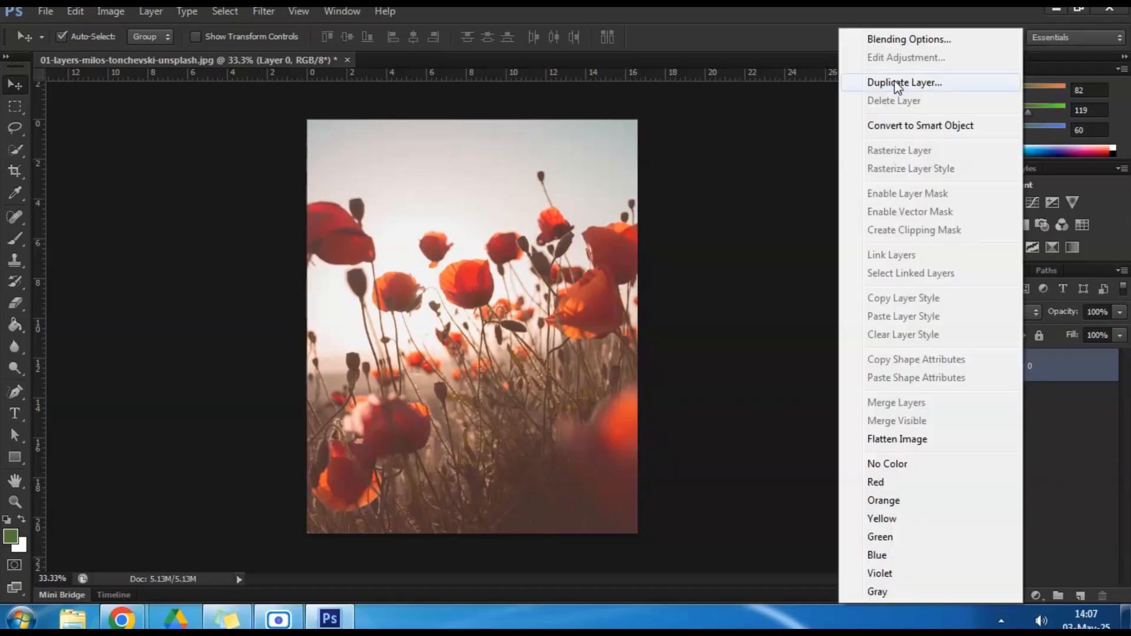
pyautogui.click(896, 84)
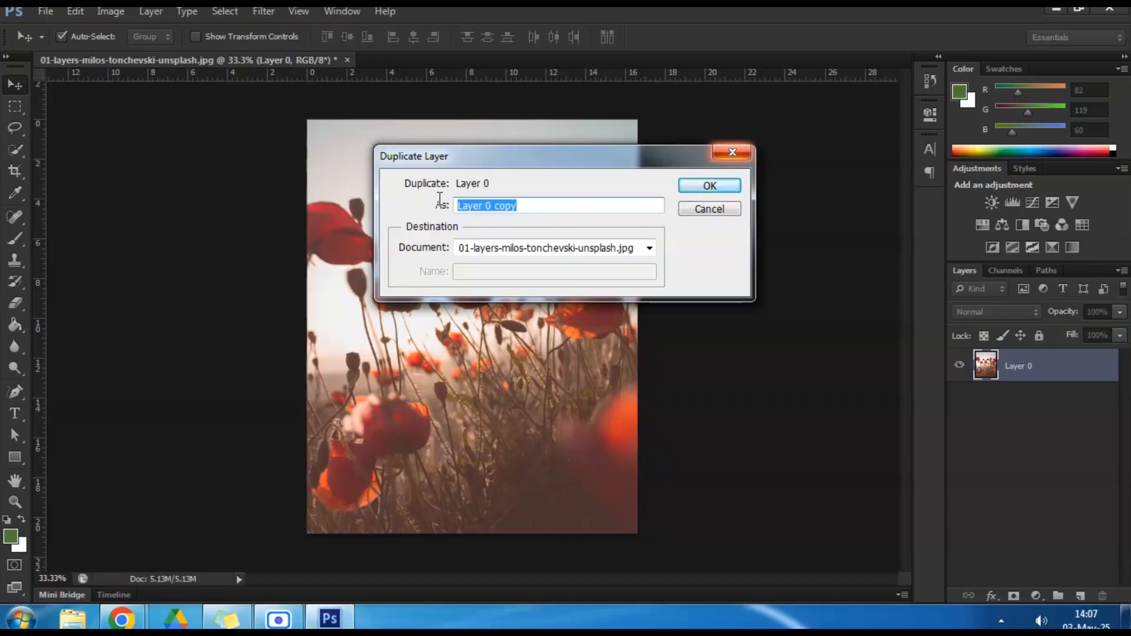
pyautogui.click(730, 188)
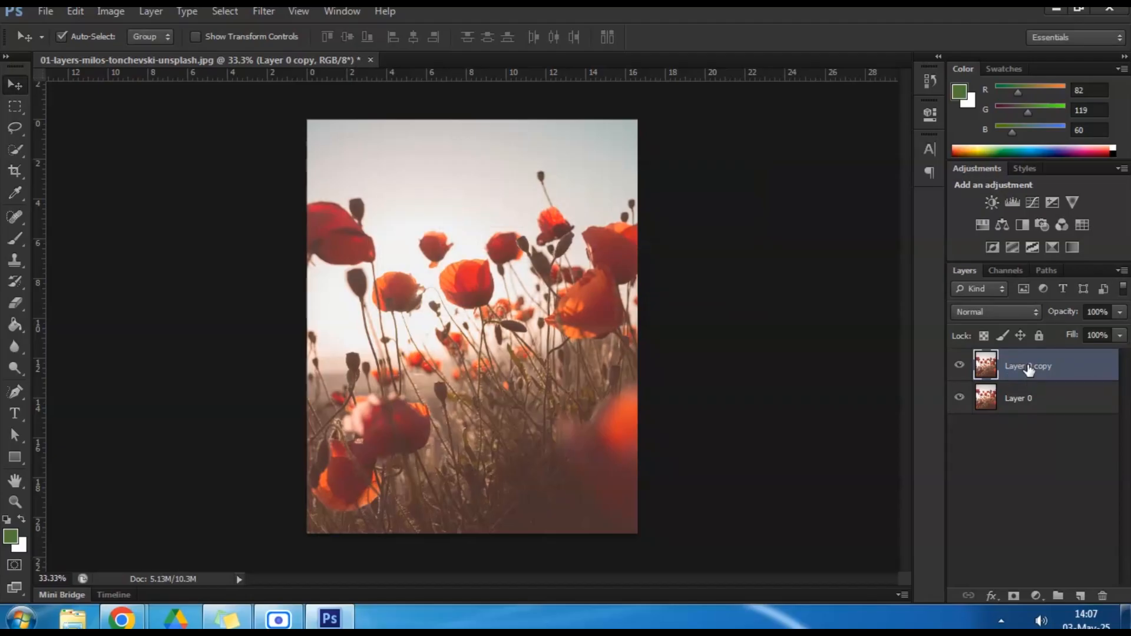
# Step: Duplicate Layer 0 copy three more times and delete the topmost duplicate
pyautogui.hotkey('ctrl', 'j')
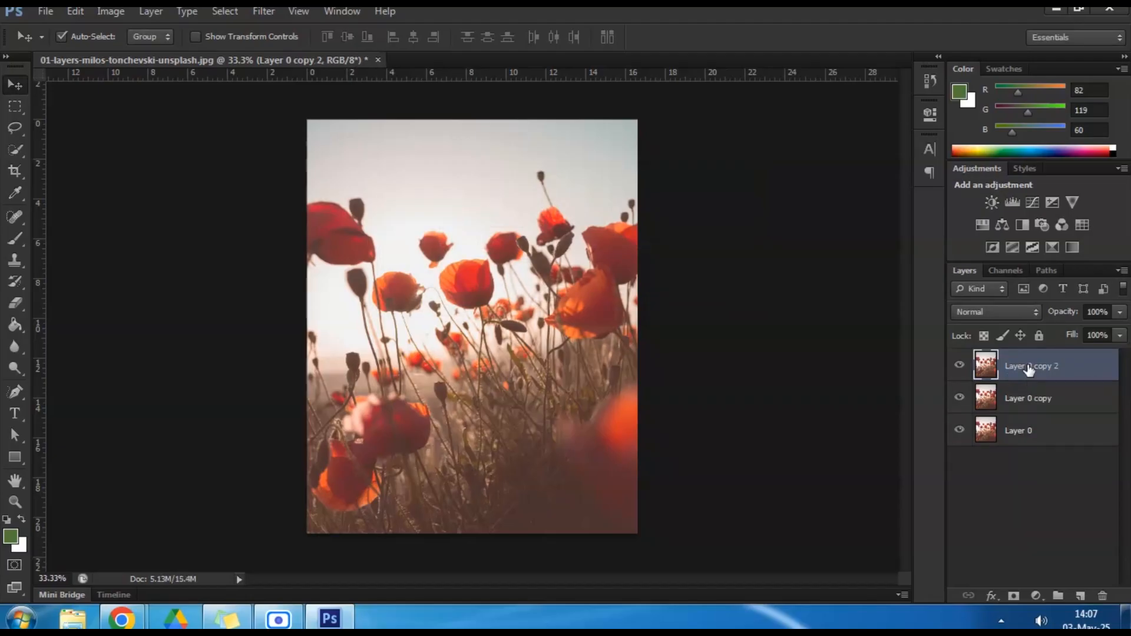
pyautogui.hotkey('ctrl', 'j')
pyautogui.hotkey('ctrl', 'j')
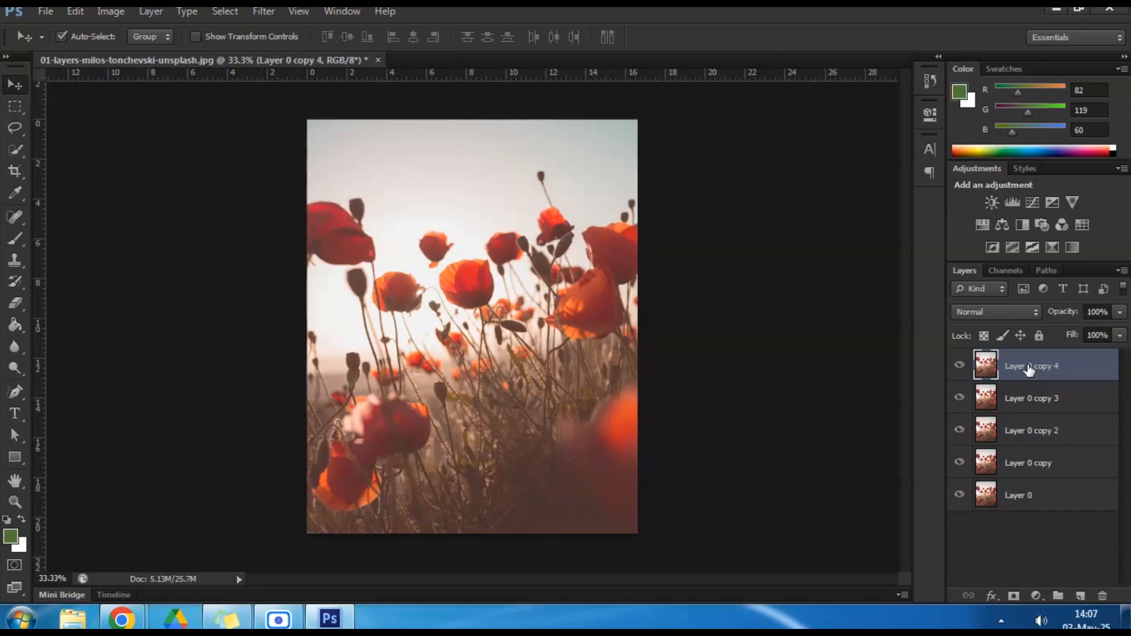
pyautogui.press('Delete')
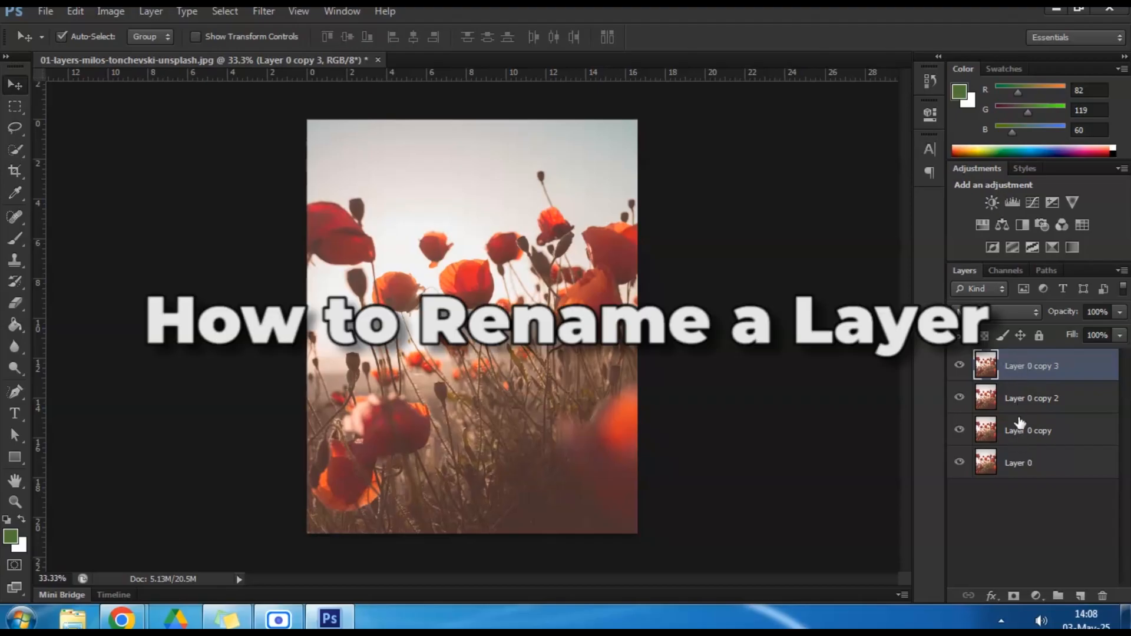
# Step: Rename the three duplicate layers, from the highest in the stack down, as Auto Tone, Auto Color and Auto Contrast
pyautogui.doubleClick(1025, 368)
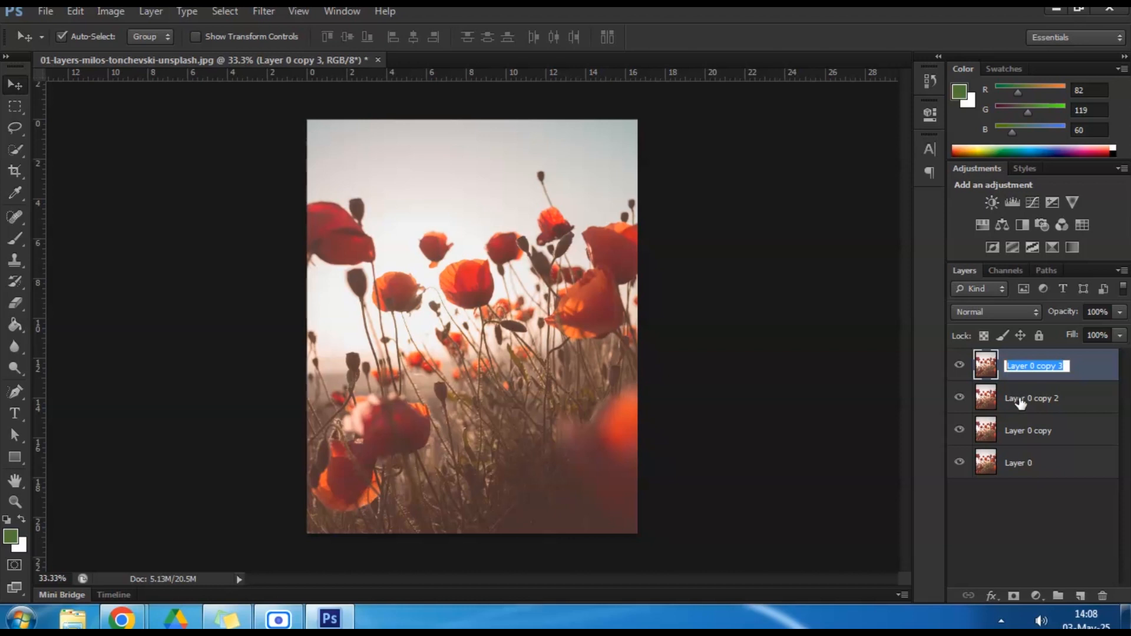
pyautogui.doubleClick(1050, 430)
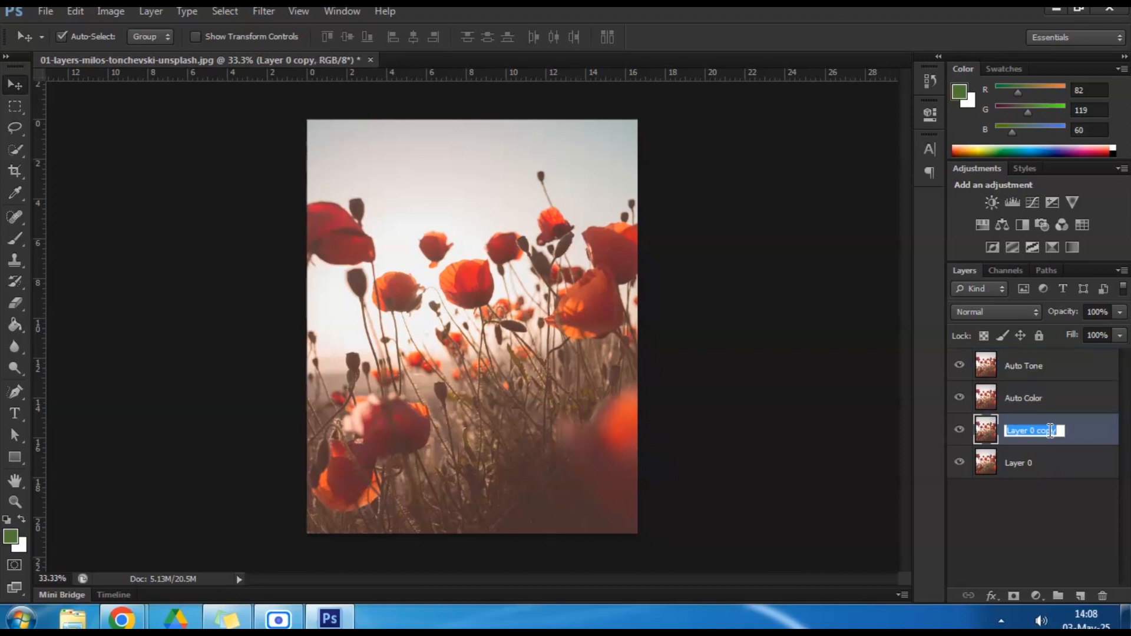
pyautogui.write('Auto Contrast')
pyautogui.press('Return')
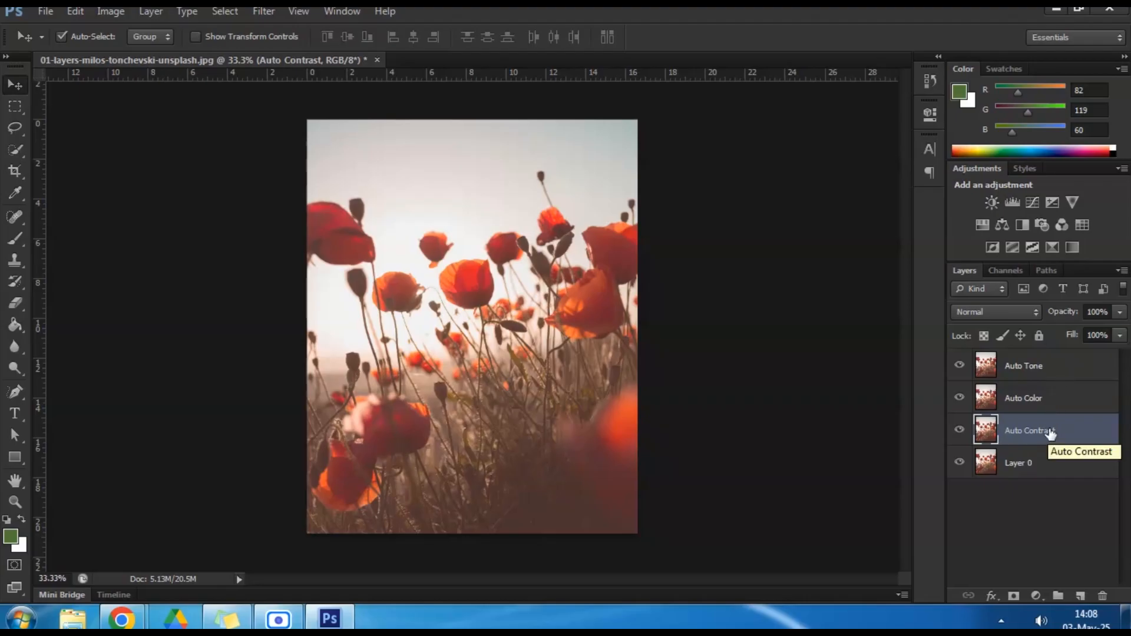
# Step: Apply the Auto Tone correction to the Auto Tone layer
pyautogui.click(1028, 367)
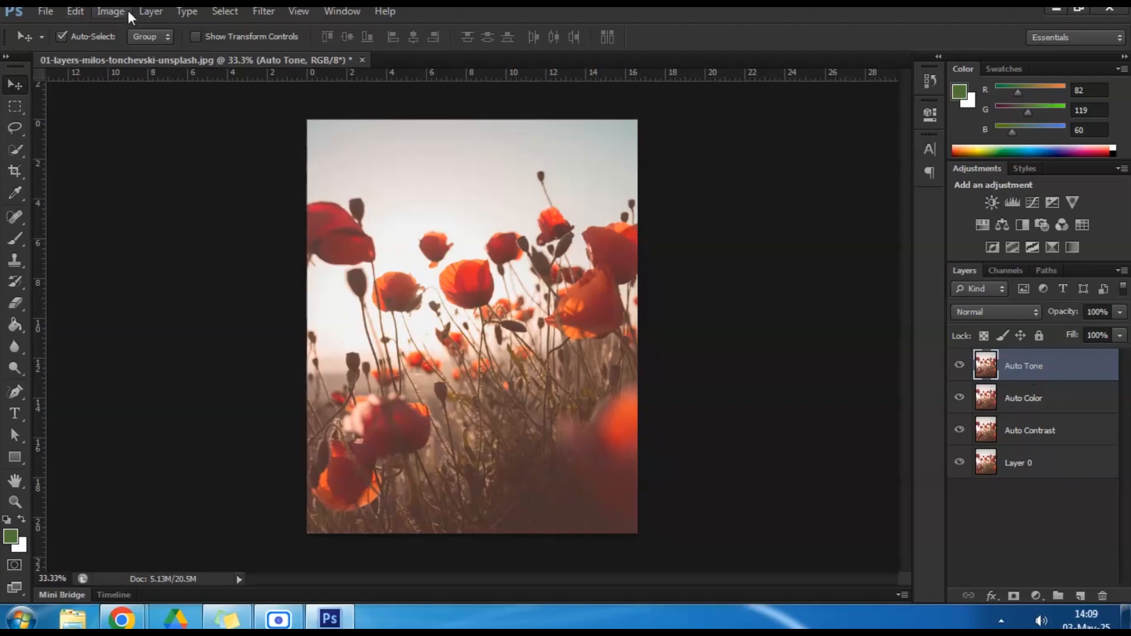
pyautogui.click(151, 11)
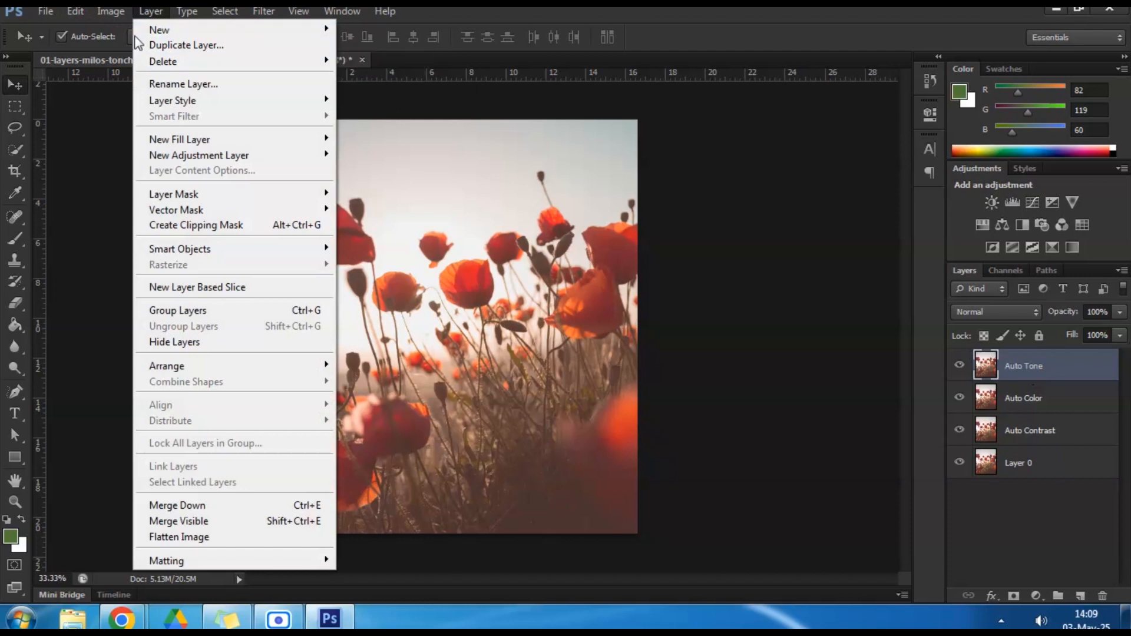
pyautogui.moveTo(111, 12)
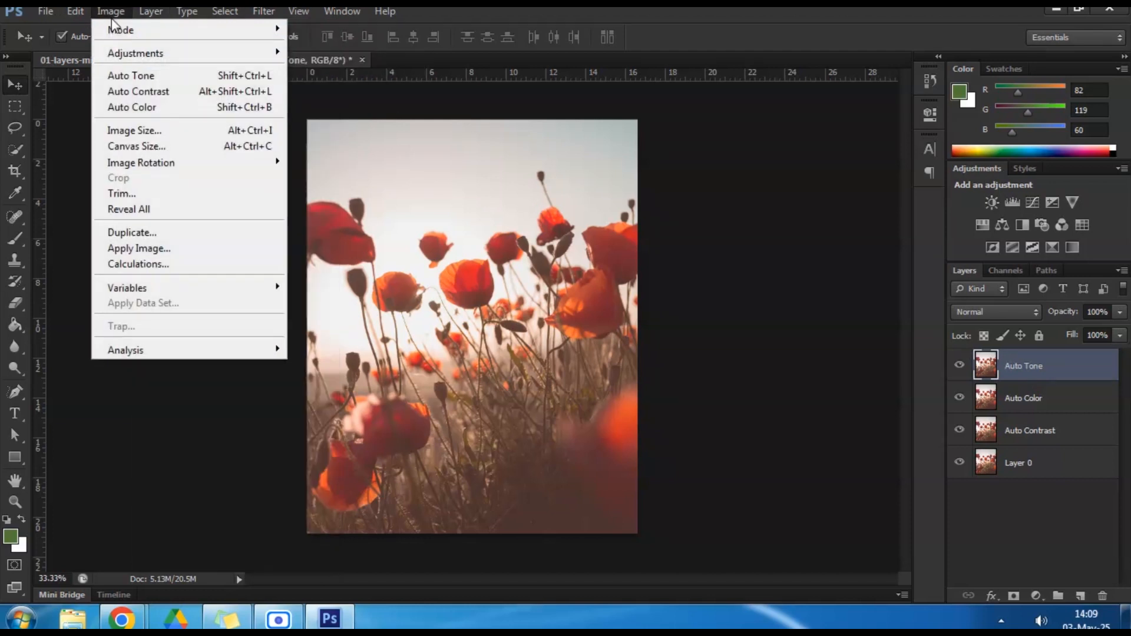
pyautogui.click(116, 76)
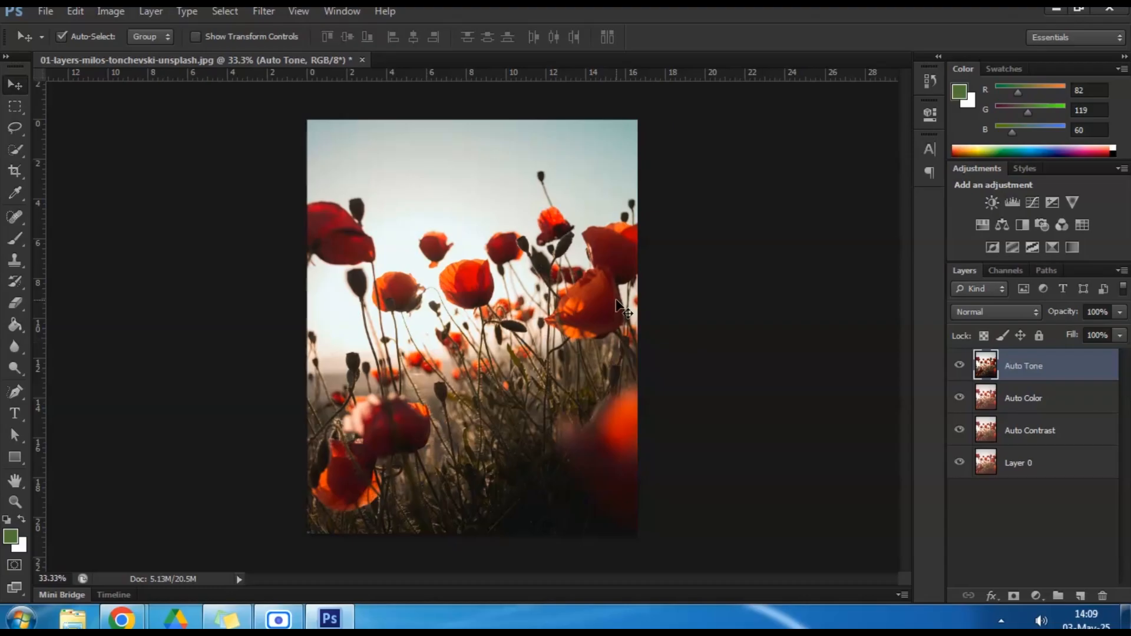
# Step: Apply the Auto Color correction to the Auto Color layer
pyautogui.click(1025, 400)
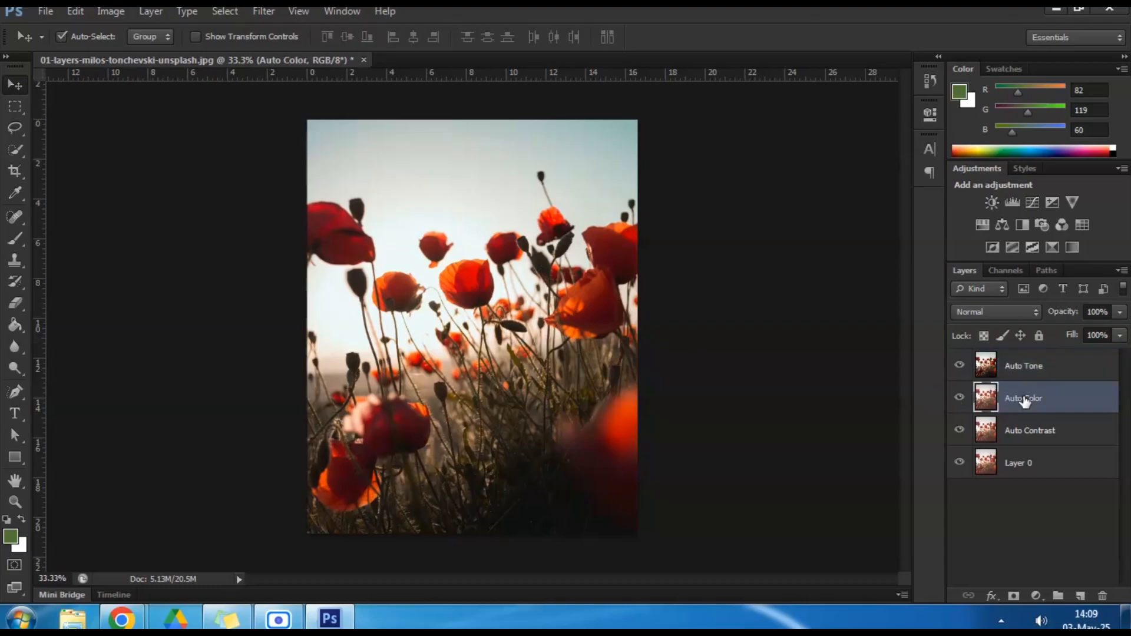
pyautogui.click(121, 12)
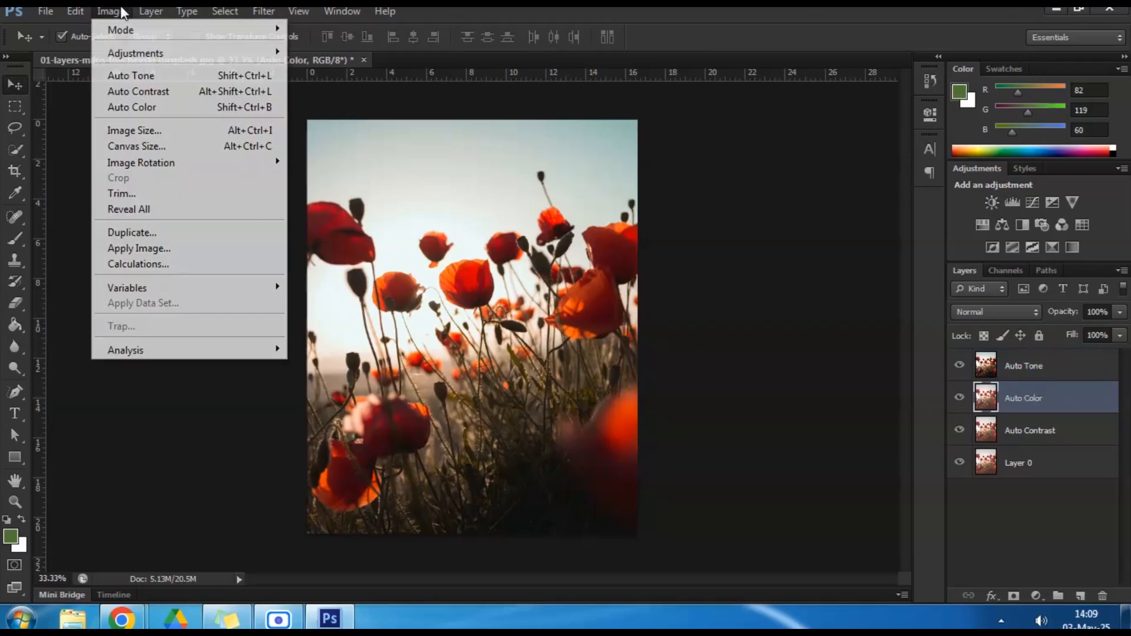
pyautogui.click(150, 109)
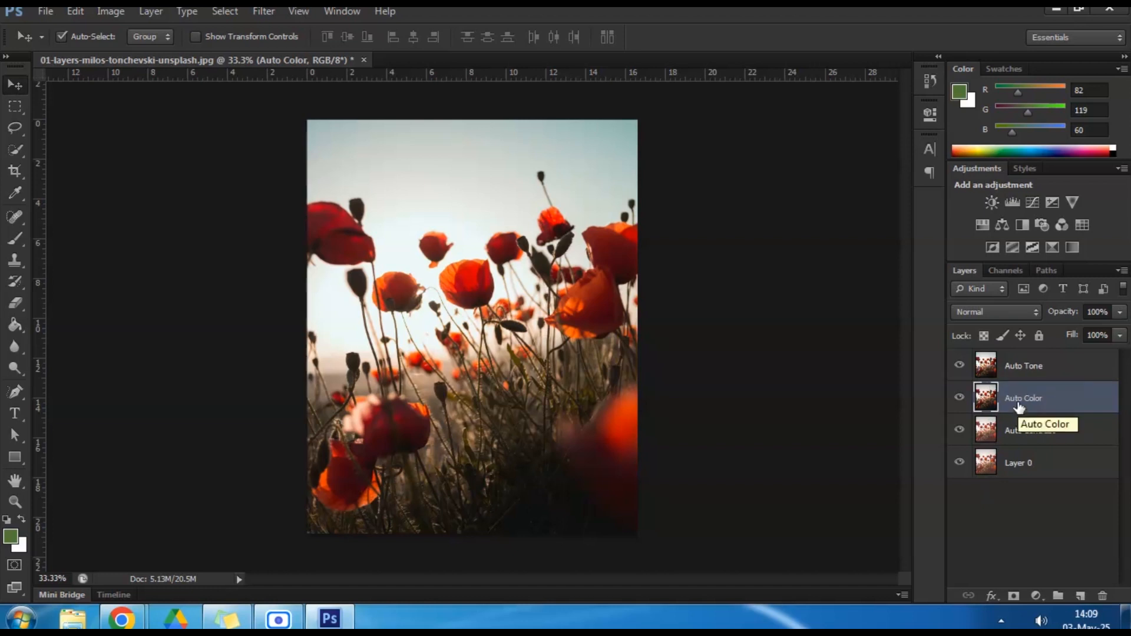
# Step: Hide the Auto Tone and Auto Color layers and apply the Auto Contrast correction to the Auto Contrast layer
pyautogui.click(960, 368)
pyautogui.click(1016, 435)
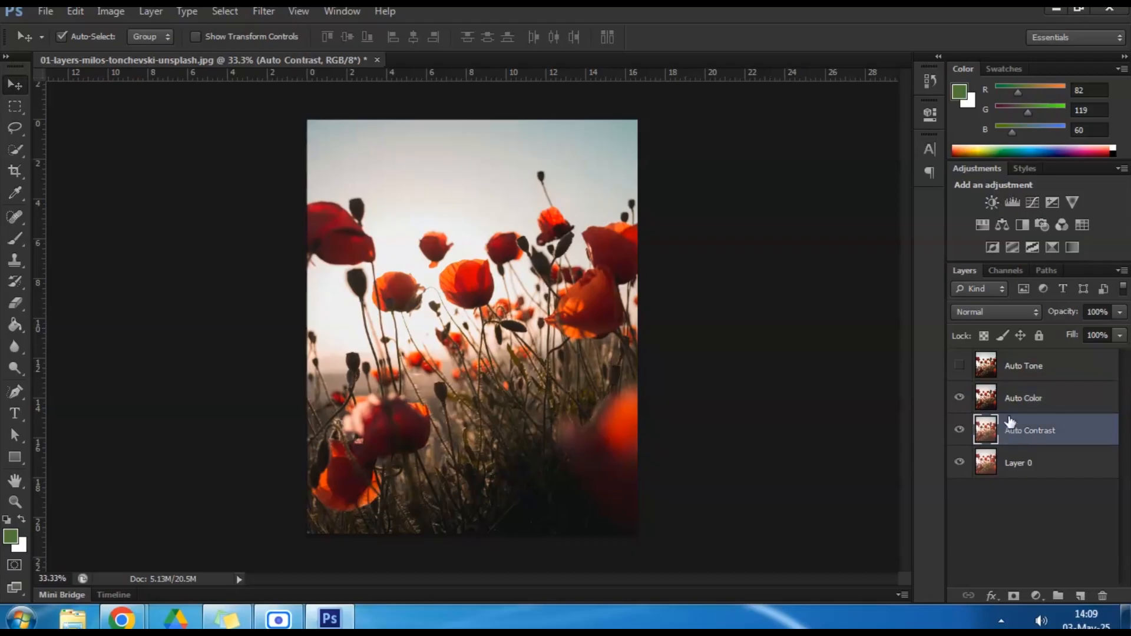
pyautogui.click(960, 398)
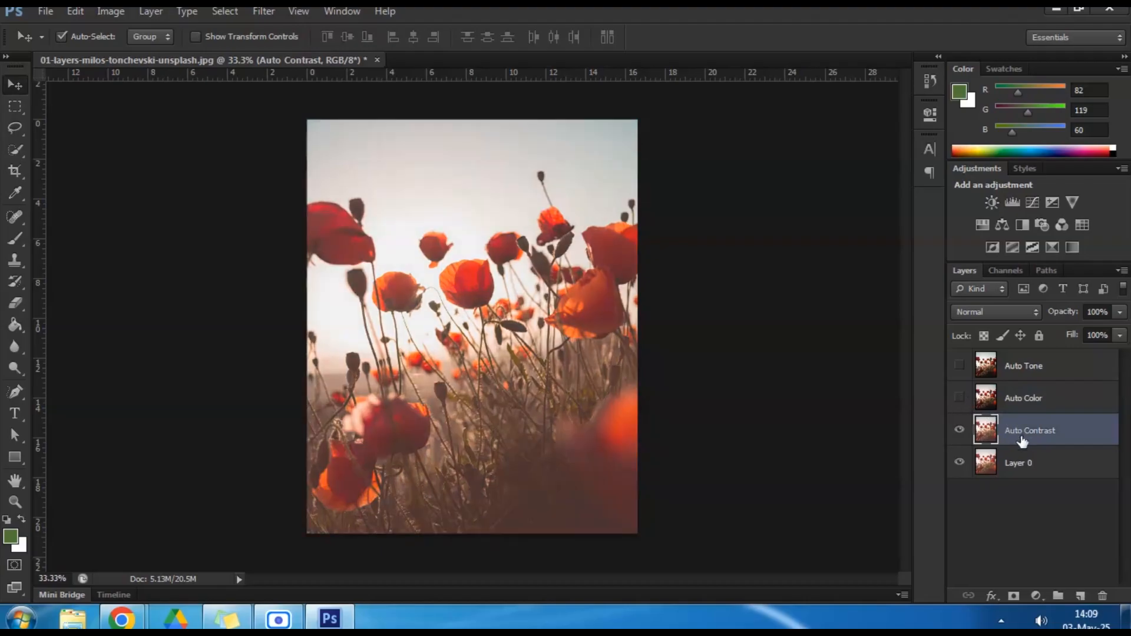
pyautogui.click(107, 11)
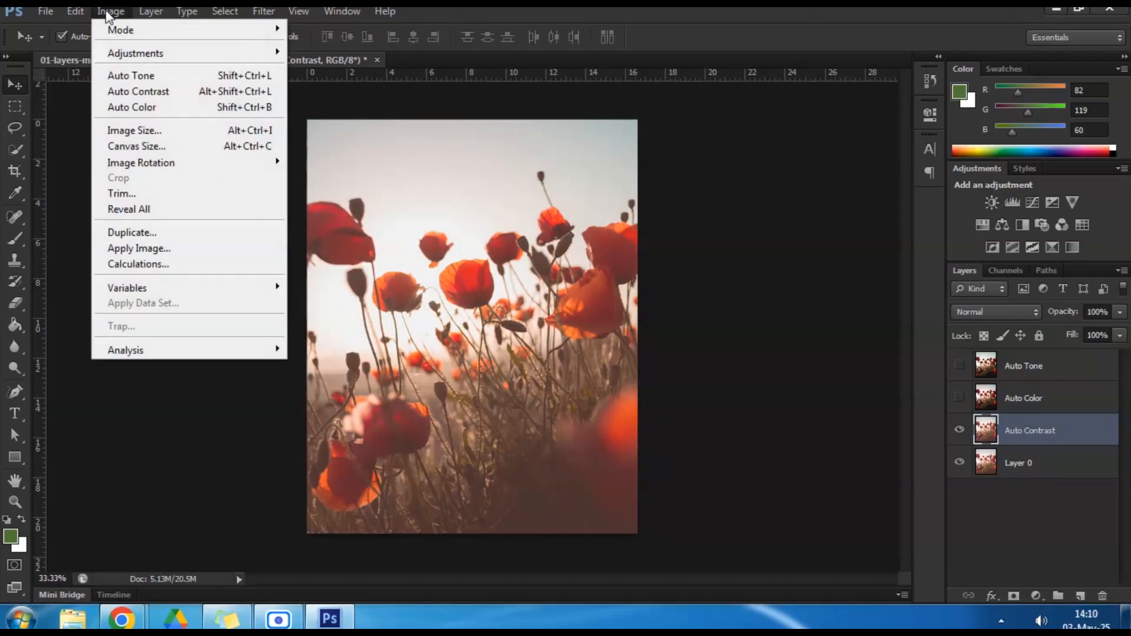
pyautogui.click(131, 91)
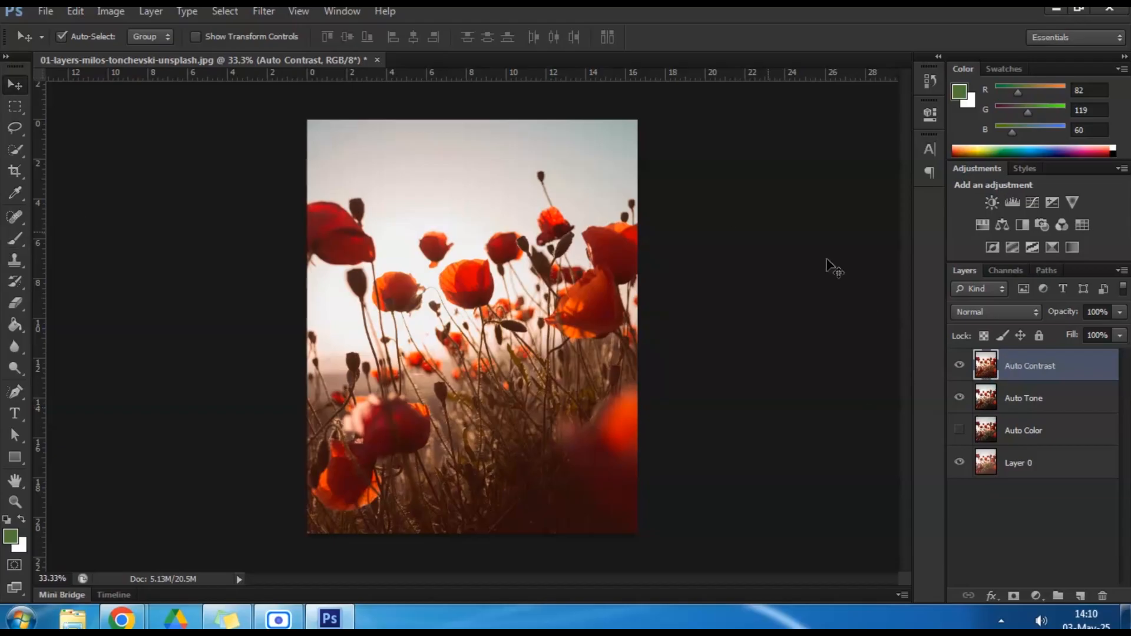
# Step: Delete the Auto Contrast, Auto Tone and Auto Color layers so that only Layer 0 remains
pyautogui.click(959, 366)
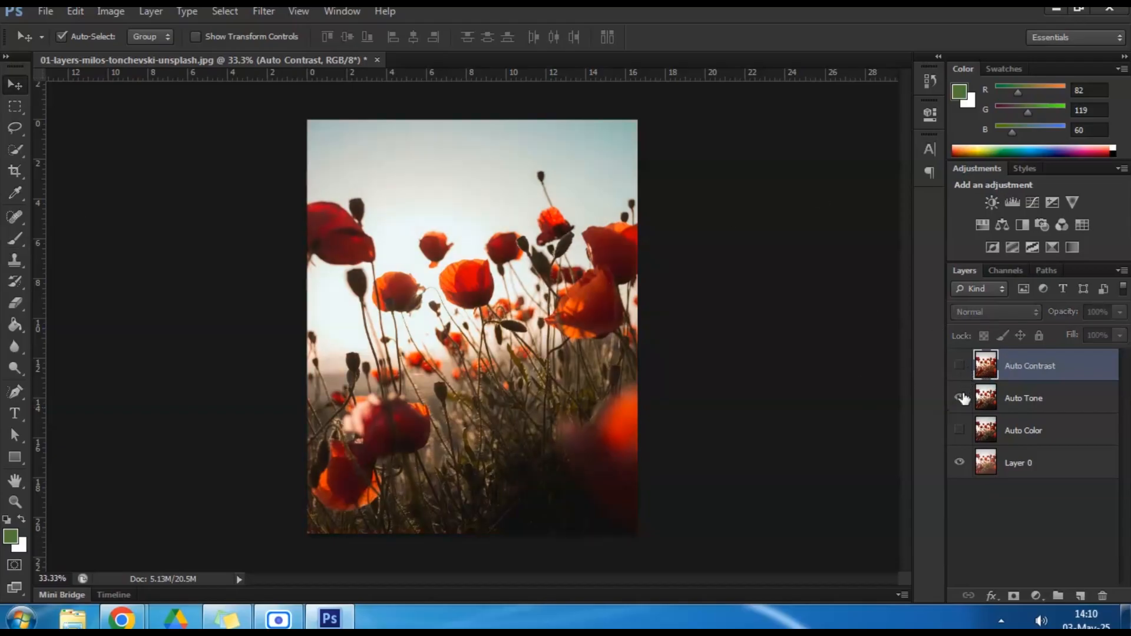
pyautogui.click(960, 398)
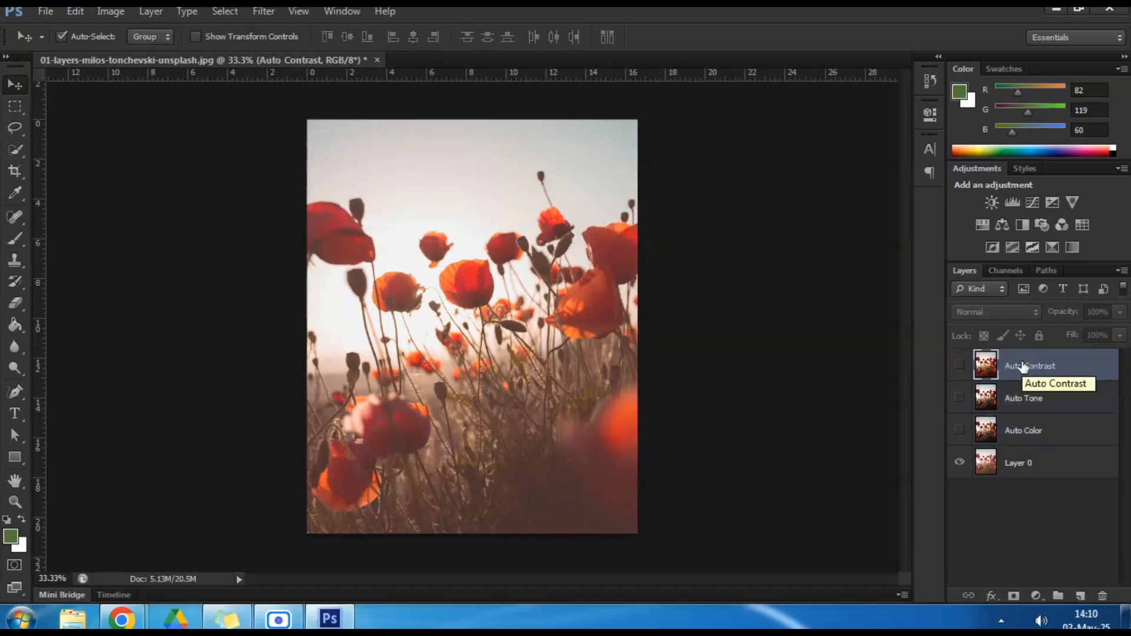
pyautogui.keyDown('shift'); pyautogui.click(1034, 434); pyautogui.keyUp('shift')
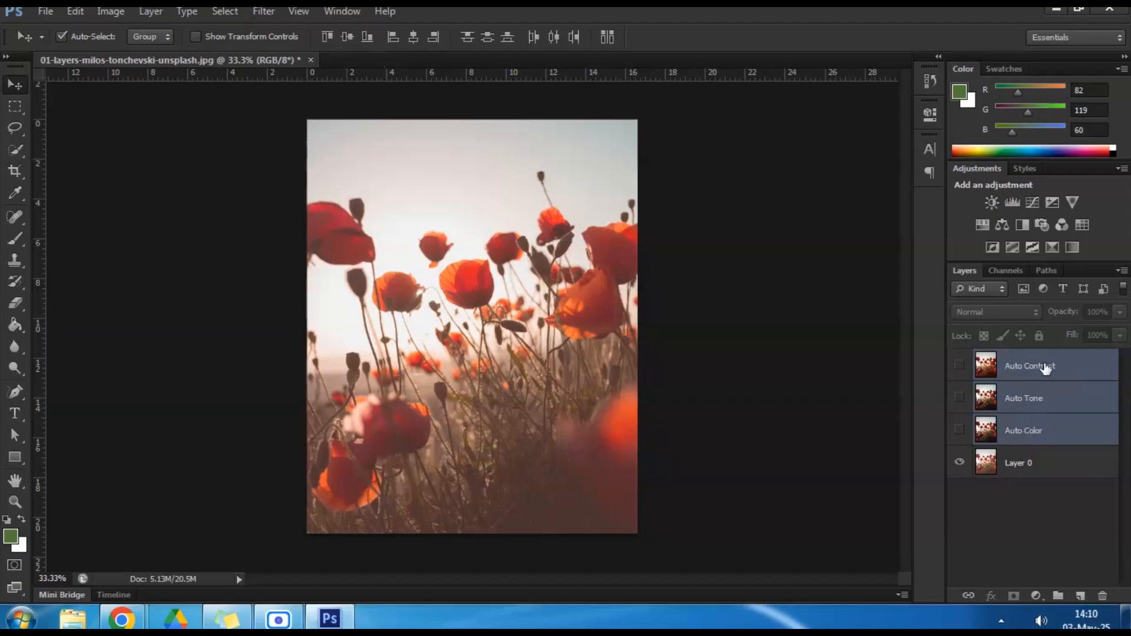
pyautogui.click(1102, 596)
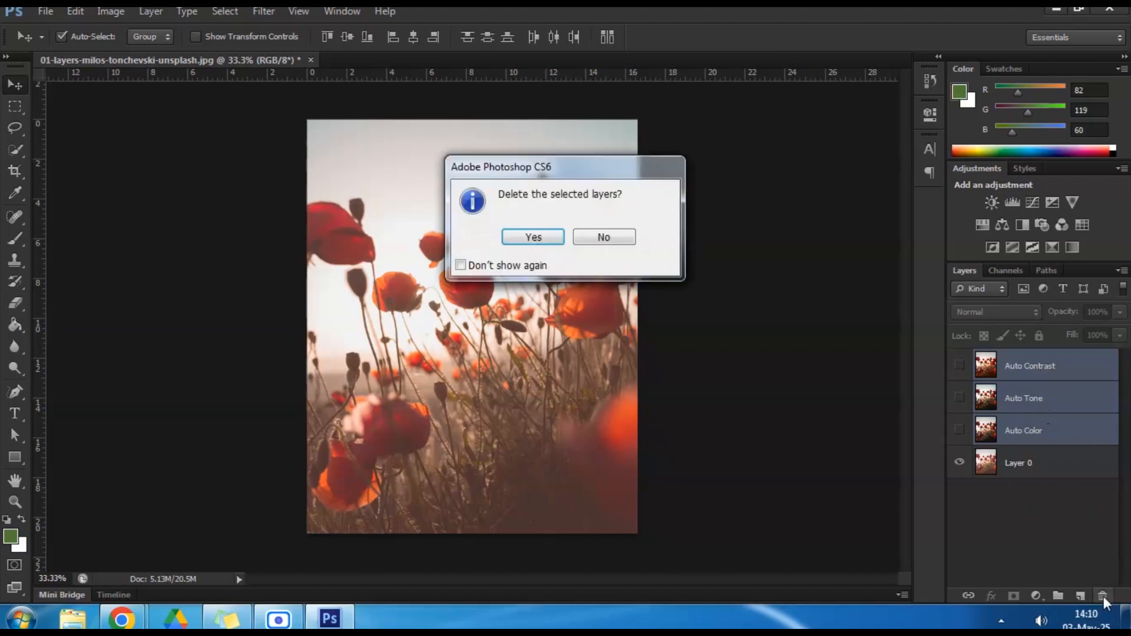
pyautogui.click(532, 238)
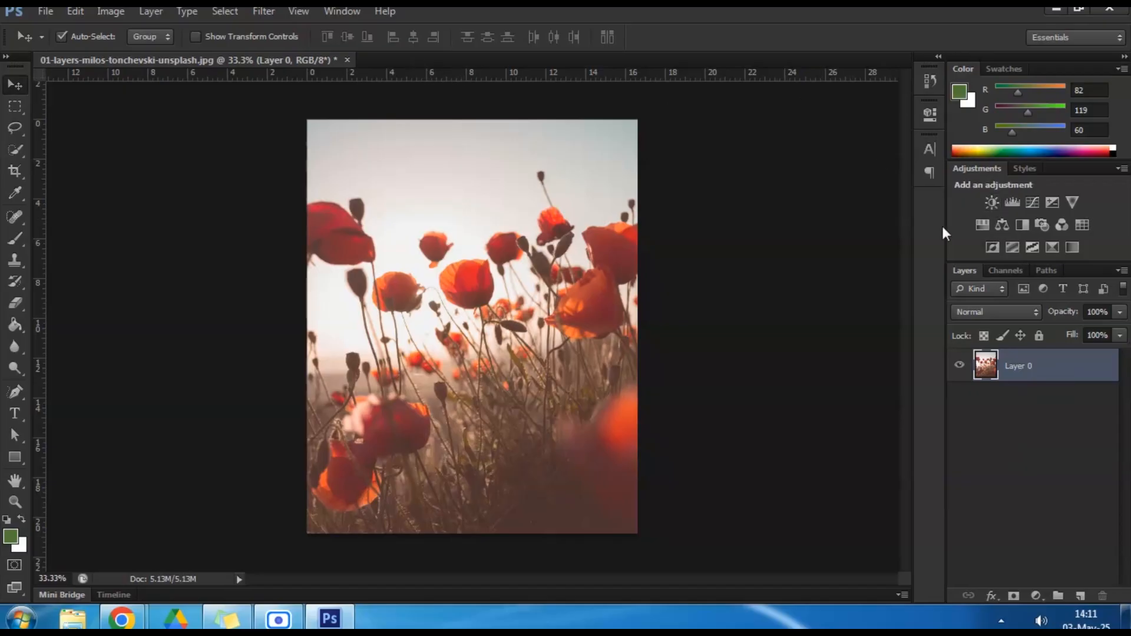
# Step: Add a Brightness/Contrast adjustment layer above Layer 0 with Brightness -50 and Contrast 31
pyautogui.click(991, 204)
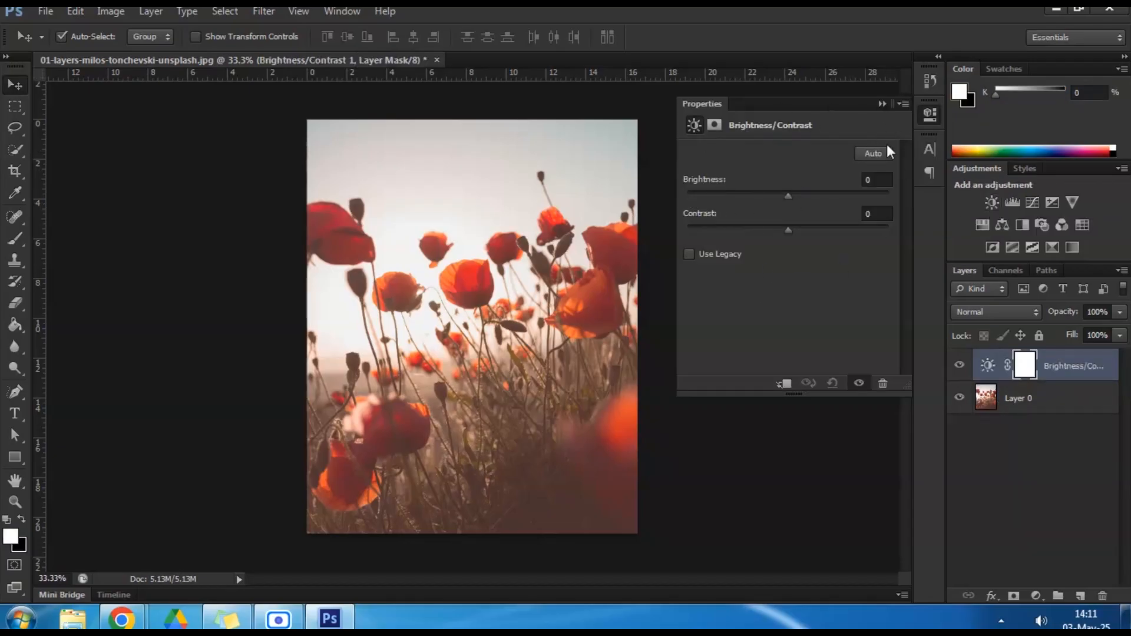
pyautogui.moveTo(790, 197); pyautogui.dragTo(762, 204)
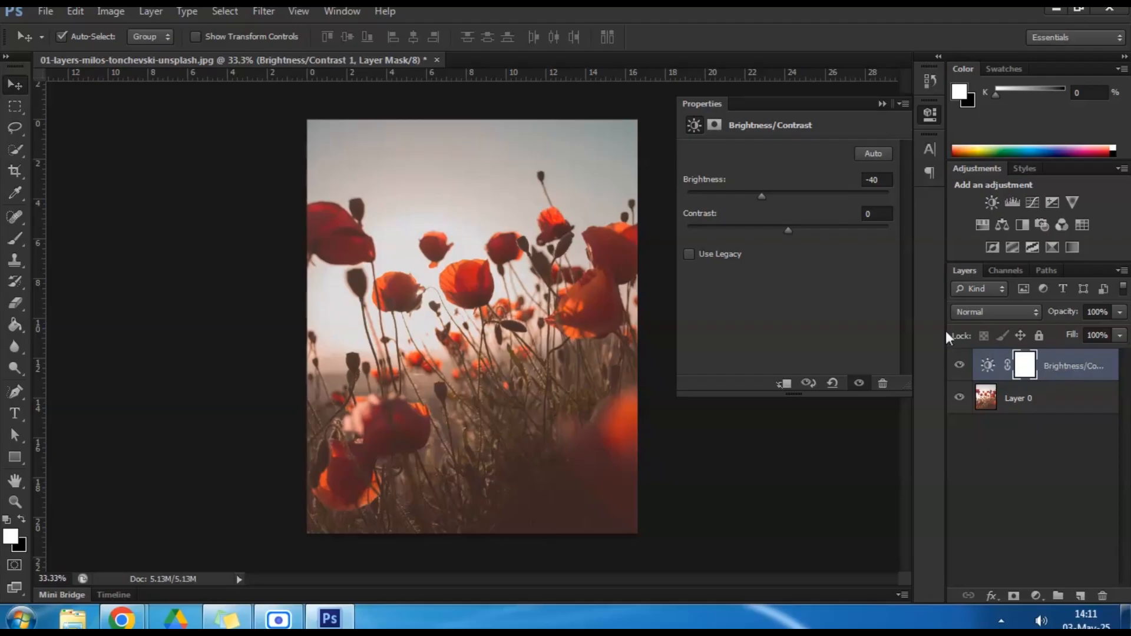
pyautogui.moveTo(759, 194); pyautogui.dragTo(829, 235)
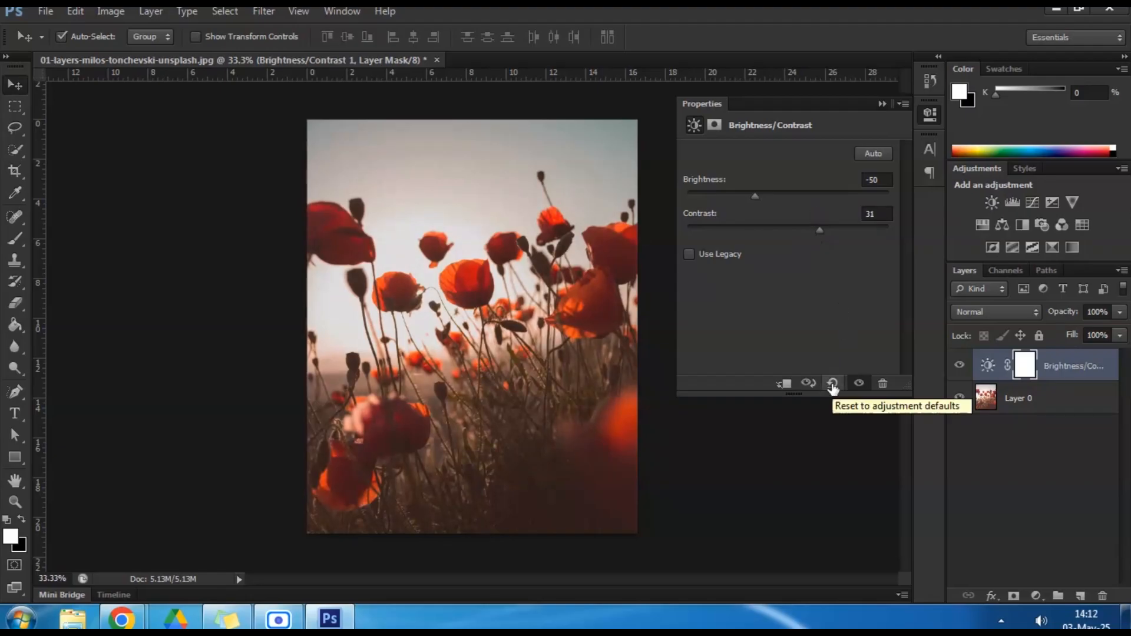
# Step: Reset the Brightness/Contrast adjustment to its defaults, and set Brightness to 5 and Contrast to 43
pyautogui.click(833, 385)
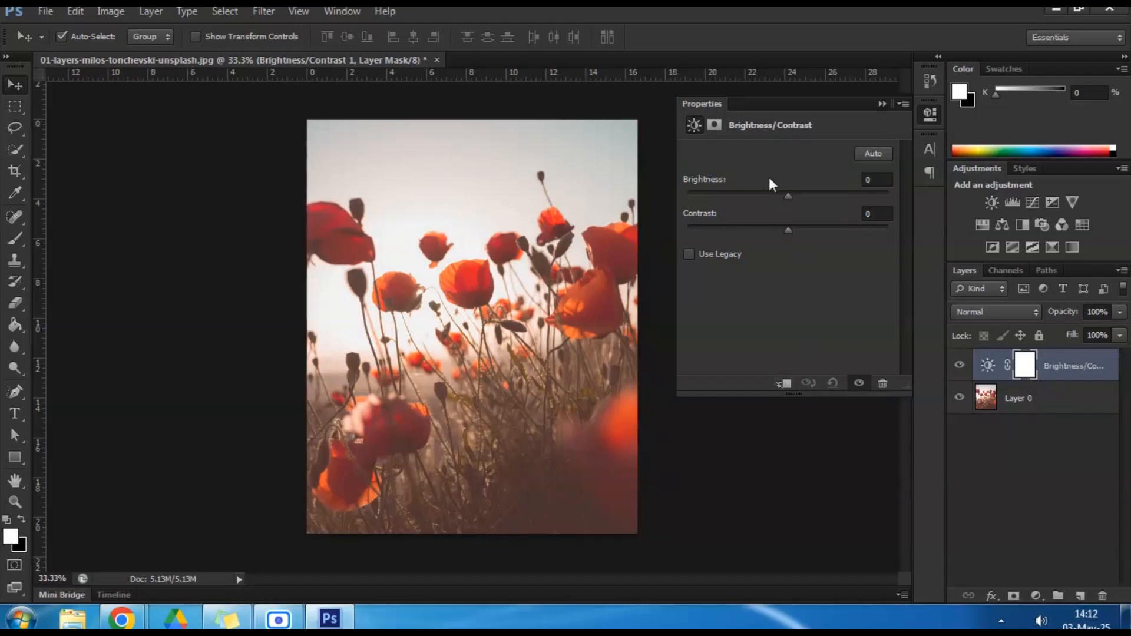
pyautogui.moveTo(789, 195); pyautogui.dragTo(832, 227)
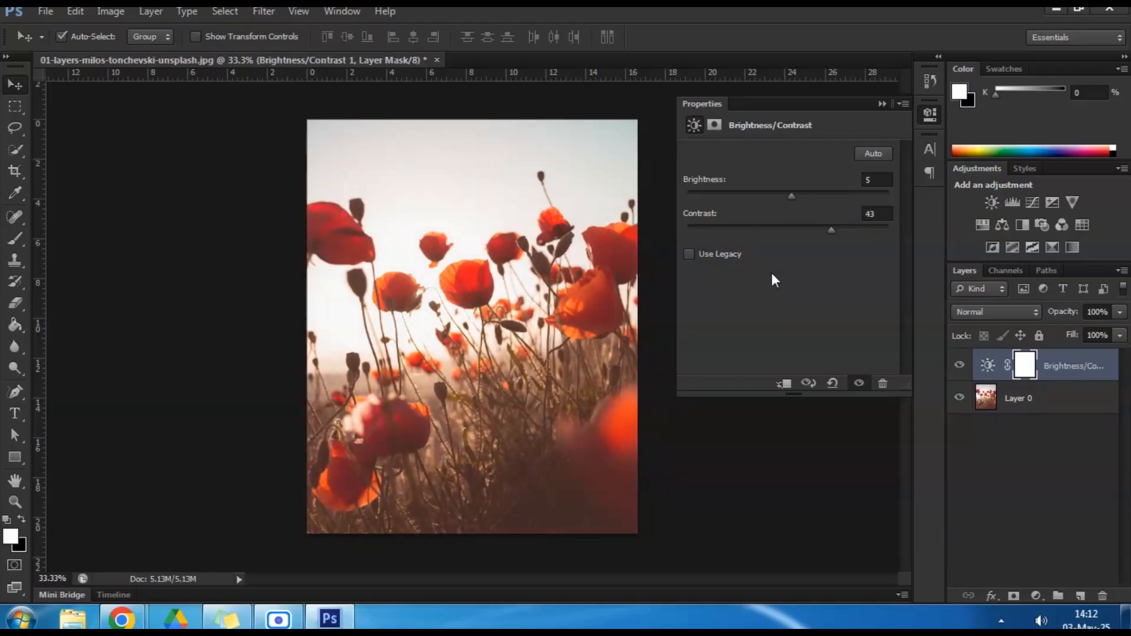
pyautogui.click(882, 104)
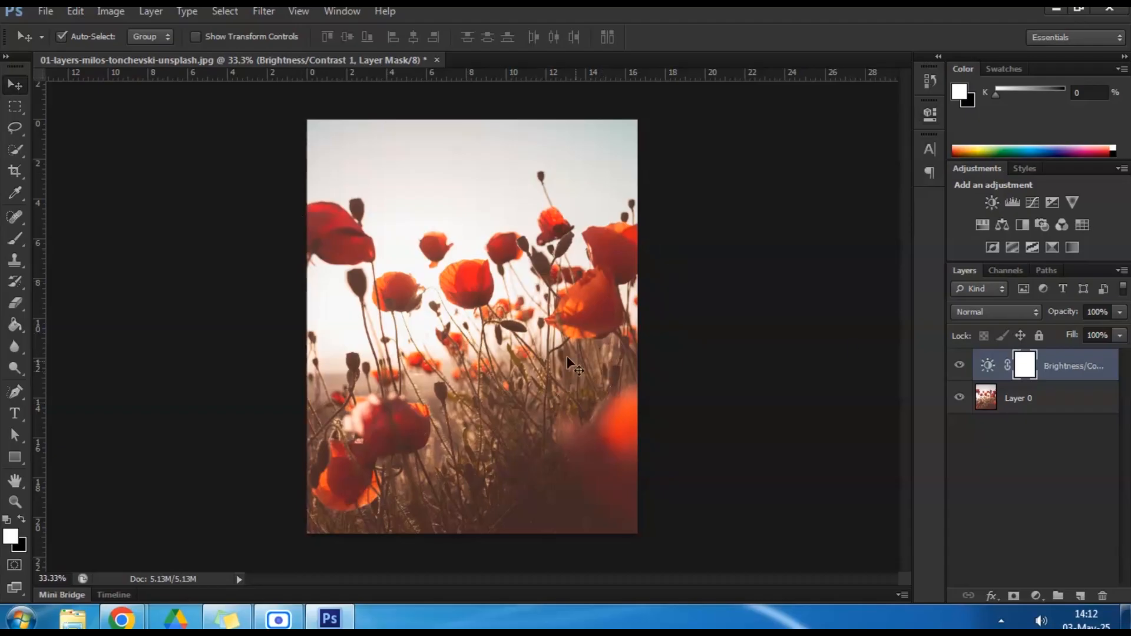
# Step: Add a Levels adjustment layer above the Brightness/Contrast layer and hide the Brightness/Contrast layer
pyautogui.click(1013, 201)
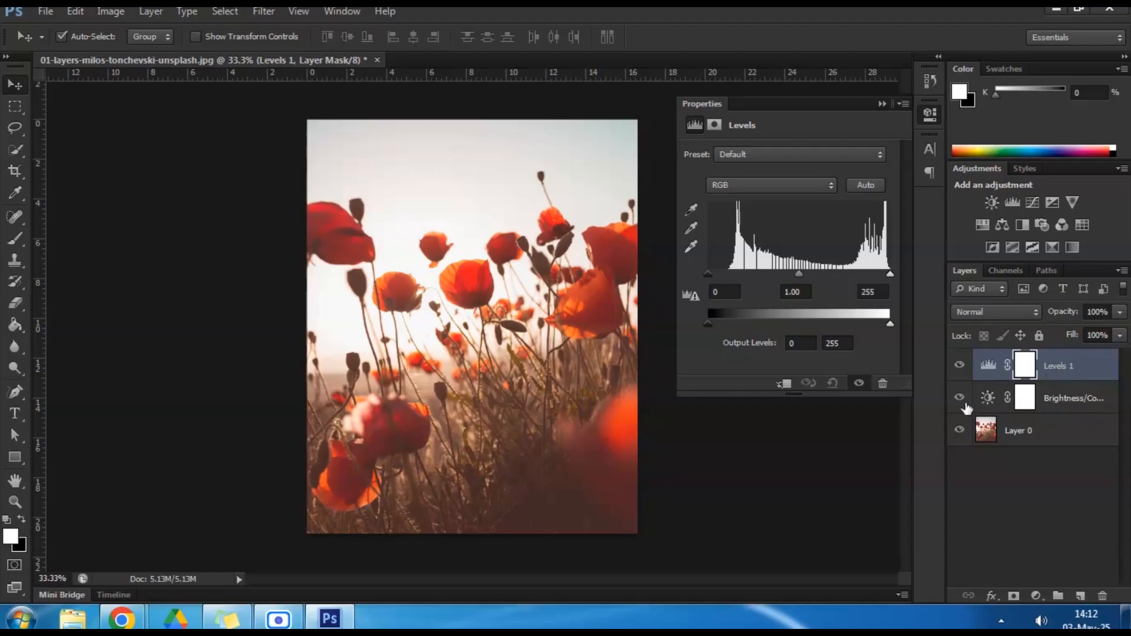
pyautogui.click(1076, 403)
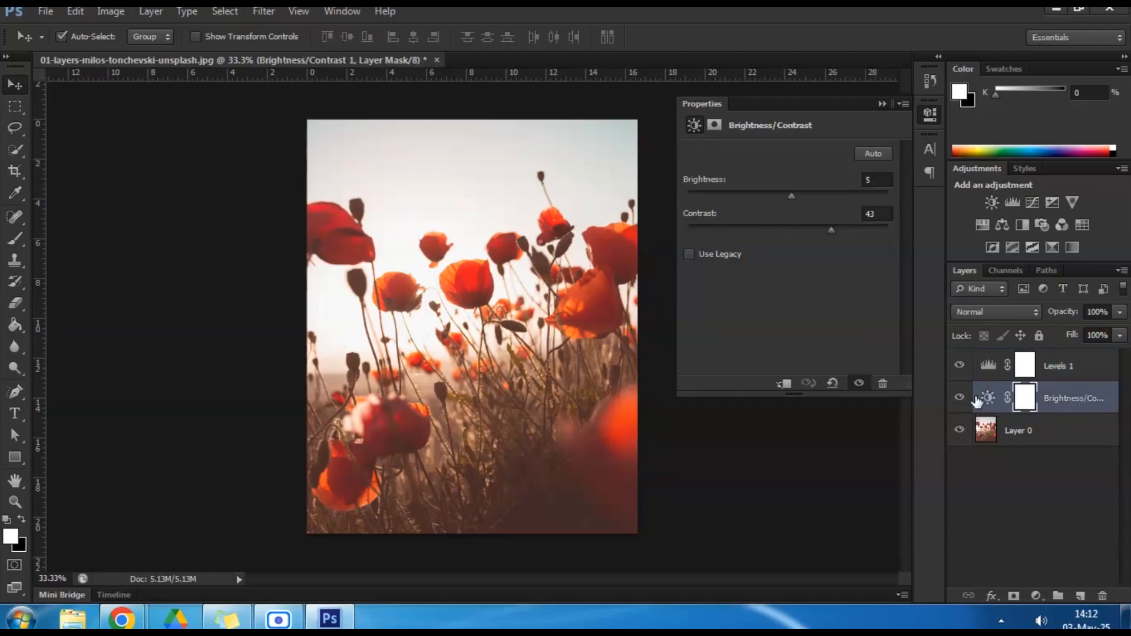
pyautogui.click(960, 399)
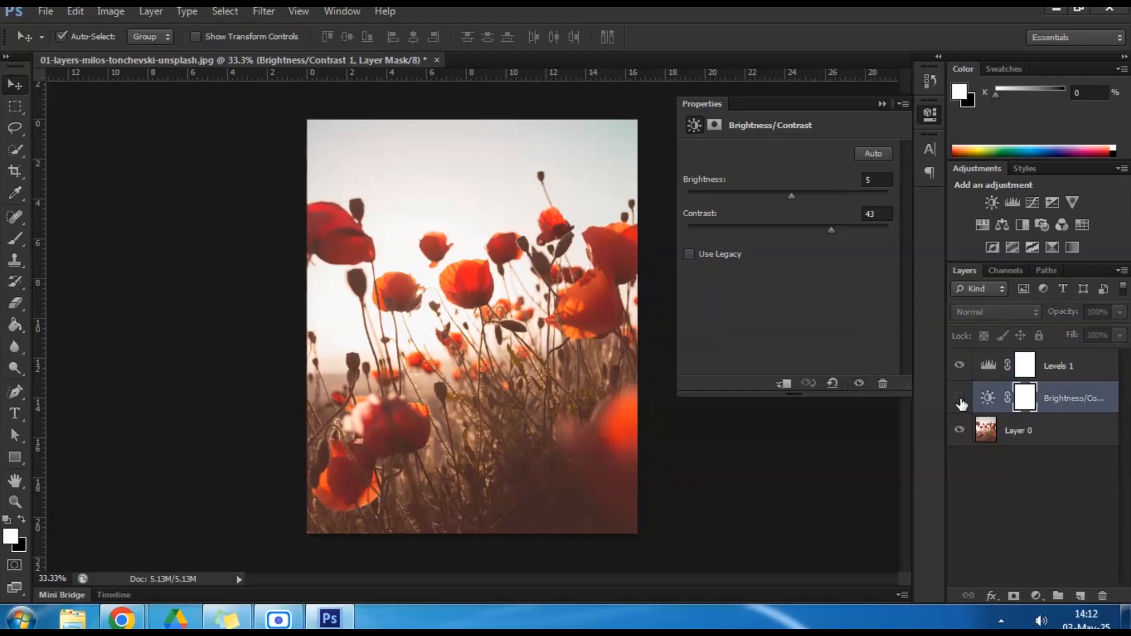
# Step: Lower the density and increase the feather of the Levels layer's mask, and return to the Levels settings
pyautogui.click(1027, 365)
pyautogui.moveTo(885, 219); pyautogui.dragTo(884, 220)
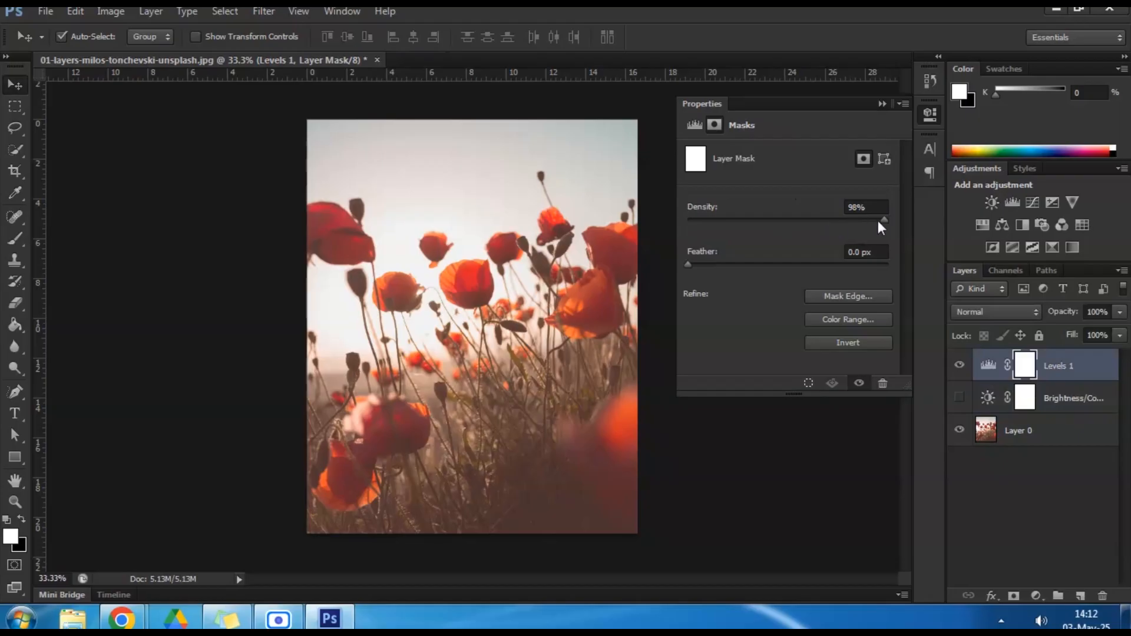
pyautogui.moveTo(819, 224); pyautogui.dragTo(811, 225)
pyautogui.moveTo(687, 265); pyautogui.dragTo(761, 269)
pyautogui.click(695, 125)
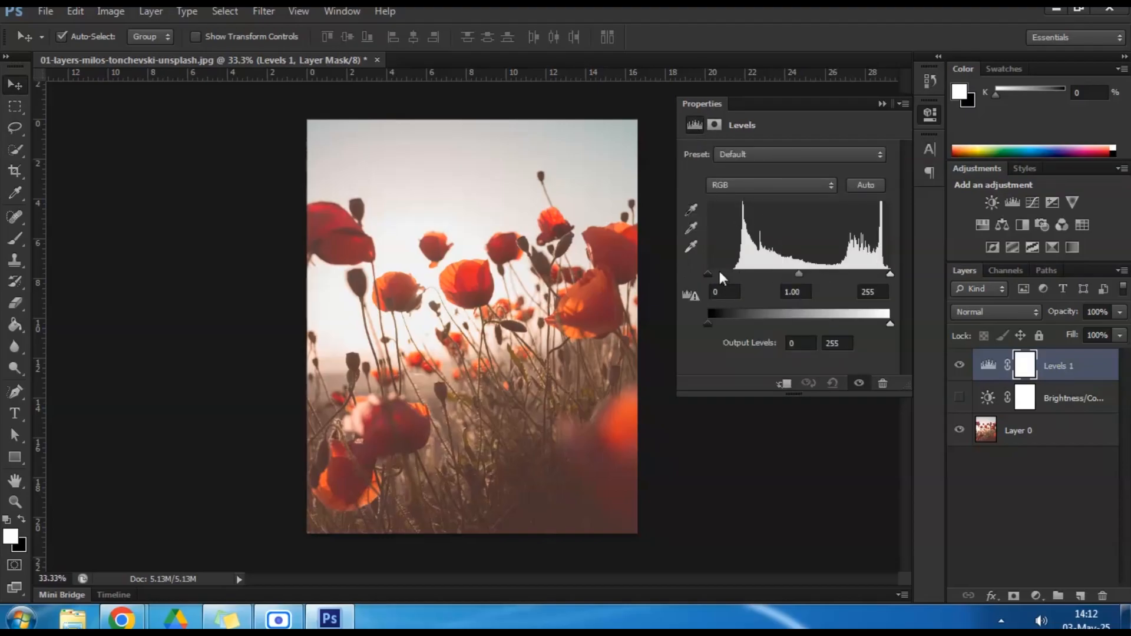
# Step: Set the Levels input values to 35 for shadows, 0.84 for midtones and 243 for highlights in the RGB channel
pyautogui.moveTo(708, 273); pyautogui.dragTo(733, 274)
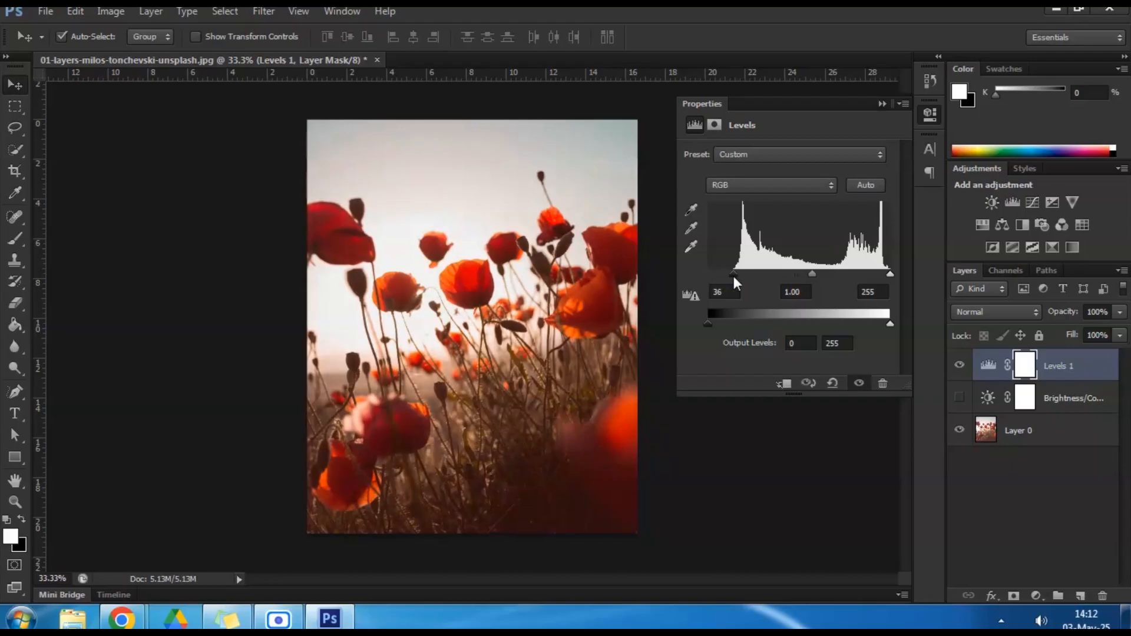
pyautogui.moveTo(890, 273); pyautogui.dragTo(888, 274)
pyautogui.moveTo(886, 273)
pyautogui.mouseDown()
pyautogui.moveTo(803, 277)
pyautogui.moveTo(887, 274)
pyautogui.mouseUp()
pyautogui.moveTo(738, 274)
pyautogui.mouseDown()
pyautogui.moveTo(798, 273)
pyautogui.moveTo(734, 274)
pyautogui.mouseUp()
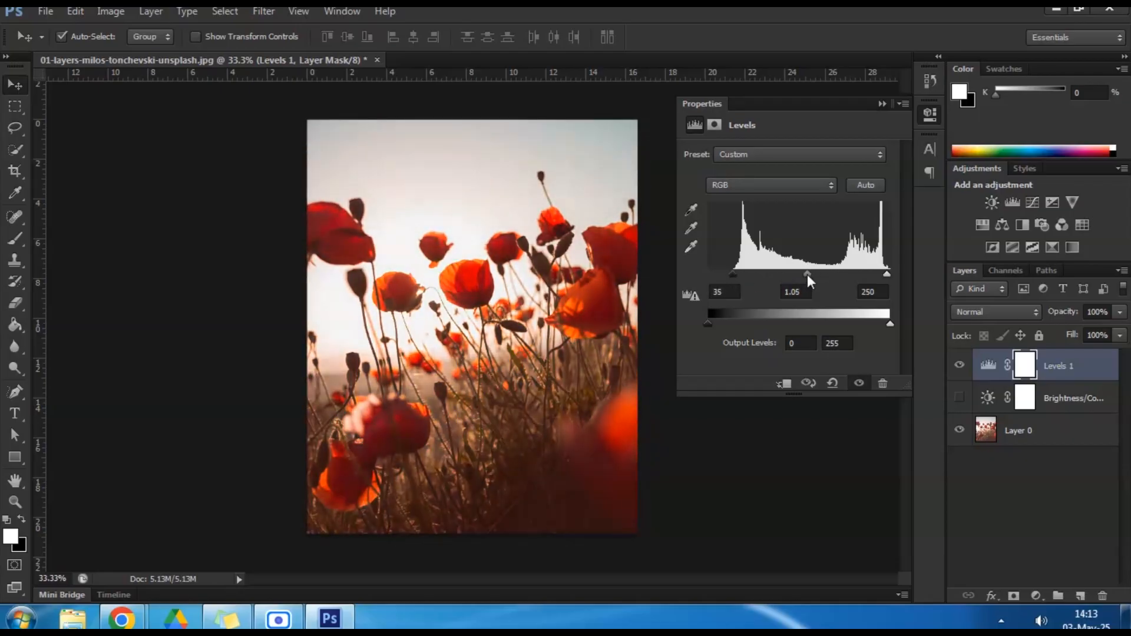
pyautogui.moveTo(806, 278); pyautogui.dragTo(882, 275)
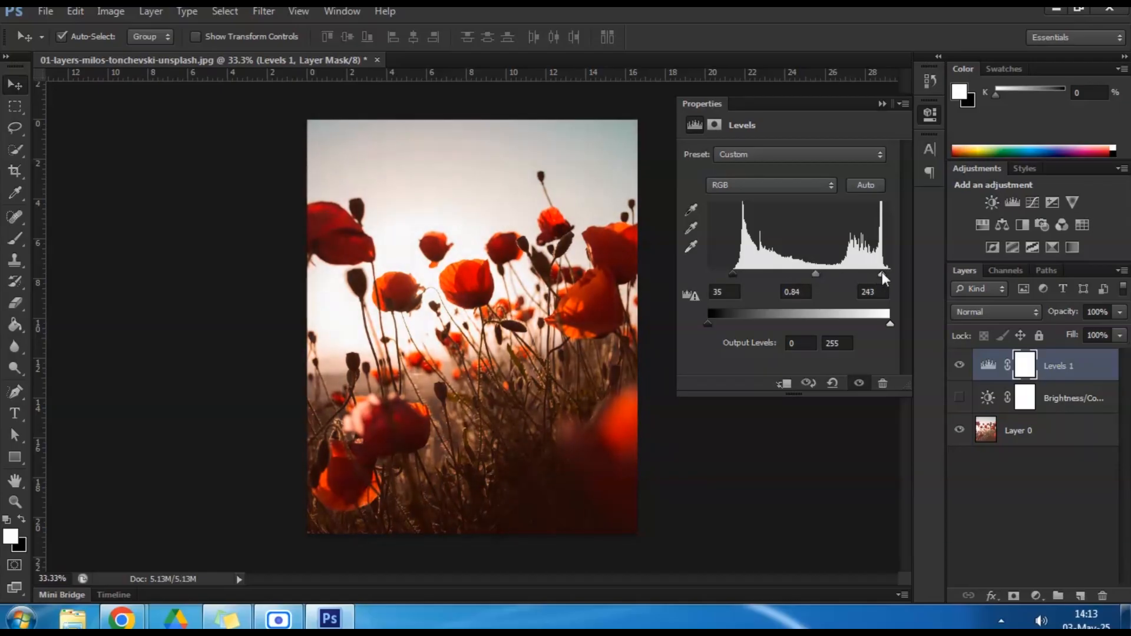
pyautogui.click(894, 102)
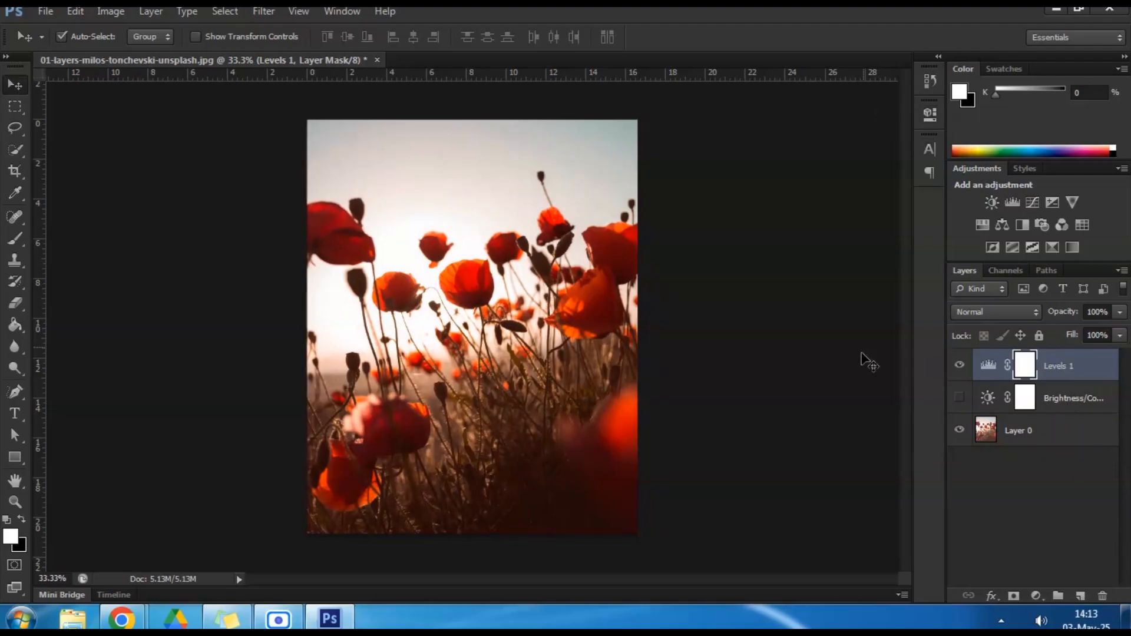
# Step: Add a Curves adjustment layer at the top of the stack and hide the Levels layer
pyautogui.click(1033, 202)
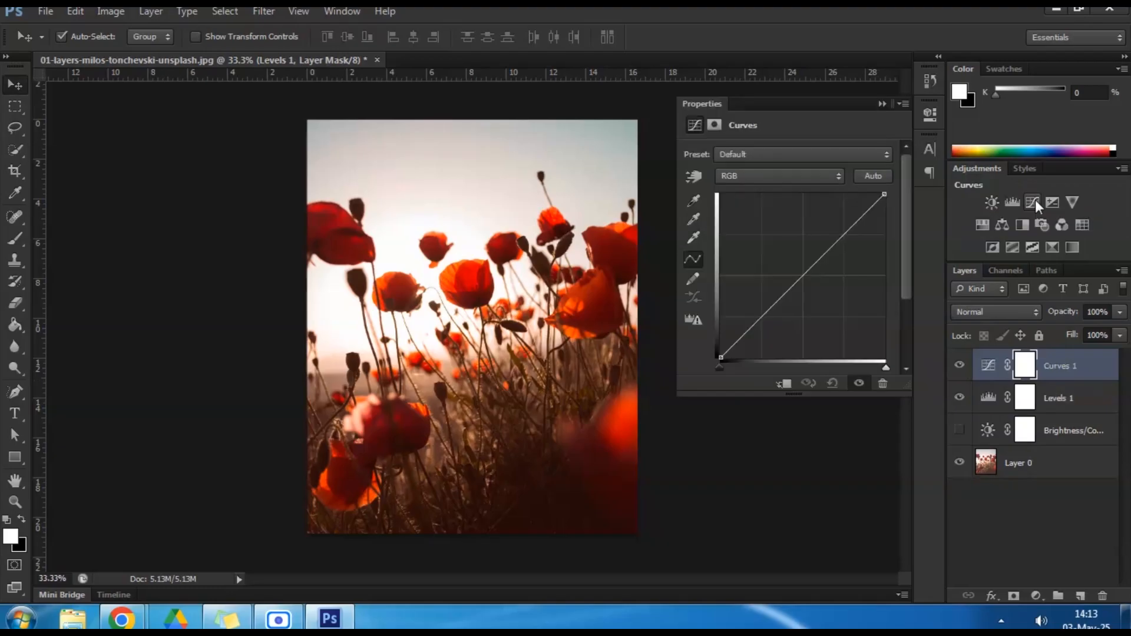
pyautogui.click(960, 398)
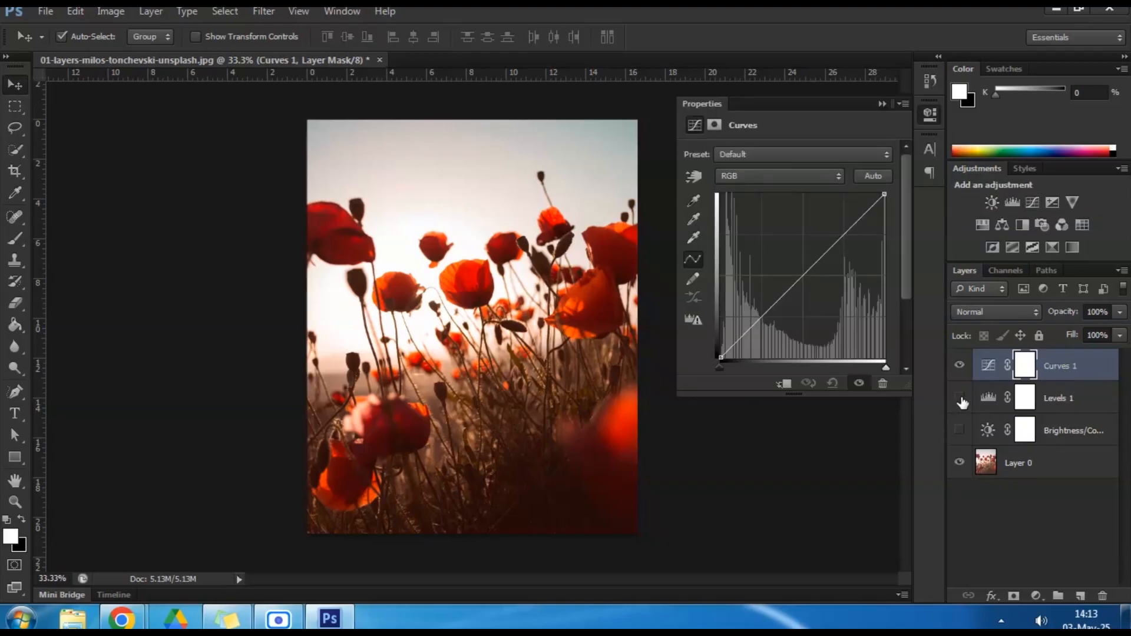
pyautogui.click(1052, 399)
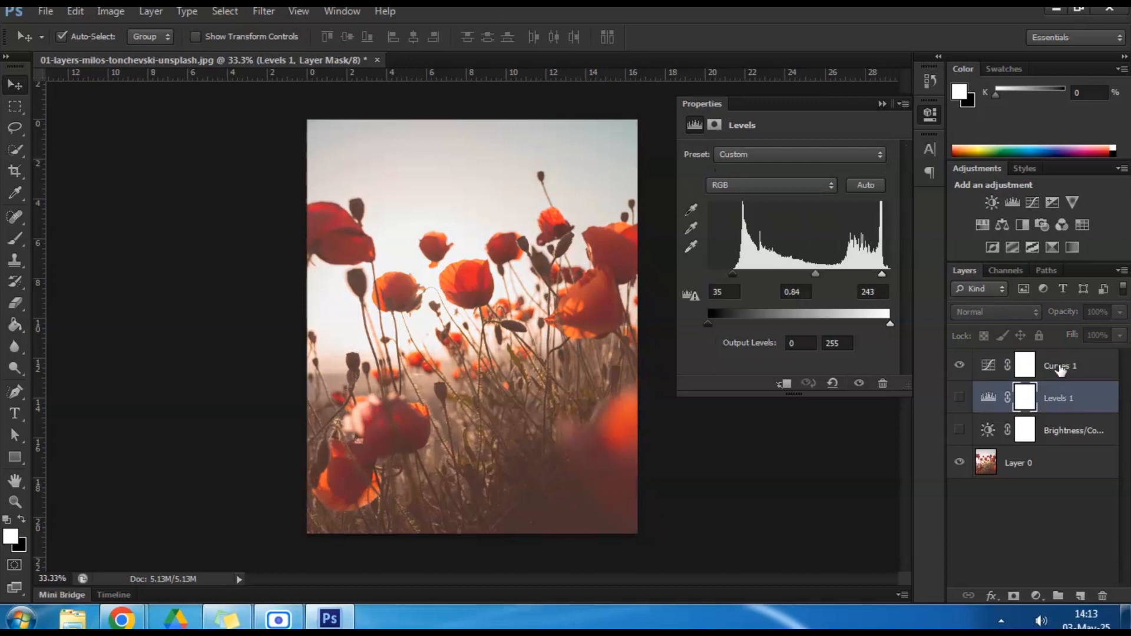
pyautogui.click(1058, 370)
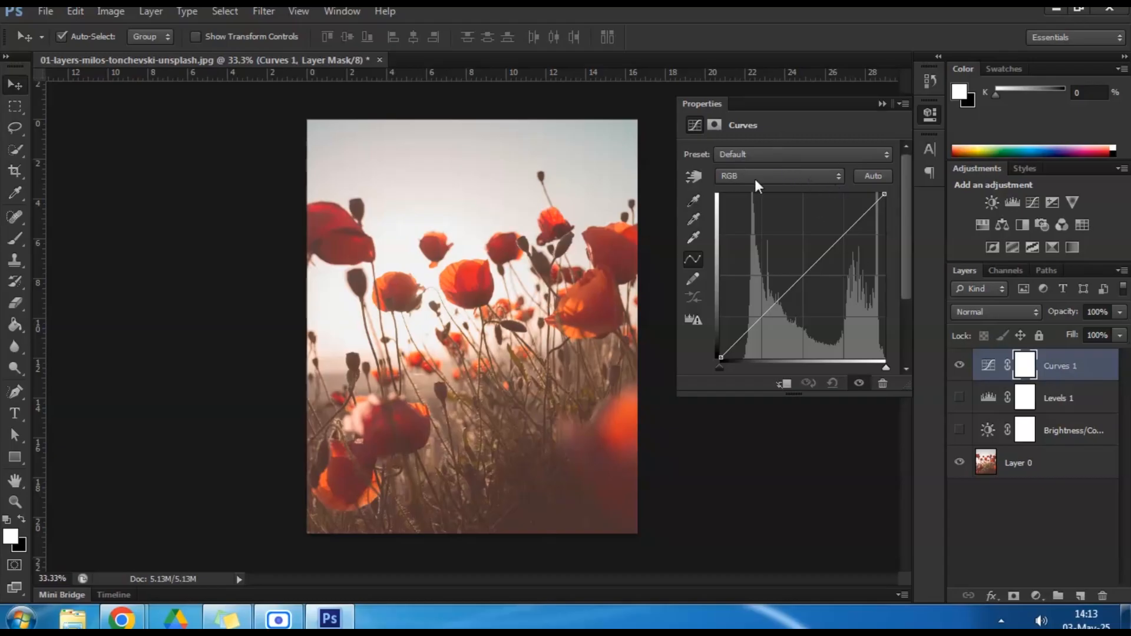
# Step: Check the channel choices of the Curves adjustment and keep the composite RGB channel
pyautogui.click(771, 153)
pyautogui.click(769, 172)
pyautogui.click(769, 173)
pyautogui.click(769, 177)
pyautogui.click(771, 179)
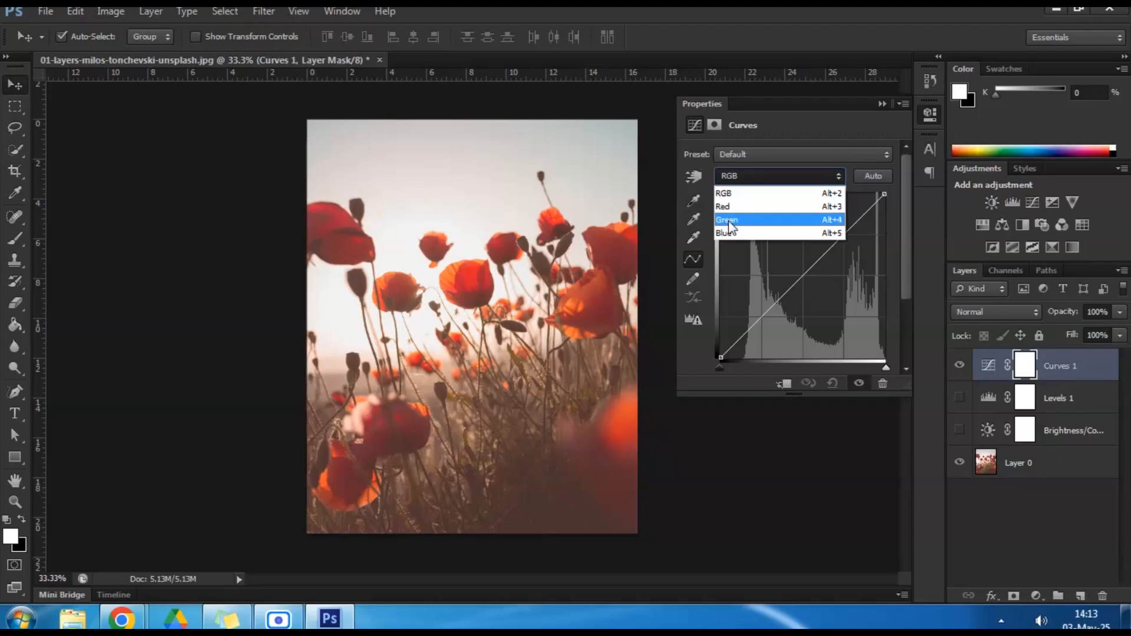
pyautogui.click(743, 194)
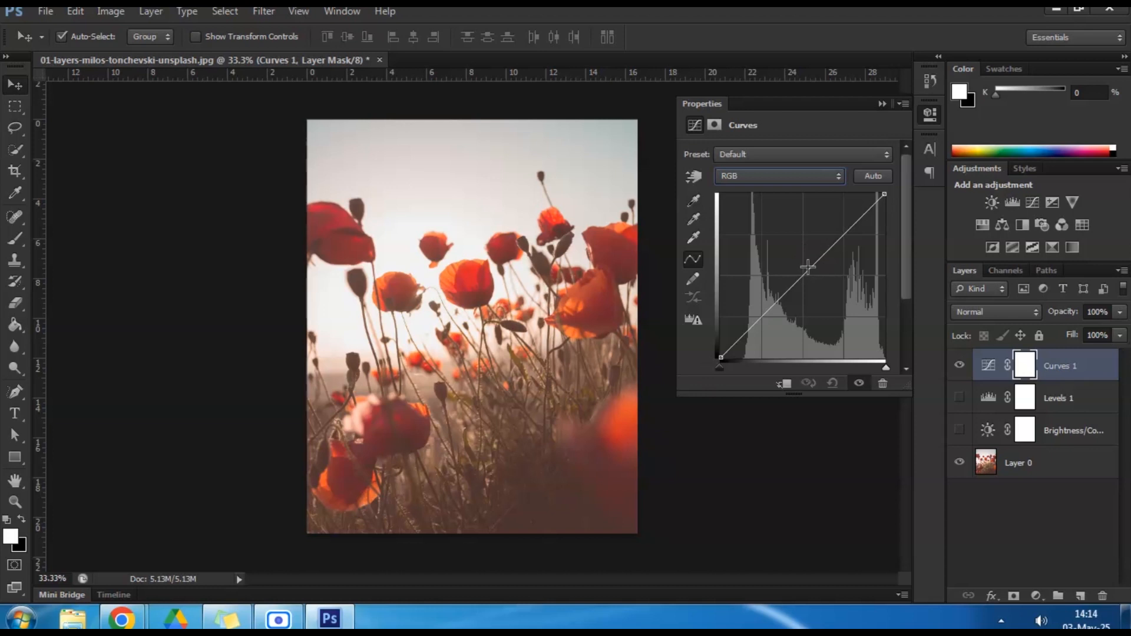
# Step: Shape the RGB curve into an S by lowering the shadows, raising the highlights and moving both end points inward
pyautogui.moveTo(783, 292); pyautogui.dragTo(777, 318)
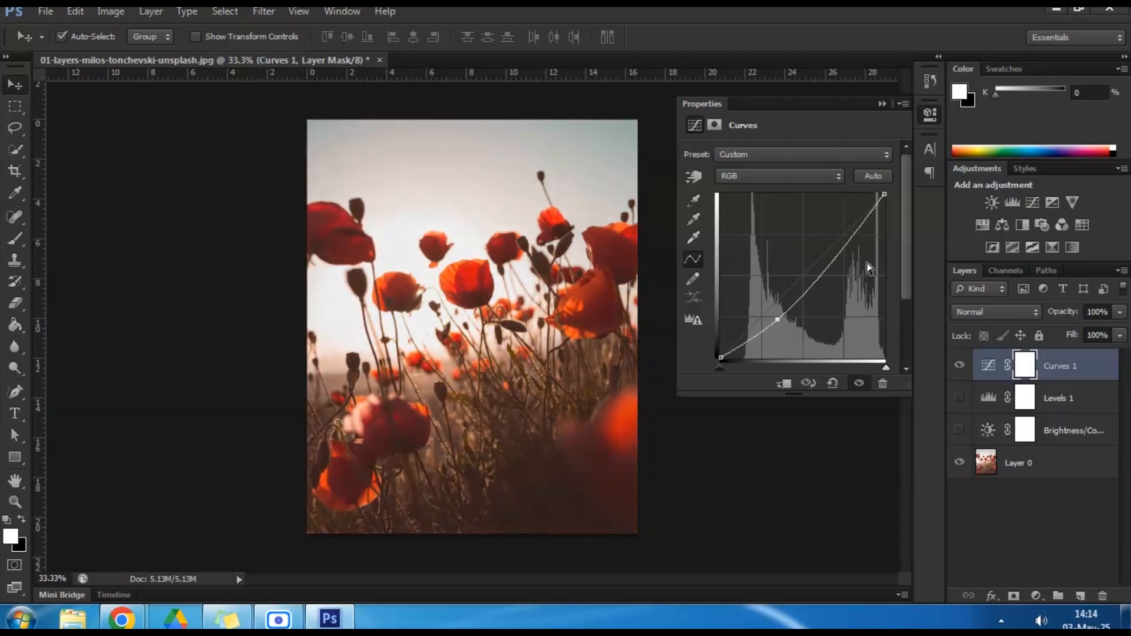
pyautogui.moveTo(843, 231); pyautogui.dragTo(851, 212)
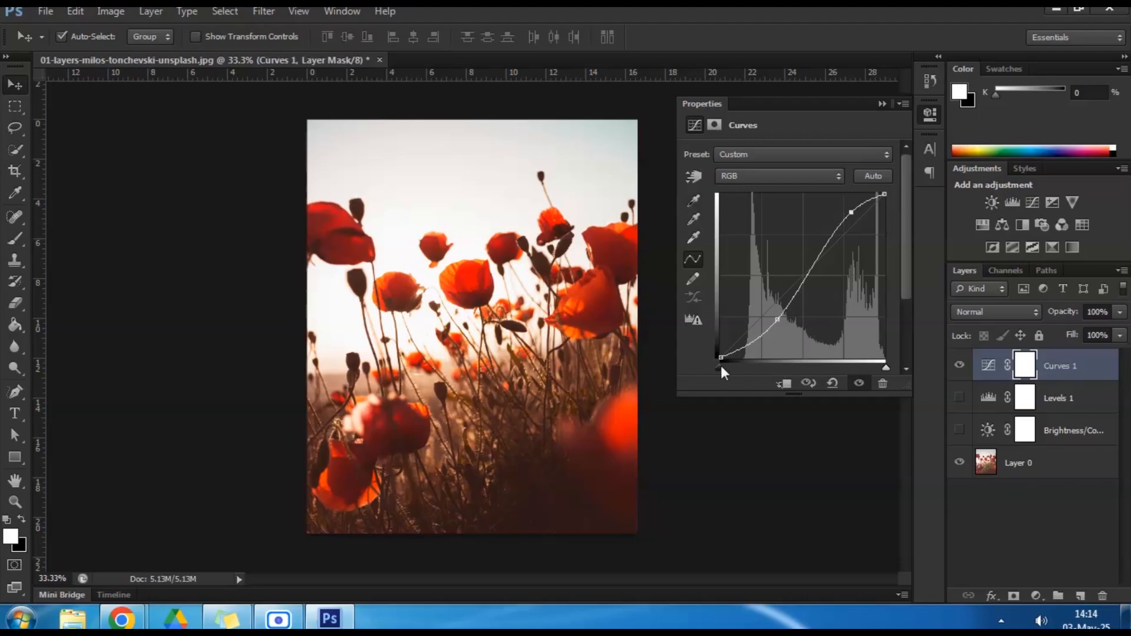
pyautogui.moveTo(728, 367); pyautogui.dragTo(736, 366)
pyautogui.moveTo(888, 194)
pyautogui.mouseDown()
pyautogui.moveTo(887, 216)
pyautogui.moveTo(886, 194)
pyautogui.moveTo(854, 193)
pyautogui.moveTo(874, 197)
pyautogui.mouseUp()
# Step: Compare the image with and without the Curves adjustment, and reset the curve to its defaults
pyautogui.click(860, 383)
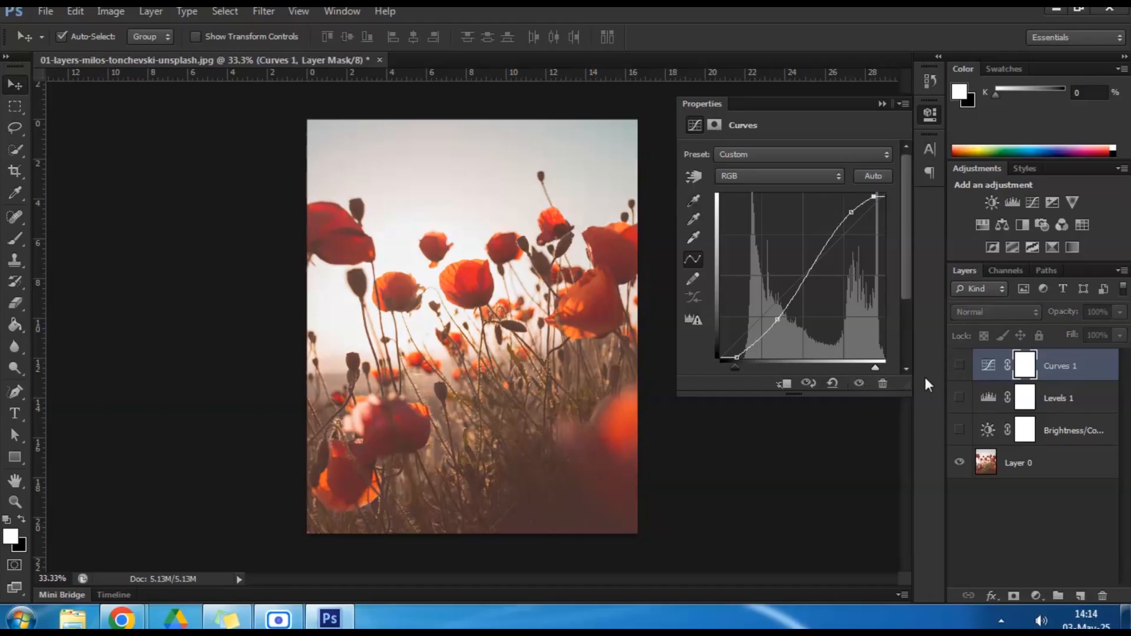
pyautogui.click(860, 384)
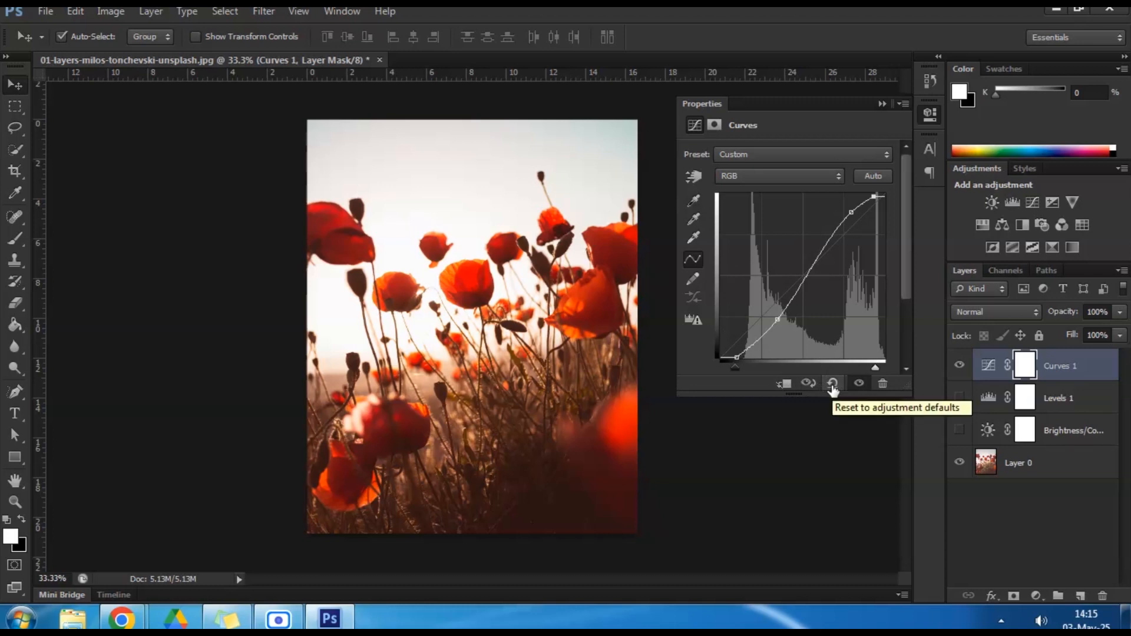
pyautogui.click(832, 384)
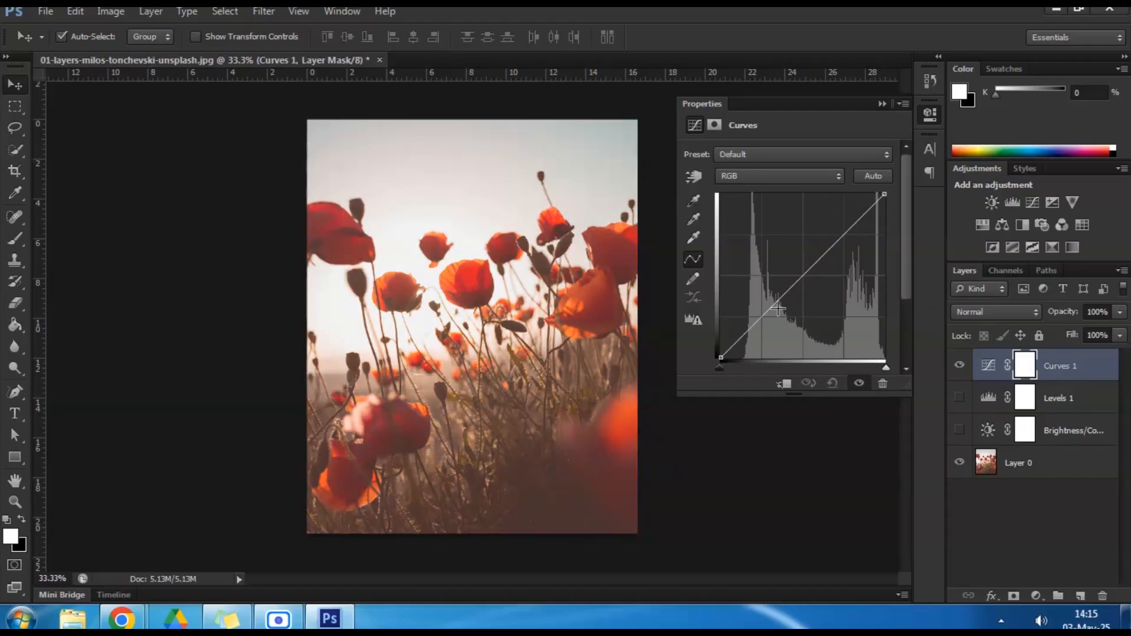
# Step: Shape the RGB curve into an S with lowered shadows and raised highlights, move the black point inward and slightly lower the white end
pyautogui.moveTo(778, 308); pyautogui.dragTo(787, 309)
pyautogui.moveTo(836, 252); pyautogui.dragTo(844, 226)
pyautogui.moveTo(720, 368); pyautogui.dragTo(745, 369)
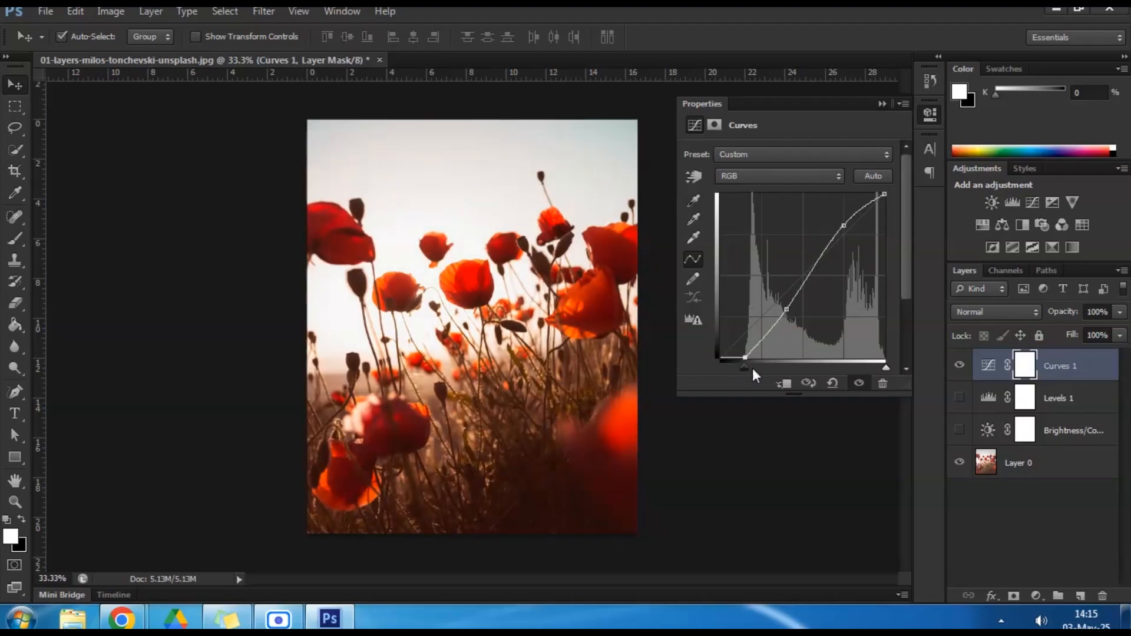
pyautogui.moveTo(885, 365); pyautogui.dragTo(863, 369)
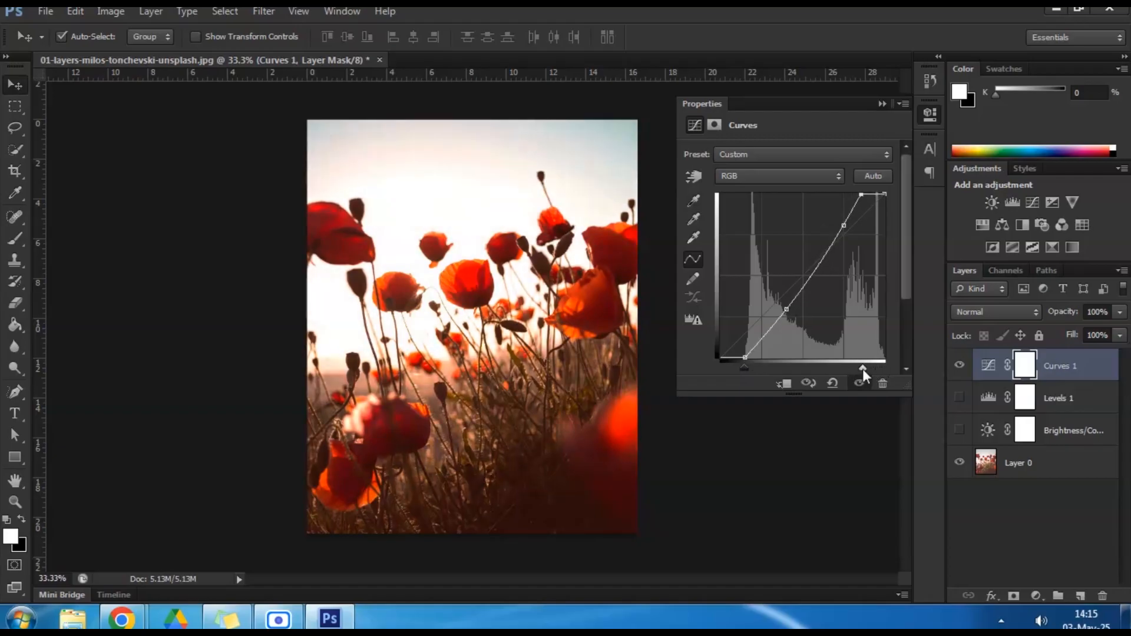
pyautogui.moveTo(861, 194); pyautogui.dragTo(883, 202)
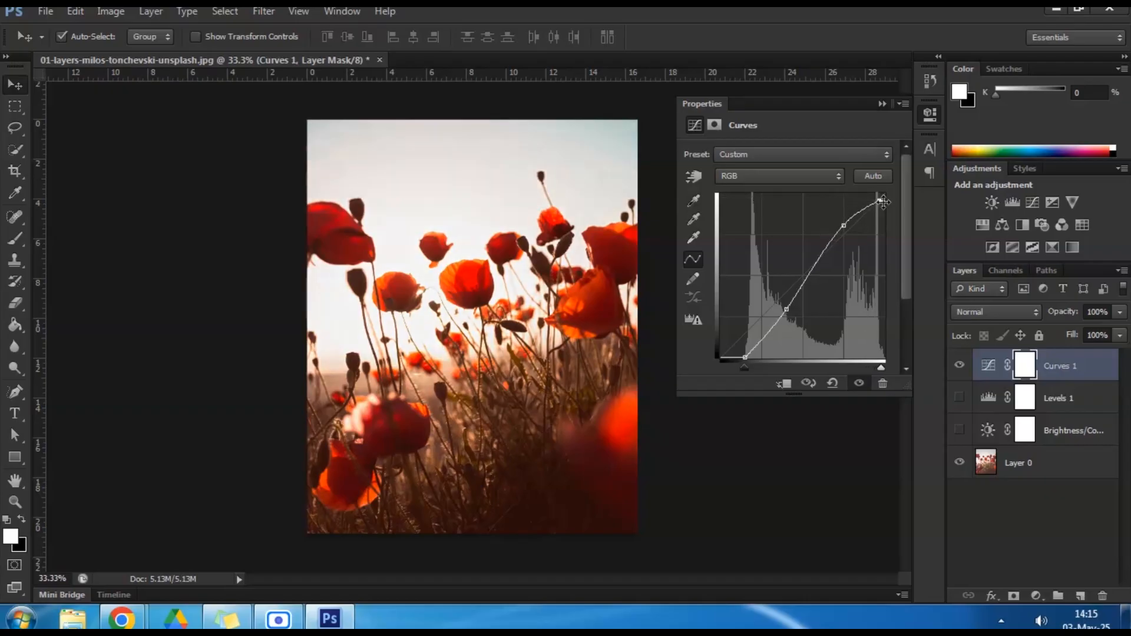
pyautogui.click(882, 105)
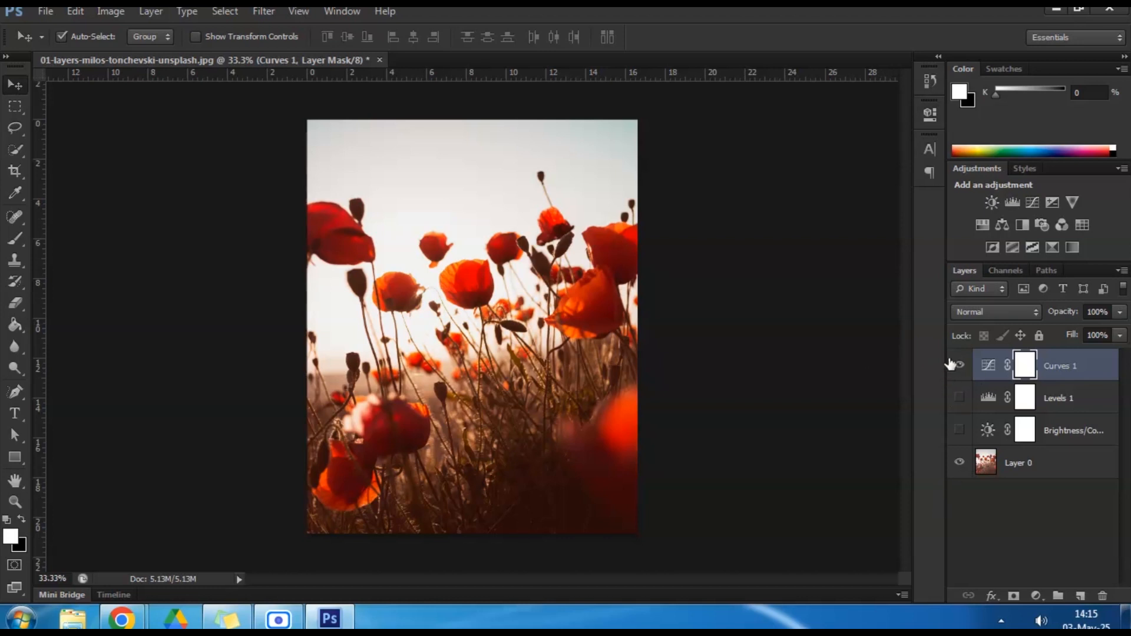
# Step: Compare the image with and without the Curves adjustment, and leave the Curves layer hidden
pyautogui.click(960, 367)
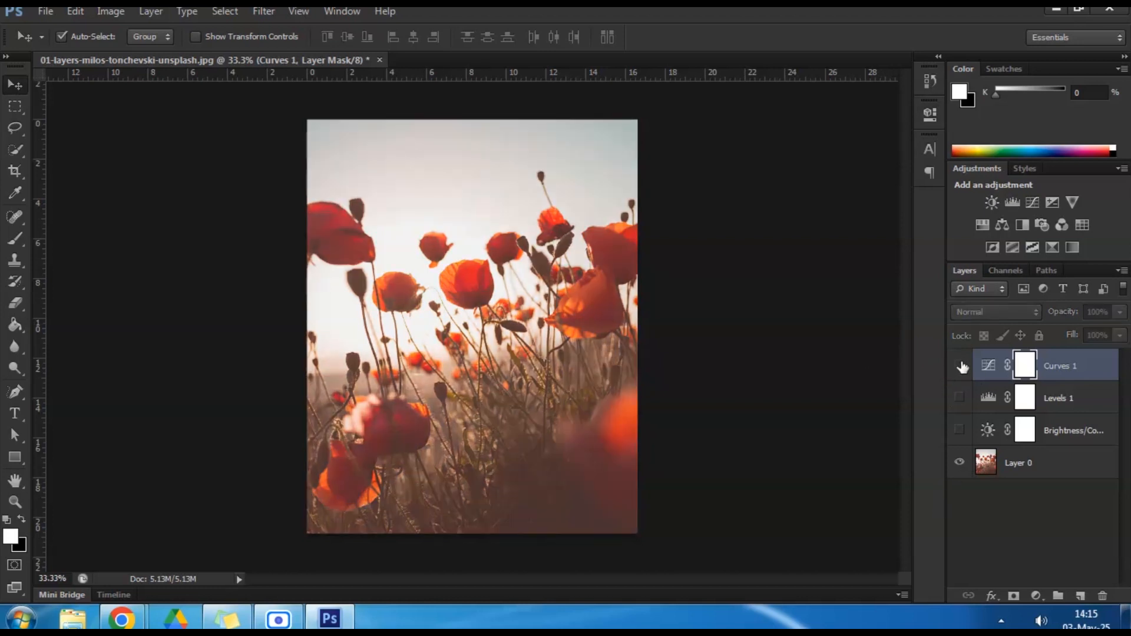
pyautogui.click(960, 366)
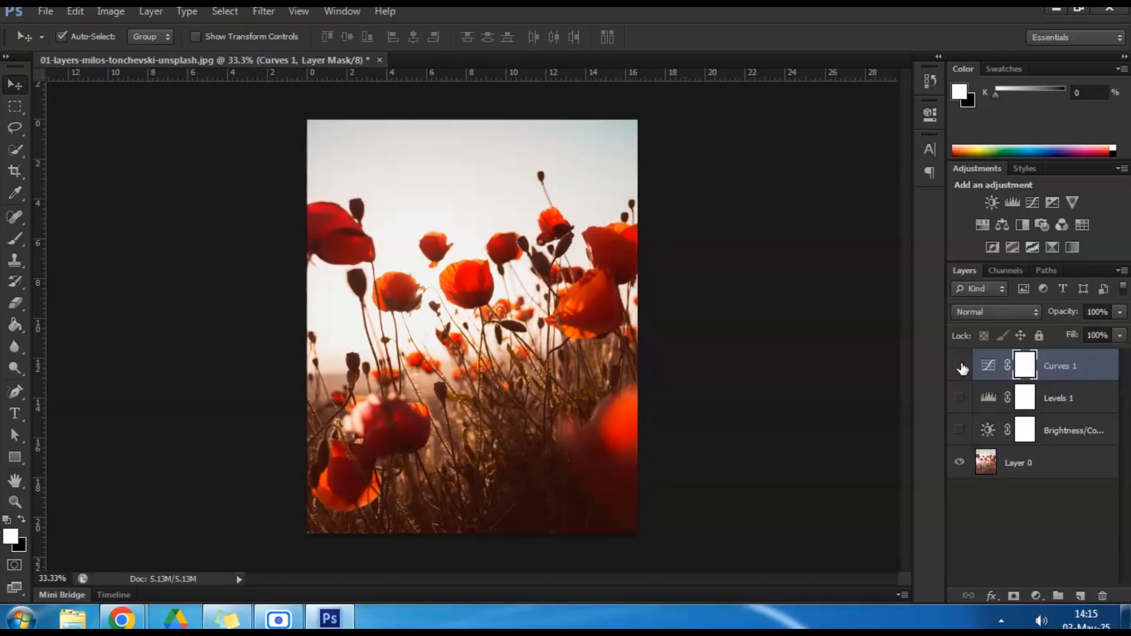
pyautogui.click(961, 367)
pyautogui.click(961, 366)
pyautogui.click(962, 367)
pyautogui.click(962, 367)
pyautogui.click(962, 367)
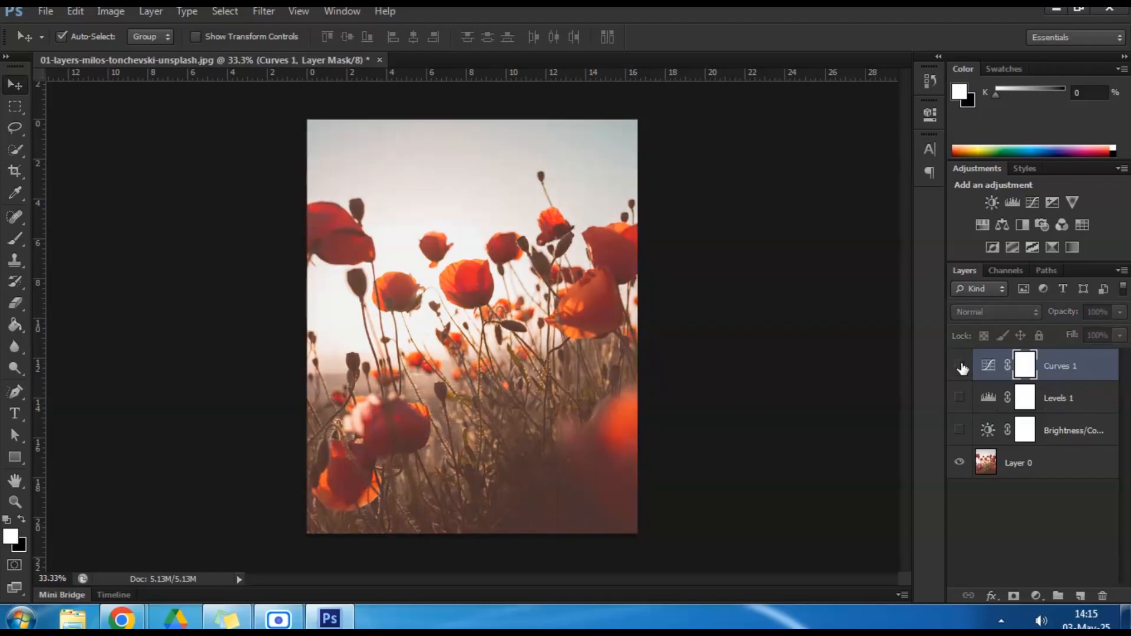
# Step: Add an Exposure adjustment layer with Exposure +0.33, Offset -0.0372 and Gamma Correction 0.85
pyautogui.click(1051, 204)
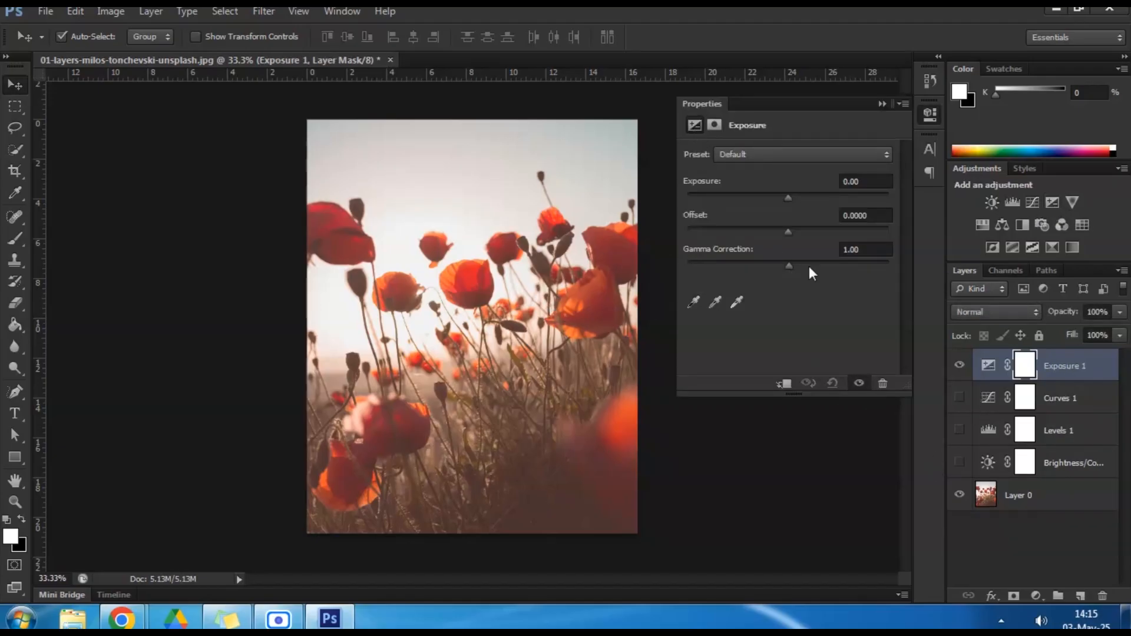
pyautogui.moveTo(786, 197); pyautogui.dragTo(801, 266)
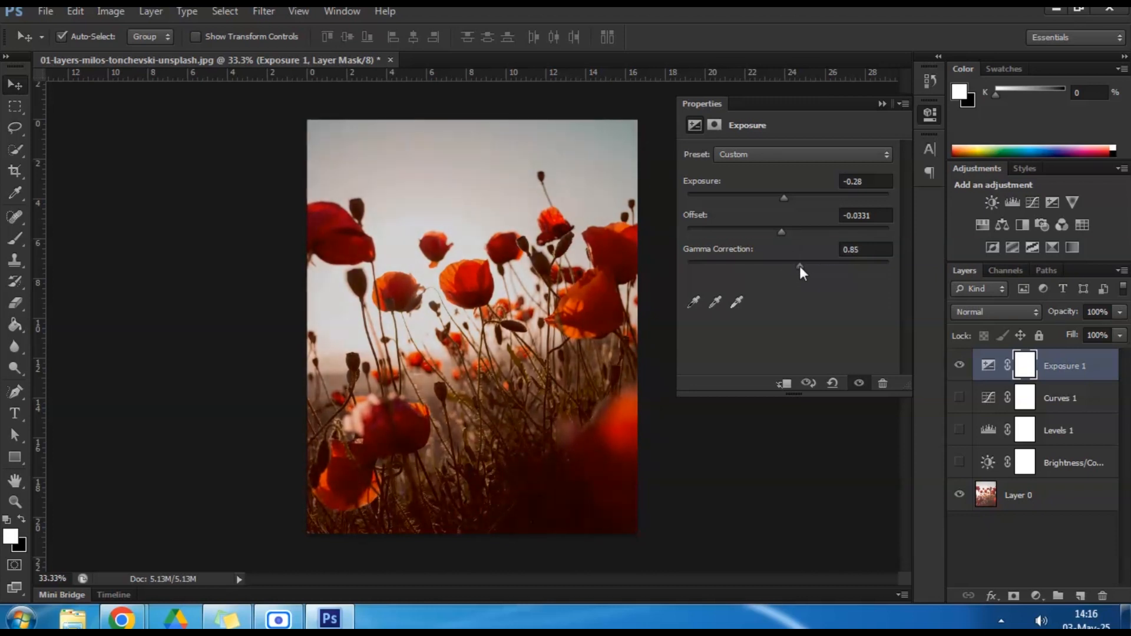
pyautogui.moveTo(780, 231); pyautogui.dragTo(780, 233)
pyautogui.moveTo(786, 195); pyautogui.dragTo(793, 195)
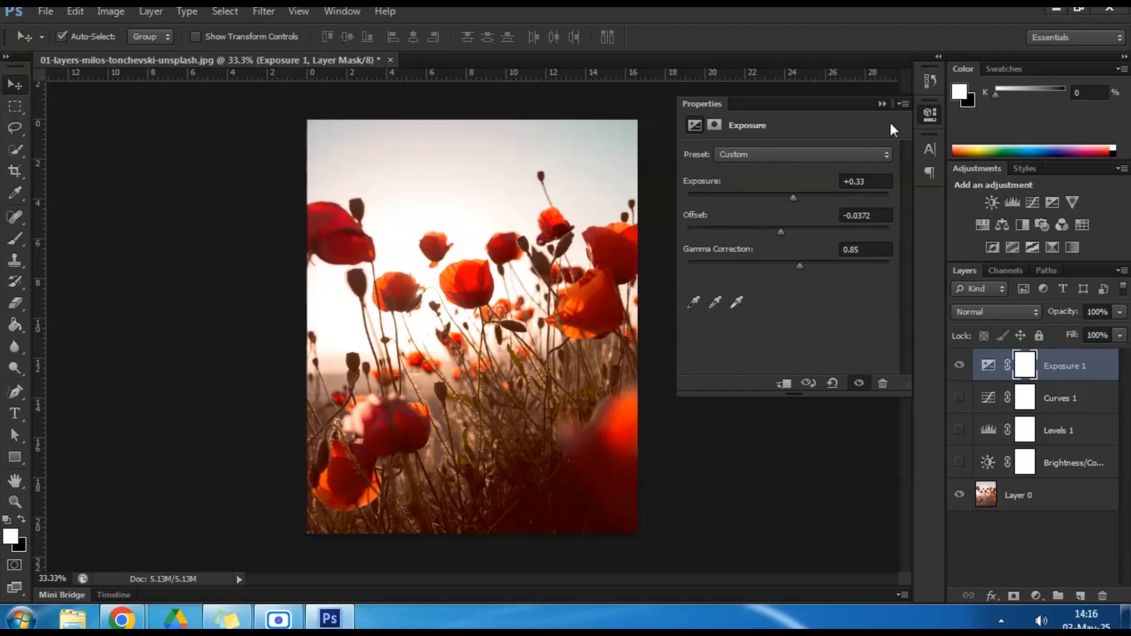
pyautogui.click(882, 104)
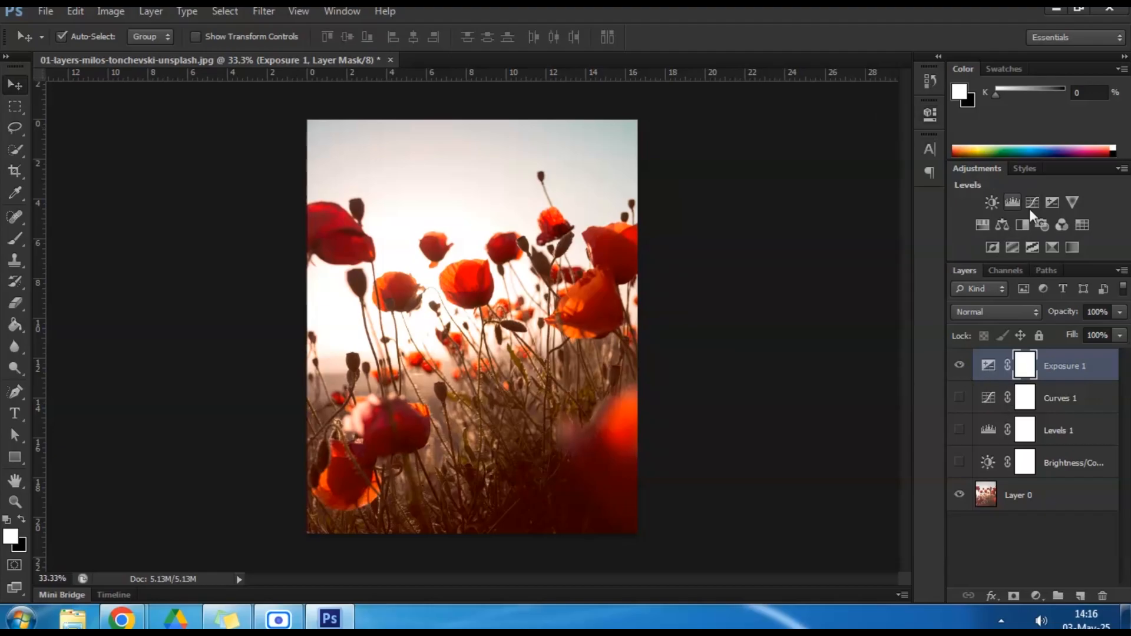
# Step: Add a Vibrance adjustment layer with the Exposure layer hidden, and set Vibrance to +43 while trying Saturation at -100 and +98
pyautogui.click(1074, 204)
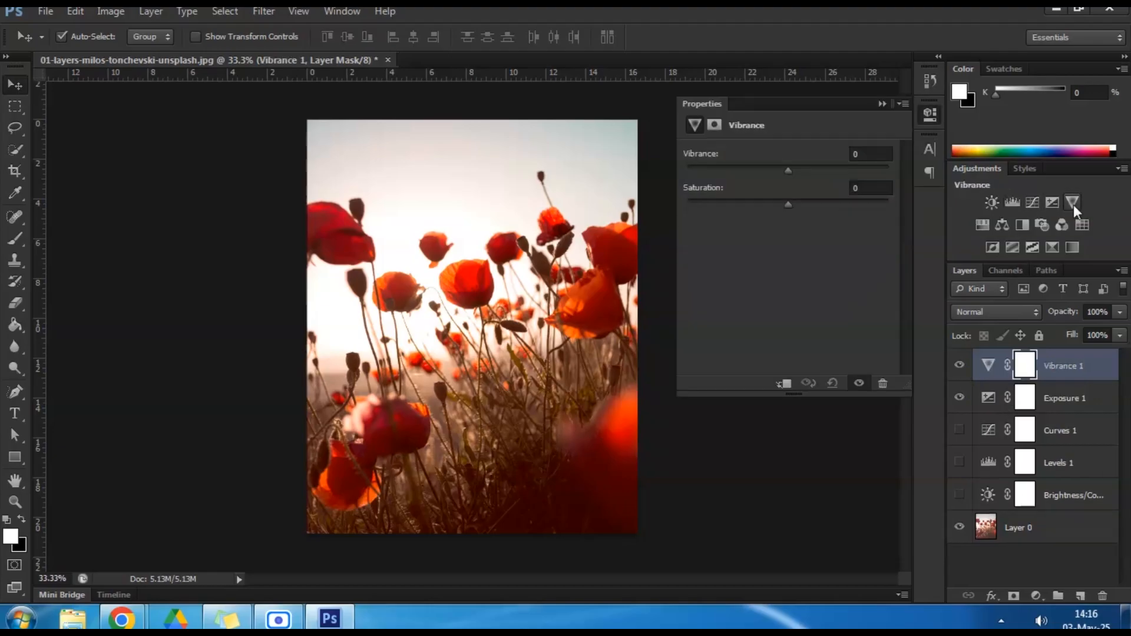
pyautogui.click(960, 399)
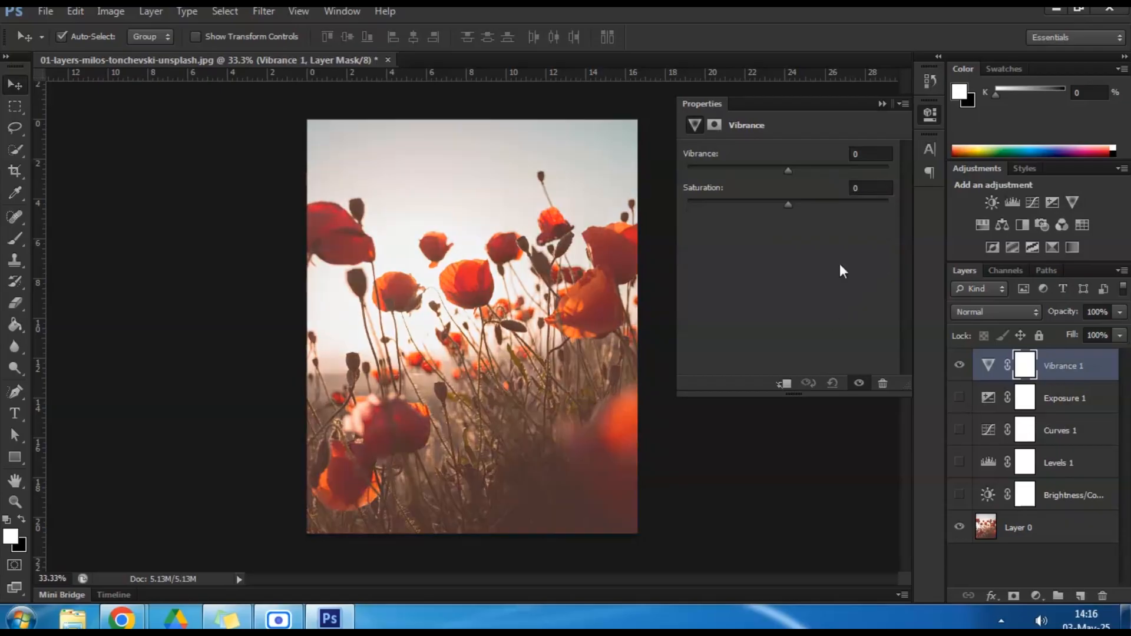
pyautogui.moveTo(789, 170); pyautogui.dragTo(677, 206)
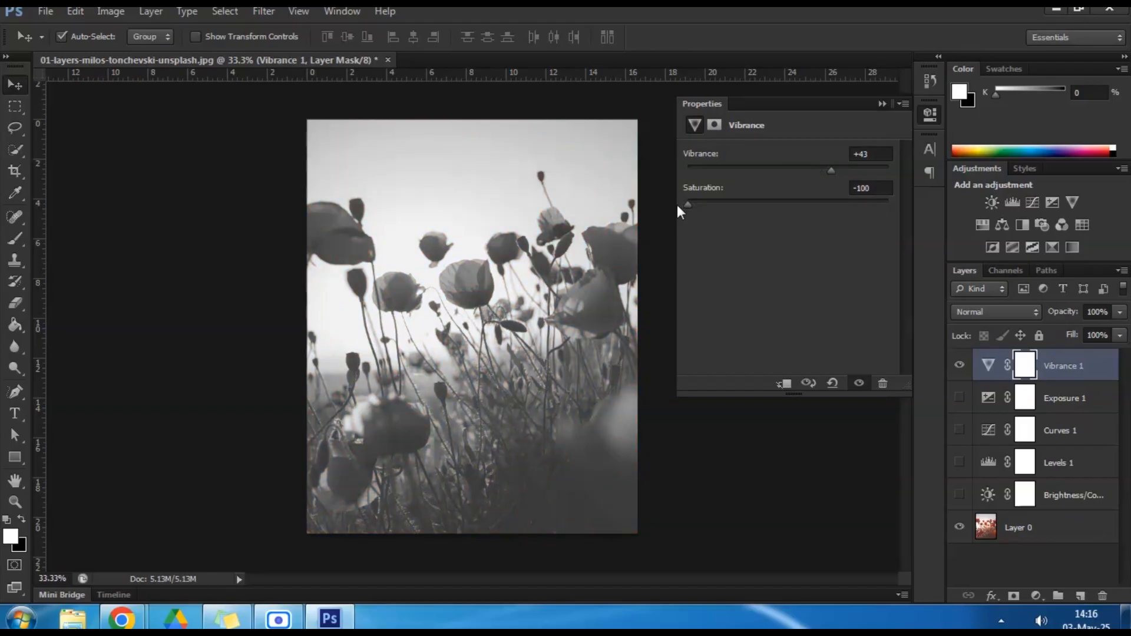
pyautogui.moveTo(677, 206); pyautogui.dragTo(878, 221)
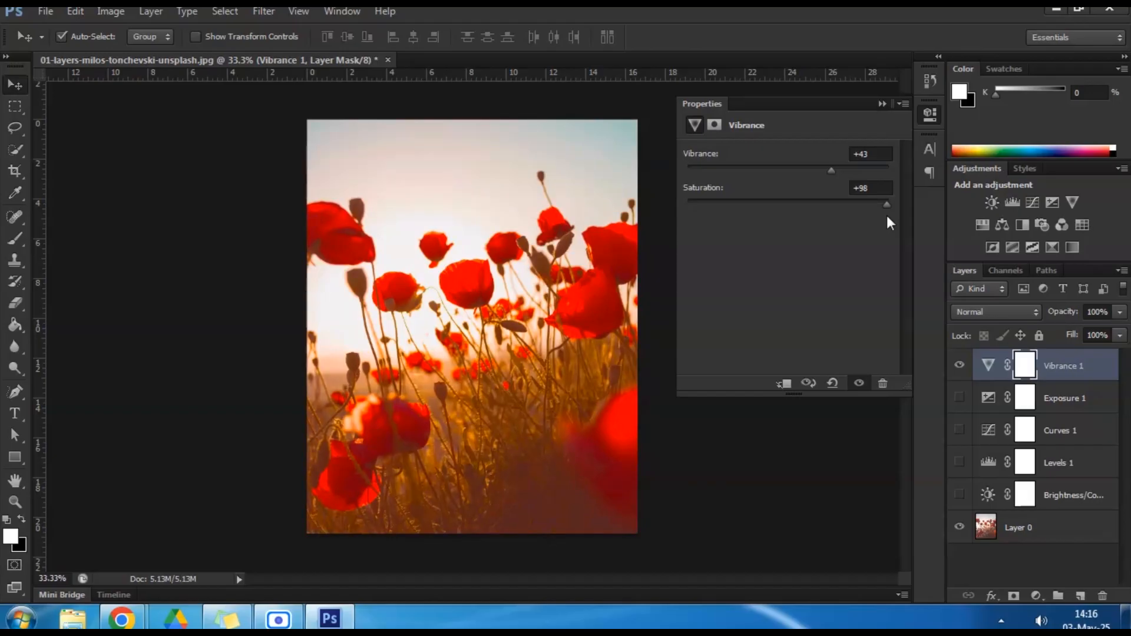
# Step: Try Vibrance at +100 and -100, and set Vibrance to 0 with Saturation at +60
pyautogui.moveTo(832, 172); pyautogui.dragTo(886, 178)
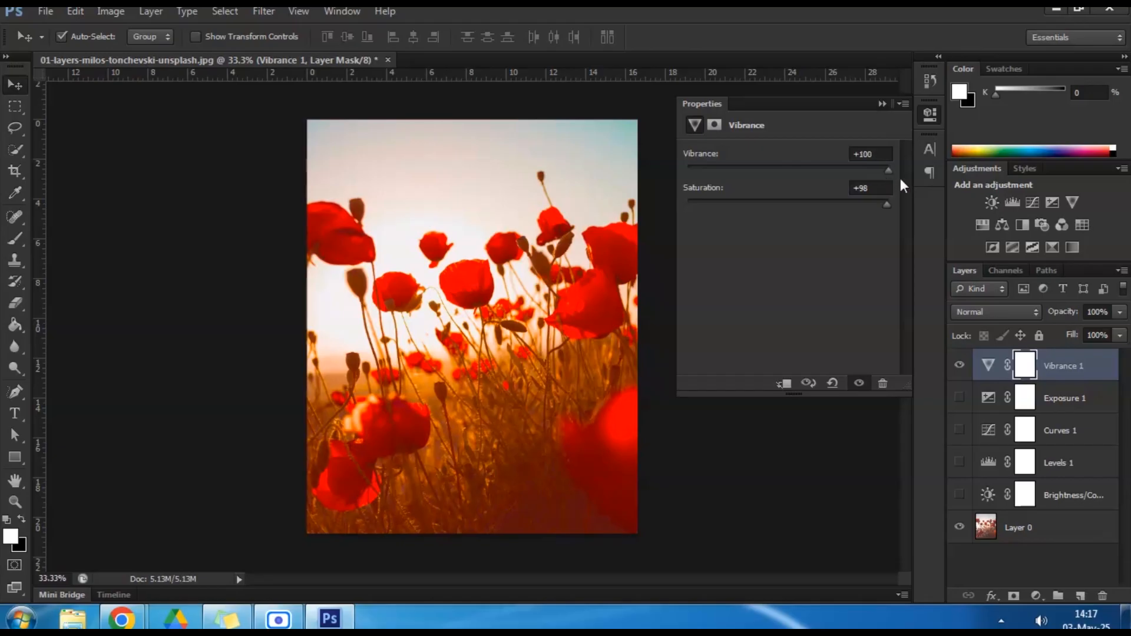
pyautogui.moveTo(900, 178); pyautogui.dragTo(678, 178)
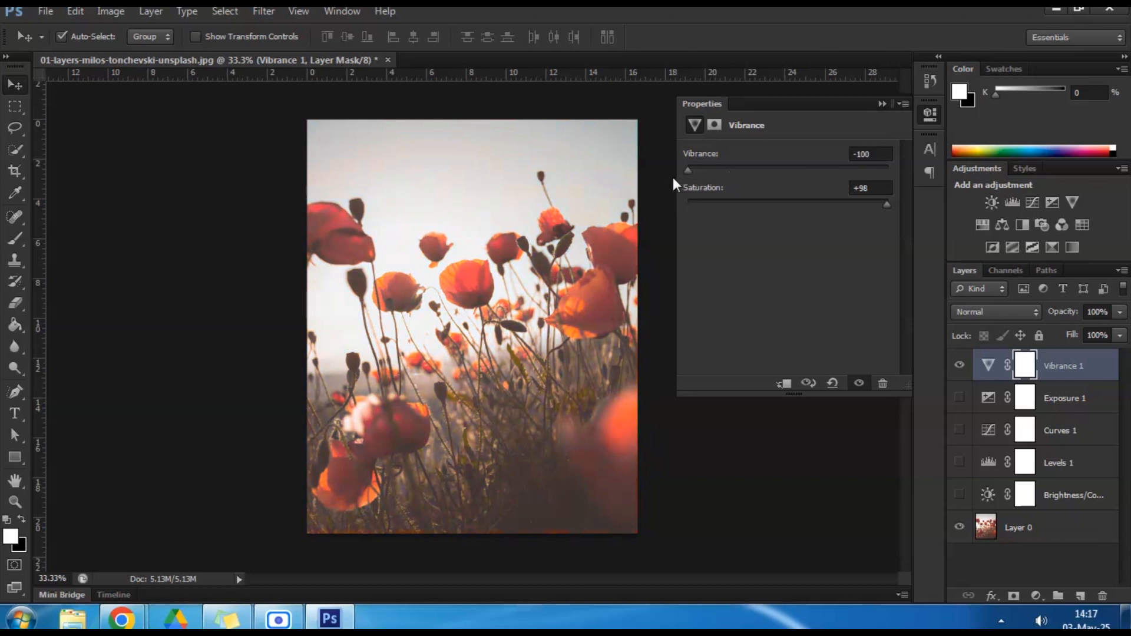
pyautogui.moveTo(673, 178); pyautogui.dragTo(789, 178)
pyautogui.moveTo(889, 205); pyautogui.dragTo(850, 204)
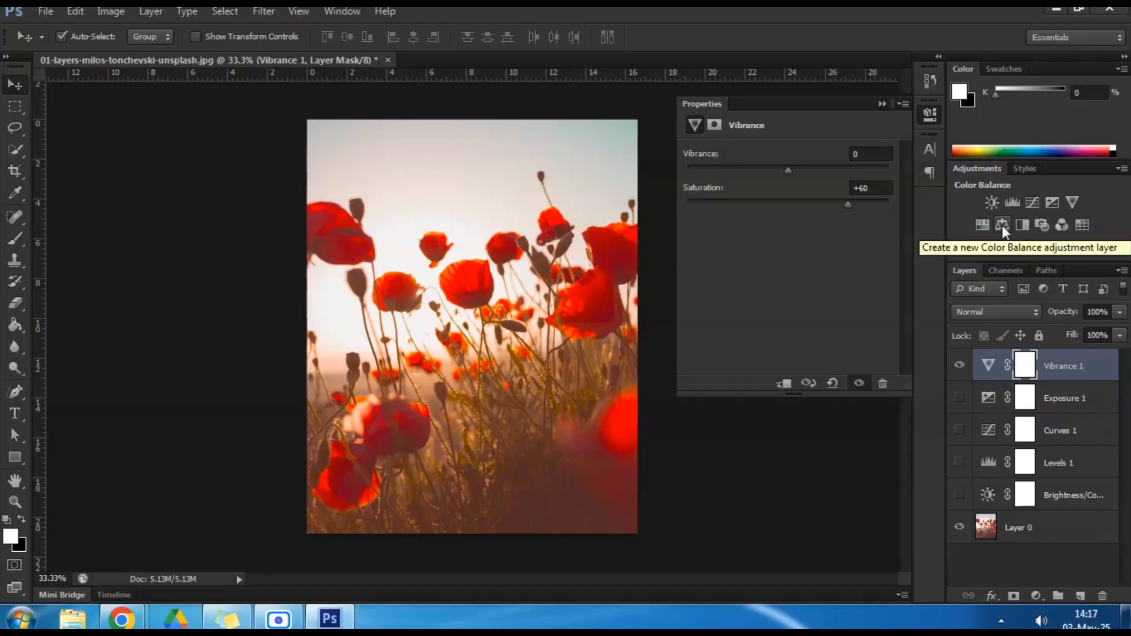
# Step: Add a Color Balance adjustment layer, hide the Vibrance layer, and try the midtones' Cyan–Red and Magenta–Green balances at both extremes
pyautogui.click(1002, 225)
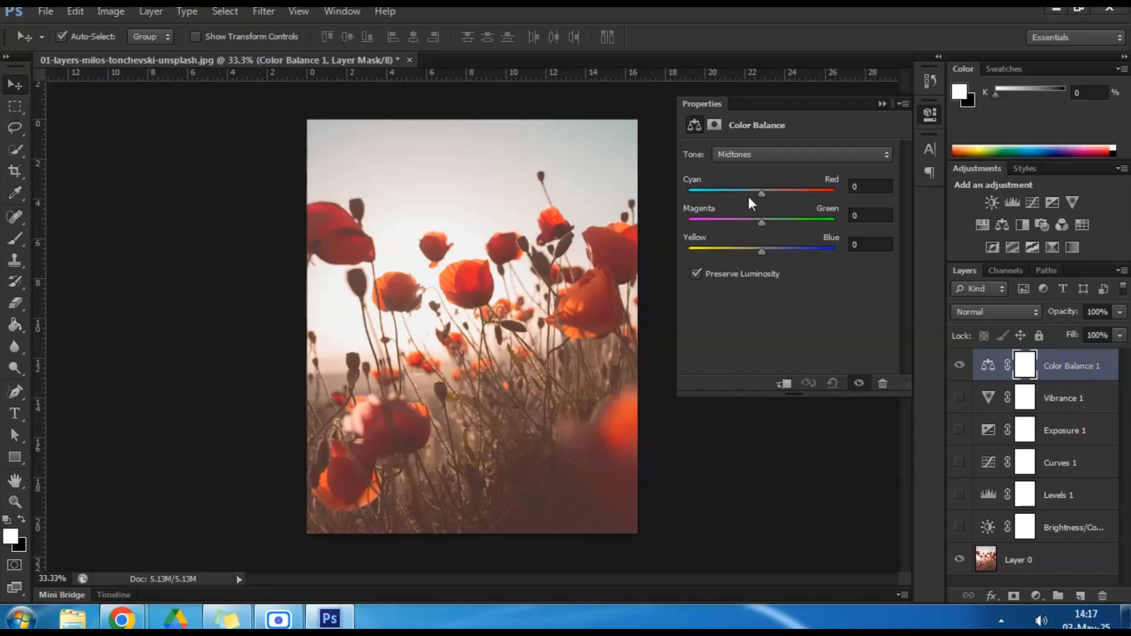
pyautogui.moveTo(766, 193); pyautogui.dragTo(834, 193)
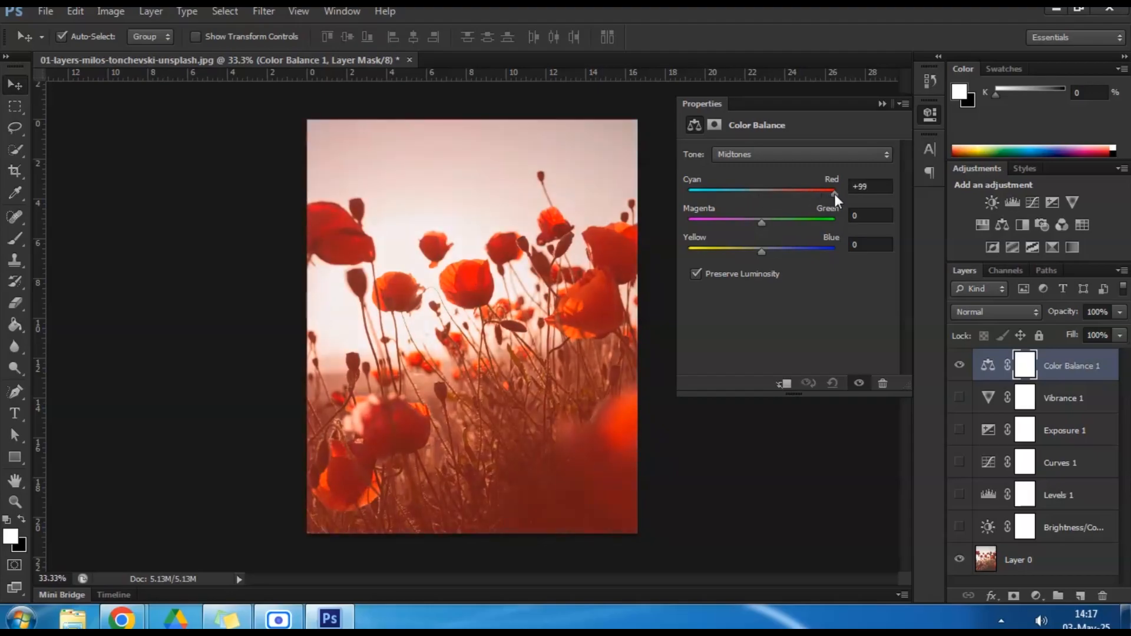
pyautogui.moveTo(834, 193); pyautogui.dragTo(681, 194)
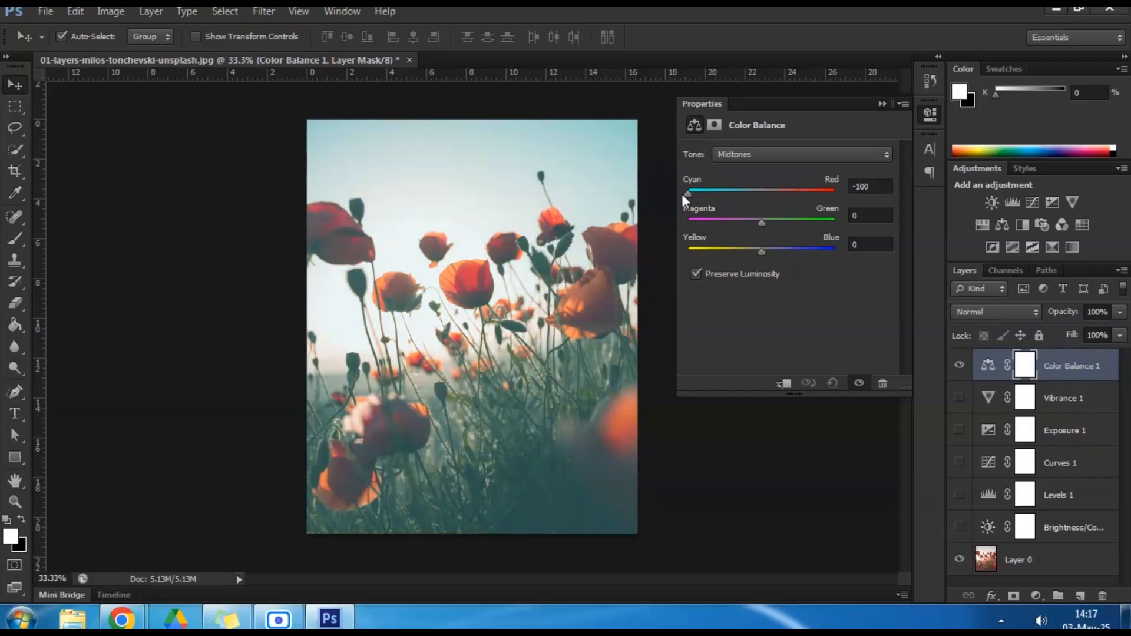
pyautogui.moveTo(761, 223); pyautogui.dragTo(821, 234)
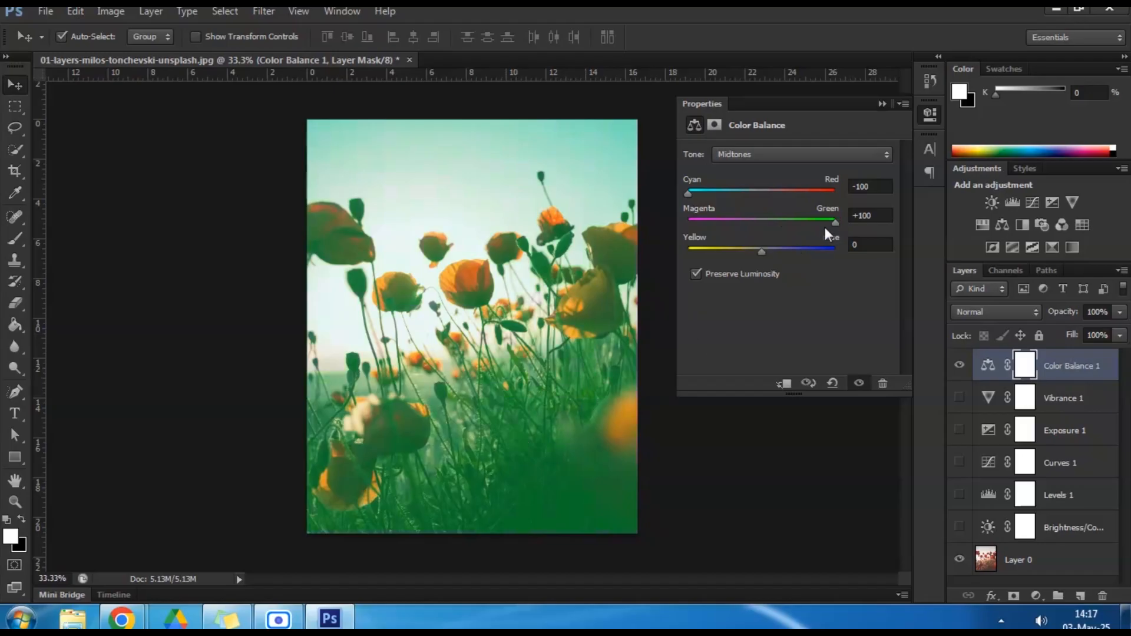
pyautogui.moveTo(836, 222); pyautogui.dragTo(690, 227)
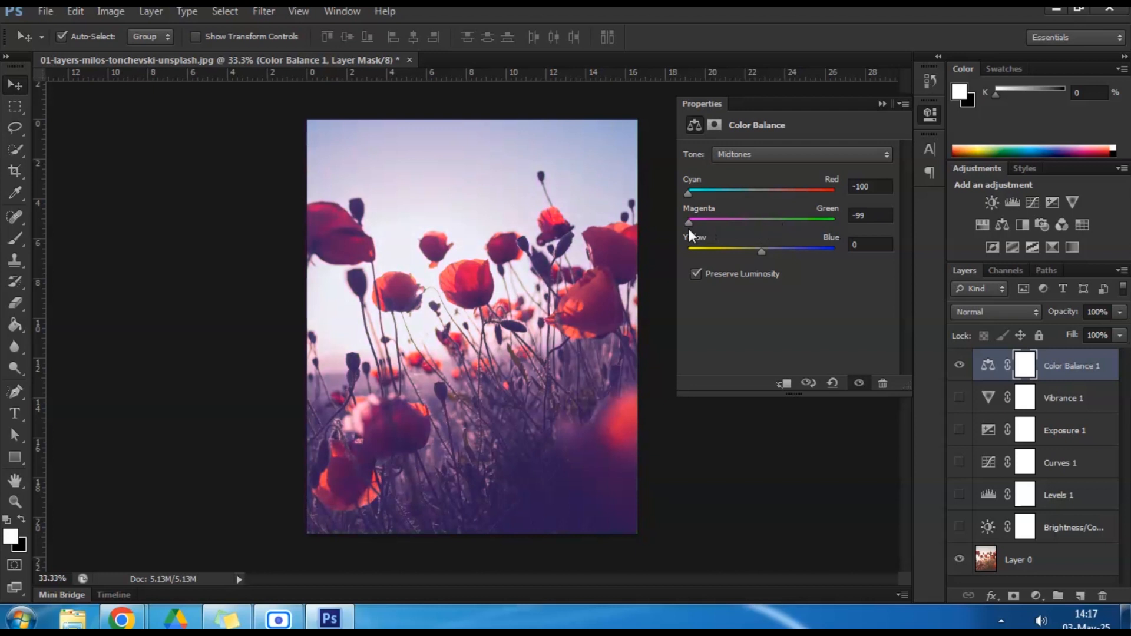
# Step: Try the midtones with Yellow–Blue at -100, and with Cyan–Red +99, Magenta–Green +98 and Yellow–Blue +100
pyautogui.moveTo(762, 252); pyautogui.dragTo(685, 254)
pyautogui.moveTo(690, 198); pyautogui.dragTo(807, 201)
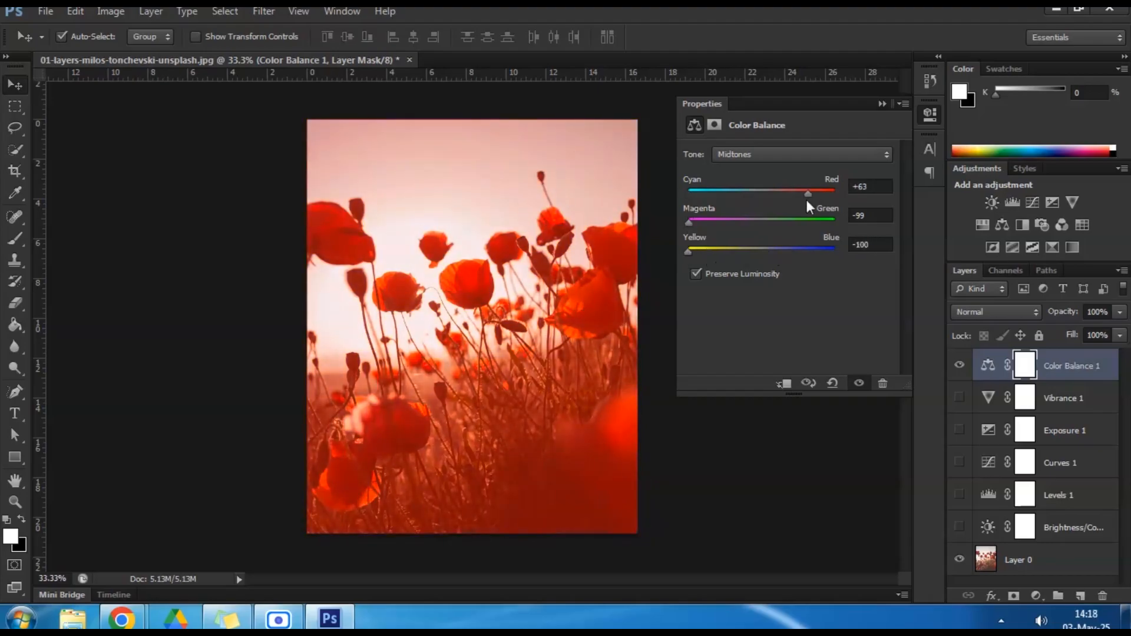
pyautogui.moveTo(688, 224); pyautogui.dragTo(835, 234)
pyautogui.moveTo(712, 257); pyautogui.dragTo(842, 257)
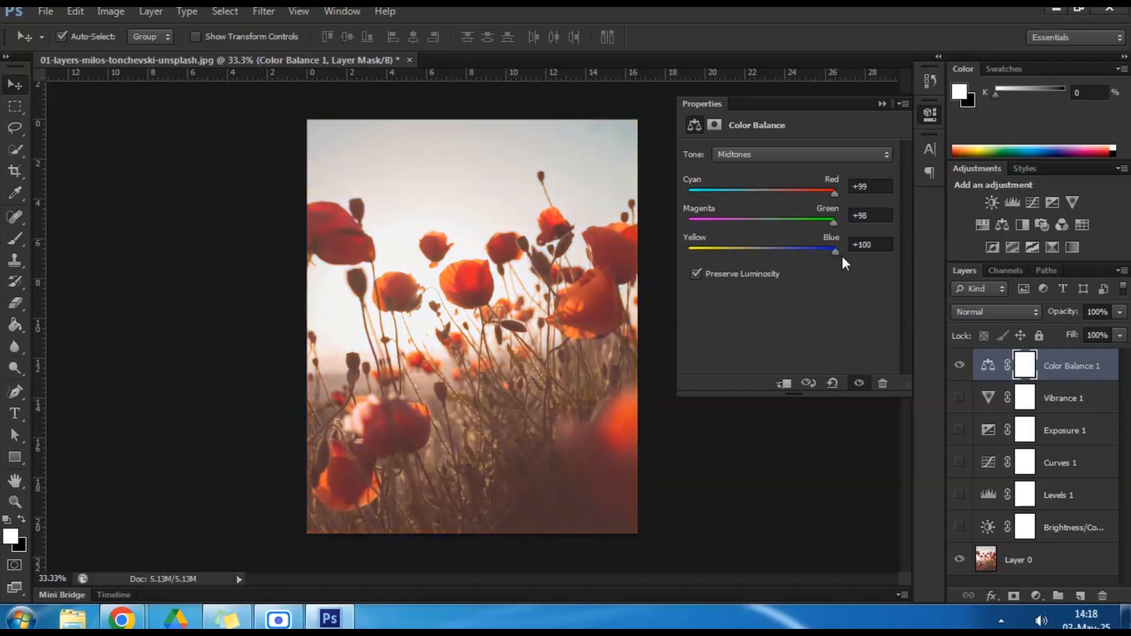
# Step: Set the midtones color balance to Cyan–Red +17, Magenta–Green +13 and Yellow–Blue +9
pyautogui.moveTo(829, 198); pyautogui.dragTo(774, 191)
pyautogui.moveTo(831, 221); pyautogui.dragTo(772, 223)
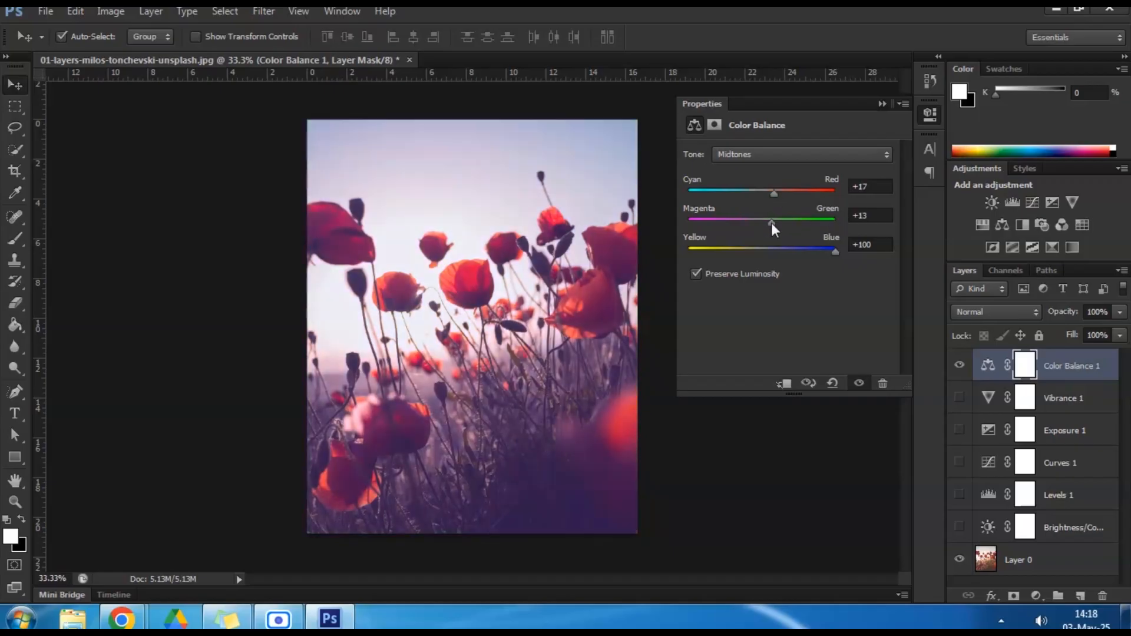
pyautogui.moveTo(833, 252); pyautogui.dragTo(769, 252)
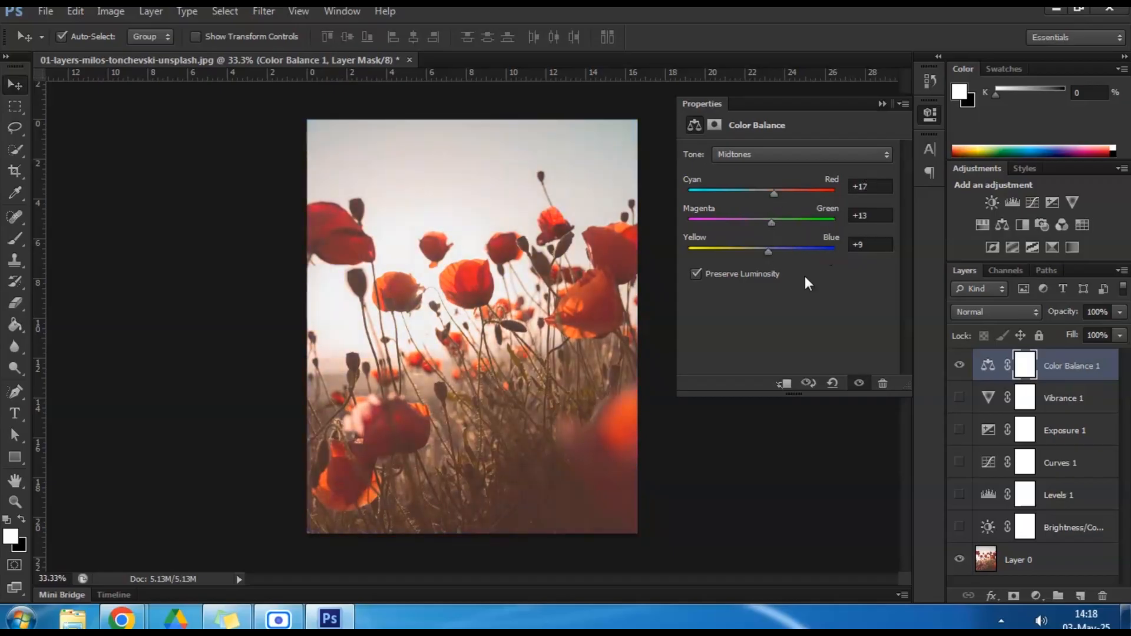
# Step: Switch the Color Balance tone to Shadows and set its Cyan–Red balance to -39
pyautogui.click(853, 155)
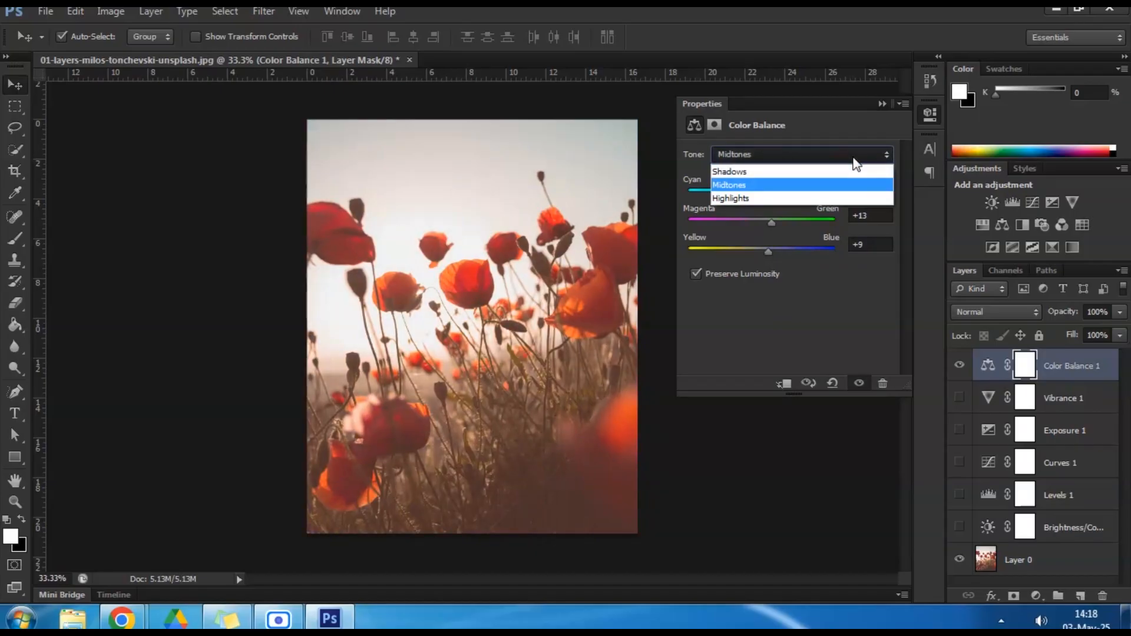
pyautogui.click(776, 173)
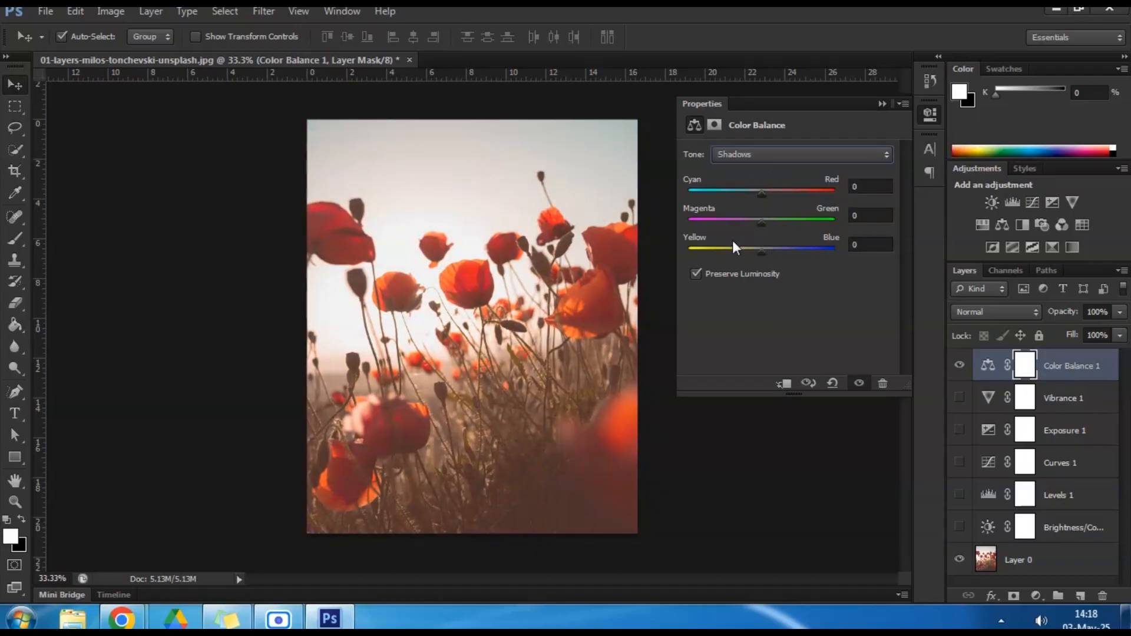
pyautogui.moveTo(761, 194); pyautogui.dragTo(683, 196)
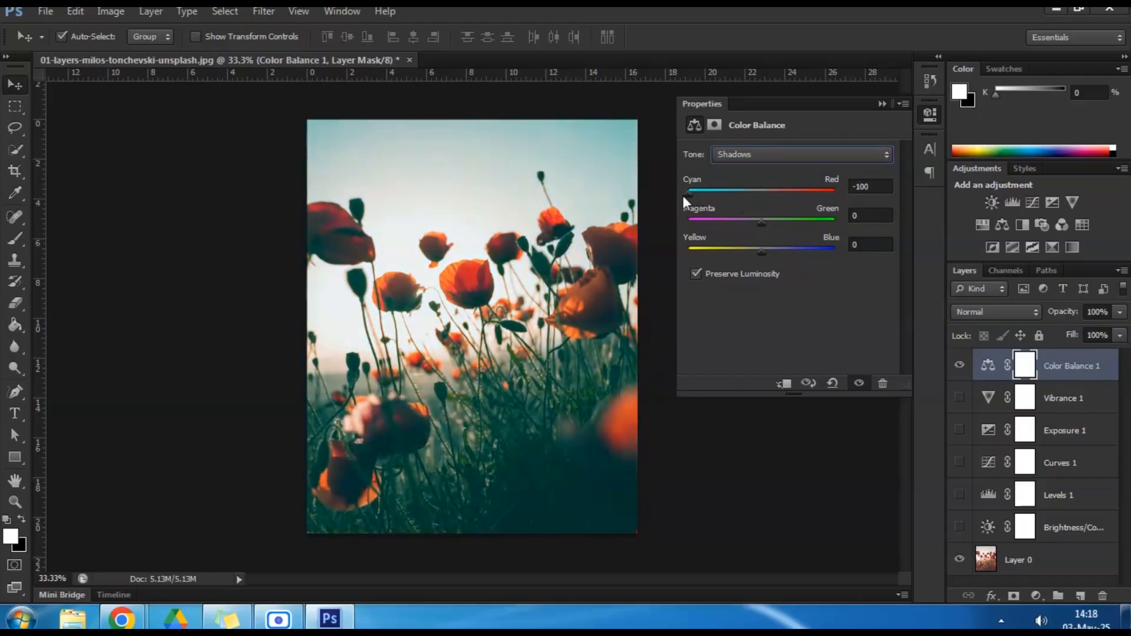
pyautogui.moveTo(684, 196); pyautogui.dragTo(733, 197)
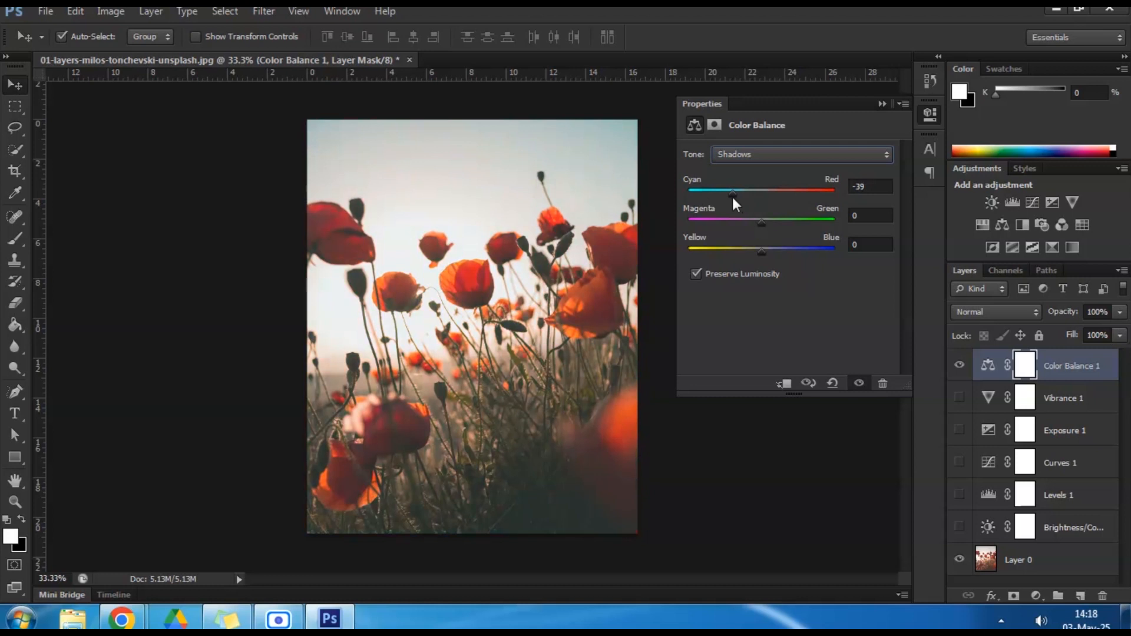
# Step: Switch the Color Balance tone to Highlights and shift its Cyan–Red balance moderately toward red
pyautogui.click(753, 155)
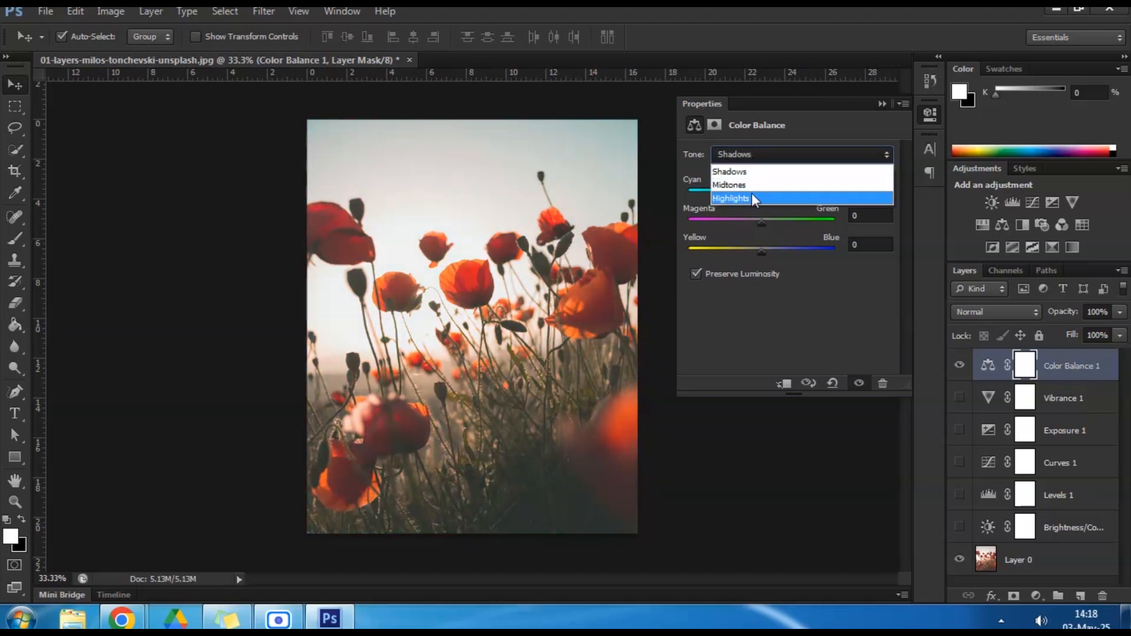
pyautogui.click(754, 199)
pyautogui.moveTo(764, 199)
pyautogui.mouseDown()
pyautogui.moveTo(815, 196)
pyautogui.moveTo(786, 198)
pyautogui.mouseUp()
pyautogui.moveTo(481, 280); pyautogui.dragTo(389, 285)
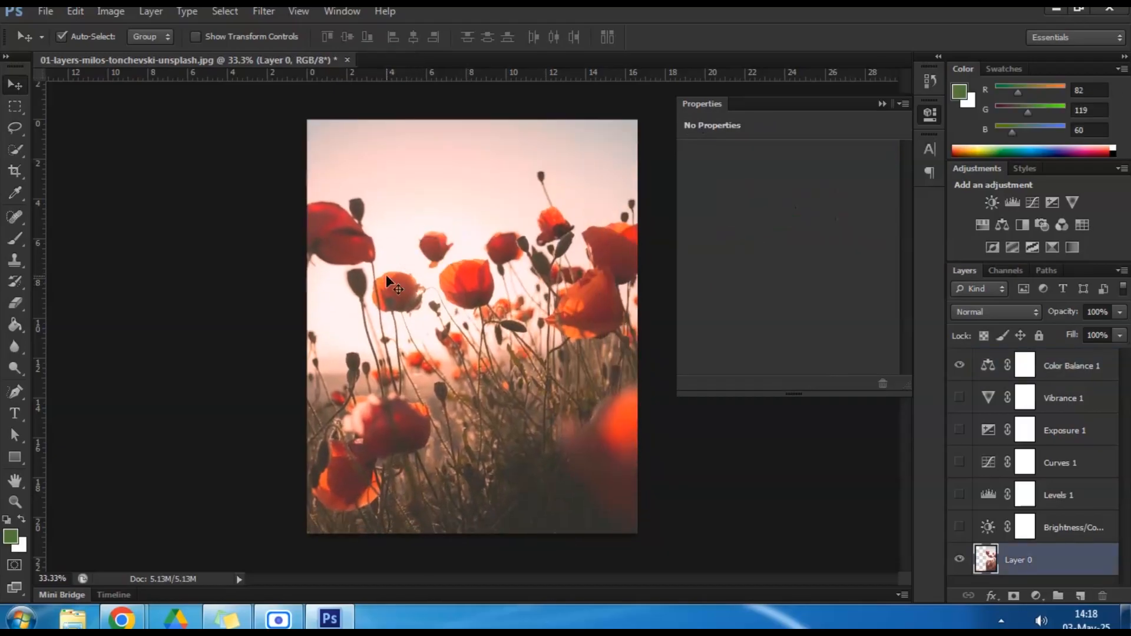
# Step: Set the Color Balance midtones to Magenta–Green +67 and its highlights to Cyan–Red +87, Magenta–Green +73 and Yellow–Blue -28
pyautogui.click(1037, 373)
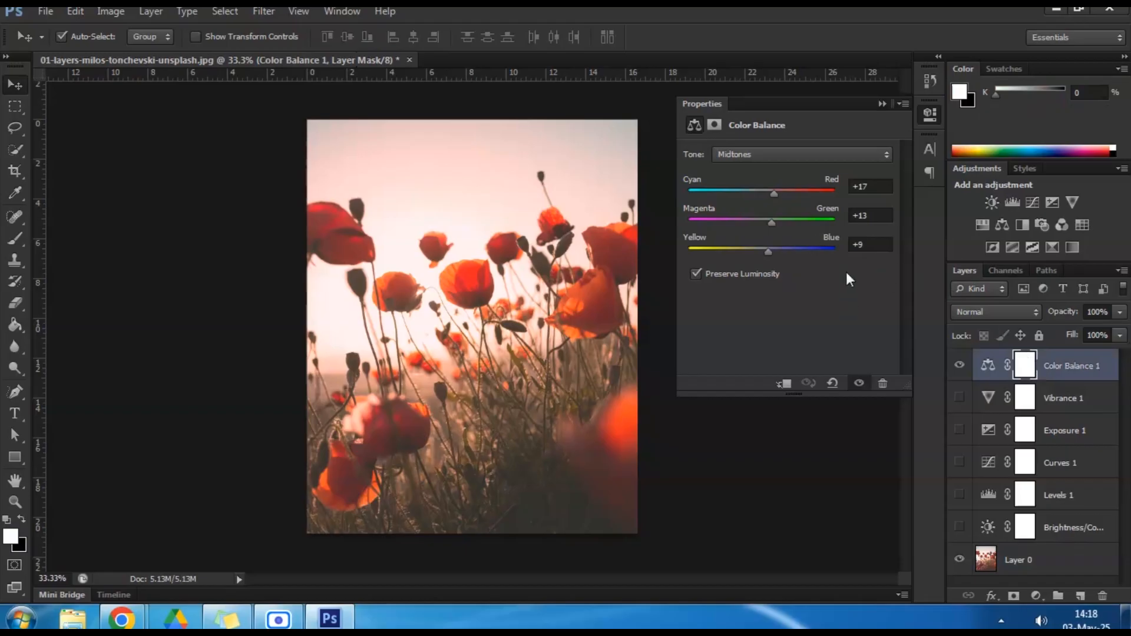
pyautogui.moveTo(773, 222); pyautogui.dragTo(812, 223)
pyautogui.click(800, 152)
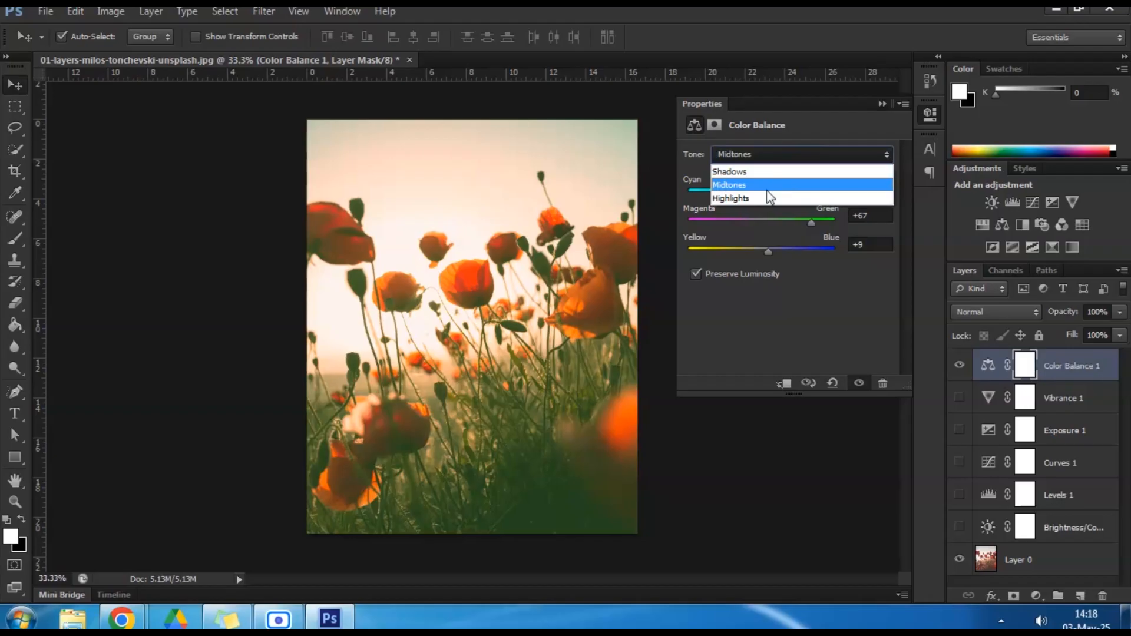
pyautogui.click(755, 198)
pyautogui.moveTo(788, 193); pyautogui.dragTo(825, 193)
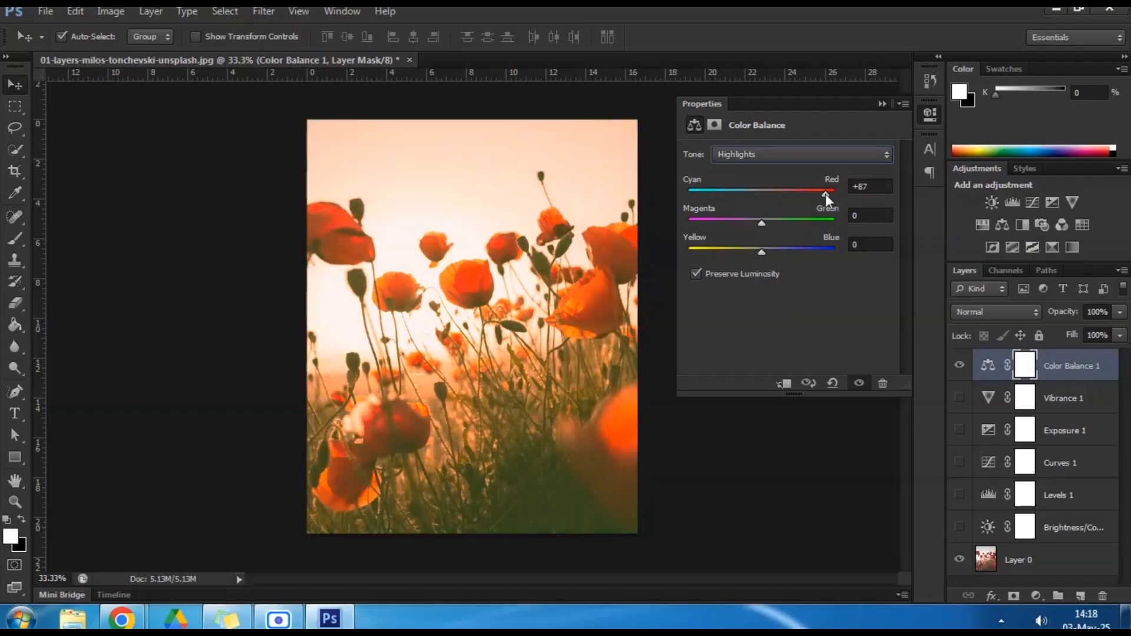
pyautogui.moveTo(761, 222); pyautogui.dragTo(815, 221)
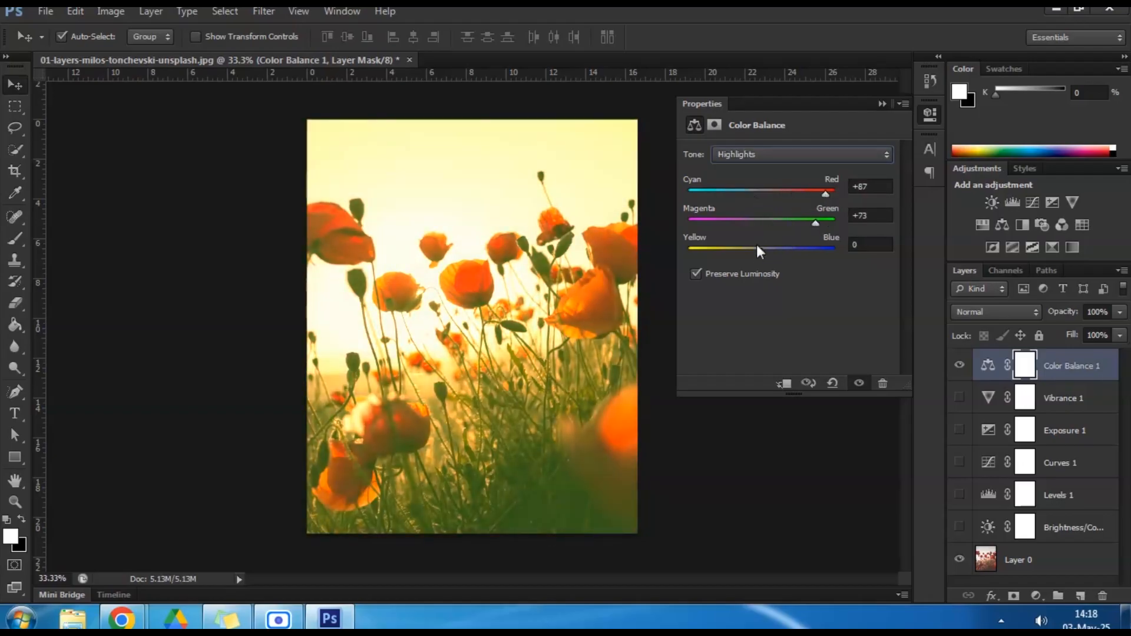
pyautogui.moveTo(765, 256); pyautogui.dragTo(740, 251)
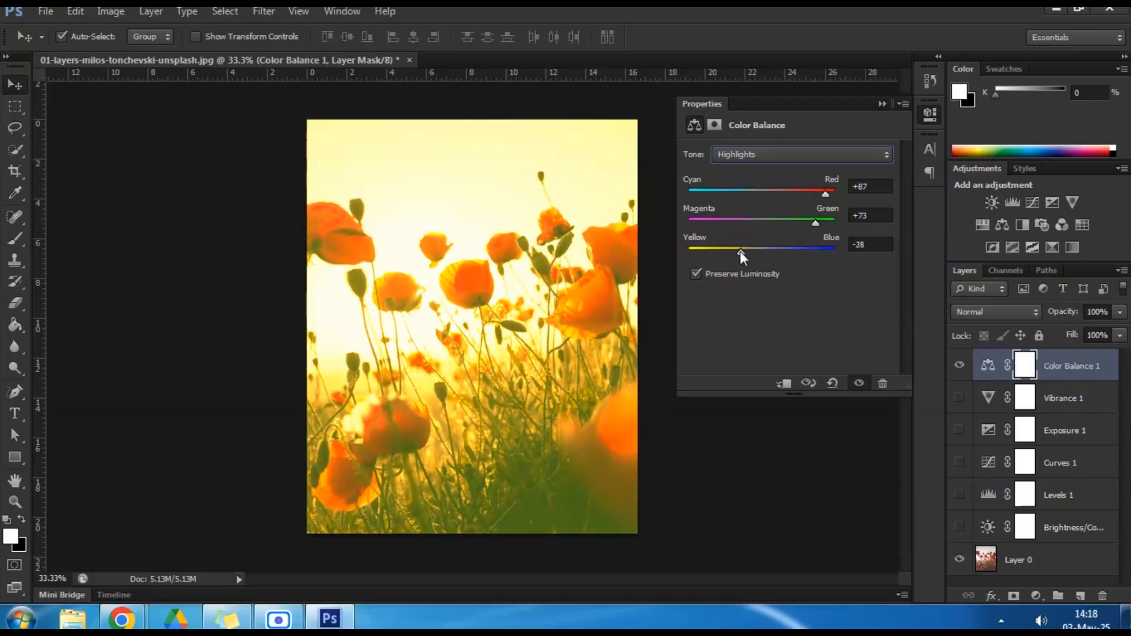
pyautogui.click(882, 103)
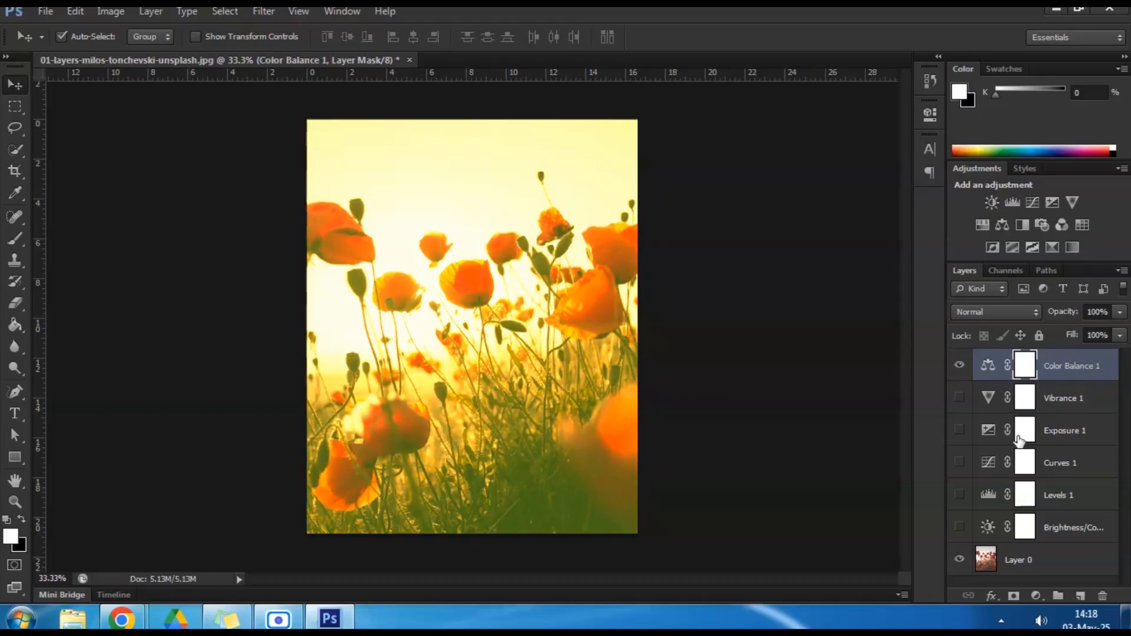
# Step: Hide the Color Balance 1 layer and show the Exposure 1 layer
pyautogui.click(959, 366)
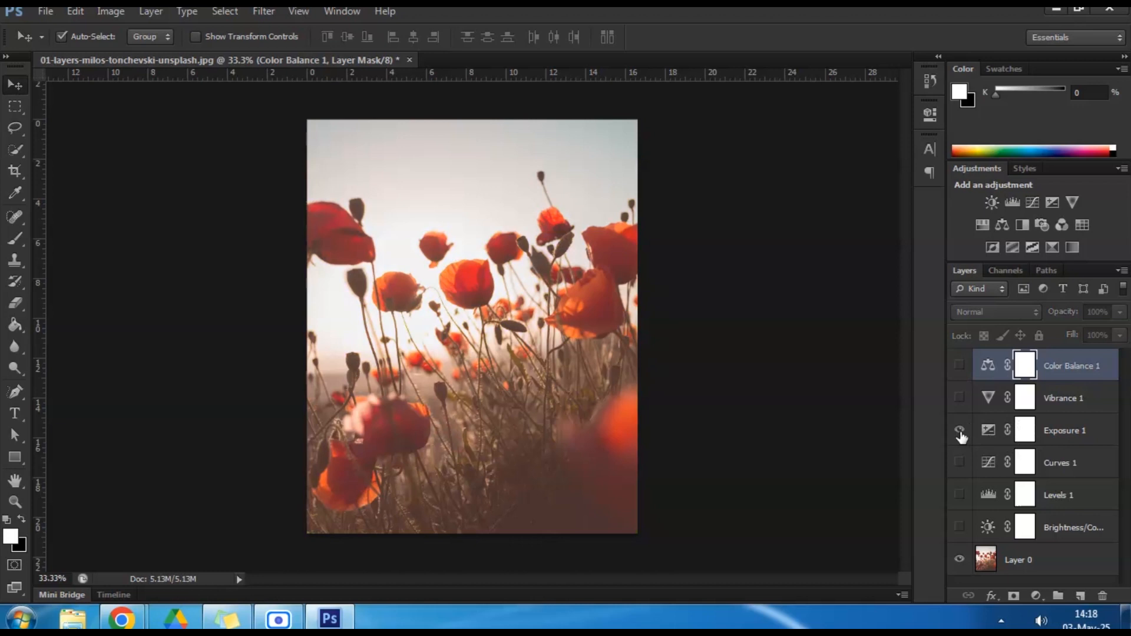
pyautogui.click(960, 431)
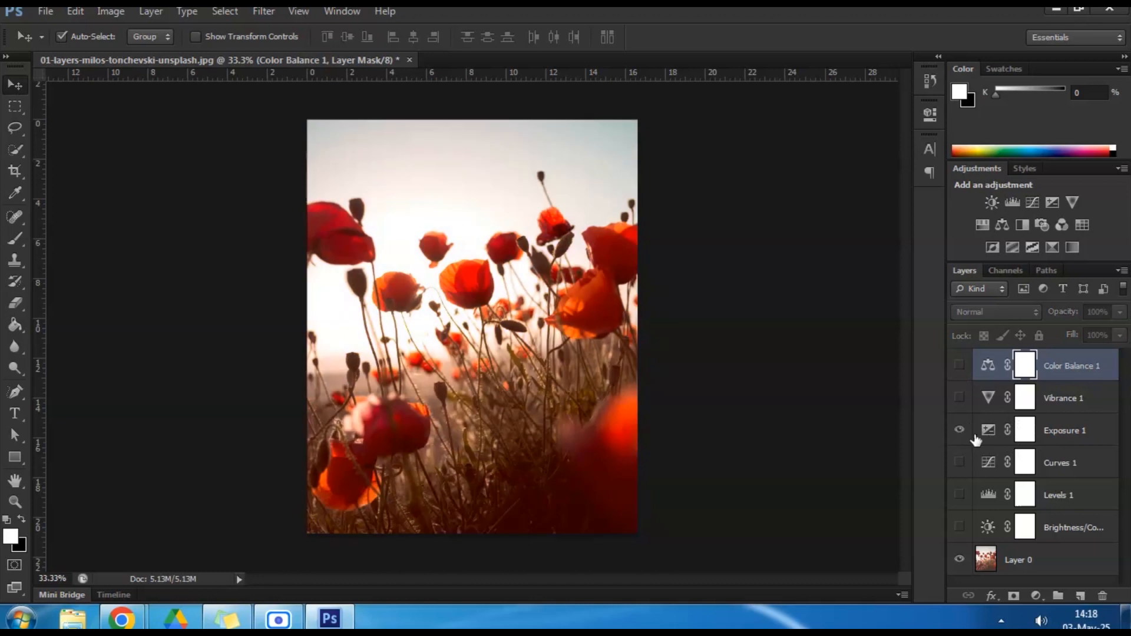
# Step: Brighten the photo by readjusting the sliders of the Exposure 1 adjustment, and hide that layer
pyautogui.click(1025, 430)
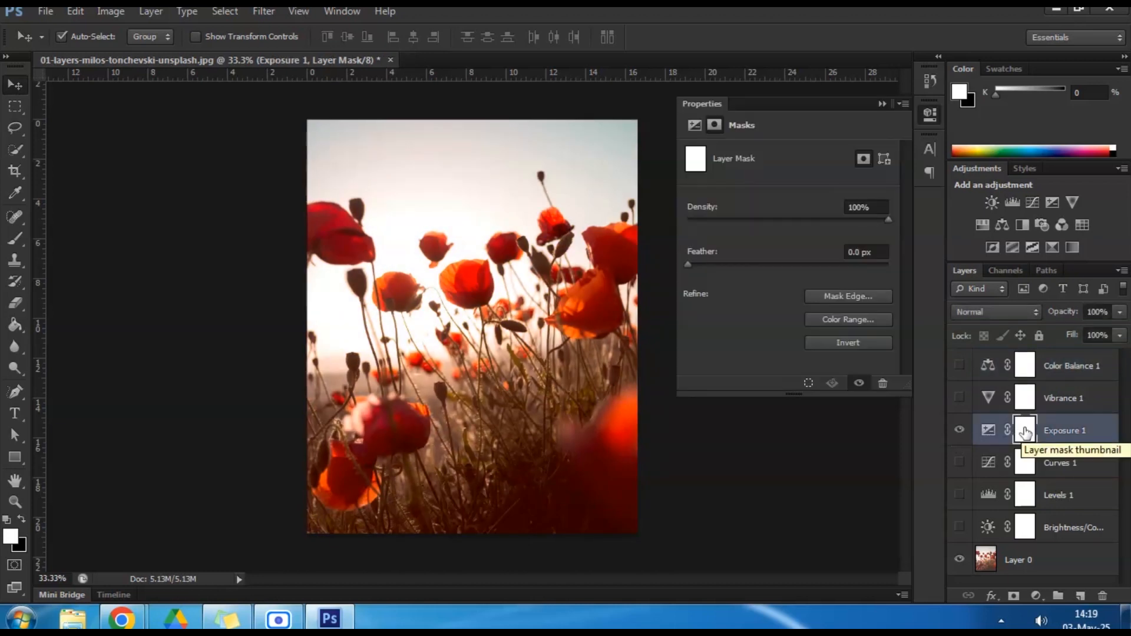
pyautogui.click(693, 125)
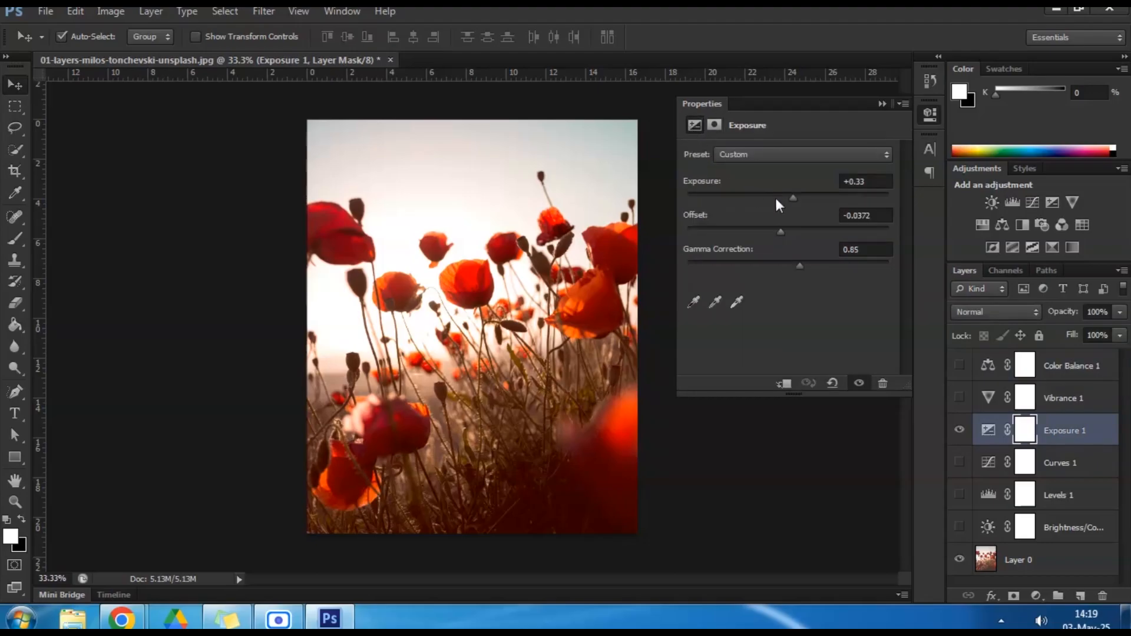
pyautogui.moveTo(794, 200); pyautogui.dragTo(789, 266)
pyautogui.click(882, 104)
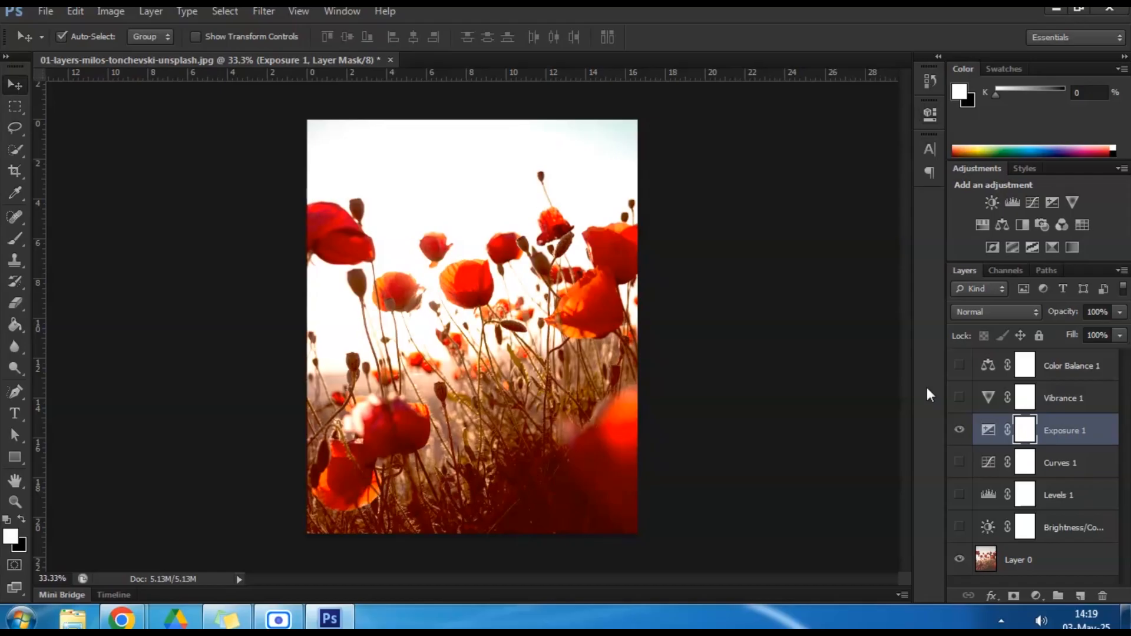
pyautogui.click(960, 430)
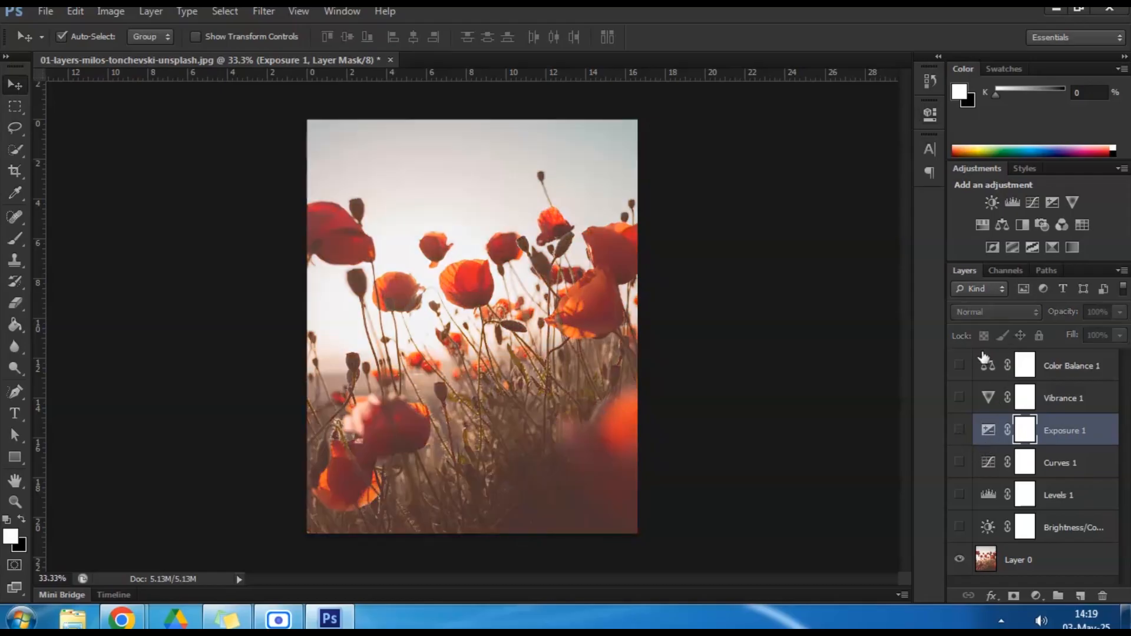
# Step: Add a Black & White adjustment layer and move it above Color Balance 1 in the layer stack
pyautogui.click(1020, 224)
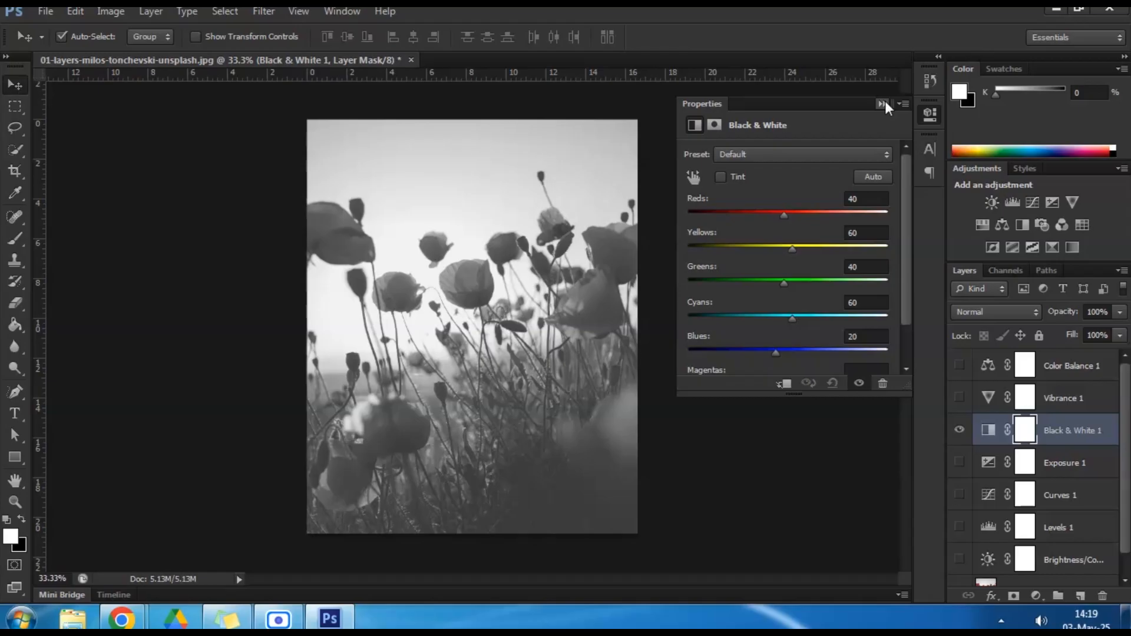
pyautogui.click(1051, 436)
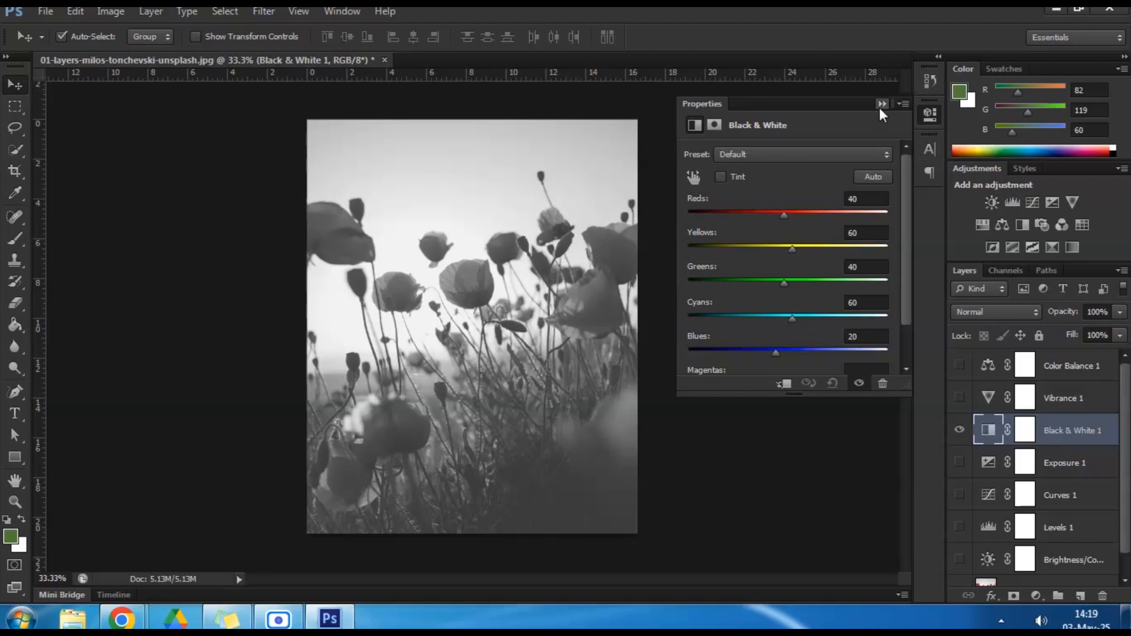
pyautogui.click(881, 105)
pyautogui.moveTo(1064, 434); pyautogui.dragTo(1062, 371)
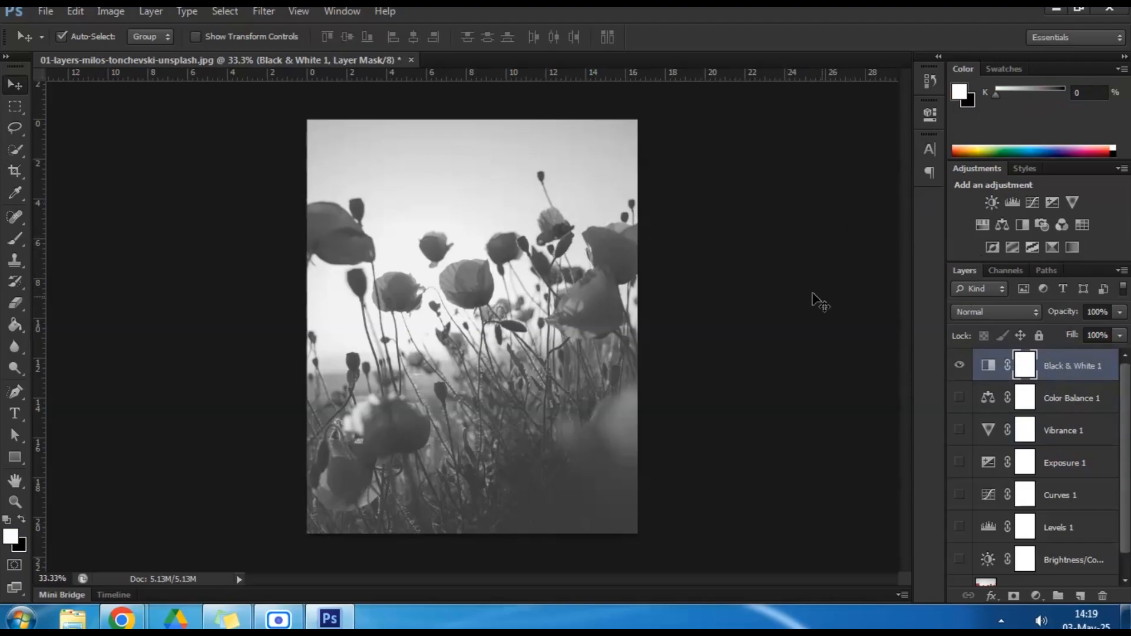
# Step: Set the Black & White adjustment to Reds 64, Yellows 44, Greens -62, Cyans 91 and Blues 155
pyautogui.doubleClick(1025, 369)
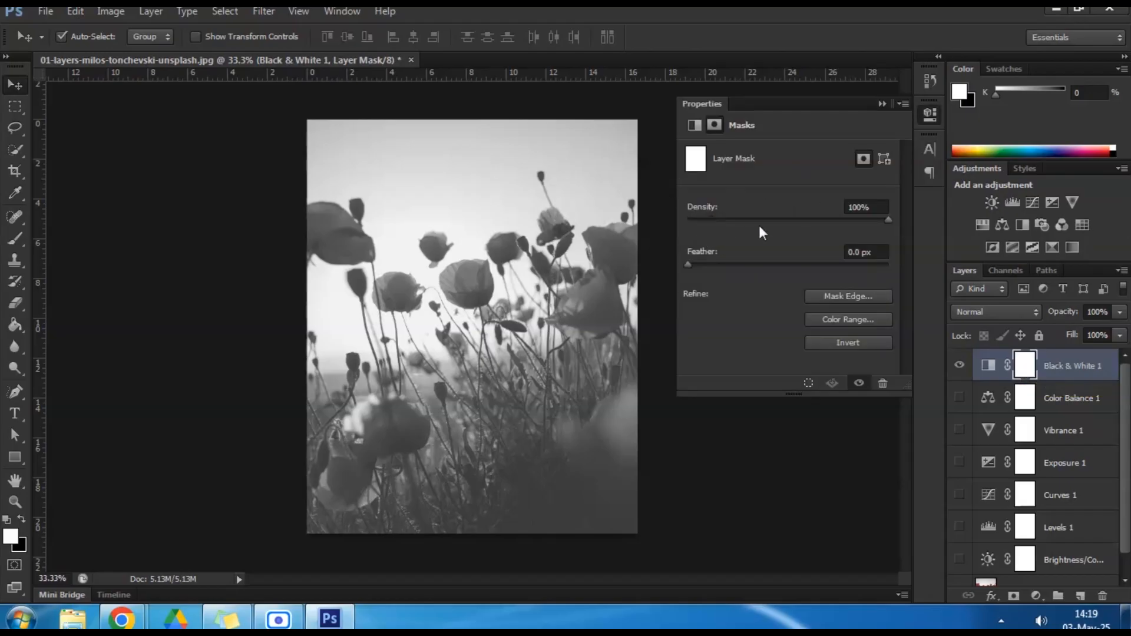
pyautogui.click(695, 125)
pyautogui.moveTo(783, 214); pyautogui.dragTo(744, 285)
pyautogui.moveTo(785, 317); pyautogui.dragTo(830, 355)
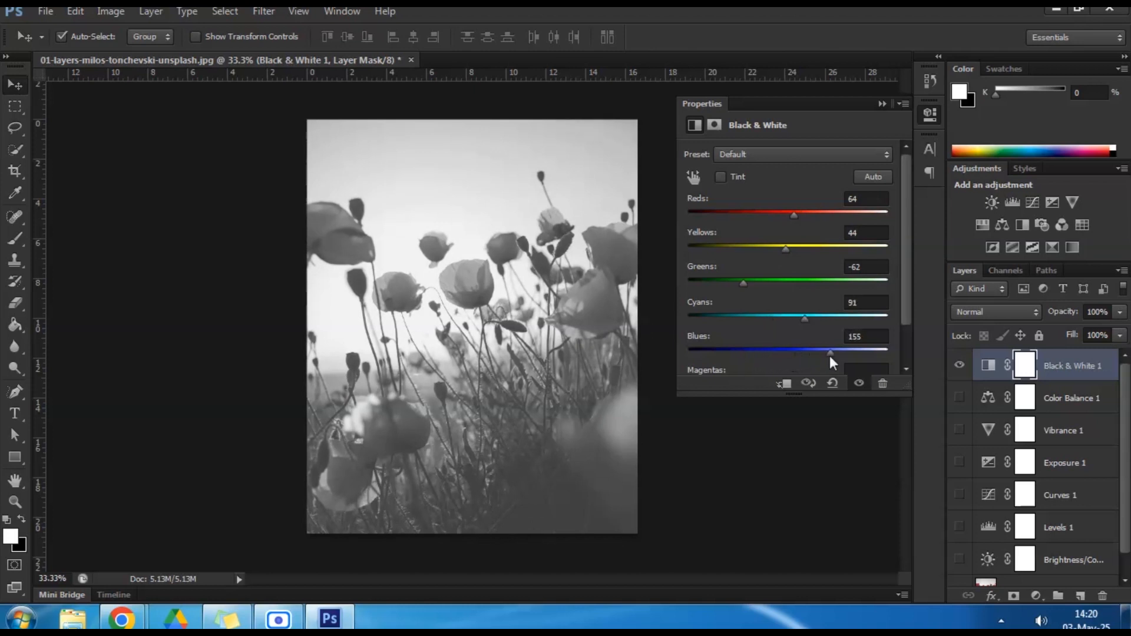
pyautogui.click(880, 103)
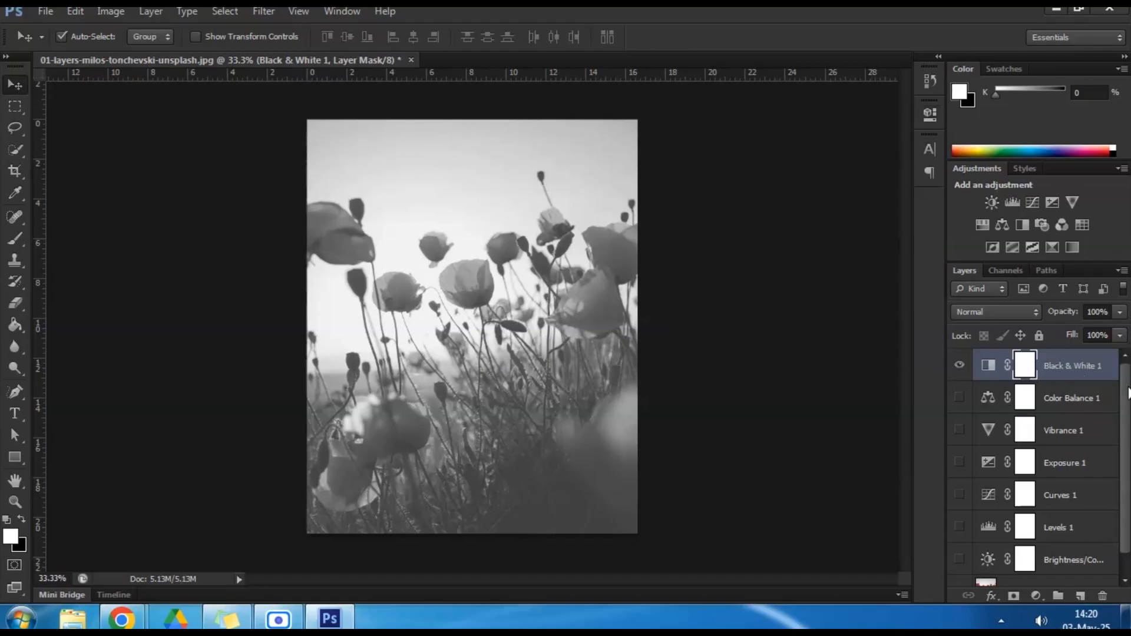
# Step: Add a Photo Filter adjustment layer on top and hide the Black & White 1 layer
pyautogui.moveTo(1127, 391)
pyautogui.mouseDown()
pyautogui.moveTo(1128, 438)
pyautogui.moveTo(1128, 391)
pyautogui.mouseUp()
pyautogui.click(1039, 223)
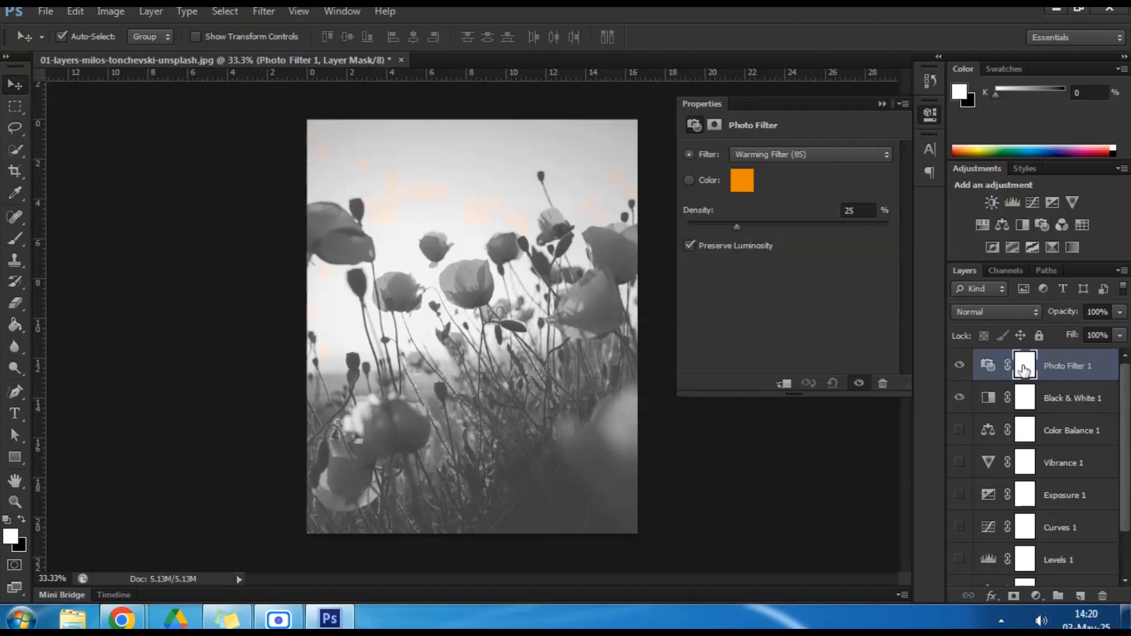
pyautogui.click(960, 397)
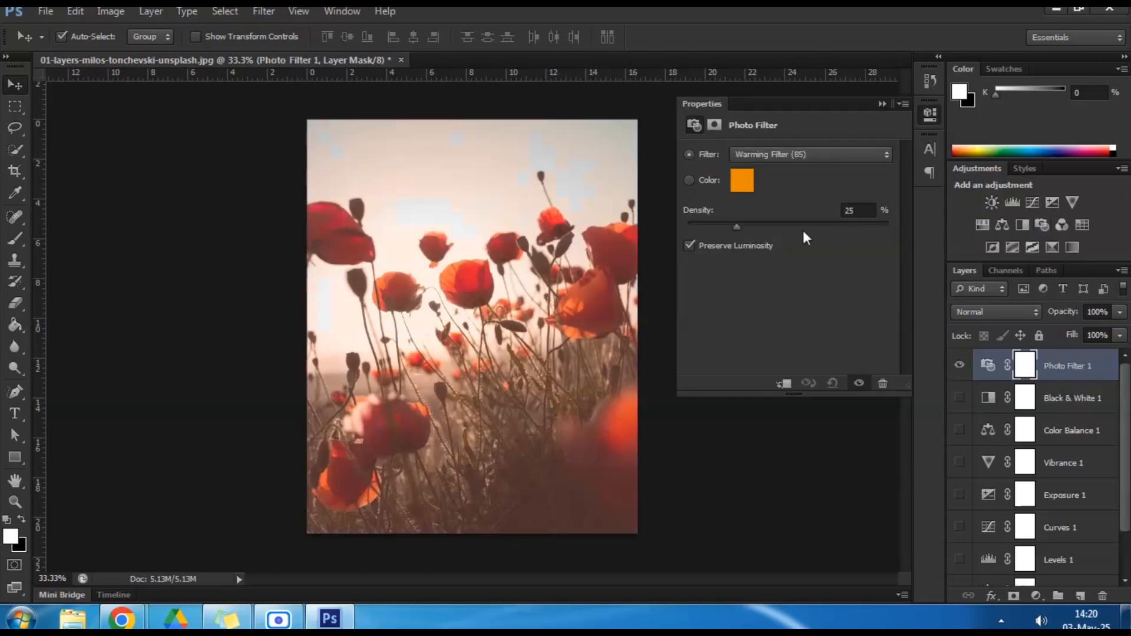
# Step: Try the Warming Filter (LBA) on the Photo Filter layer with a density of 58%
pyautogui.click(769, 158)
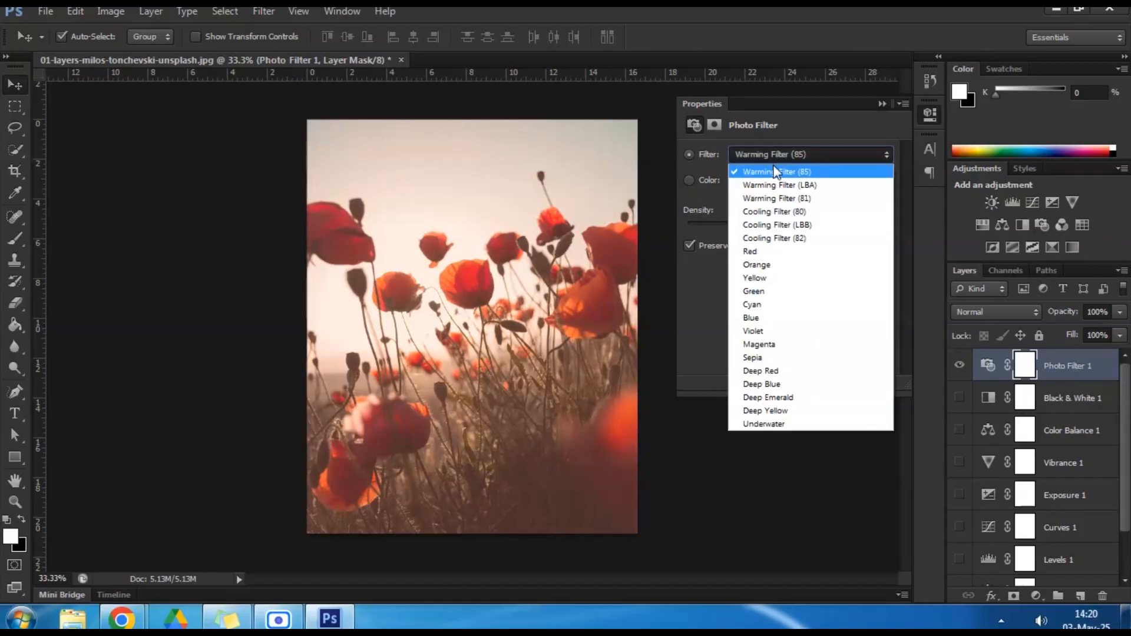
pyautogui.click(773, 181)
pyautogui.moveTo(736, 227); pyautogui.dragTo(804, 231)
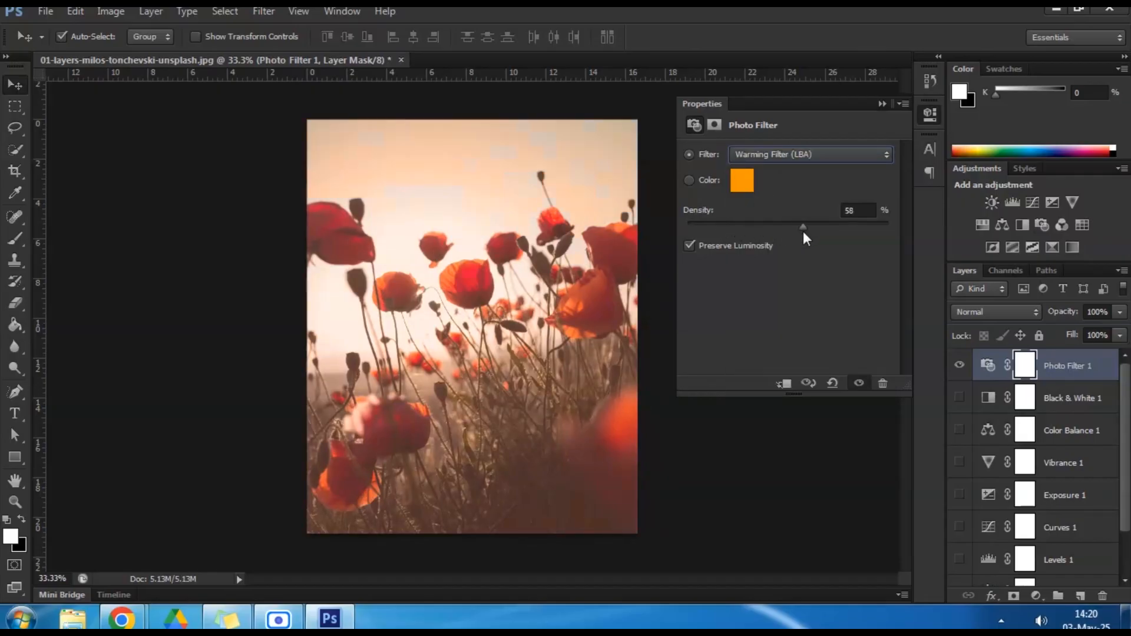
# Step: Try the custom photo filter color #694610 and toggle Preserve Luminosity off and back on
pyautogui.click(742, 181)
pyautogui.click(305, 261)
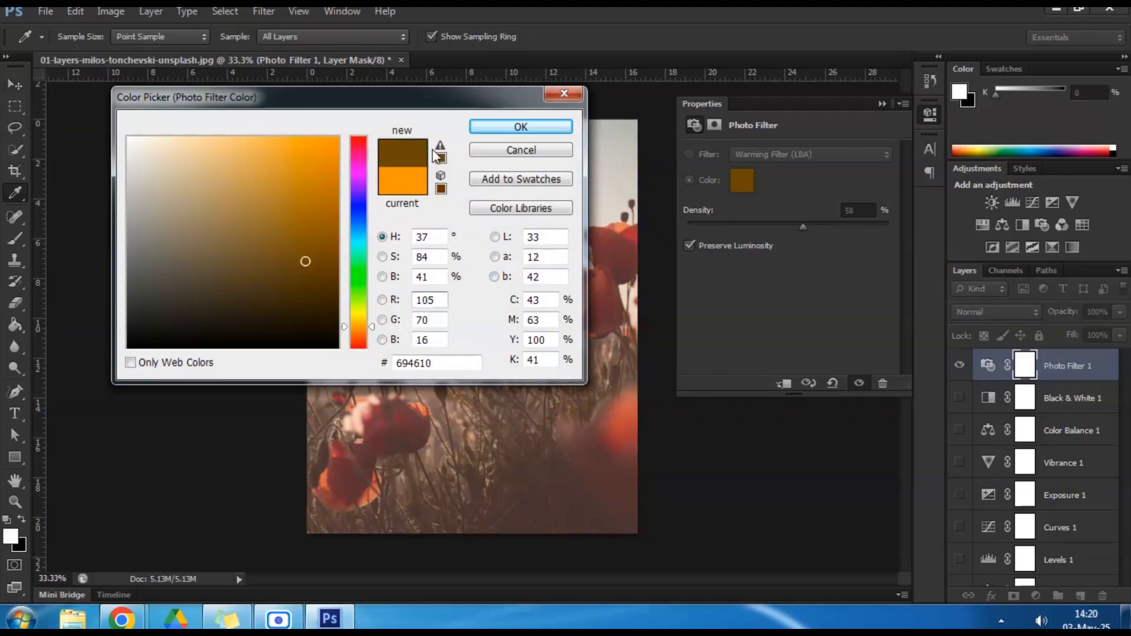
pyautogui.click(487, 127)
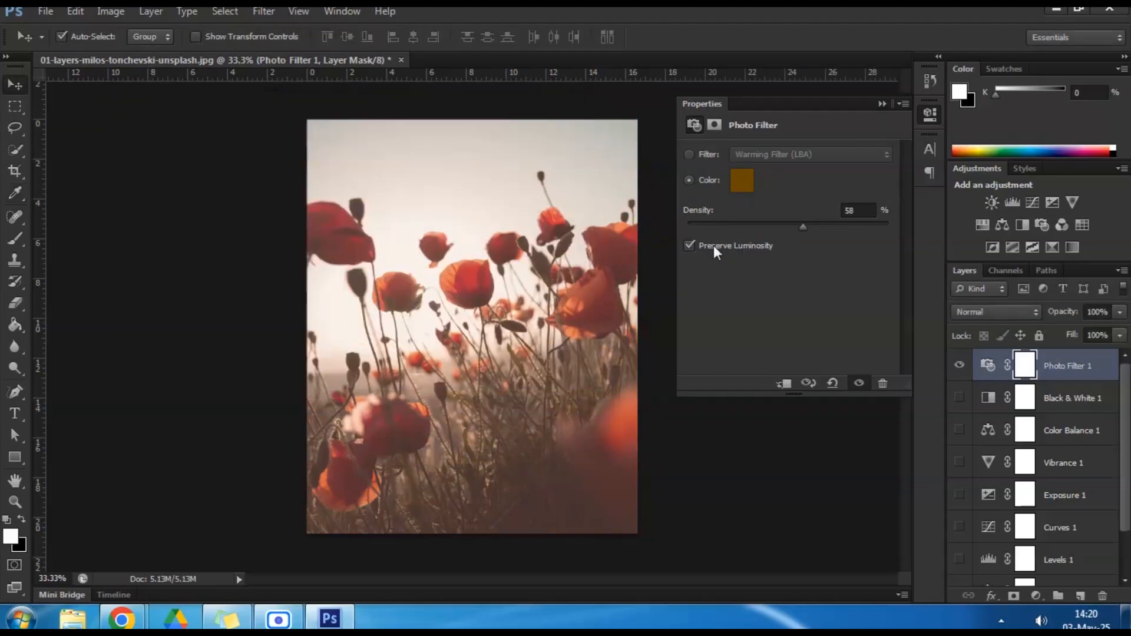
pyautogui.click(693, 245)
pyautogui.click(693, 245)
# Step: Set the photo filter's density to 65% and switch from the custom color back to the preset filter
pyautogui.moveTo(802, 227); pyautogui.dragTo(765, 227)
pyautogui.click(689, 154)
pyautogui.click(713, 125)
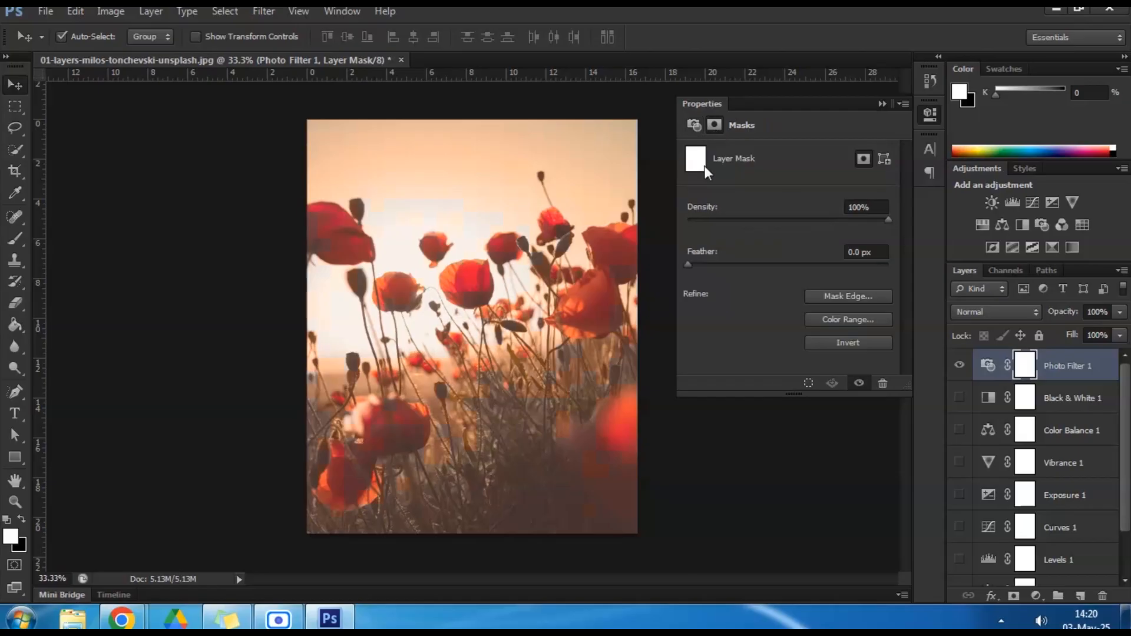
pyautogui.click(694, 125)
# Step: Try the Cooling Filter (80), Cooling Filter (LBB), Cooling Filter (82) and Red presets on the Photo Filter layer
pyautogui.click(766, 154)
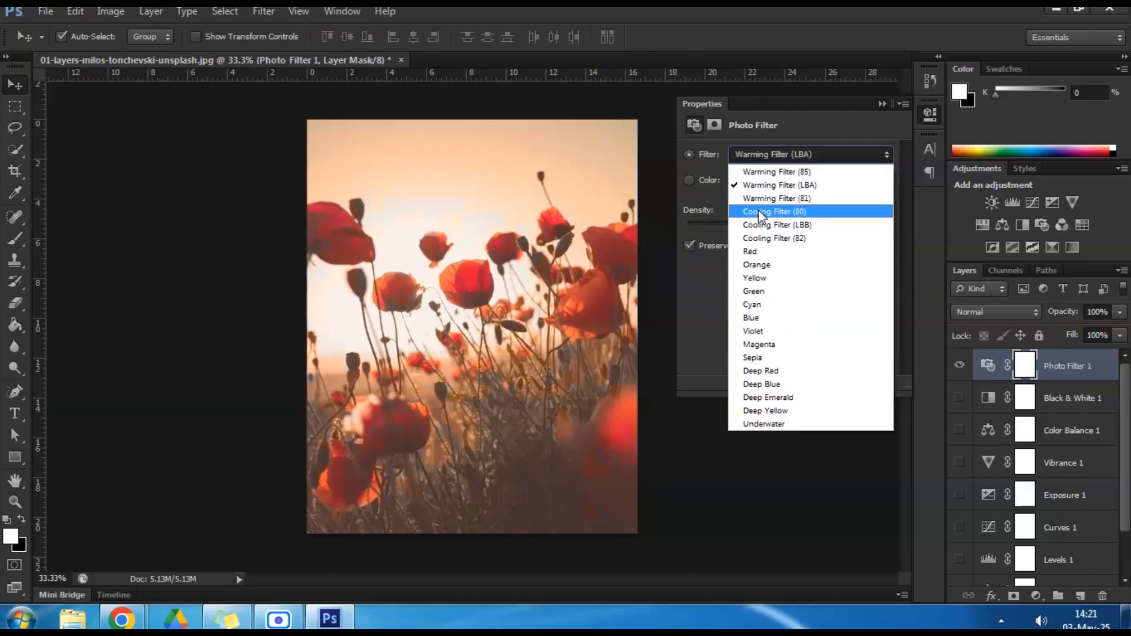
pyautogui.click(758, 211)
pyautogui.click(766, 154)
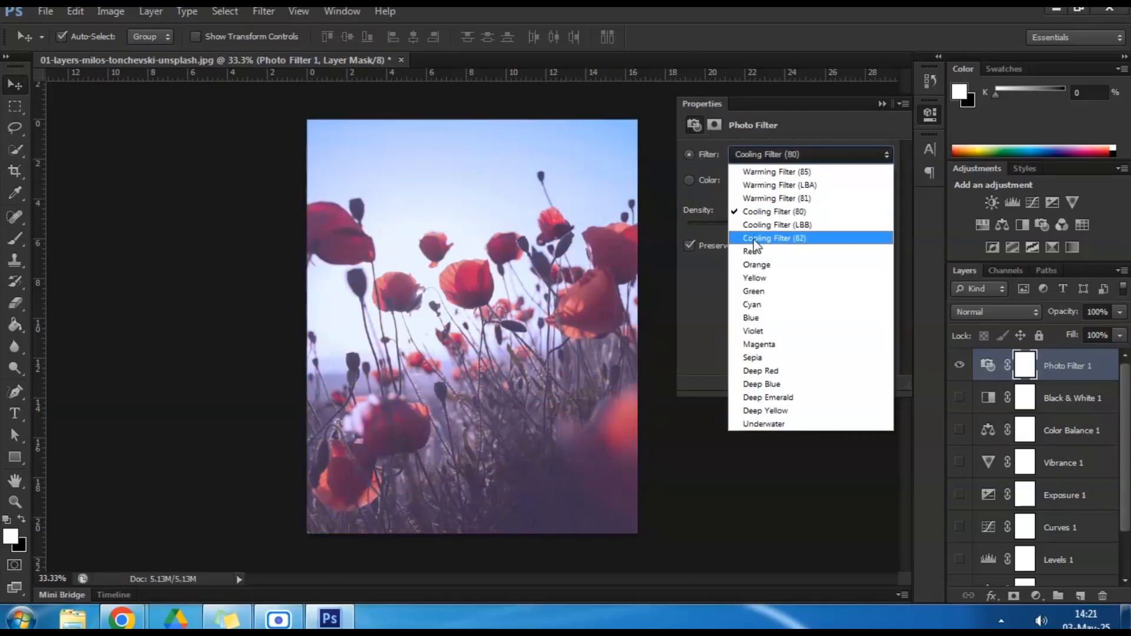
pyautogui.click(763, 220)
pyautogui.click(766, 154)
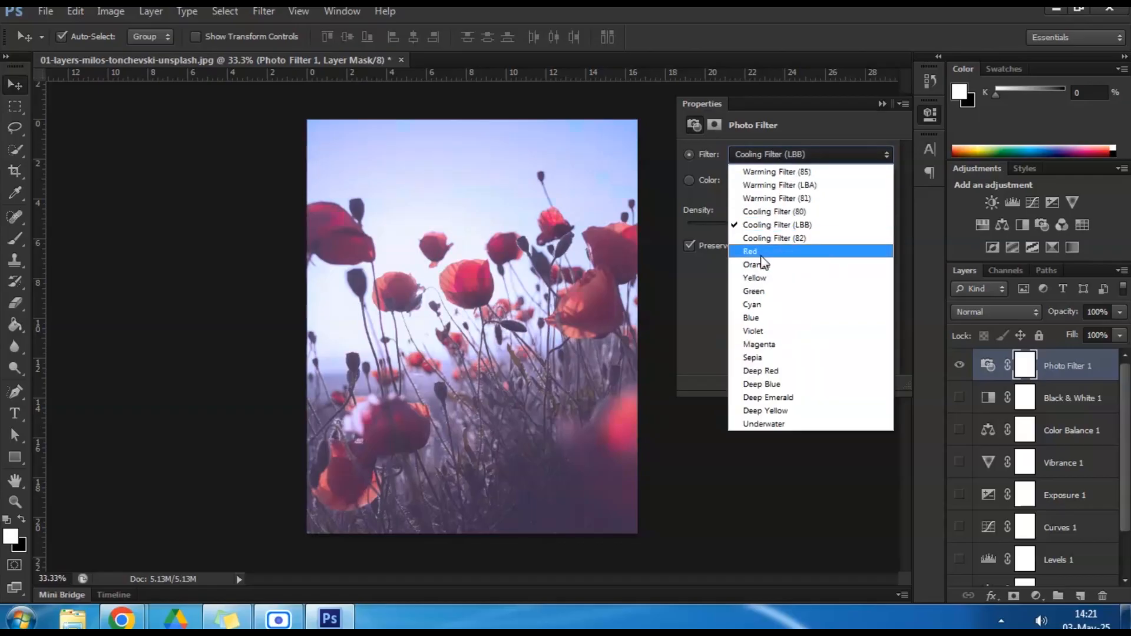
pyautogui.click(778, 241)
pyautogui.click(796, 154)
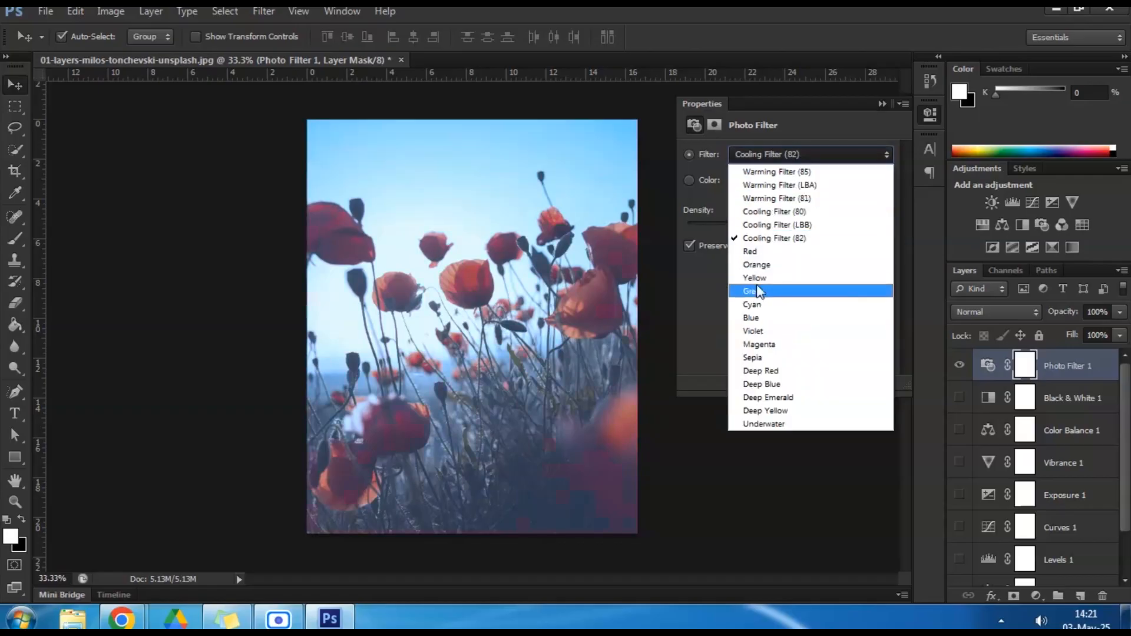
pyautogui.click(789, 249)
# Step: Set the Photo Filter layer to the Green filter preset
pyautogui.click(837, 155)
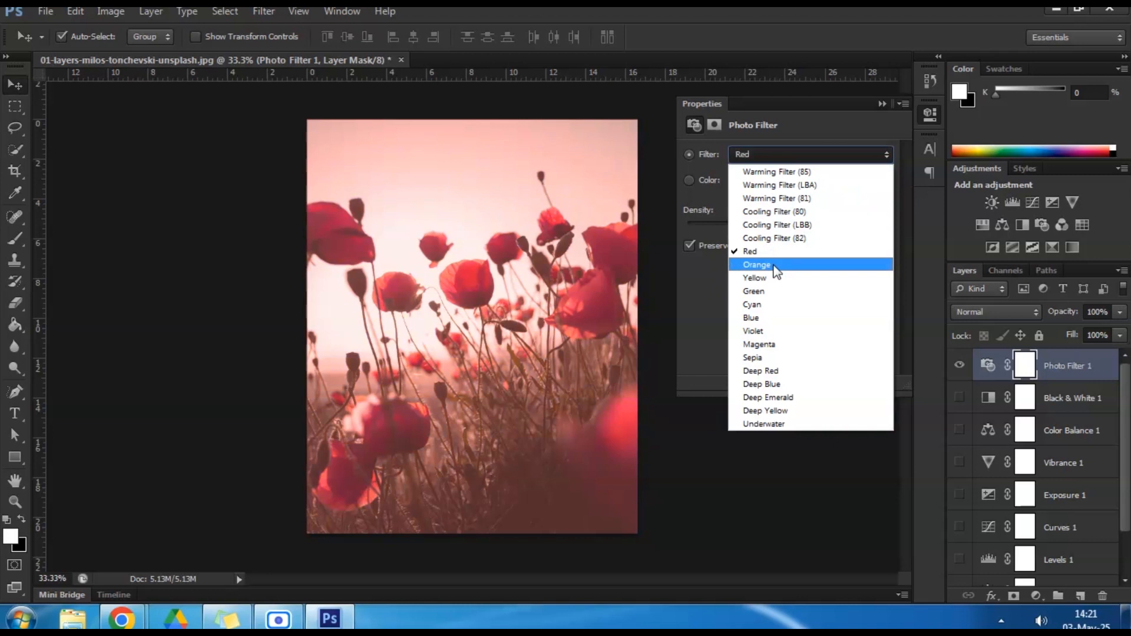
pyautogui.click(791, 252)
pyautogui.click(837, 154)
pyautogui.click(760, 286)
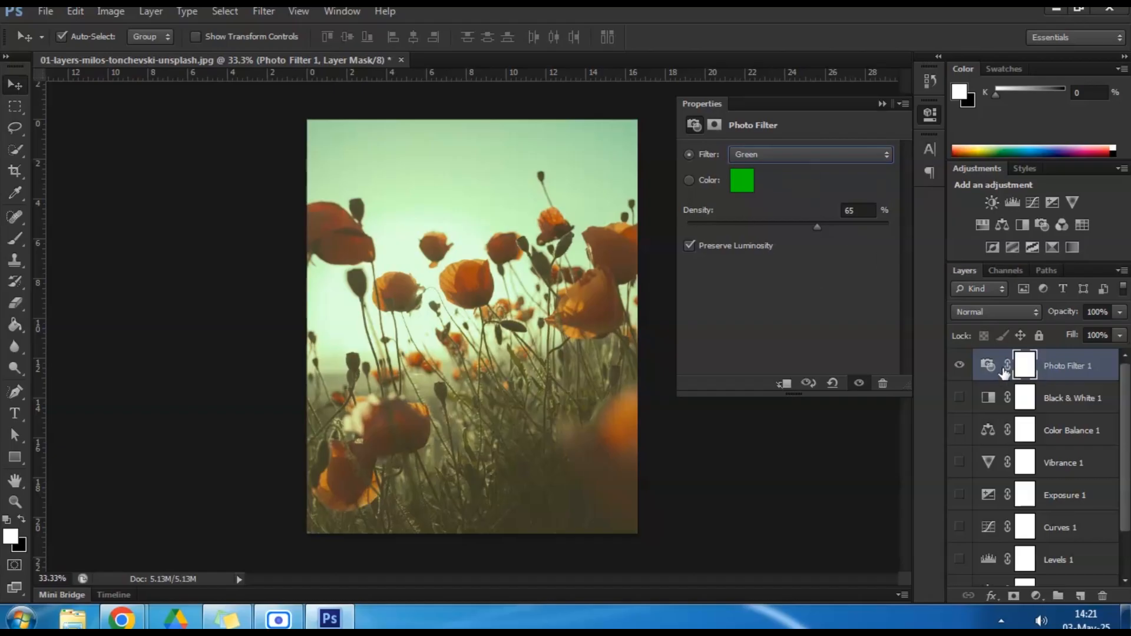
# Step: Add a Channel Mixer adjustment layer on top and hide the Photo Filter 1 layer
pyautogui.click(1061, 225)
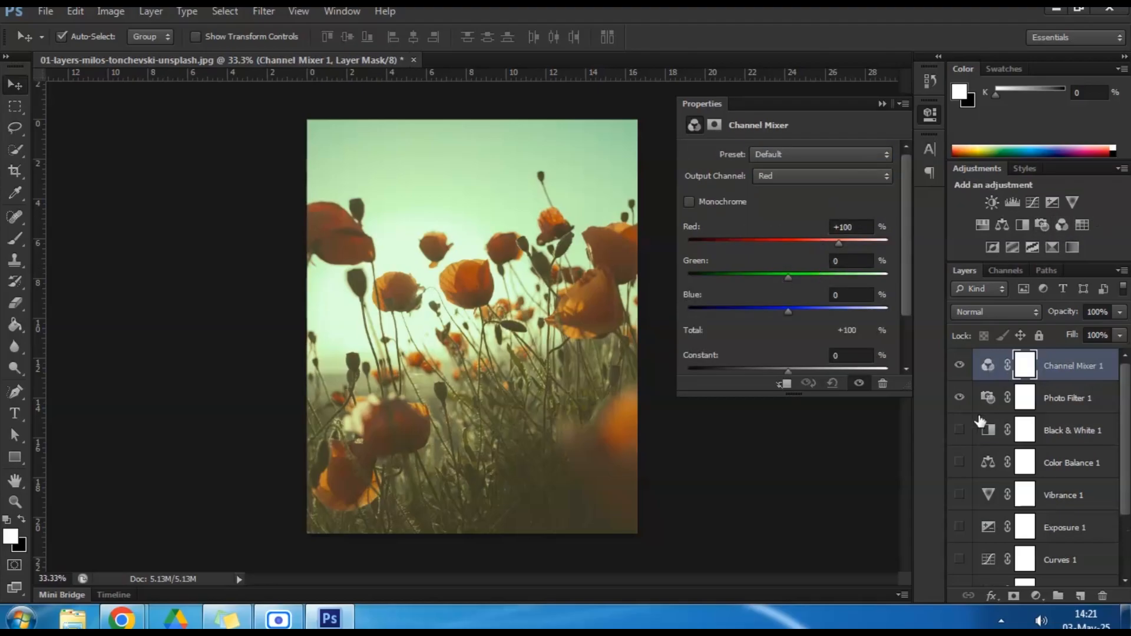
pyautogui.click(960, 398)
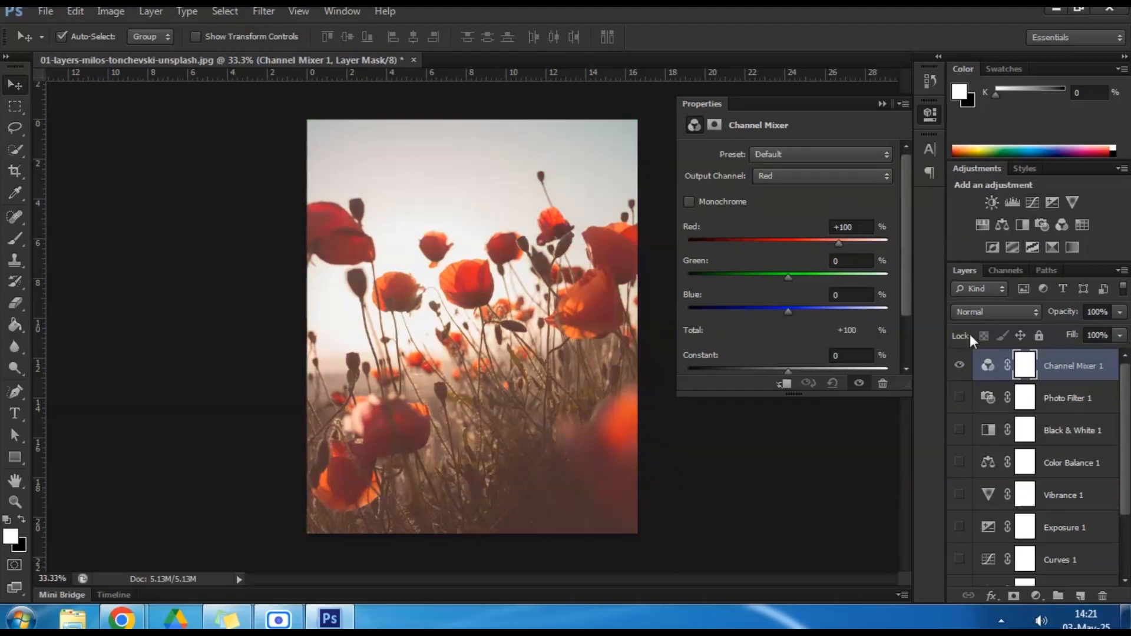
# Step: Set Red to -200% for the Channel Mixer's Red output channel and turn on Monochrome
pyautogui.moveTo(840, 241); pyautogui.dragTo(685, 247)
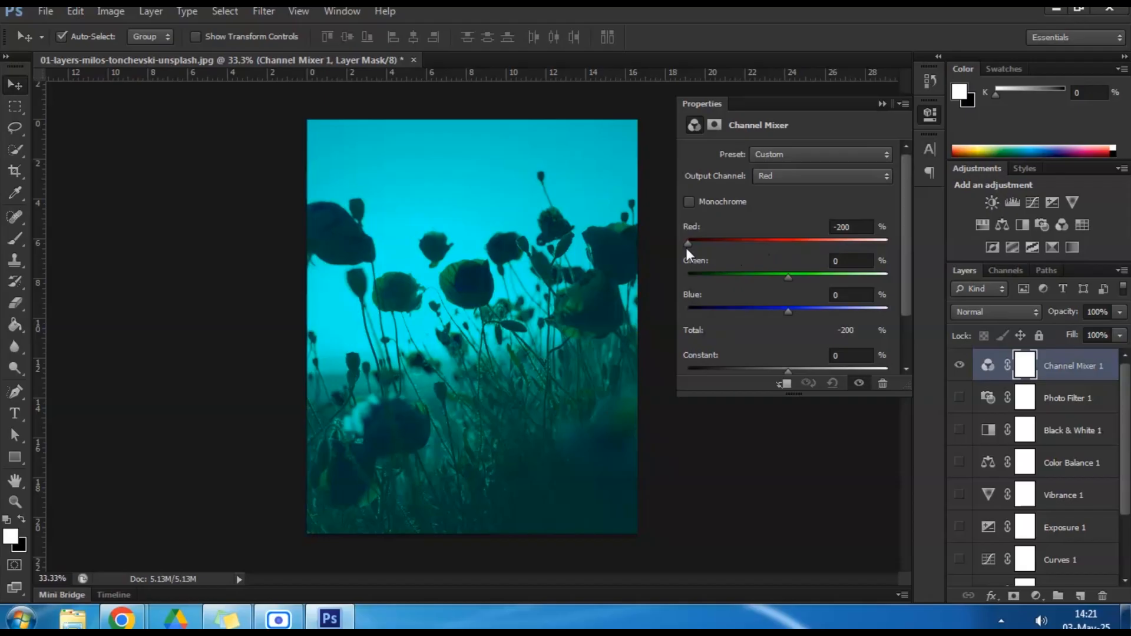
pyautogui.click(689, 201)
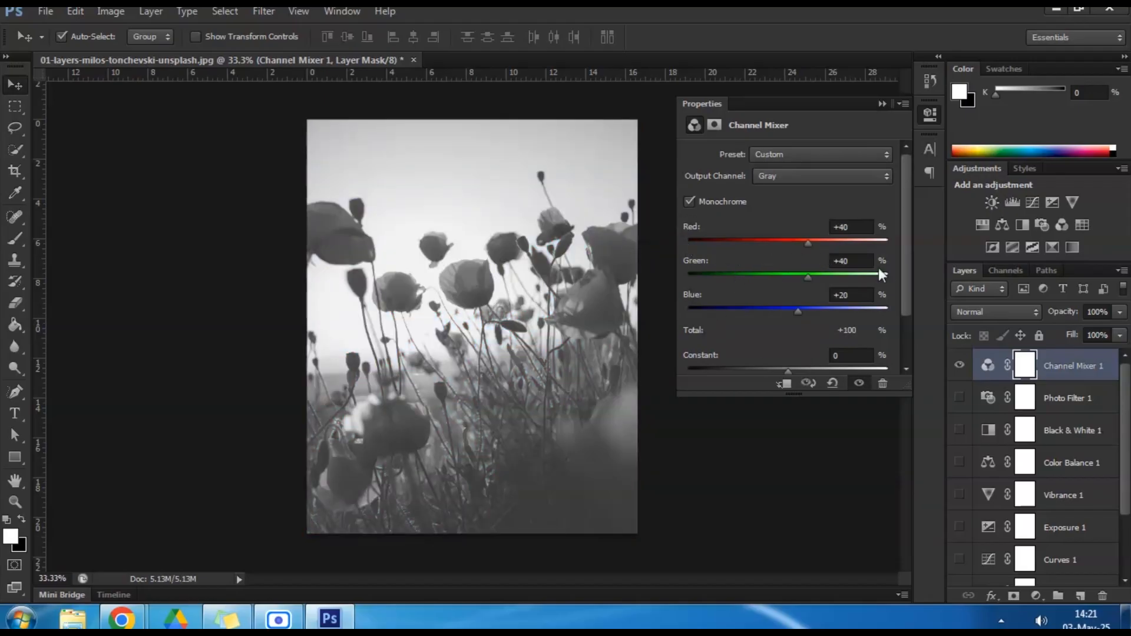
# Step: Turn off Monochrome and reset the Channel Mixer layer to the Default preset
pyautogui.moveTo(901, 264)
pyautogui.mouseDown()
pyautogui.moveTo(905, 317)
pyautogui.moveTo(910, 265)
pyautogui.mouseUp()
pyautogui.click(688, 201)
pyautogui.click(803, 176)
pyautogui.click(801, 151)
pyautogui.click(800, 150)
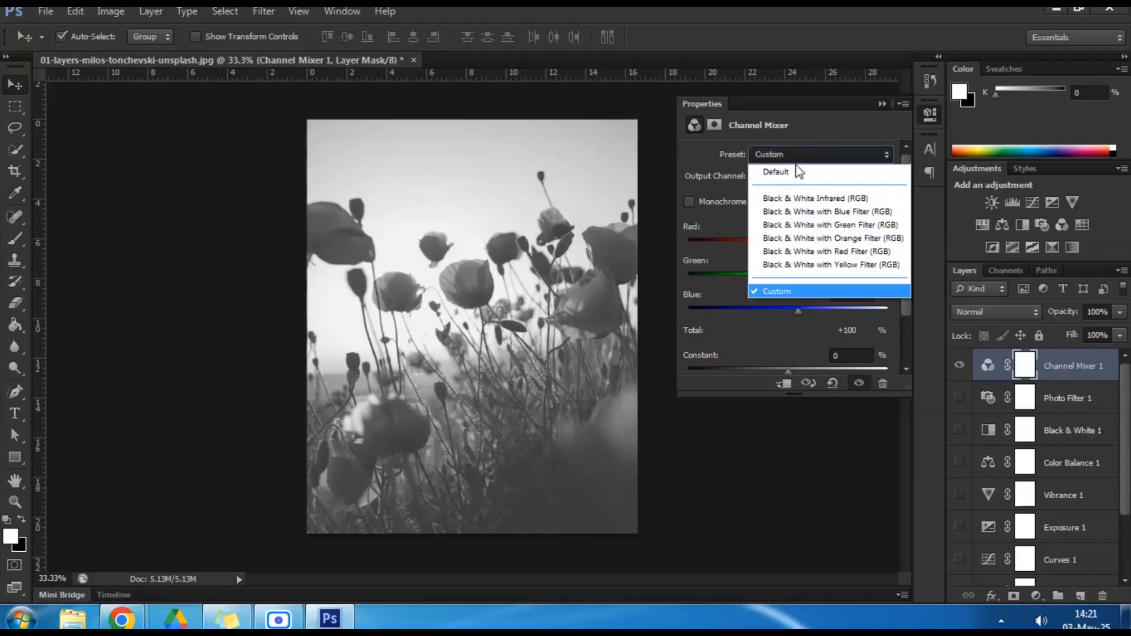
pyautogui.click(802, 171)
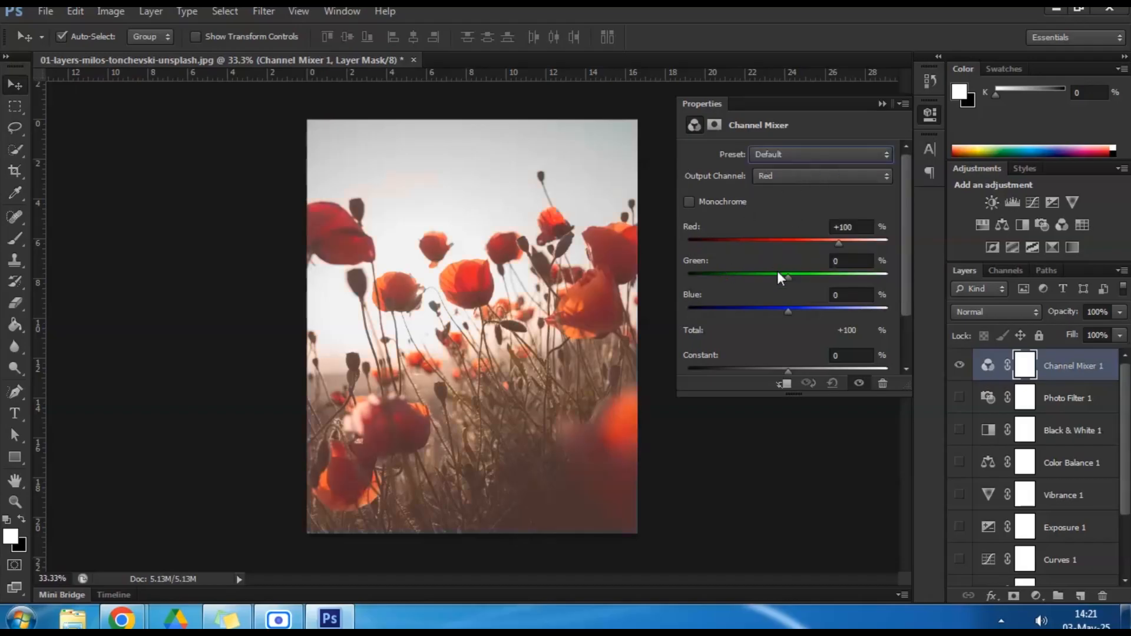
# Step: For the Channel Mixer's Red output channel, set Red to -12%, Green to +200% and Blue to -35%
pyautogui.click(794, 177)
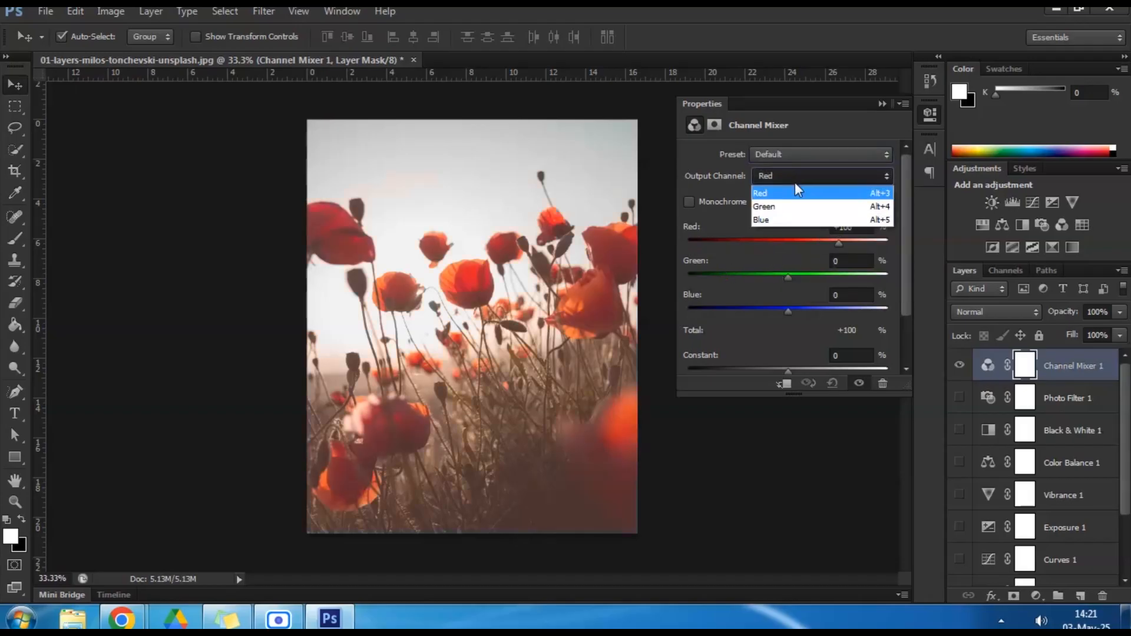
pyautogui.click(789, 193)
pyautogui.moveTo(842, 243); pyautogui.dragTo(687, 244)
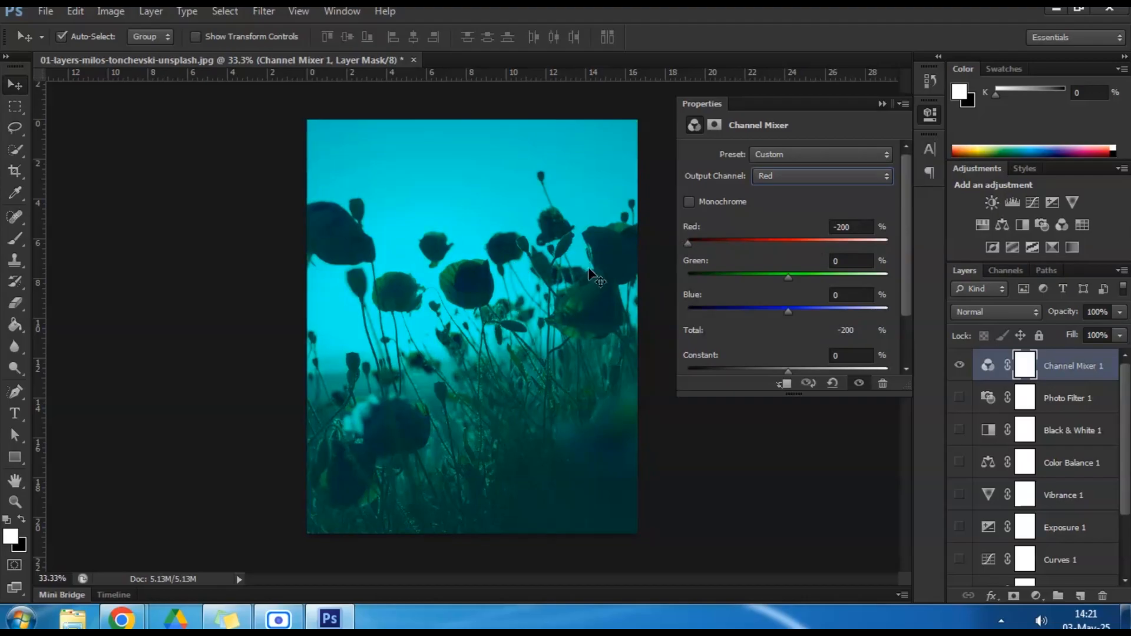
pyautogui.moveTo(784, 277); pyautogui.dragTo(670, 276)
pyautogui.moveTo(689, 278); pyautogui.dragTo(893, 288)
pyautogui.moveTo(785, 309)
pyautogui.mouseDown()
pyautogui.moveTo(685, 312)
pyautogui.moveTo(772, 310)
pyautogui.mouseUp()
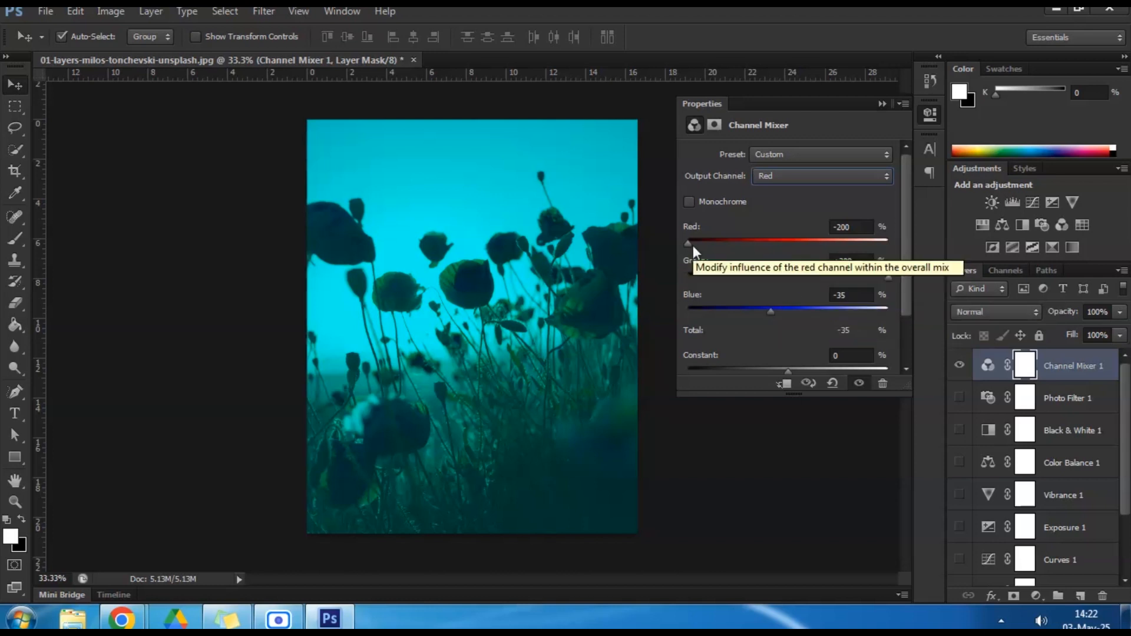
pyautogui.moveTo(691, 244); pyautogui.dragTo(781, 251)
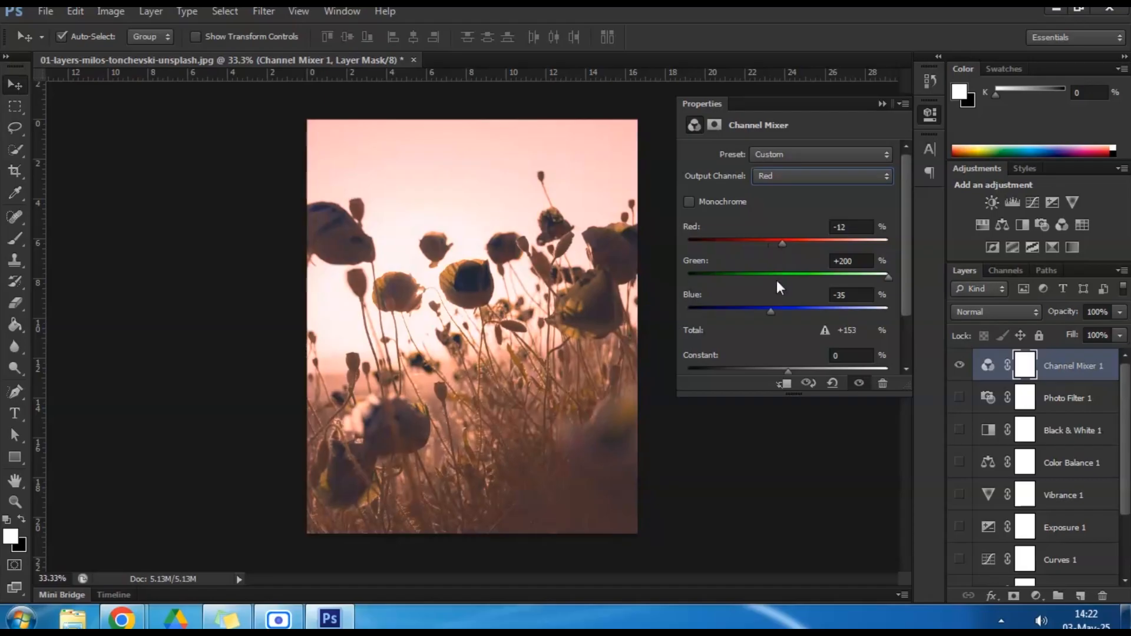
# Step: Hide the Channel Mixer layer and add a Color Lookup adjustment layer using the 2Strip.look 3DLUT file
pyautogui.click(959, 365)
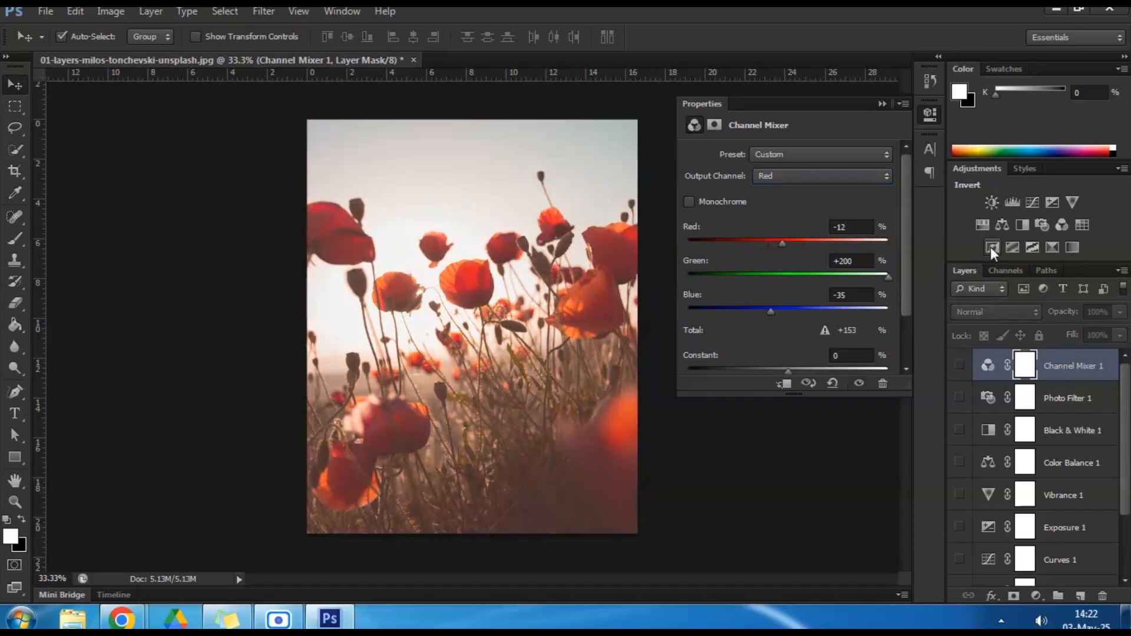
pyautogui.click(1083, 225)
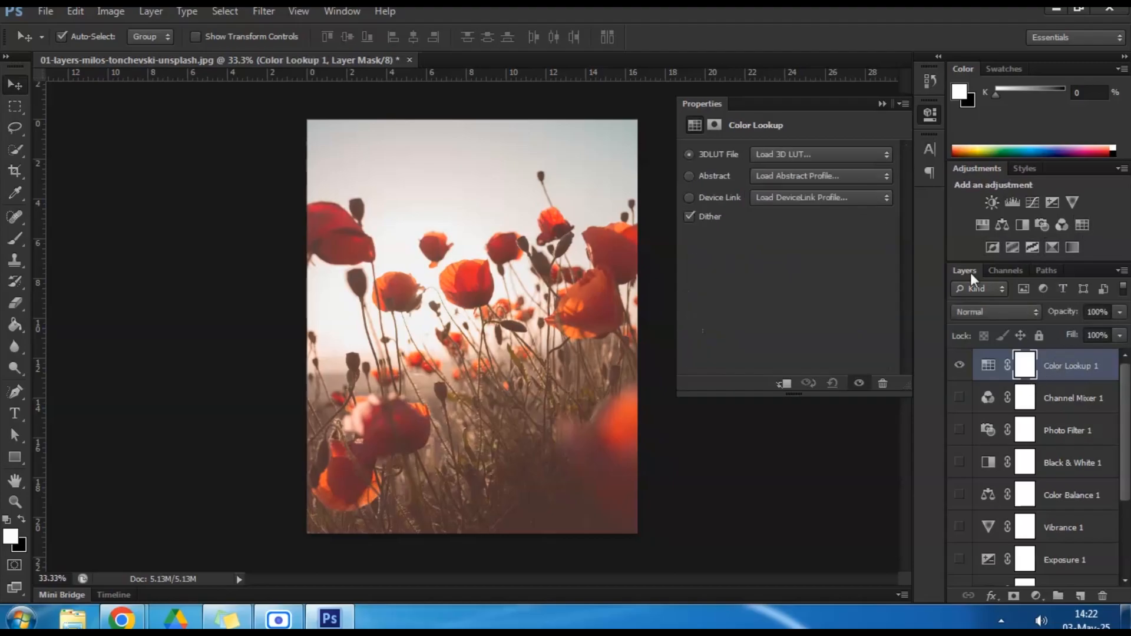
pyautogui.click(793, 154)
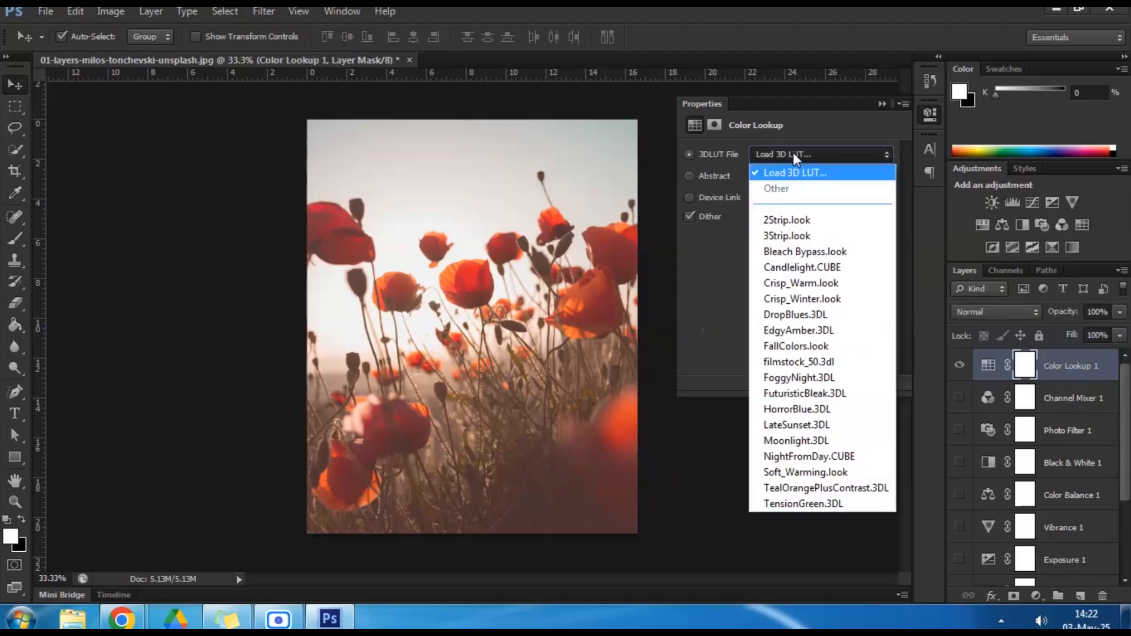
pyautogui.click(783, 221)
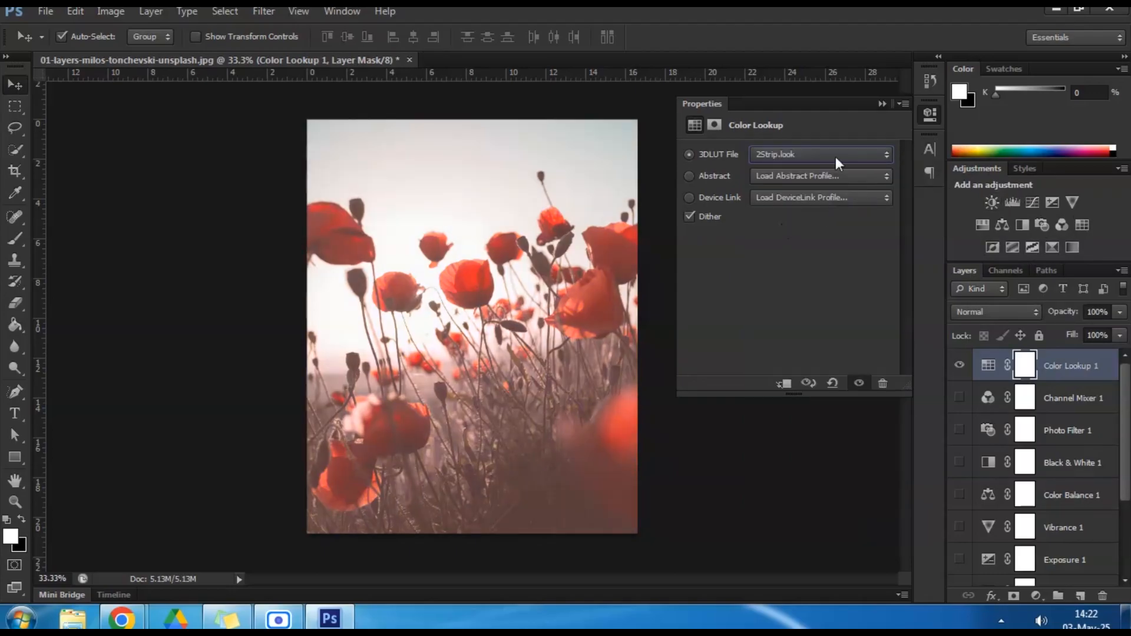
pyautogui.click(882, 103)
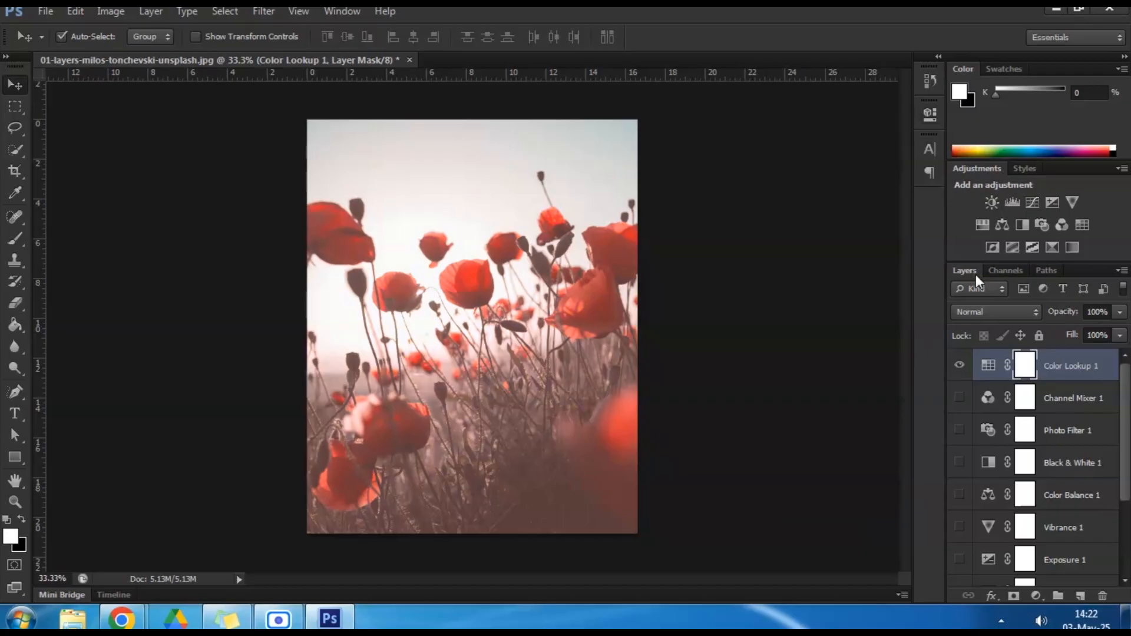
# Step: Hide the Color Lookup 1 layer and close the poppy photo without saving the changes
pyautogui.click(961, 368)
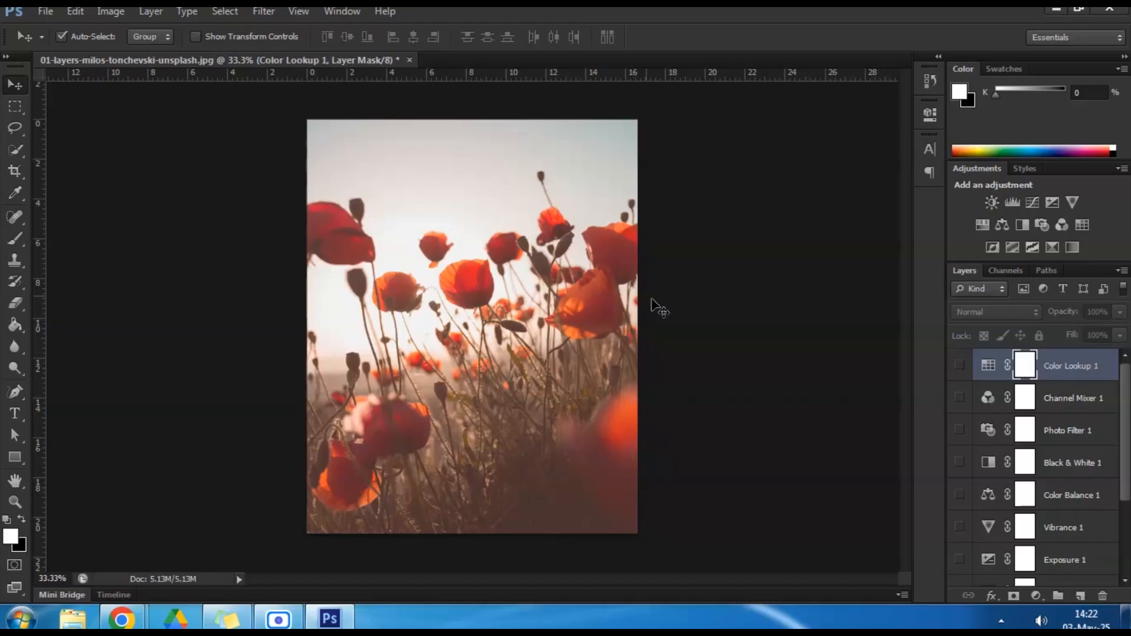
pyautogui.click(409, 60)
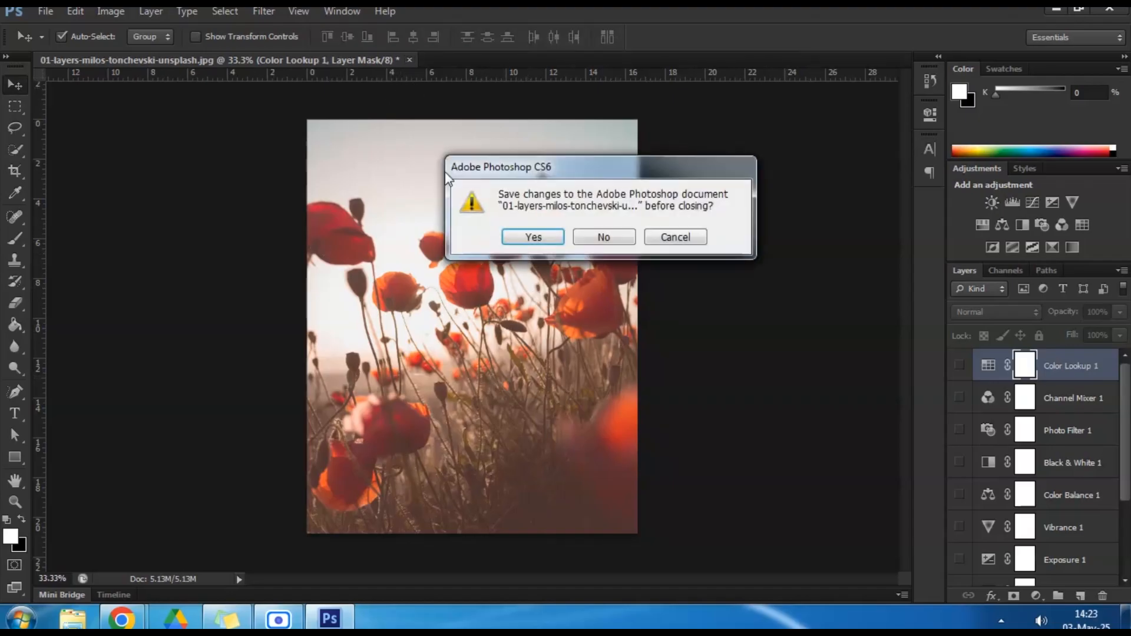
pyautogui.click(591, 240)
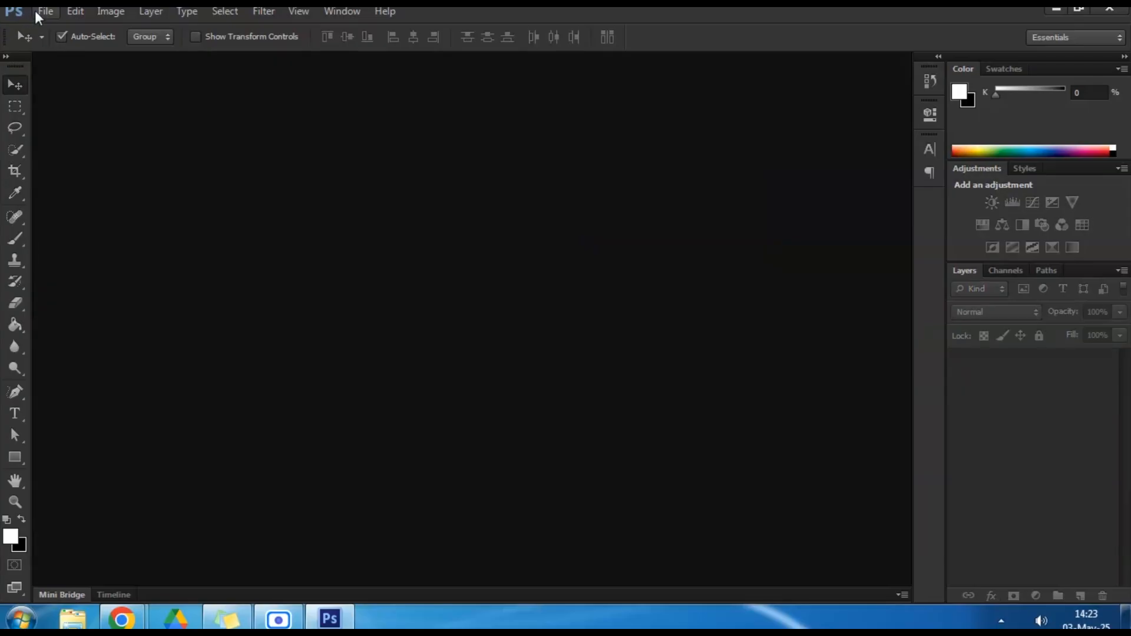
# Step: Open both 03a combining images together with the 03b, 03c and 03d combining images from the source files folder
pyautogui.click(37, 11)
pyautogui.click(51, 43)
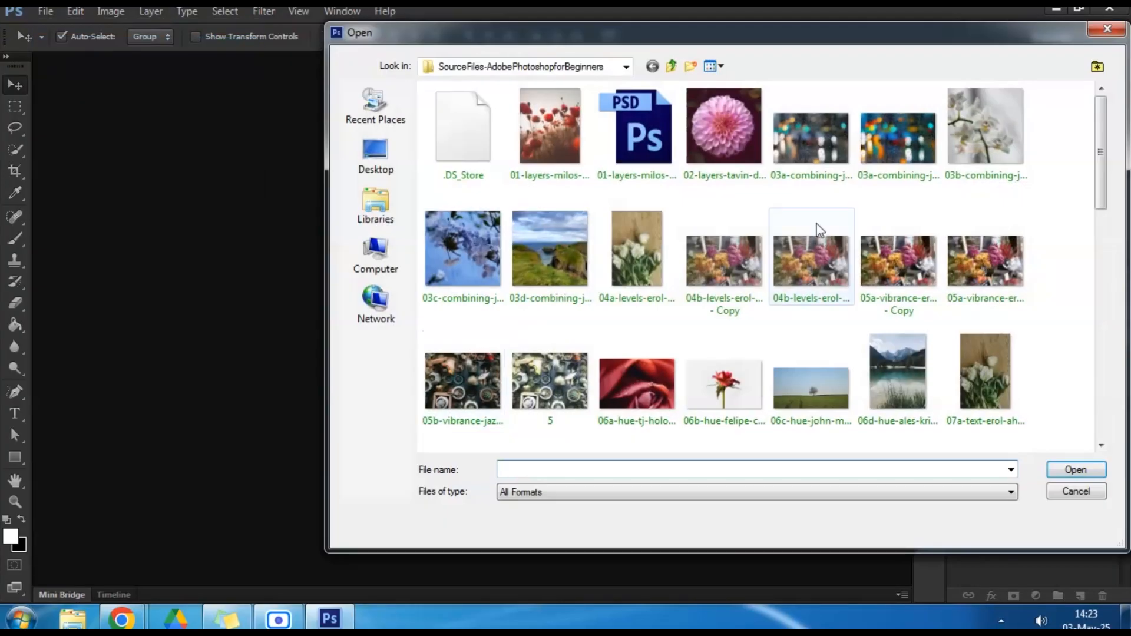
pyautogui.click(815, 154)
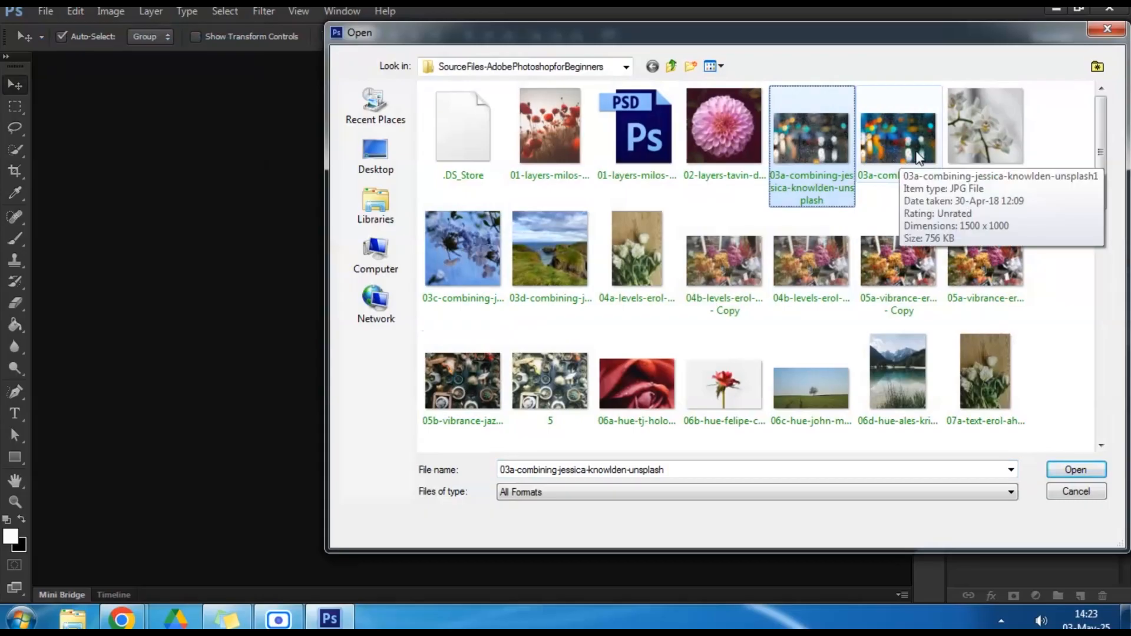
pyautogui.keyDown('ctrl'); pyautogui.click(970, 125); pyautogui.keyUp('ctrl')
pyautogui.keyDown('ctrl'); pyautogui.click(474, 259); pyautogui.keyUp('ctrl')
pyautogui.keyDown('ctrl'); pyautogui.click(515, 252); pyautogui.keyUp('ctrl')
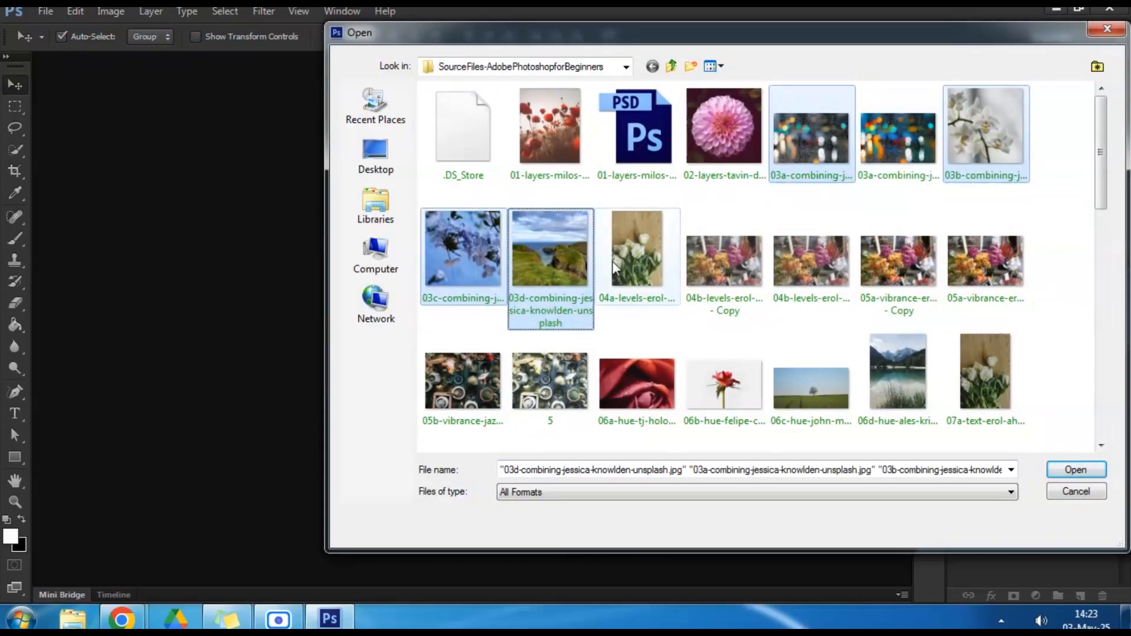
pyautogui.keyDown('ctrl'); pyautogui.click(899, 142); pyautogui.keyUp('ctrl')
pyautogui.click(1072, 470)
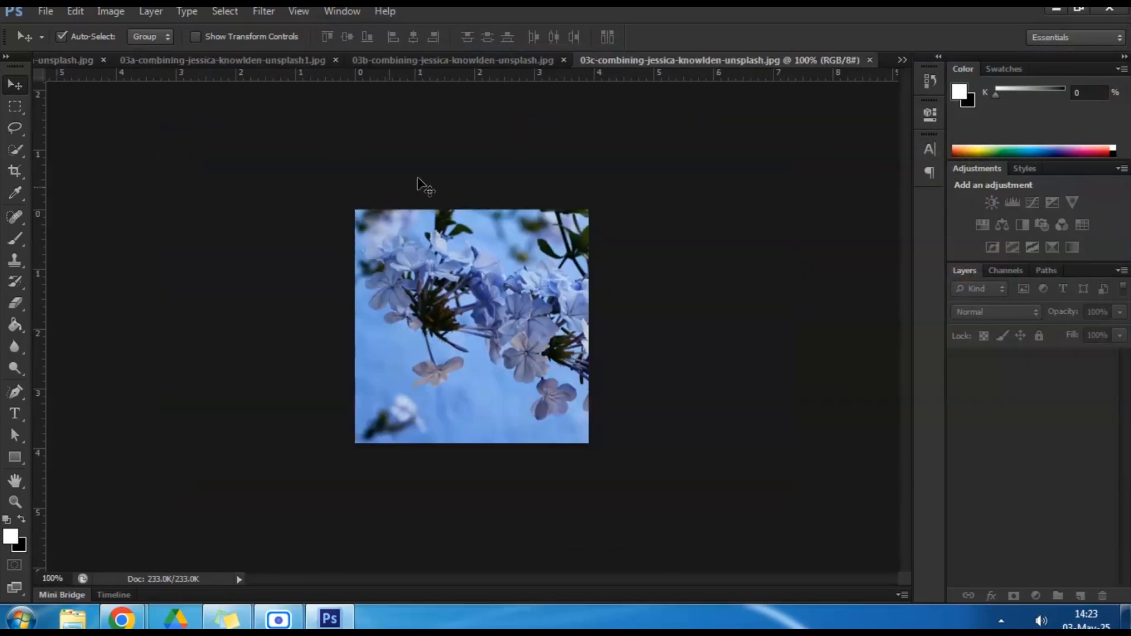
# Step: Copy the white orchid image 03b into the vividly coloured raindrop photo as a layer near its upper-right corner
pyautogui.click(84, 58)
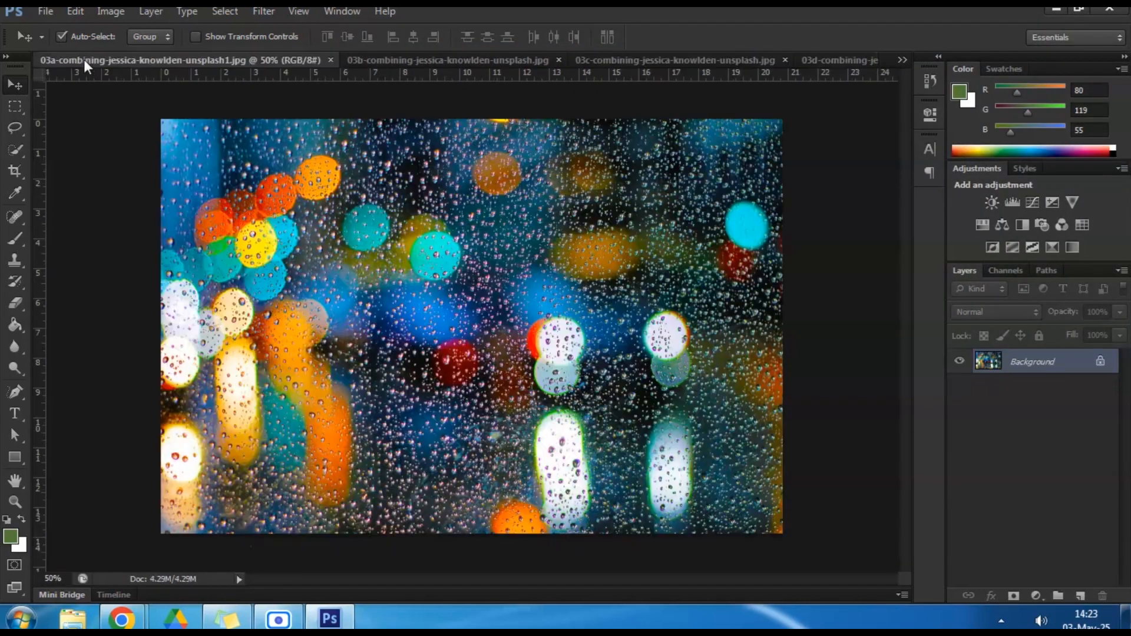
pyautogui.click(380, 61)
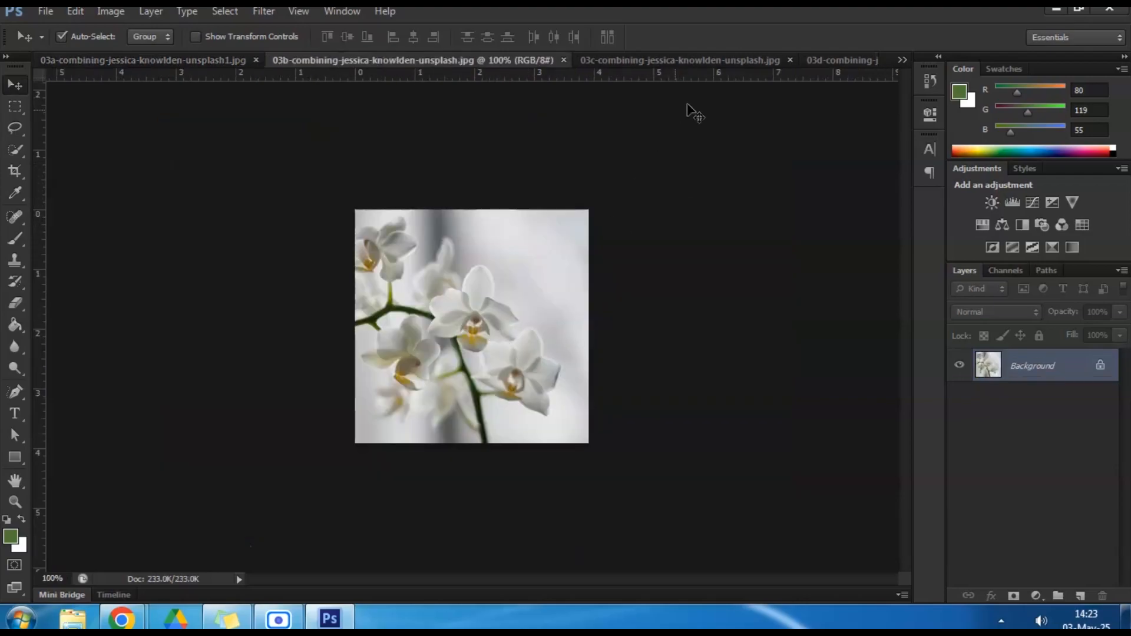
pyautogui.click(174, 62)
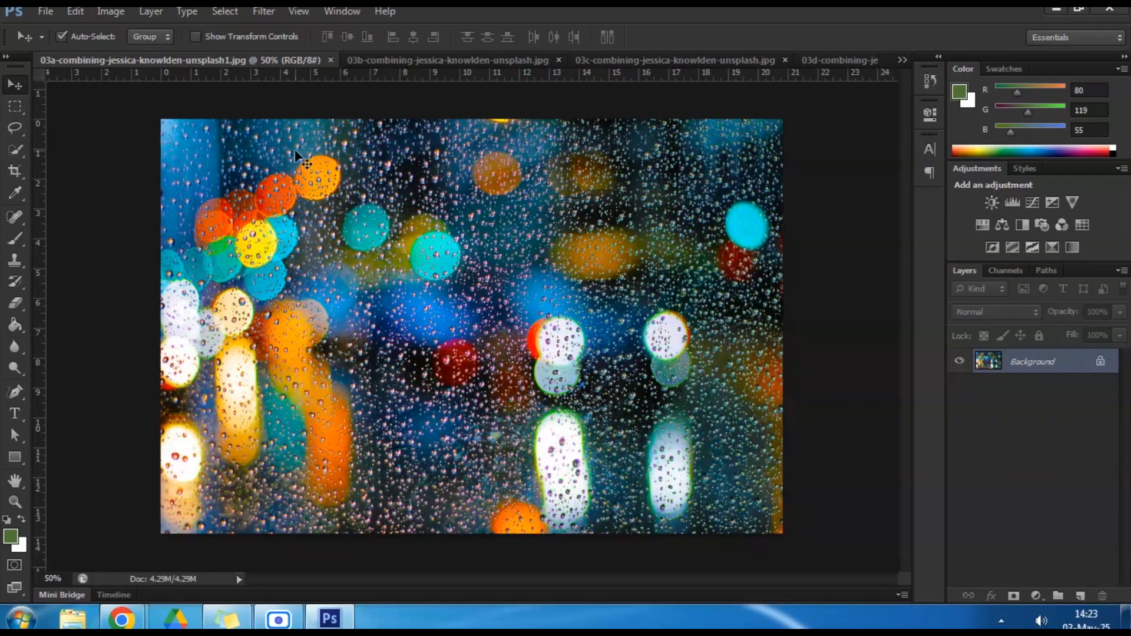
pyautogui.click(416, 61)
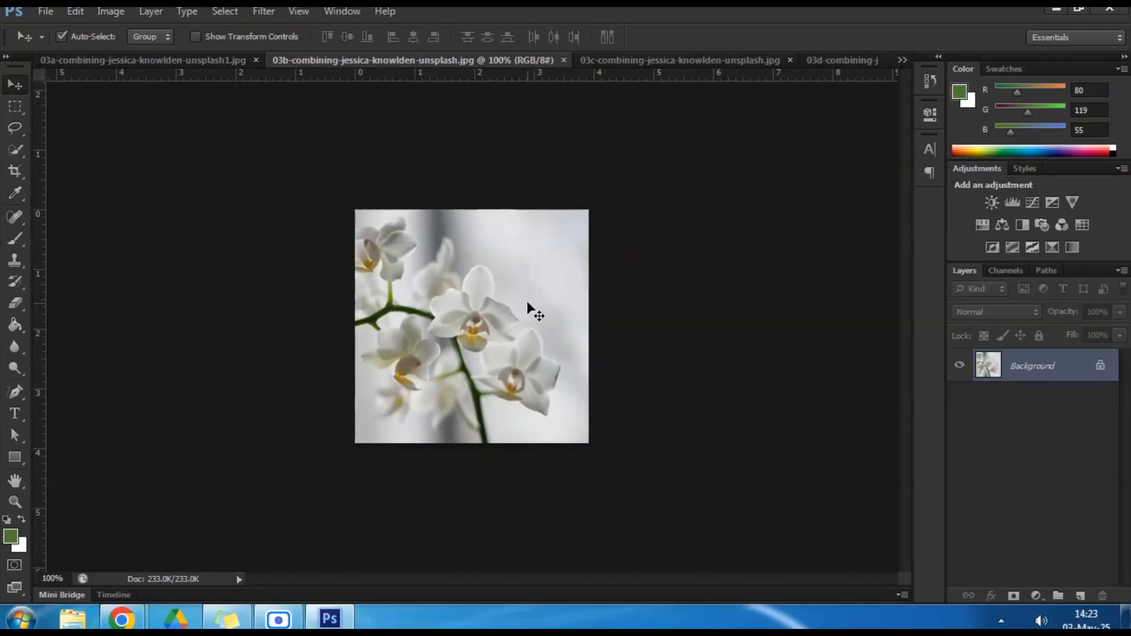
pyautogui.moveTo(505, 323); pyautogui.dragTo(763, 220)
pyautogui.moveTo(705, 167)
pyautogui.mouseDown()
pyautogui.moveTo(719, 196)
pyautogui.moveTo(697, 168)
pyautogui.moveTo(710, 171)
pyautogui.mouseUp()
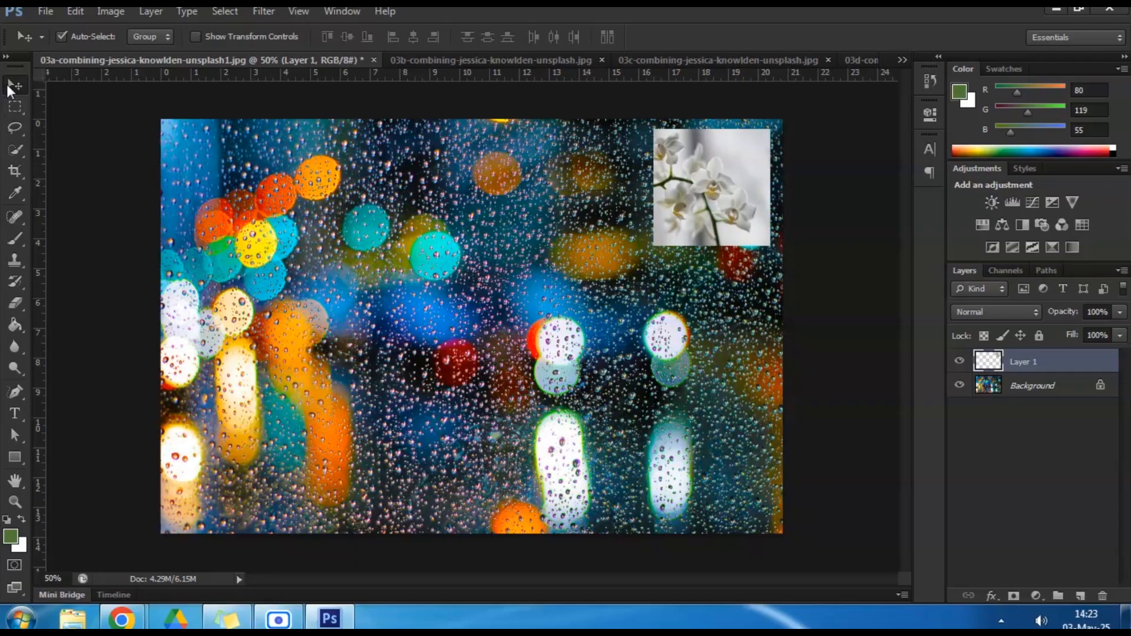
# Step: Copy the blue flower image 03c into the vivid raindrop photo and align it just below the orchid picture
pyautogui.click(631, 62)
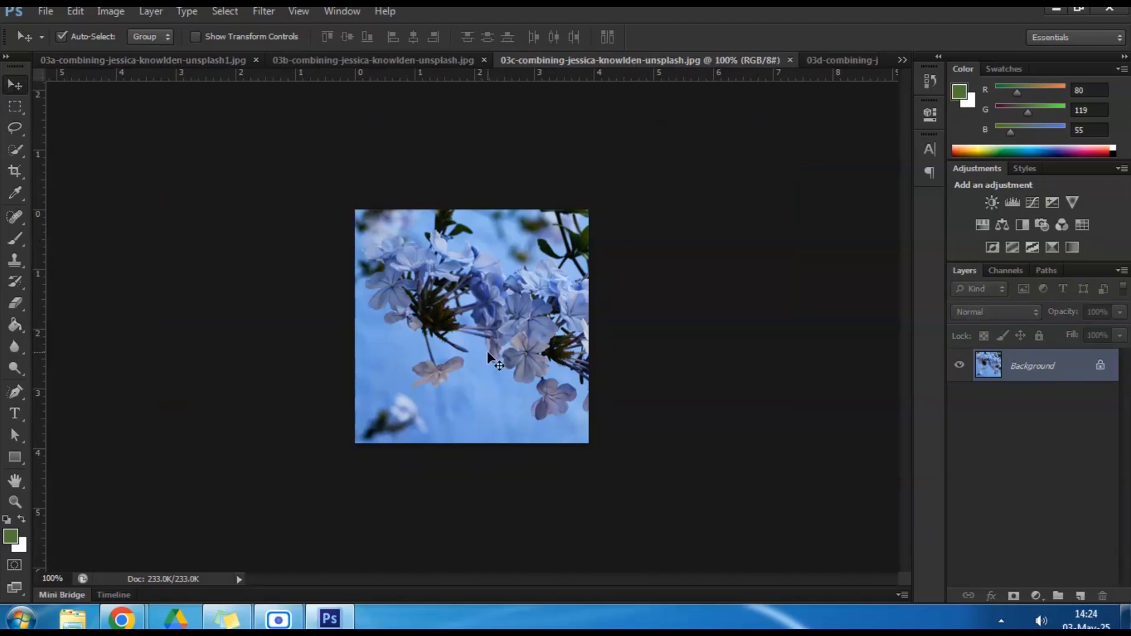
pyautogui.moveTo(489, 356); pyautogui.dragTo(623, 274)
pyautogui.moveTo(687, 288); pyautogui.dragTo(716, 316)
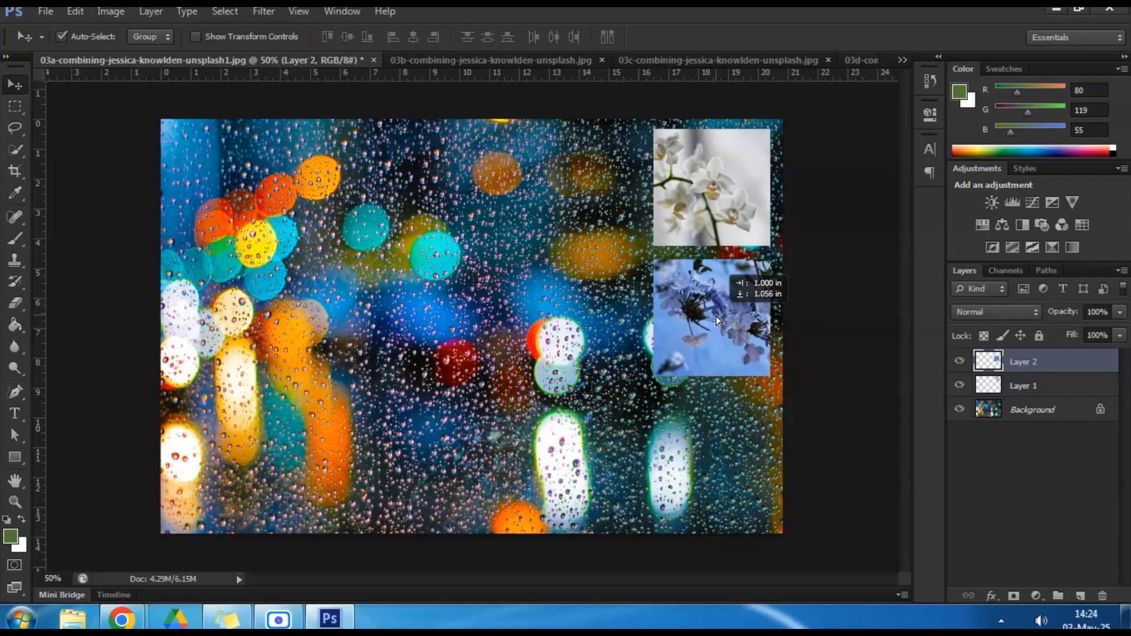
pyautogui.moveTo(716, 316); pyautogui.dragTo(718, 313)
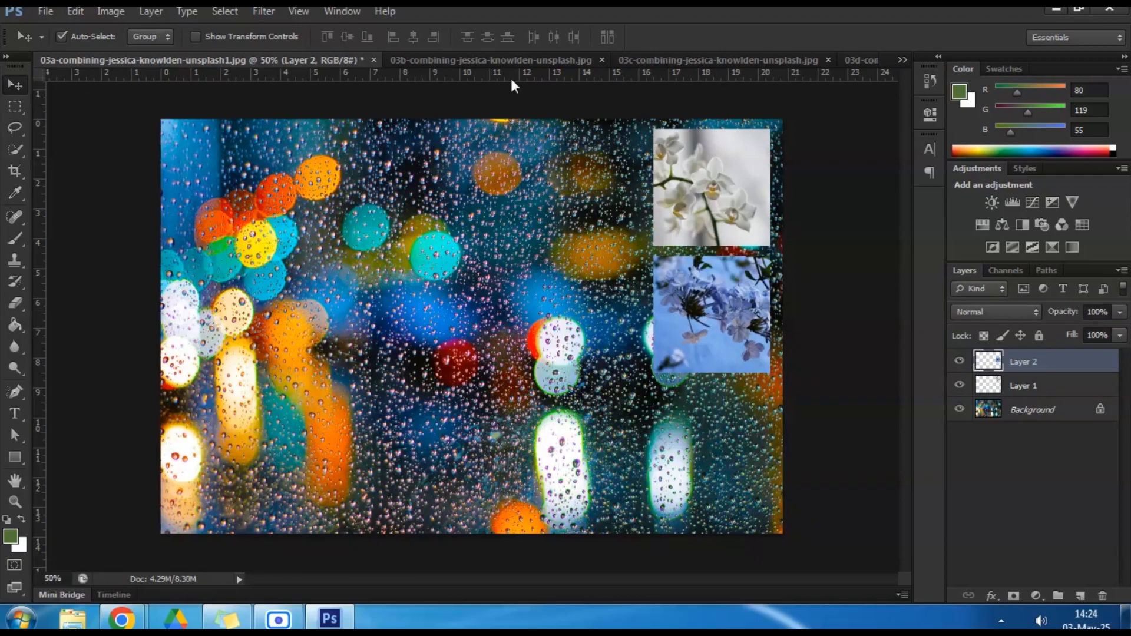
# Step: Close the 03b orchid and 03c blue flower documents
pyautogui.click(534, 61)
pyautogui.click(564, 60)
pyautogui.click(660, 58)
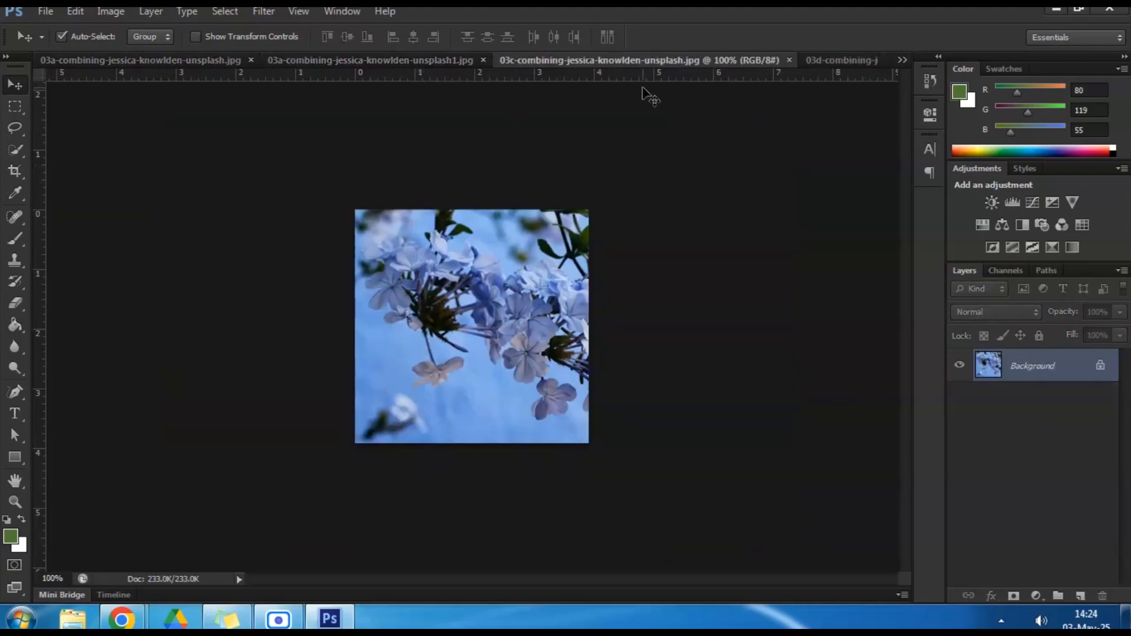
pyautogui.click(789, 59)
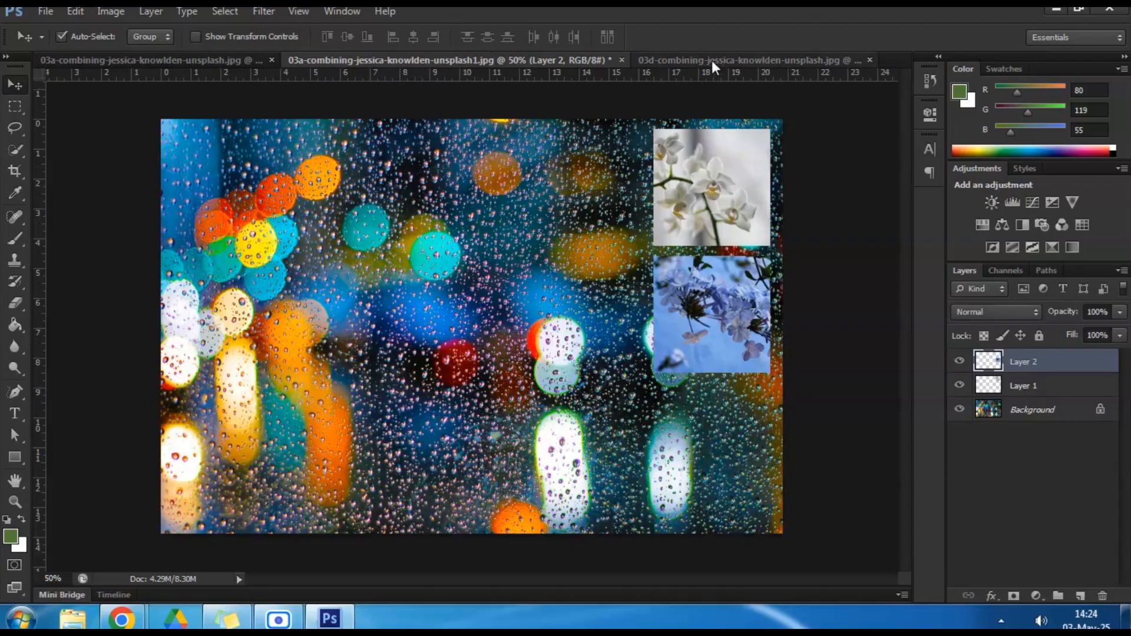
# Step: Copy the coastal landscape image 03d into the muted 03a raindrop photo as a layer covering its right side
pyautogui.click(711, 60)
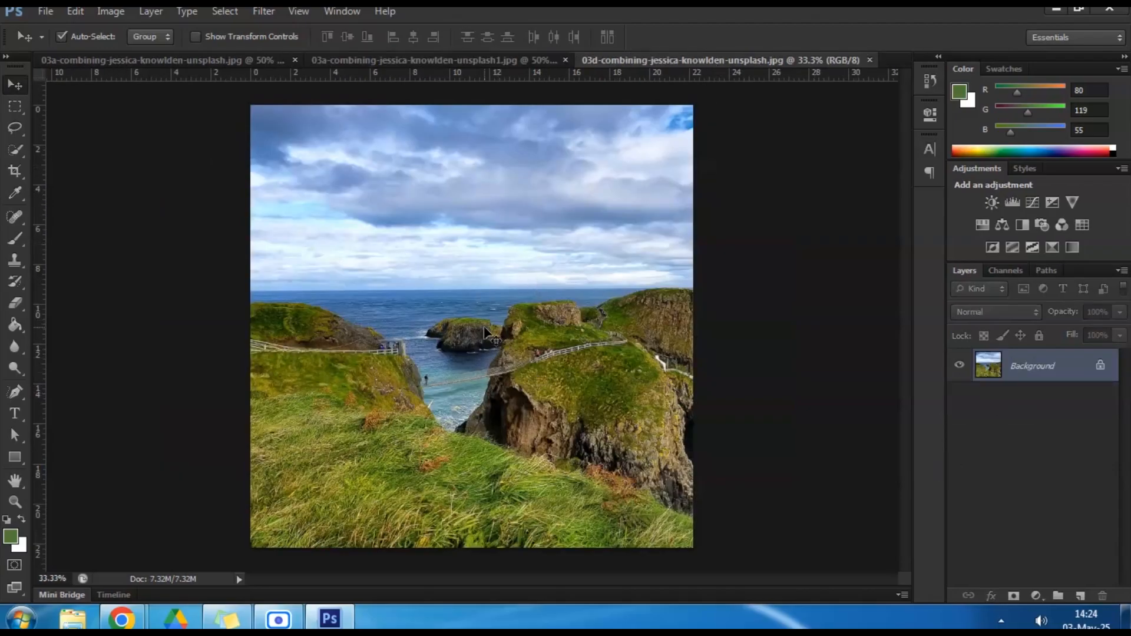
pyautogui.click(150, 64)
pyautogui.moveTo(152, 71); pyautogui.dragTo(169, 106)
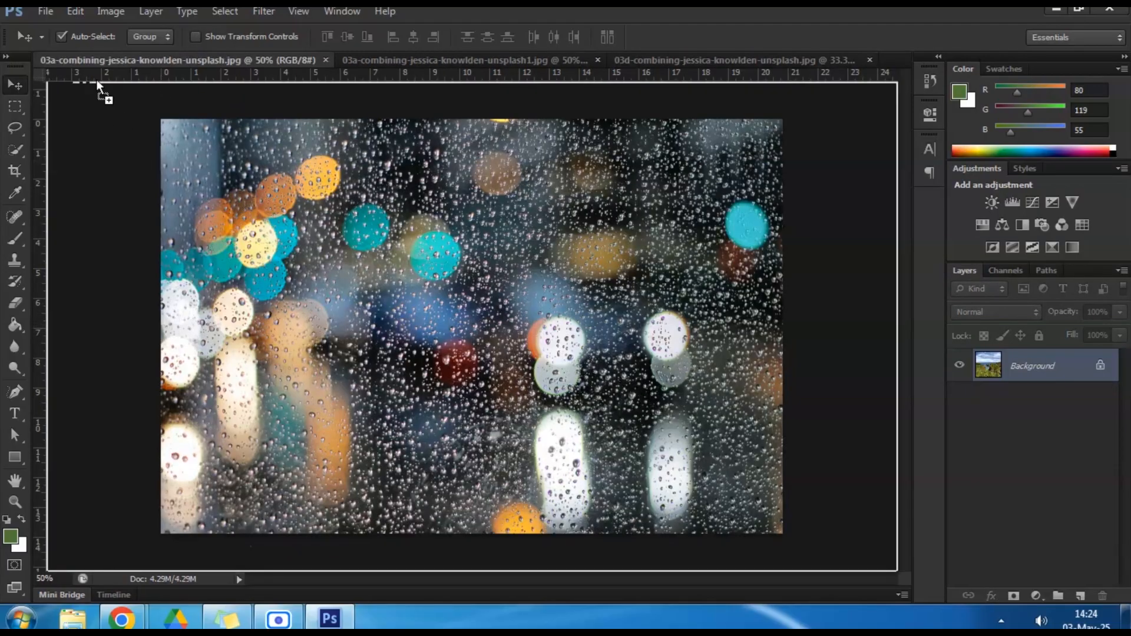
pyautogui.moveTo(100, 69); pyautogui.dragTo(659, 349)
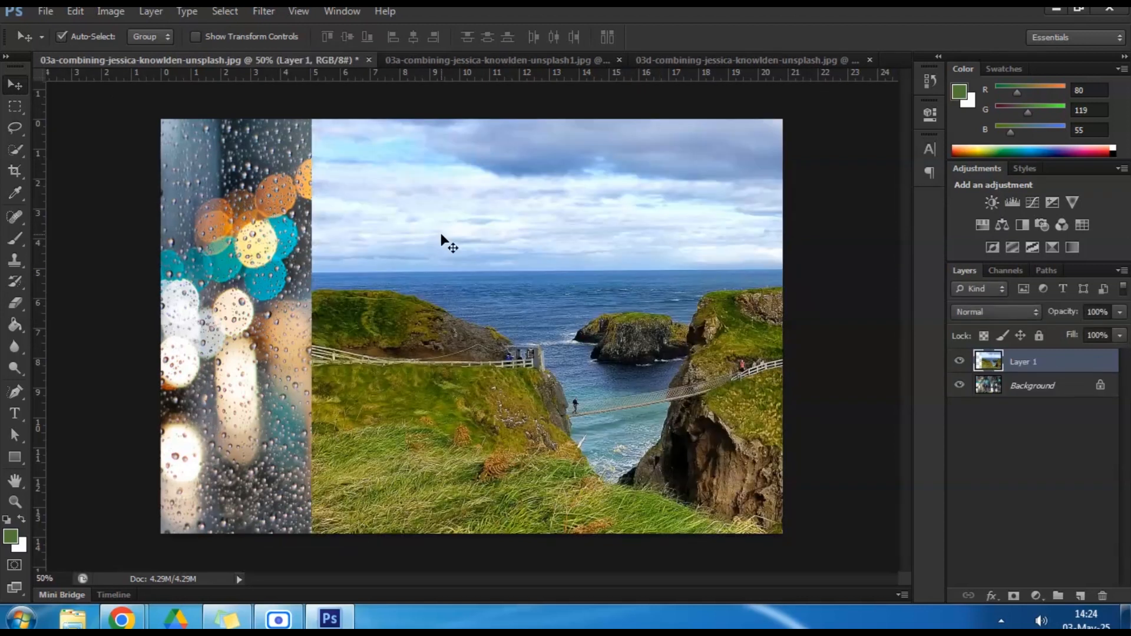
# Step: Undo the placement of the coastal landscape in the muted 03a raindrop photo
pyautogui.click(440, 57)
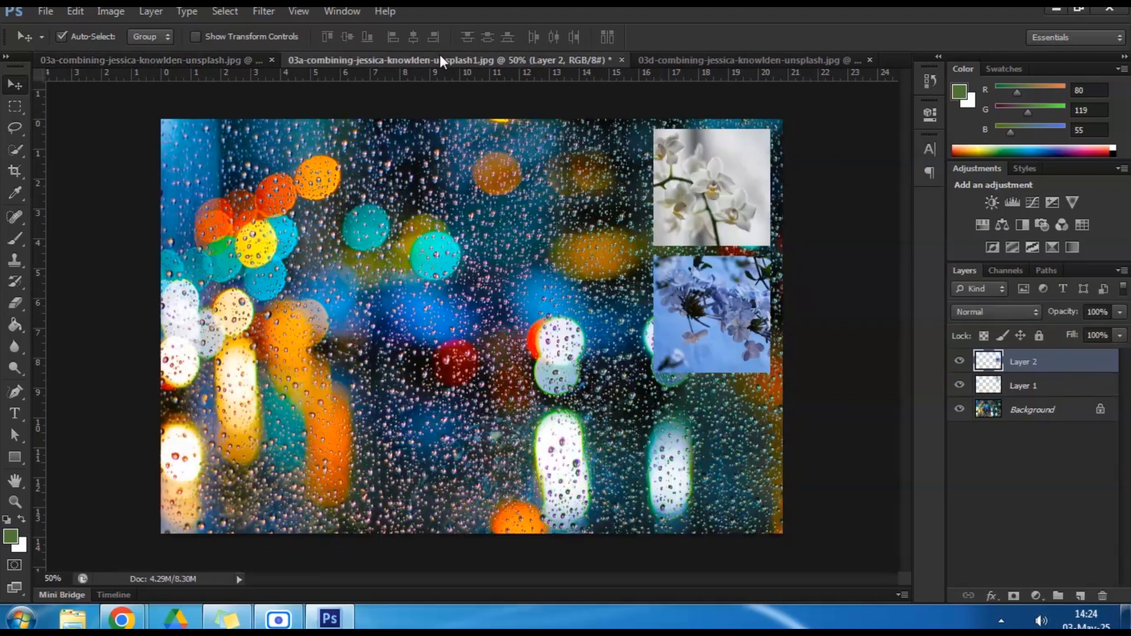
pyautogui.click(671, 62)
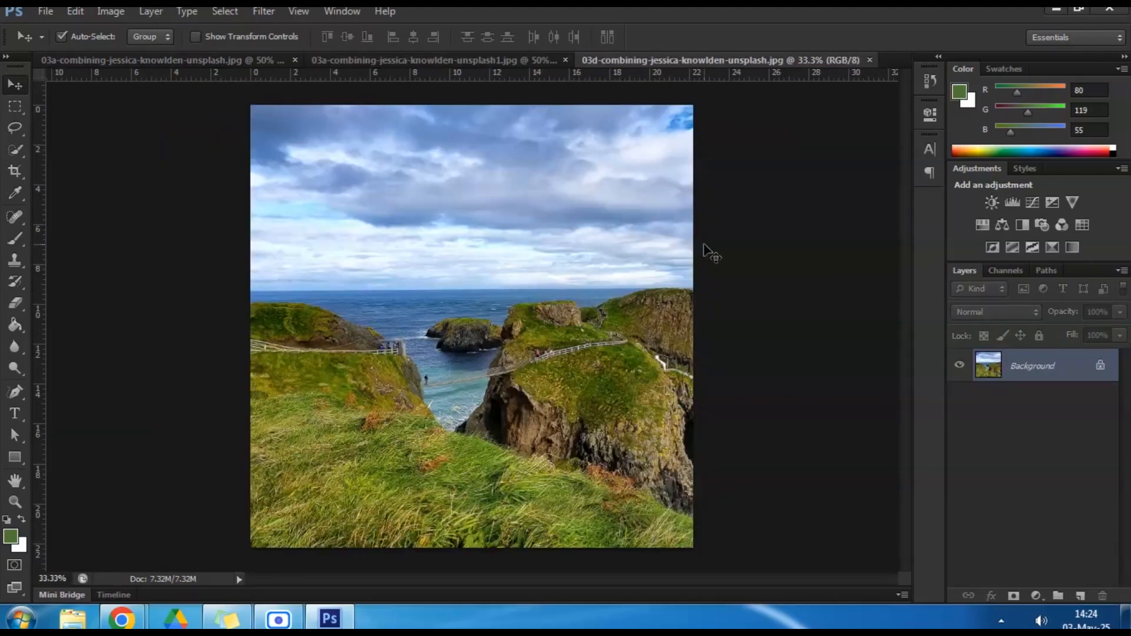
pyautogui.click(81, 12)
pyautogui.click(644, 10)
pyautogui.click(178, 58)
pyautogui.click(77, 11)
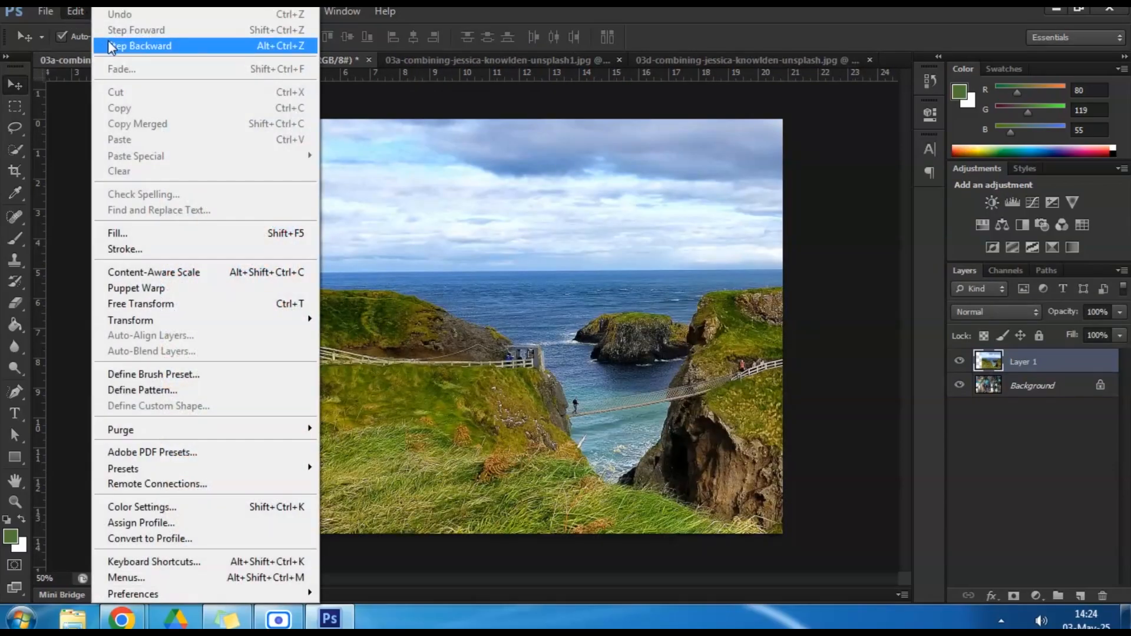
pyautogui.click(110, 46)
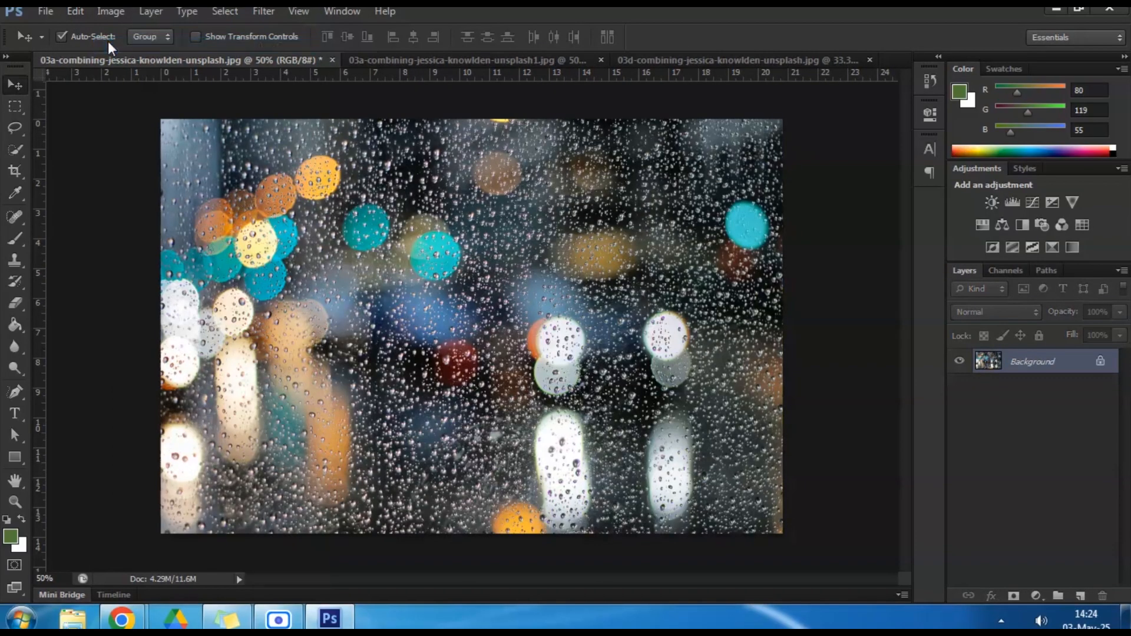
# Step: Copy the coastal landscape image 03d into the vivid raindrop photo as a layer and move it to cover nearly the whole canvas
pyautogui.click(768, 59)
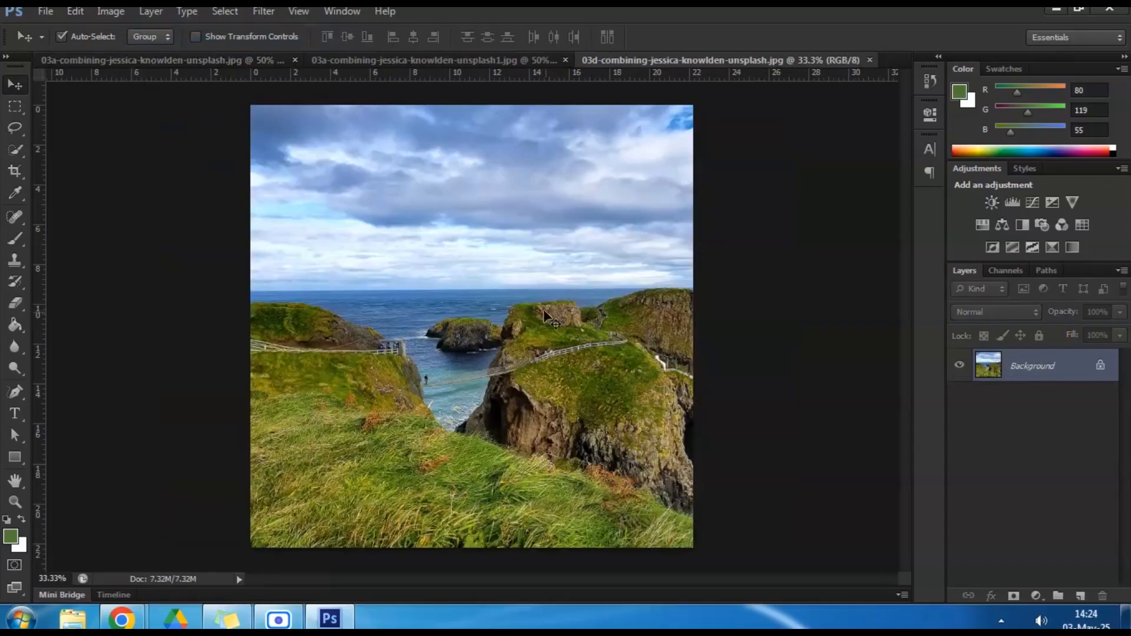
pyautogui.moveTo(436, 155); pyautogui.dragTo(696, 419)
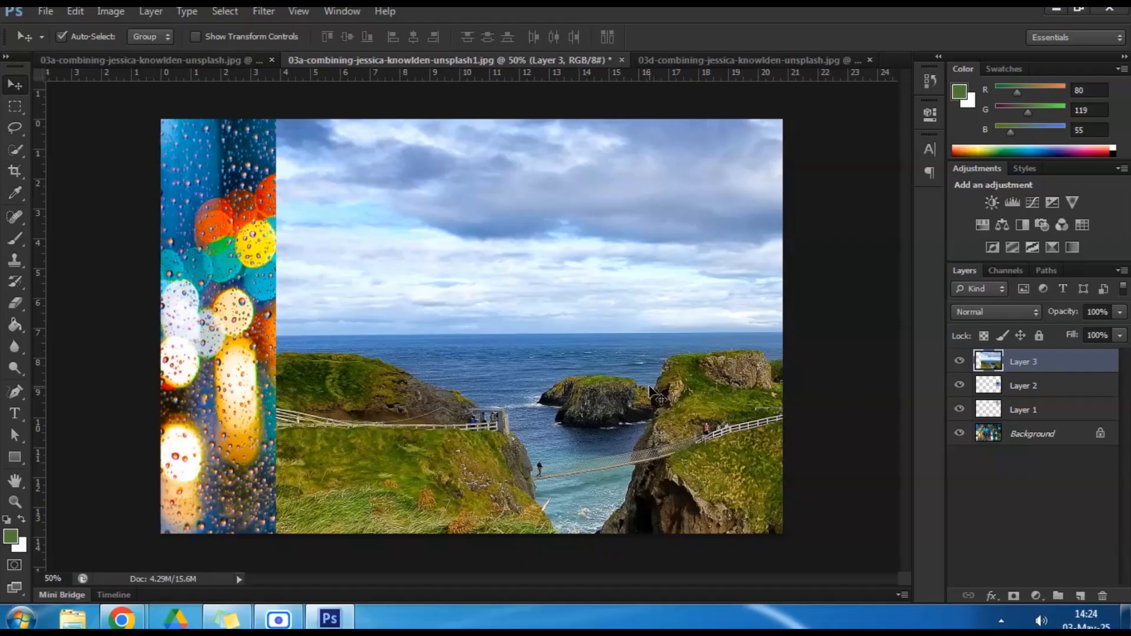
pyautogui.moveTo(625, 382); pyautogui.dragTo(265, 364)
pyautogui.moveTo(389, 358); pyautogui.dragTo(660, 359)
pyautogui.moveTo(687, 360); pyautogui.dragTo(687, 360)
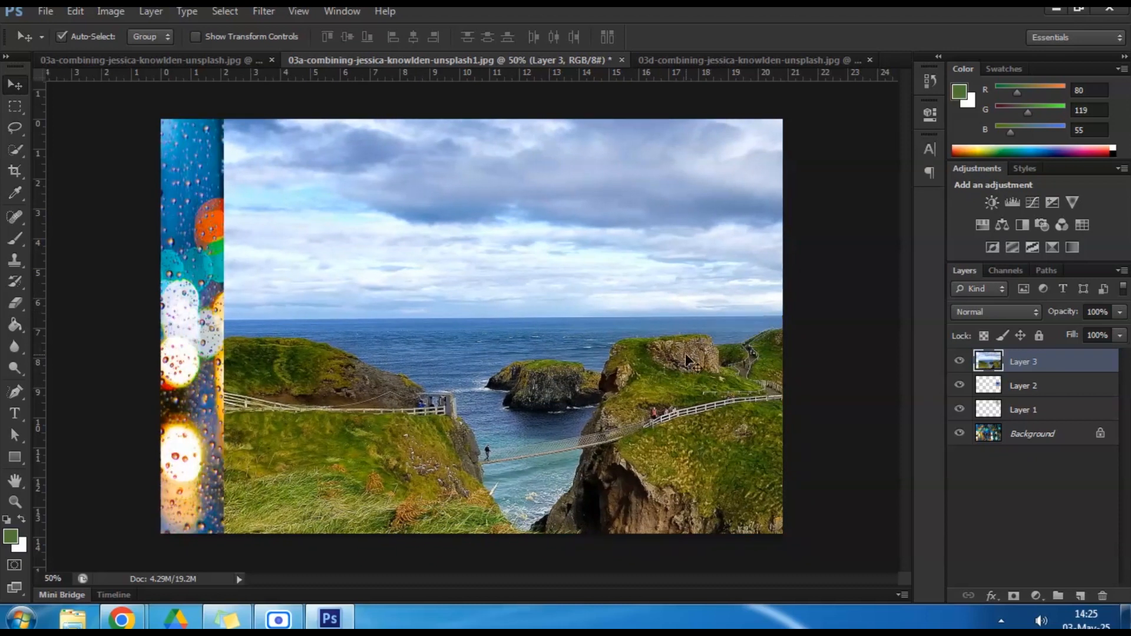
pyautogui.moveTo(492, 254); pyautogui.dragTo(448, 252)
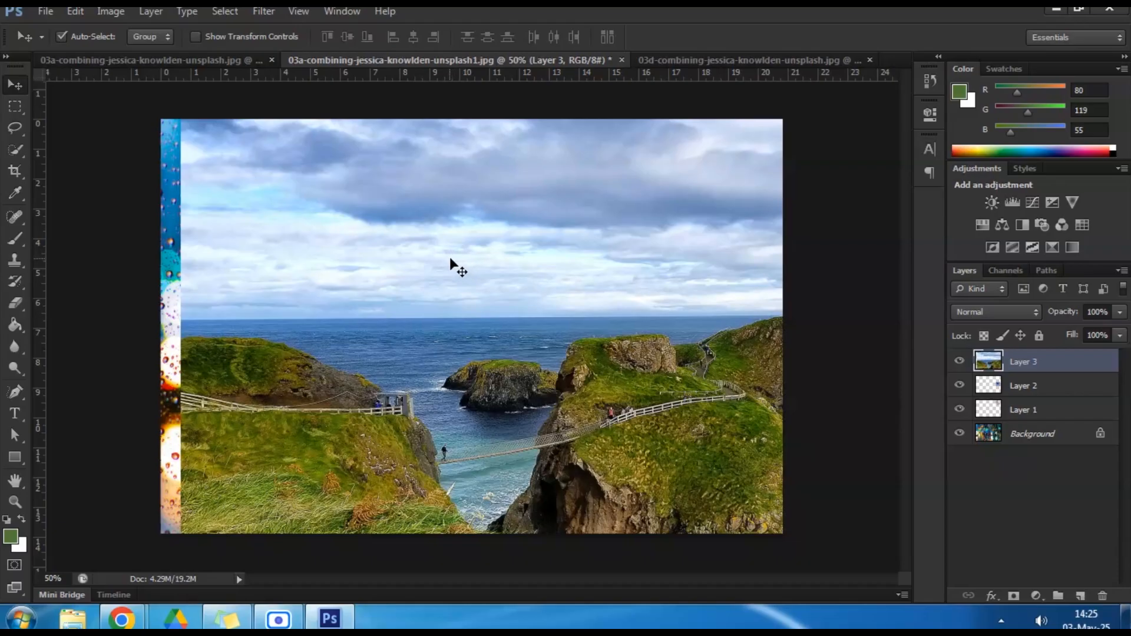
pyautogui.click(150, 12)
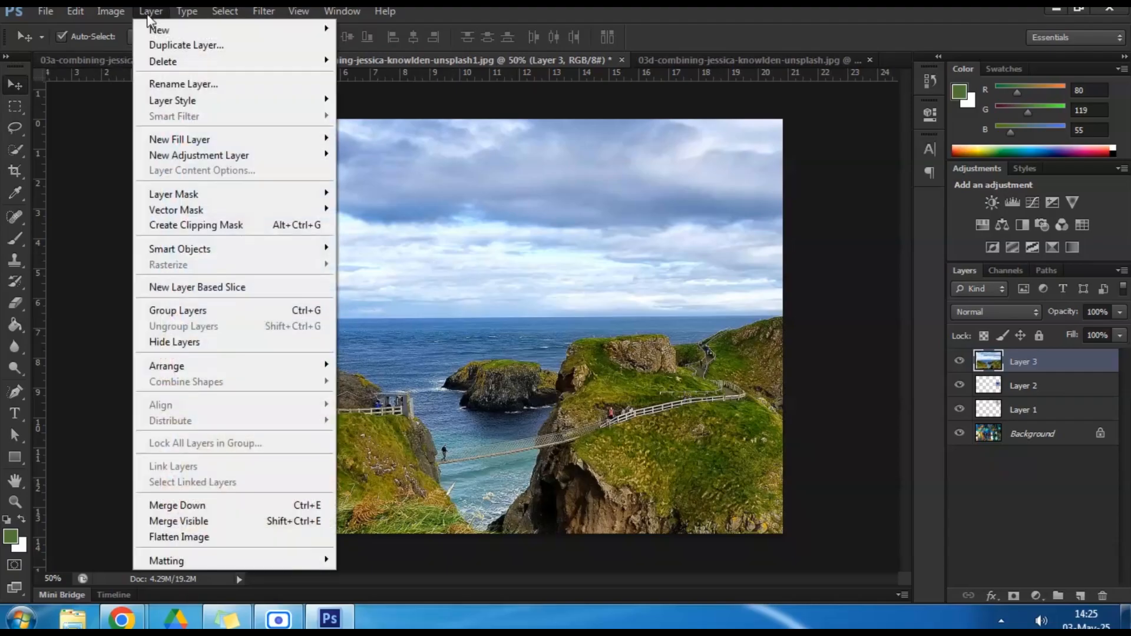
pyautogui.moveTo(113, 14)
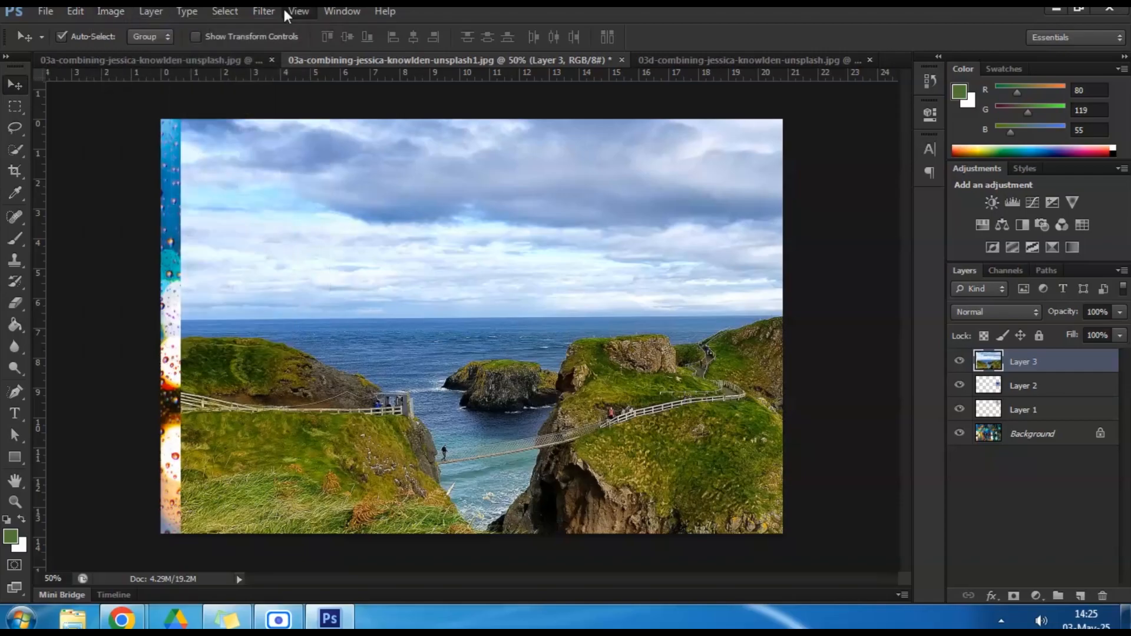
pyautogui.click(489, 19)
pyautogui.hotkey('ctrl', 't')
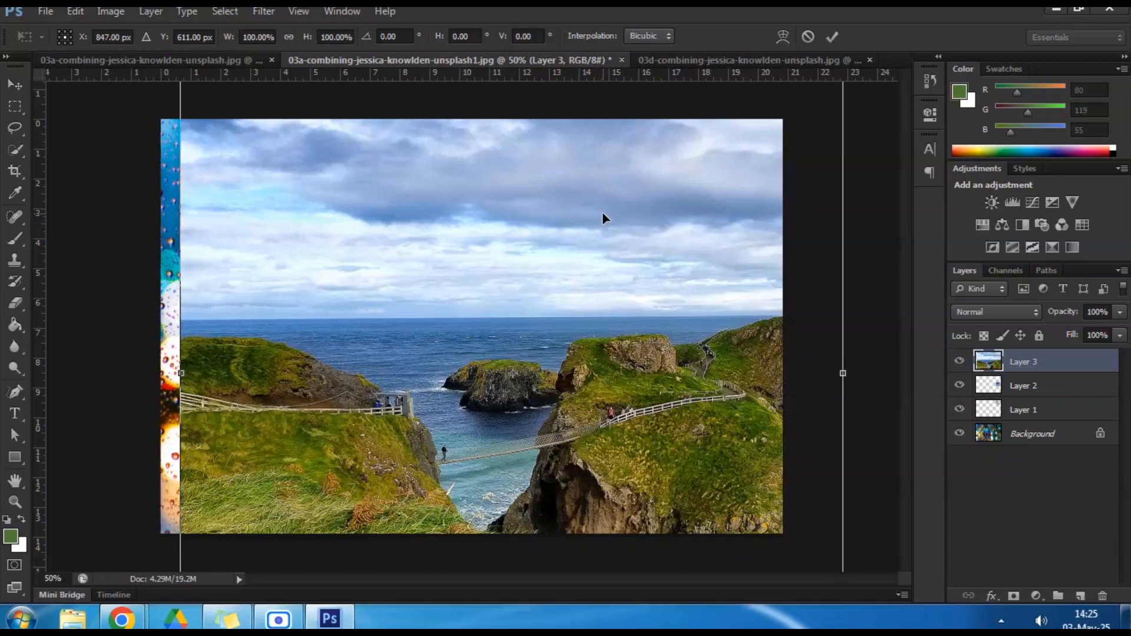
pyautogui.hotkey('ctrl', '-')
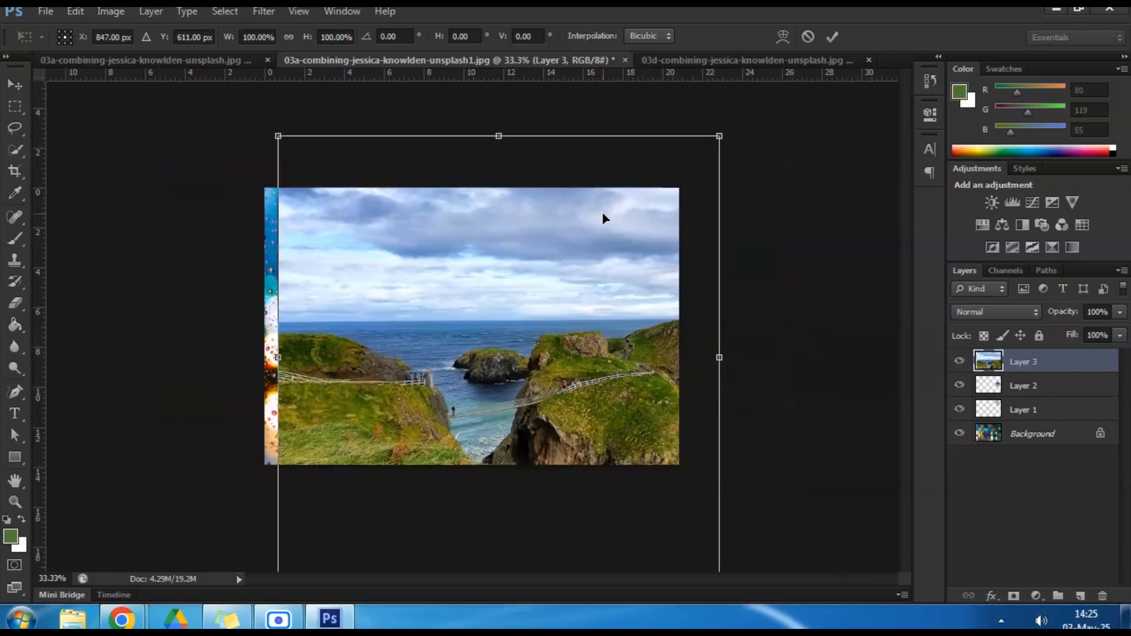
pyautogui.hotkey('ctrl', '-')
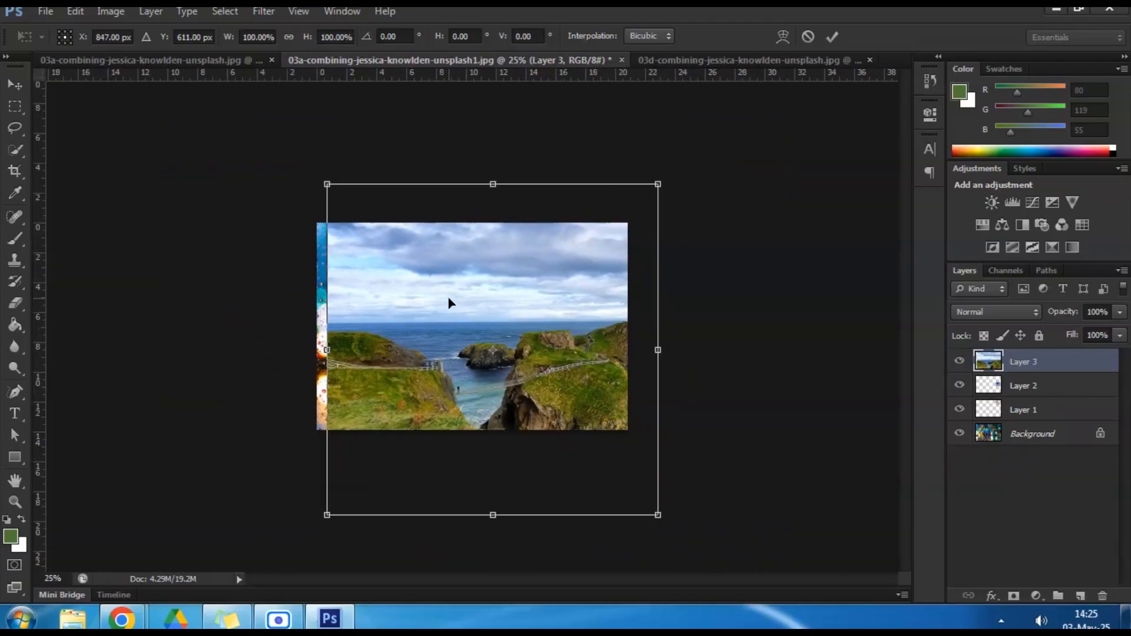
pyautogui.hotkey('ctrl', '+')
pyautogui.hotkey('ctrl', '+')
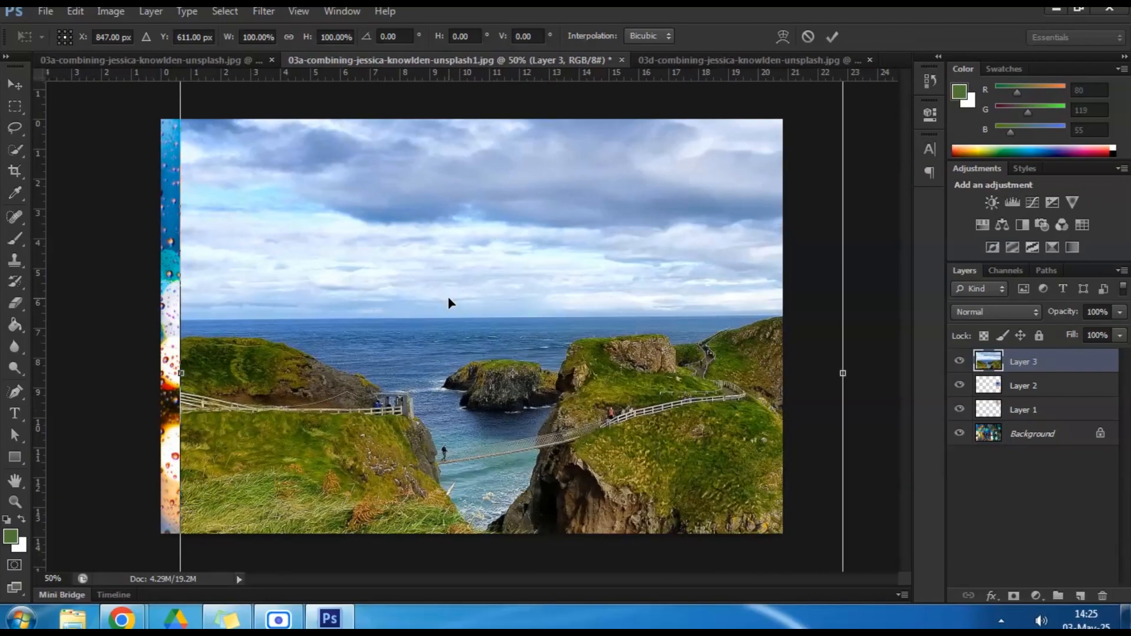
pyautogui.hotkey('ctrl', '-')
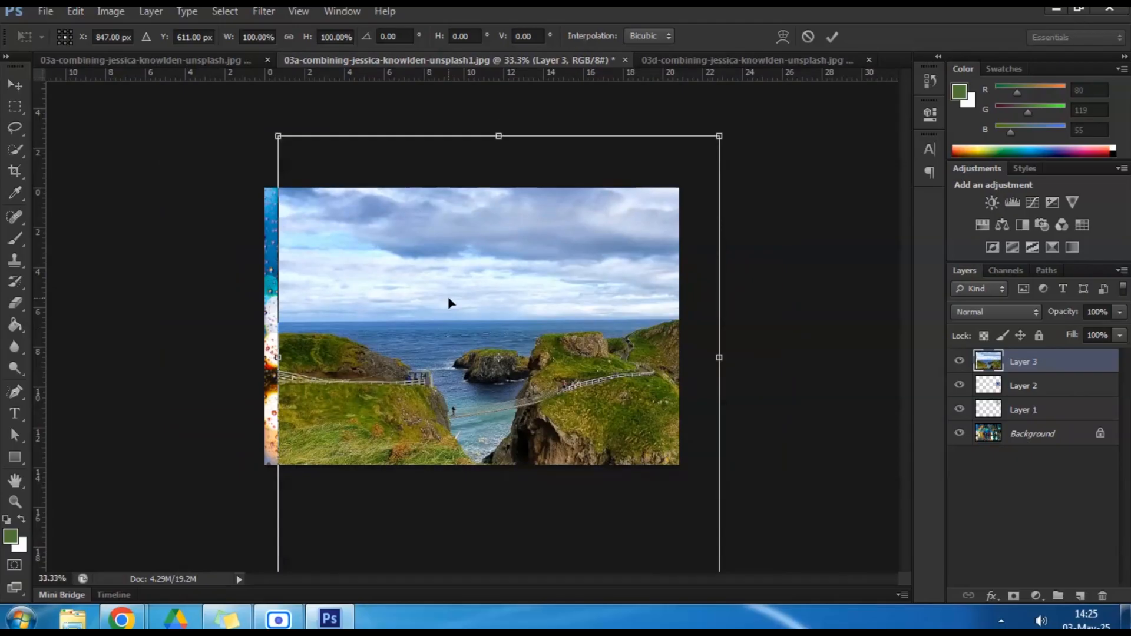
pyautogui.hotkey('ctrl', '-')
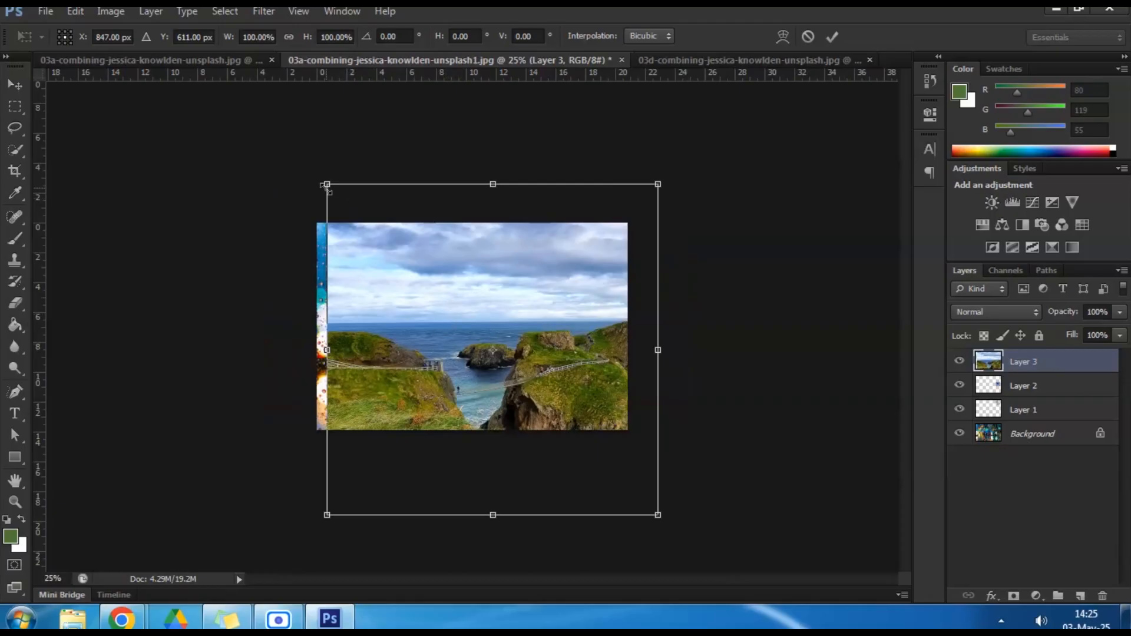
pyautogui.moveTo(329, 188); pyautogui.dragTo(362, 225)
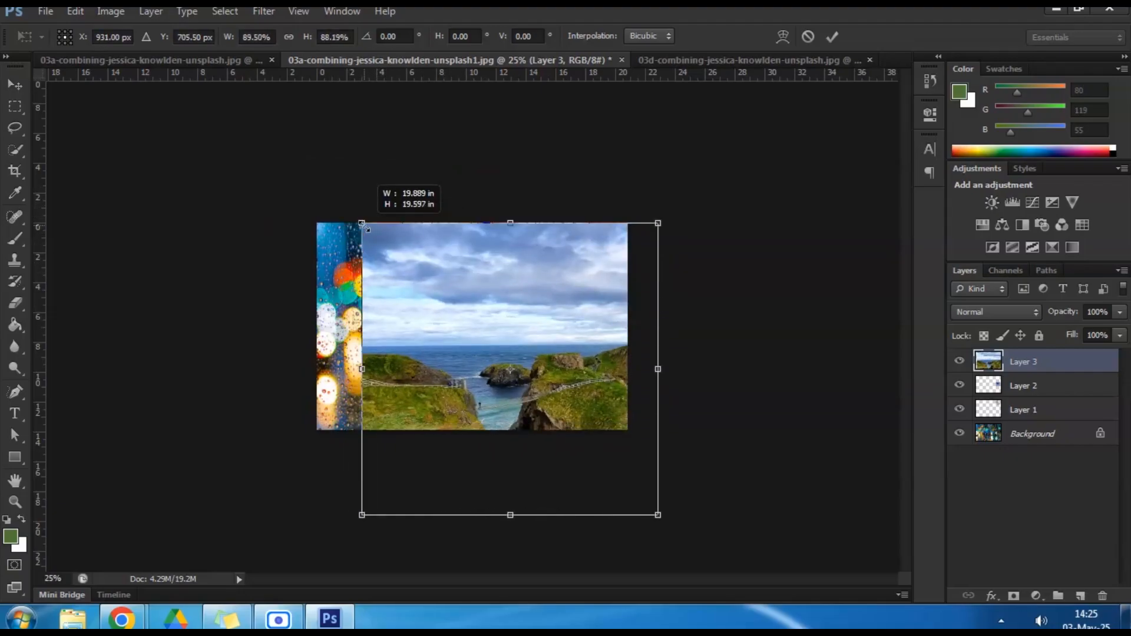
pyautogui.click(804, 37)
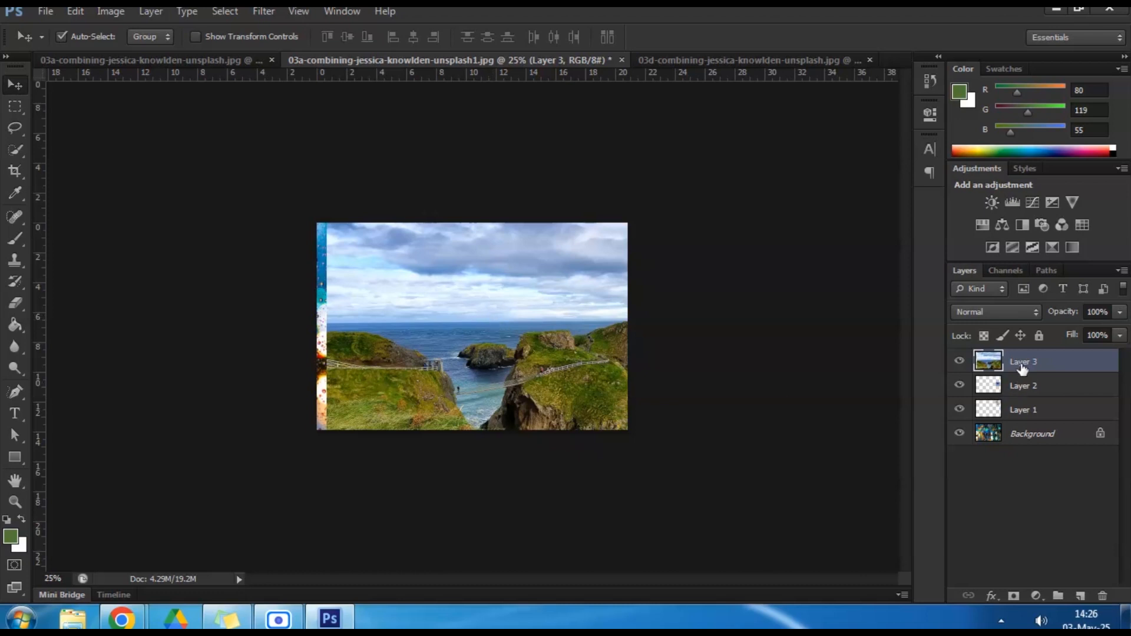
# Step: Scale the coastal landscape layer proportionally about its centre to 21.5% with Free Transform
pyautogui.hotkey('ctrl', 't')
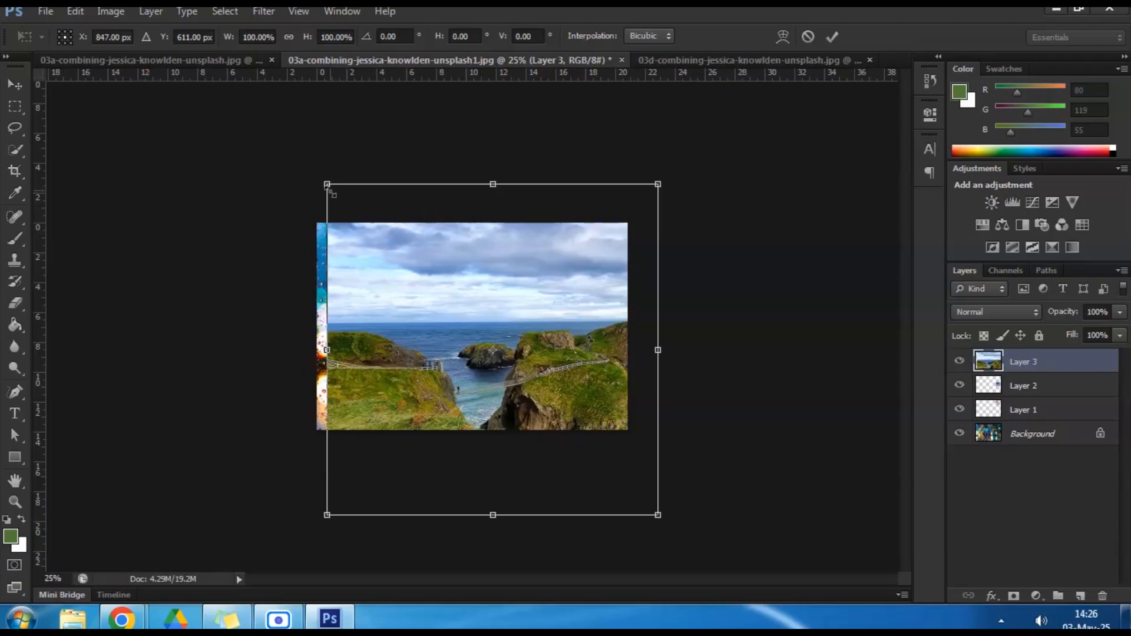
pyautogui.moveTo(328, 187); pyautogui.dragTo(356, 222)
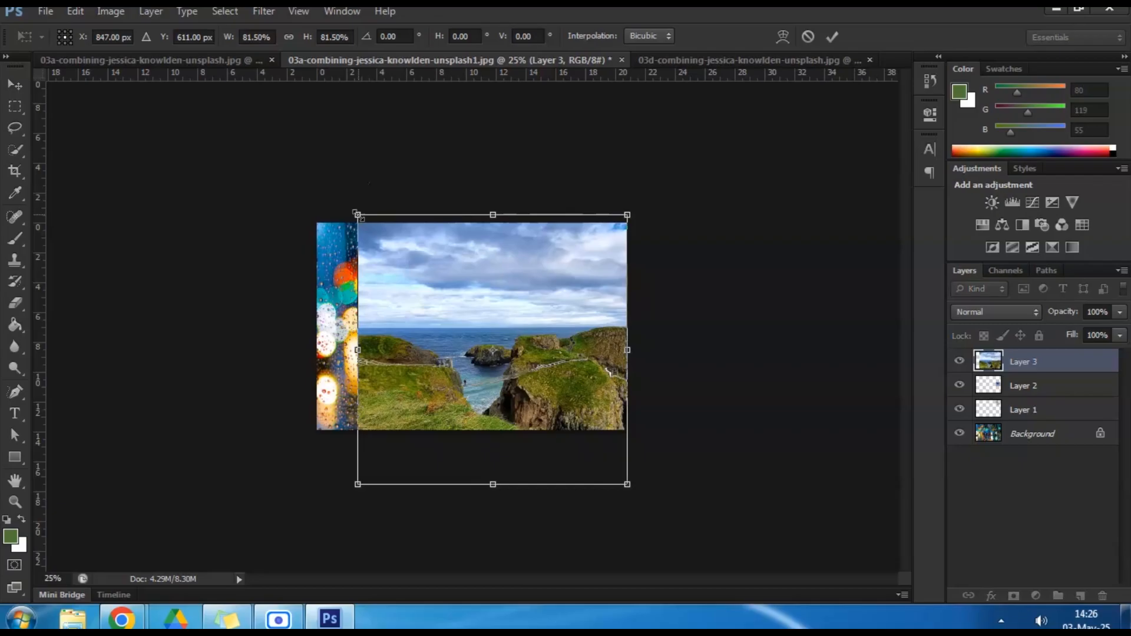
pyautogui.moveTo(356, 215); pyautogui.dragTo(447, 327)
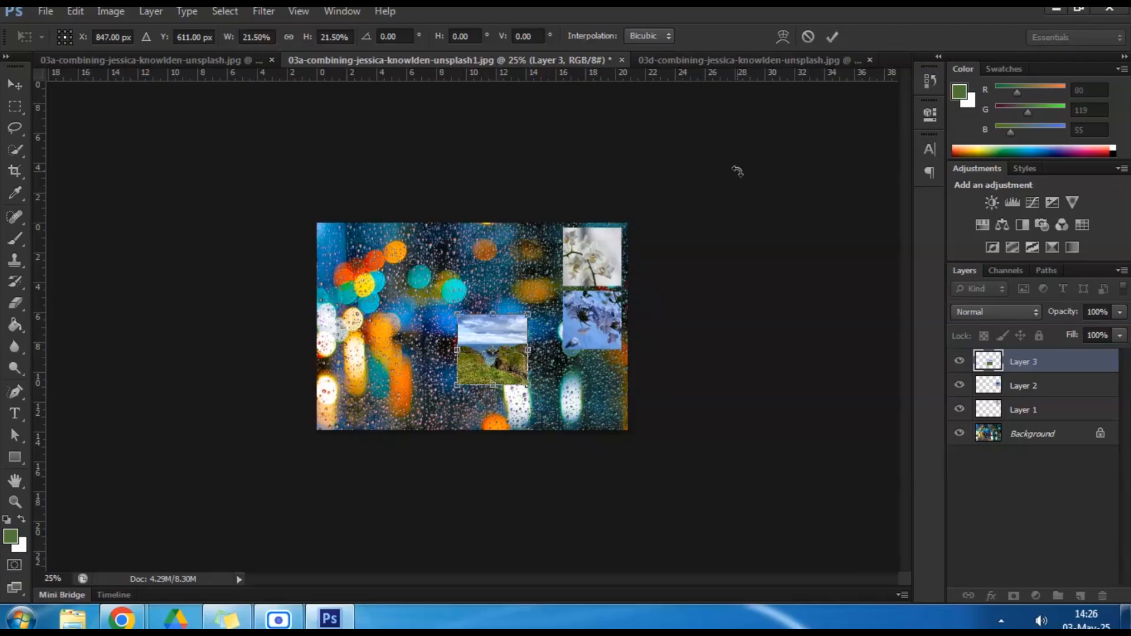
pyautogui.press('Return')
# Step: Move the small coastal landscape just below the blue flower picture, with its right edge in line with the flower pictures
pyautogui.moveTo(485, 352); pyautogui.dragTo(580, 400)
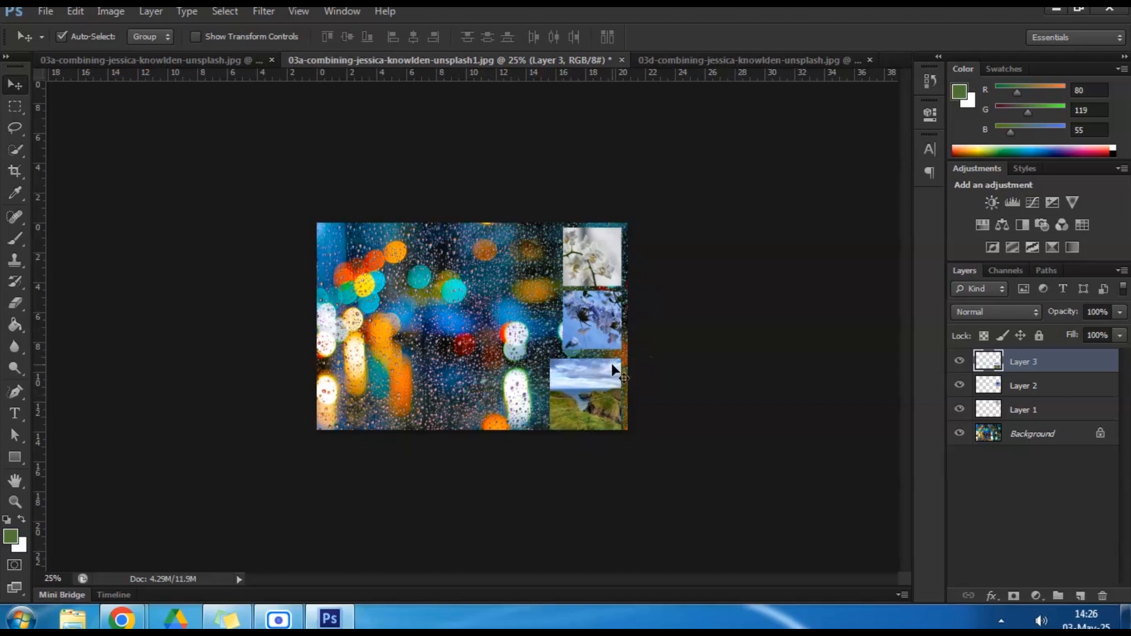
pyautogui.hotkey('ctrl', '+')
pyautogui.hotkey('ctrl', '+')
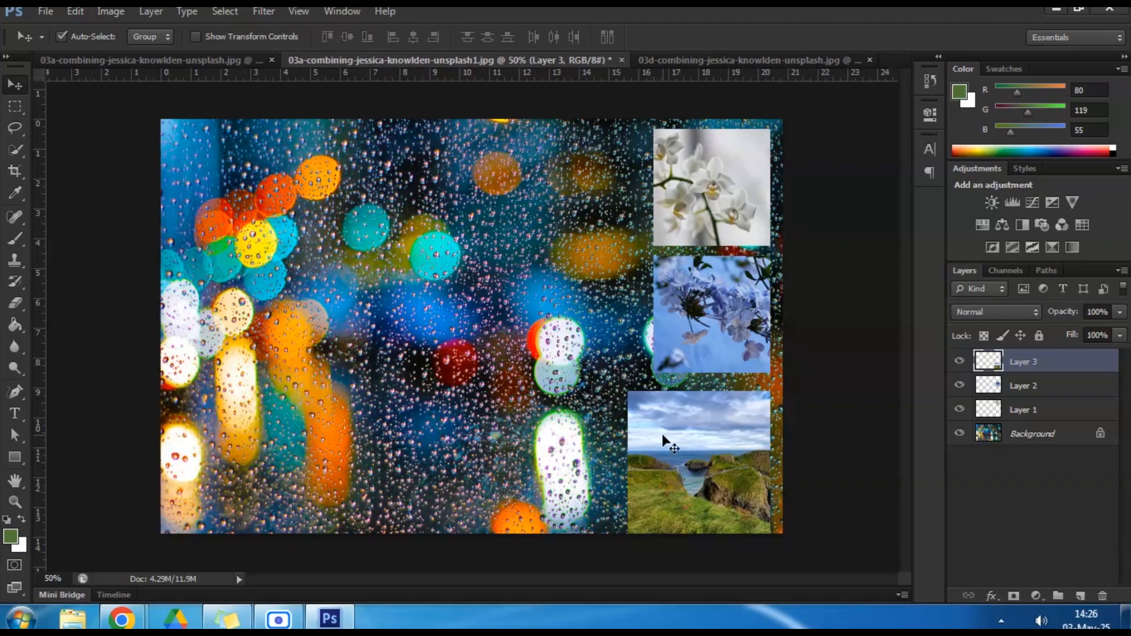
pyautogui.moveTo(664, 436); pyautogui.dragTo(669, 427)
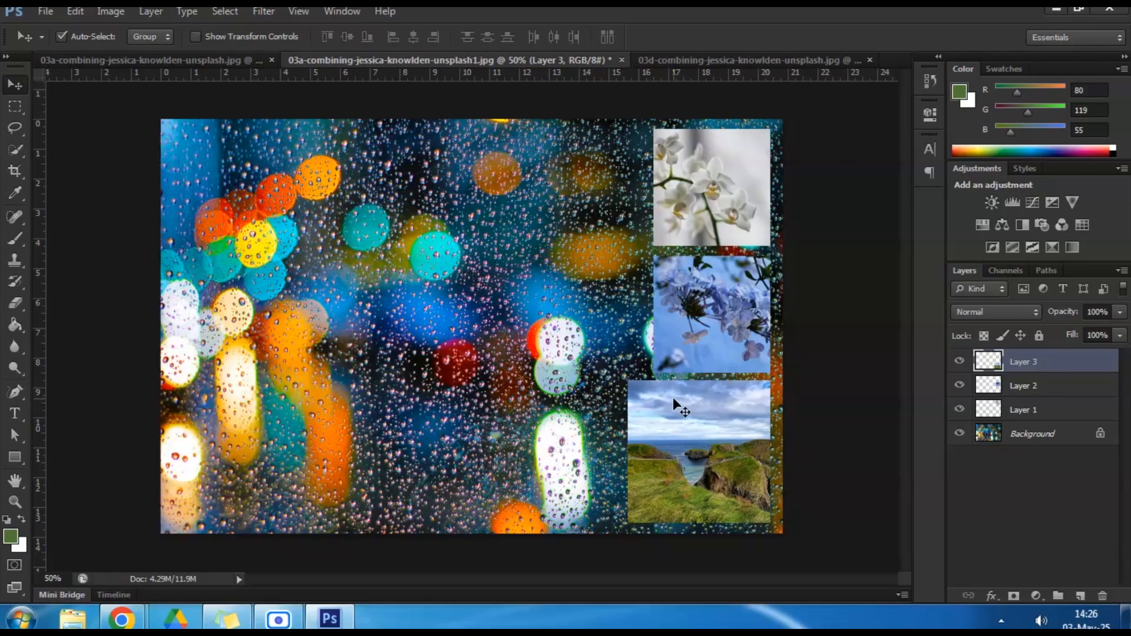
# Step: Scale the coastal landscape proportionally to about 80% and line up its left edge with the flower pictures, just below the blue one
pyautogui.hotkey('ctrl', 't')
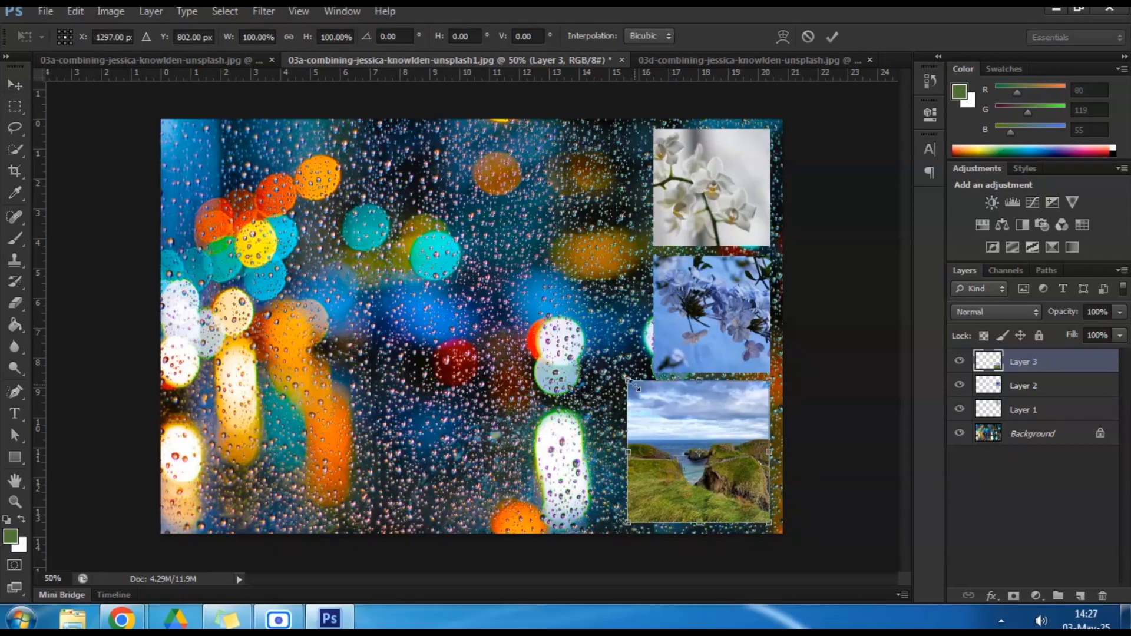
pyautogui.moveTo(636, 387); pyautogui.dragTo(645, 402)
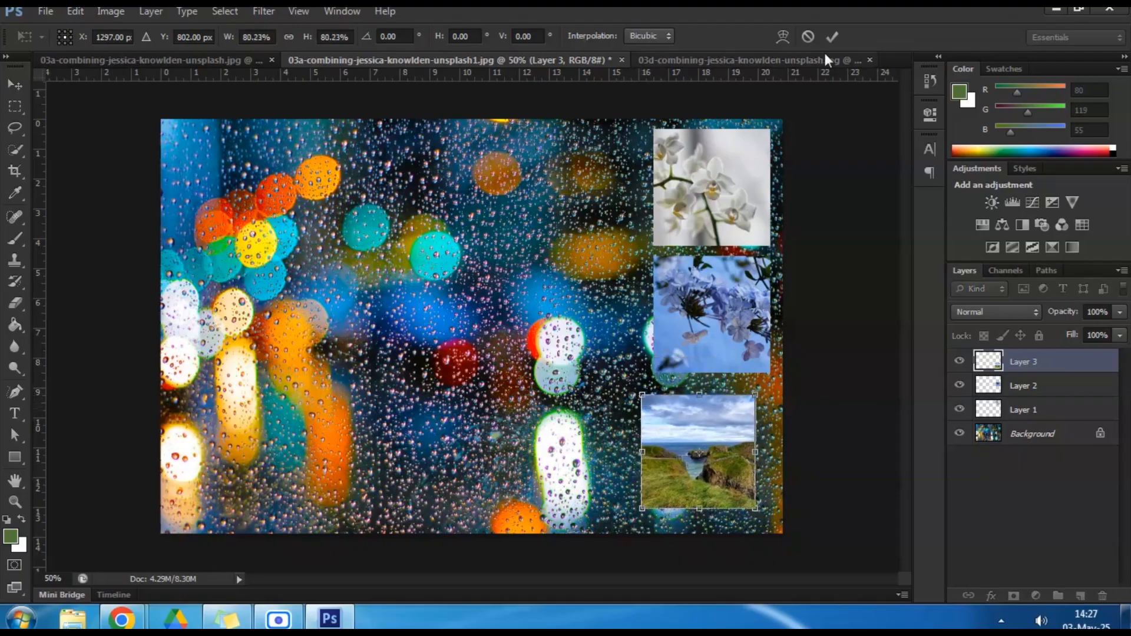
pyautogui.click(832, 37)
pyautogui.moveTo(710, 423); pyautogui.dragTo(722, 412)
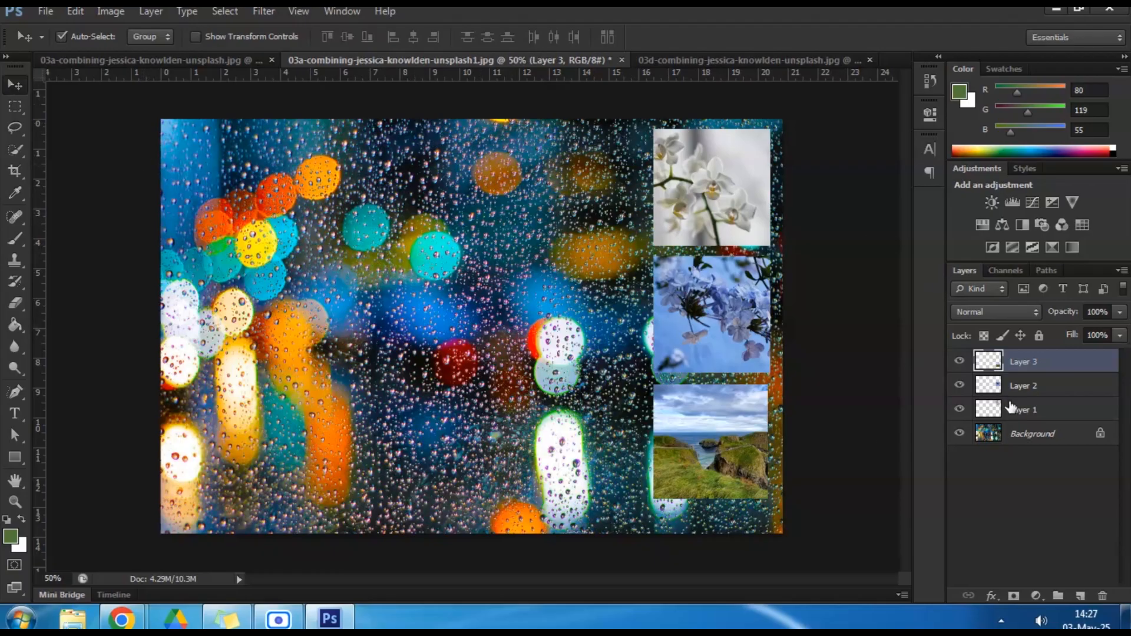
# Step: Select the whole canvas and align Layers 1, 2 and 3 to its horizontal centre, finally to its right edge
pyautogui.hotkey('ctrl', 'a')
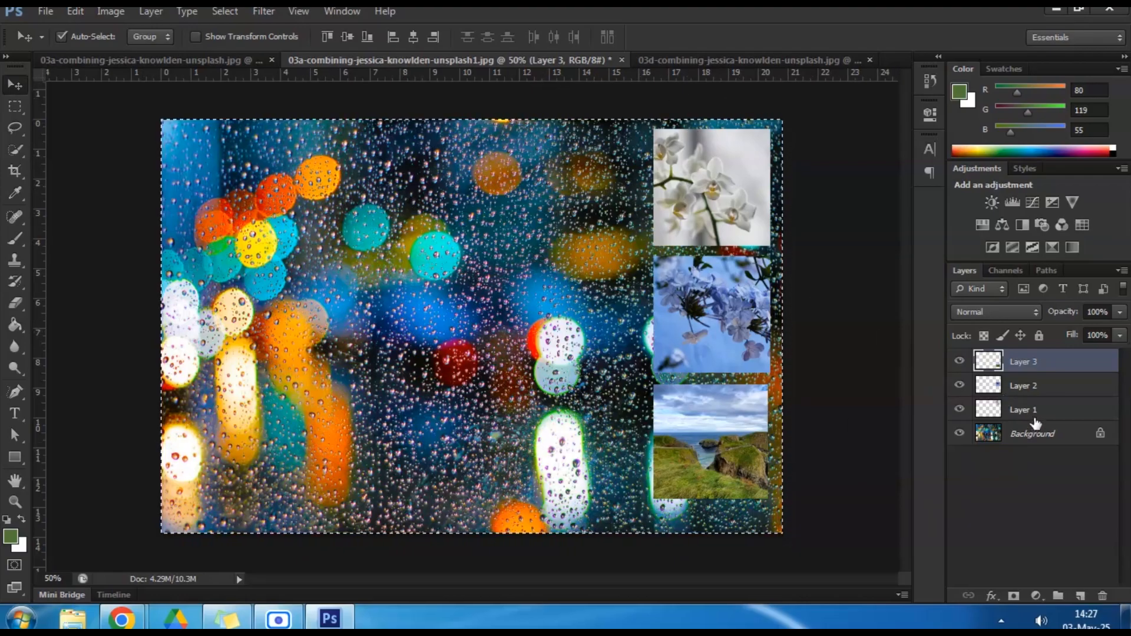
pyautogui.click(411, 40)
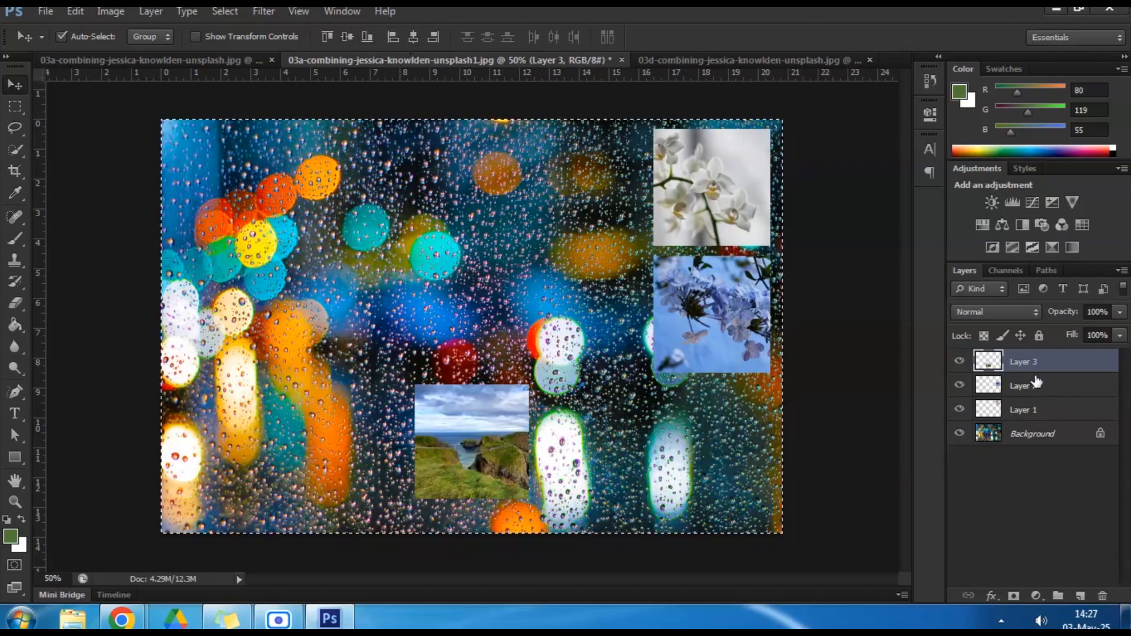
pyautogui.keyDown('shift'); pyautogui.click(1035, 411); pyautogui.keyUp('shift')
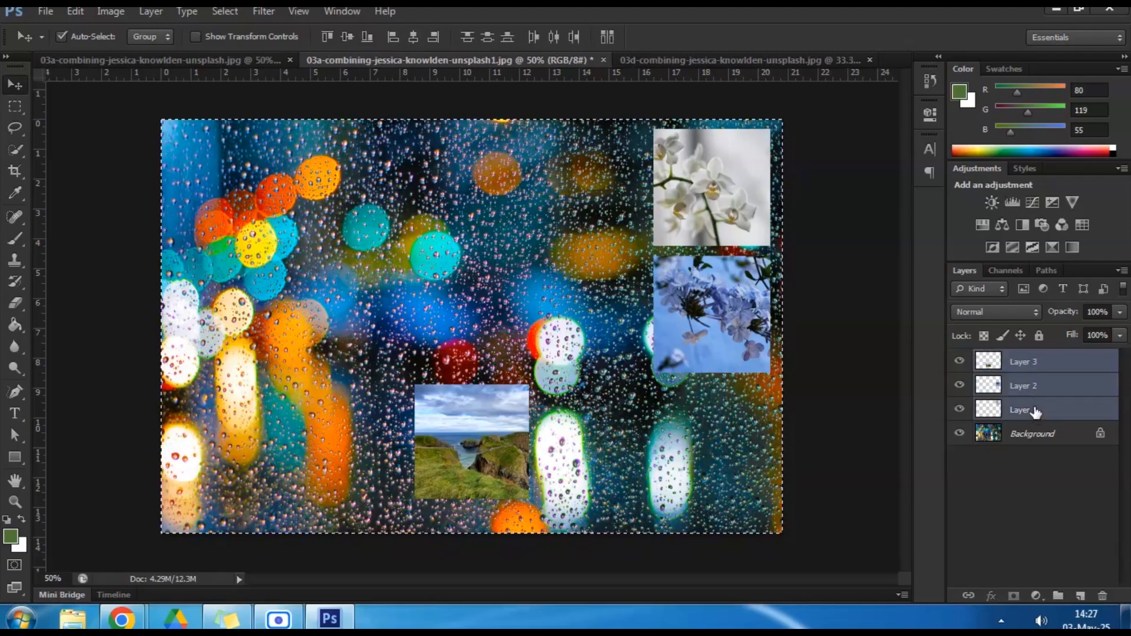
pyautogui.click(413, 36)
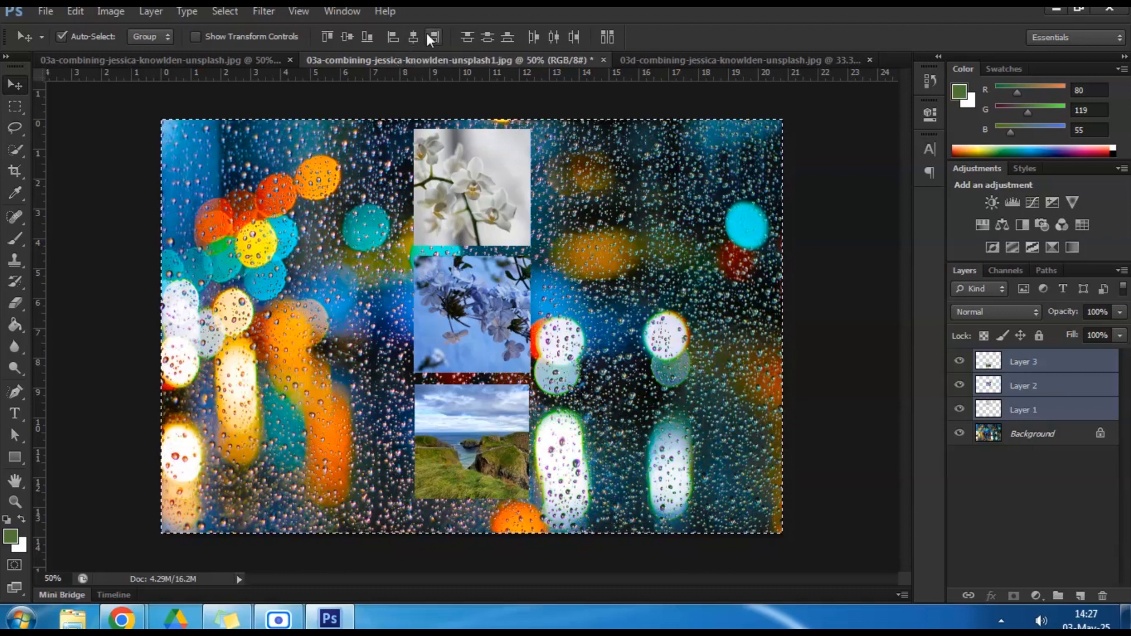
pyautogui.click(430, 38)
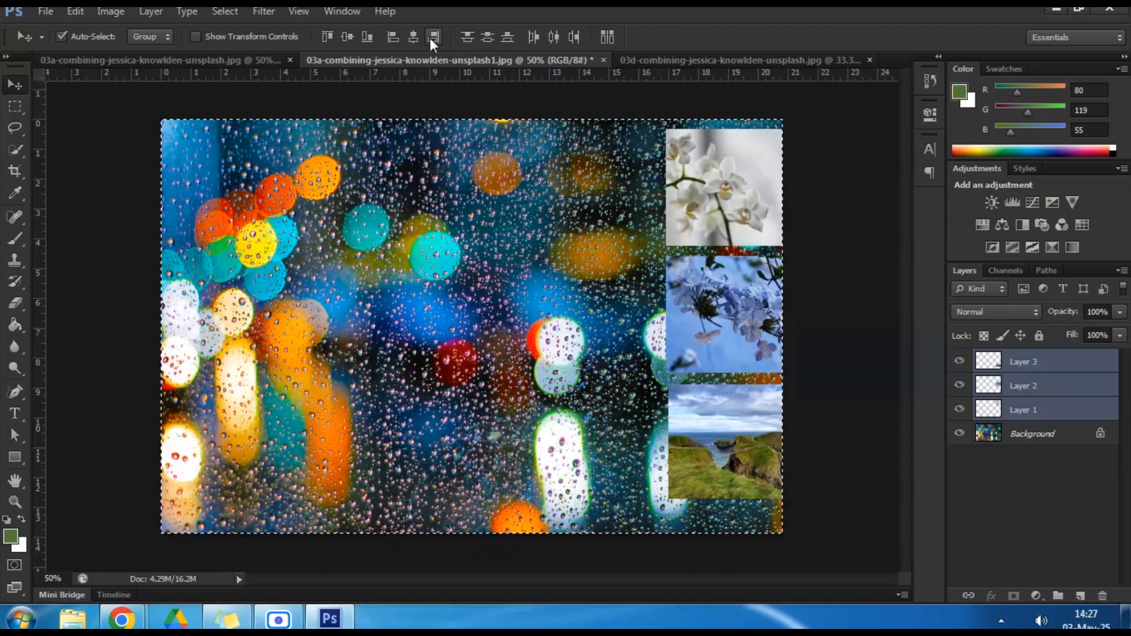
# Step: Try aligning the three picture layers to the canvas's vertical centre and undo that alignment
pyautogui.click(348, 38)
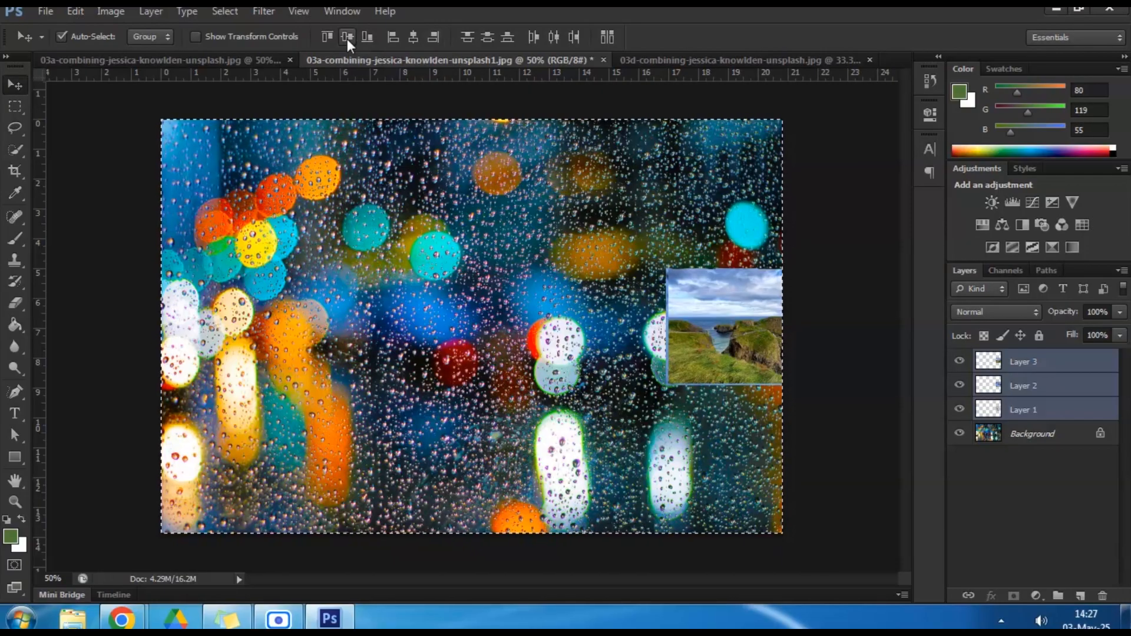
pyautogui.hotkey('ctrl', 'z')
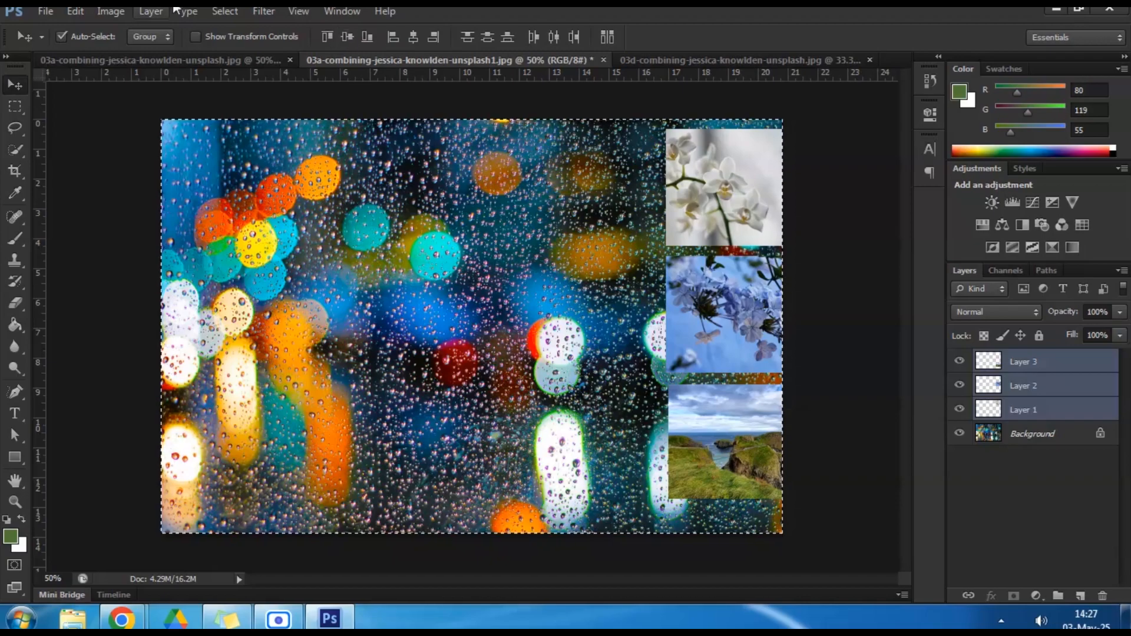
# Step: Deselect the canvas and shift the three picture layers together slightly left, leaving a narrow margin at the canvas's right edge
pyautogui.click(81, 10)
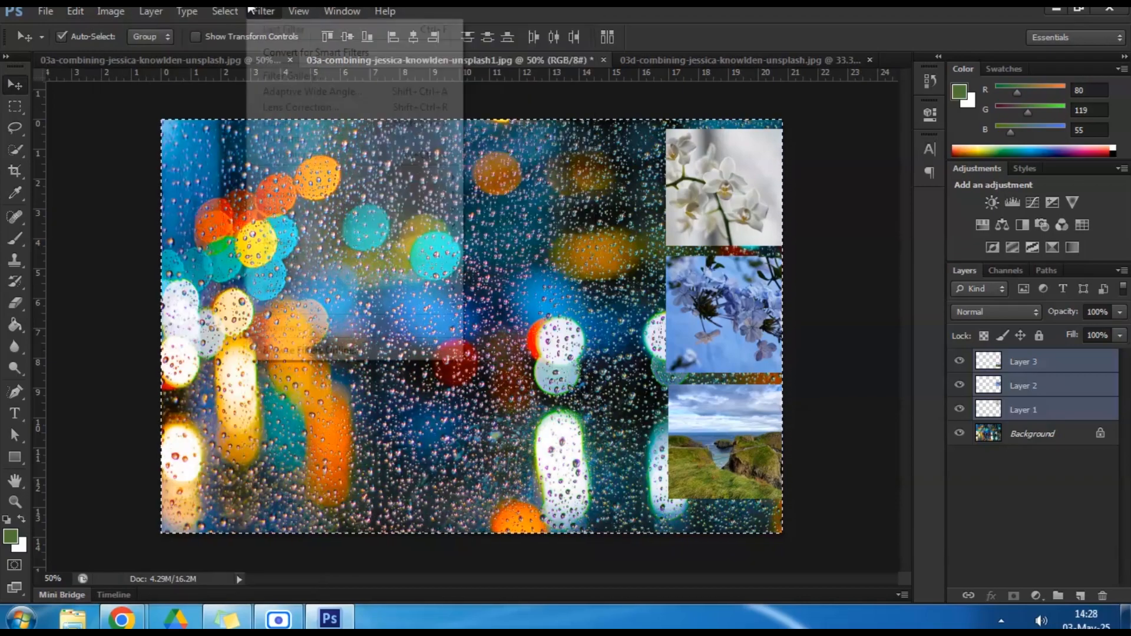
pyautogui.moveTo(111, 13)
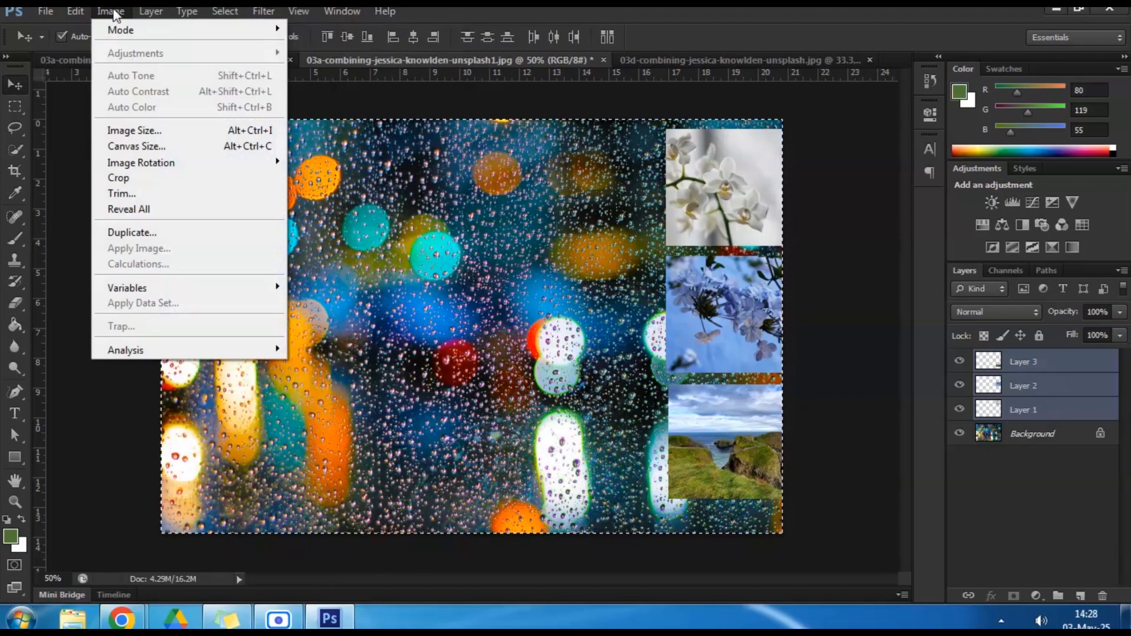
pyautogui.moveTo(385, 11)
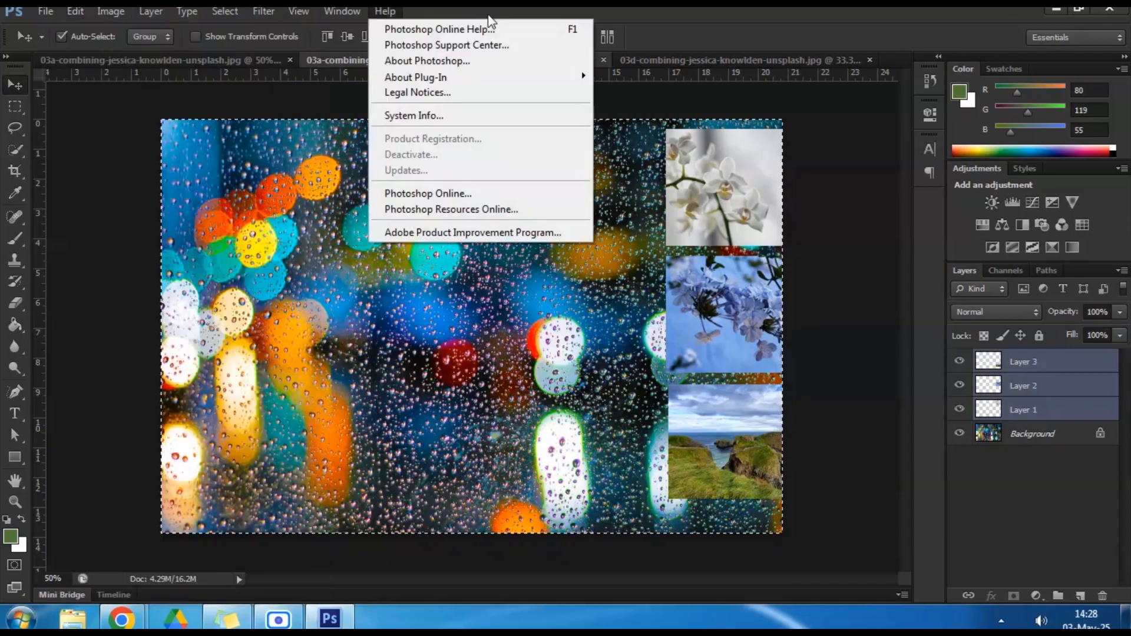
pyautogui.click(488, 12)
pyautogui.hotkey('ctrl', 'd')
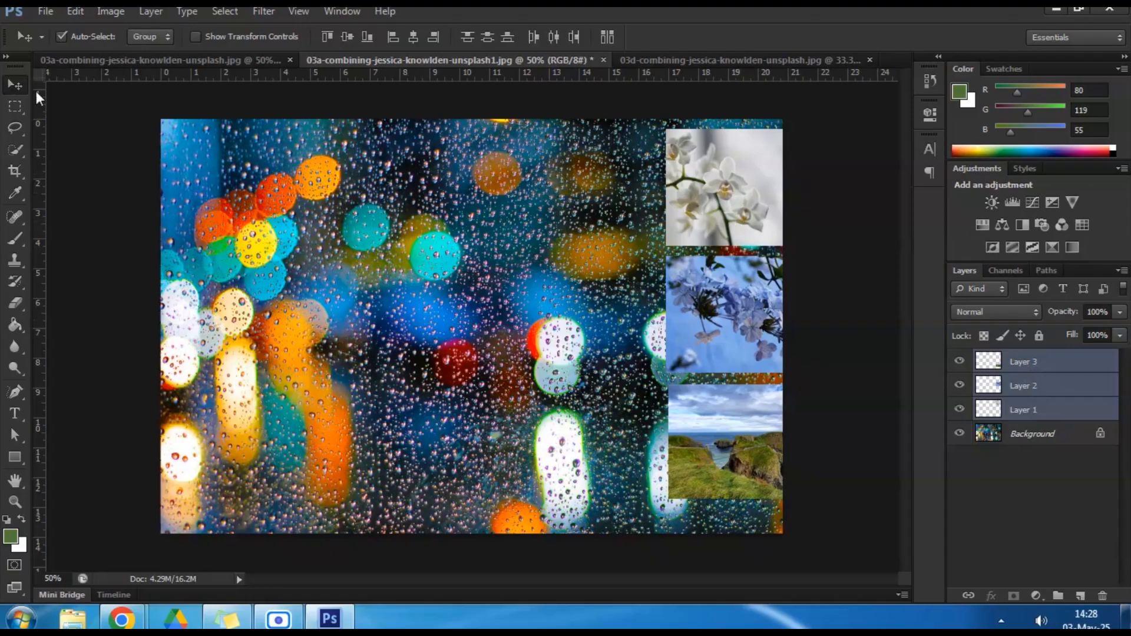
pyautogui.moveTo(718, 179)
pyautogui.mouseDown()
pyautogui.moveTo(704, 182)
pyautogui.moveTo(715, 186)
pyautogui.mouseUp()
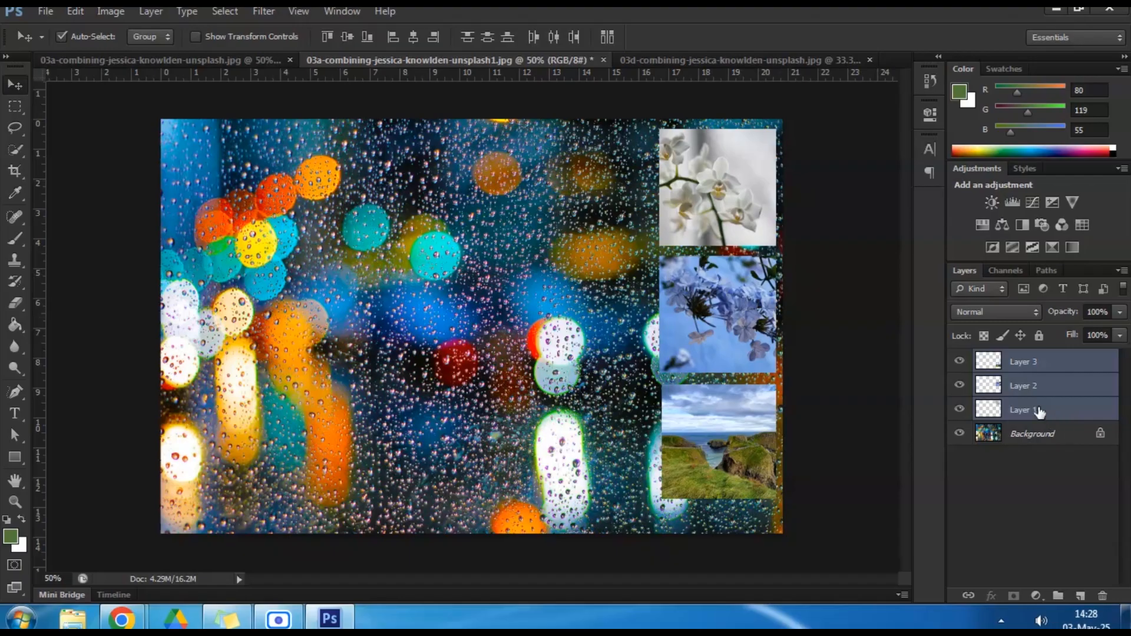
# Step: Duplicate the three picture layers leftward, then the resulting columns together, until five evenly spaced columns span the canvas
pyautogui.rightClick(1034, 365)
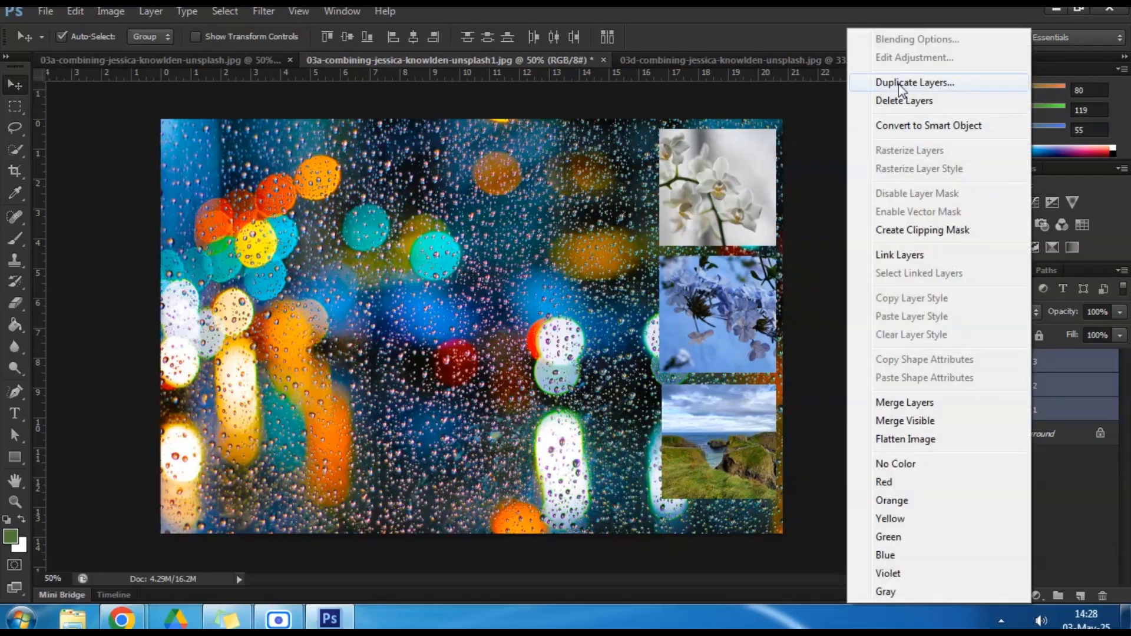
pyautogui.click(779, 9)
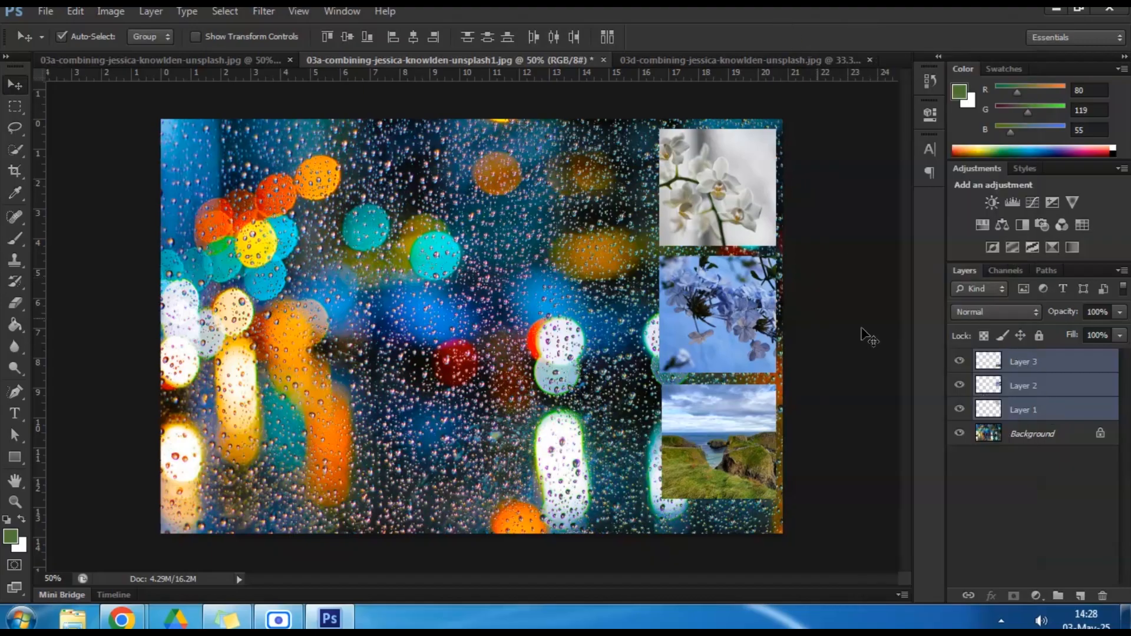
pyautogui.moveTo(714, 215); pyautogui.dragTo(467, 221)
pyautogui.click(1049, 362)
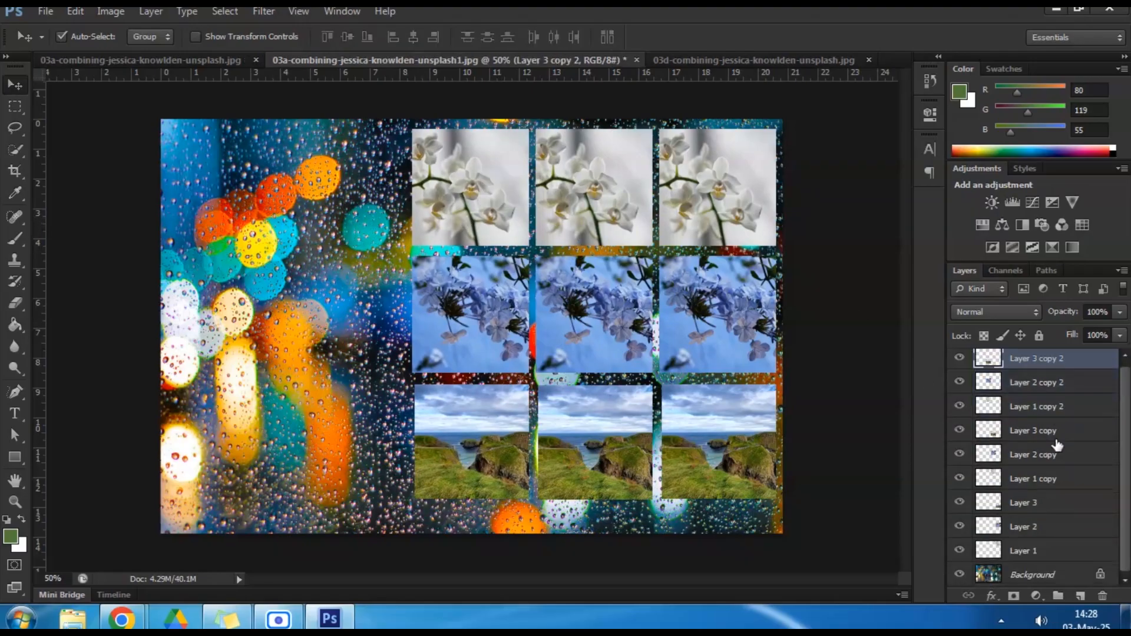
pyautogui.keyDown('shift'); pyautogui.click(1047, 555); pyautogui.keyUp('shift')
pyautogui.moveTo(700, 214); pyautogui.dragTo(329, 212)
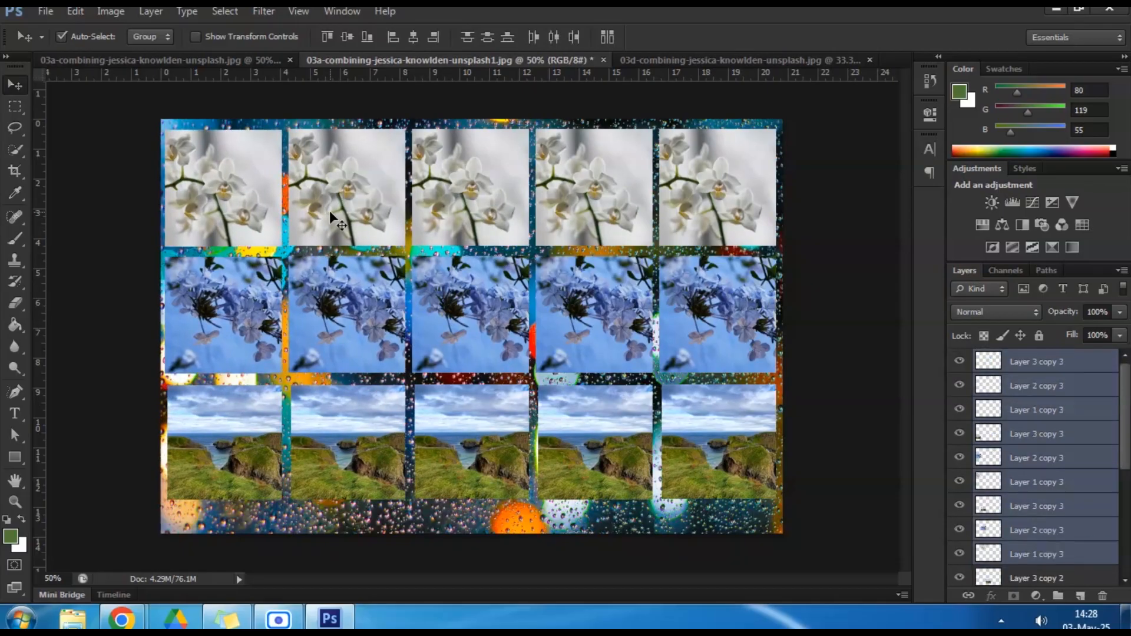
# Step: Identify the layer of the top-left orchid picture directly on the canvas and delete that layer
pyautogui.click(1073, 367)
pyautogui.click(961, 362)
pyautogui.click(960, 361)
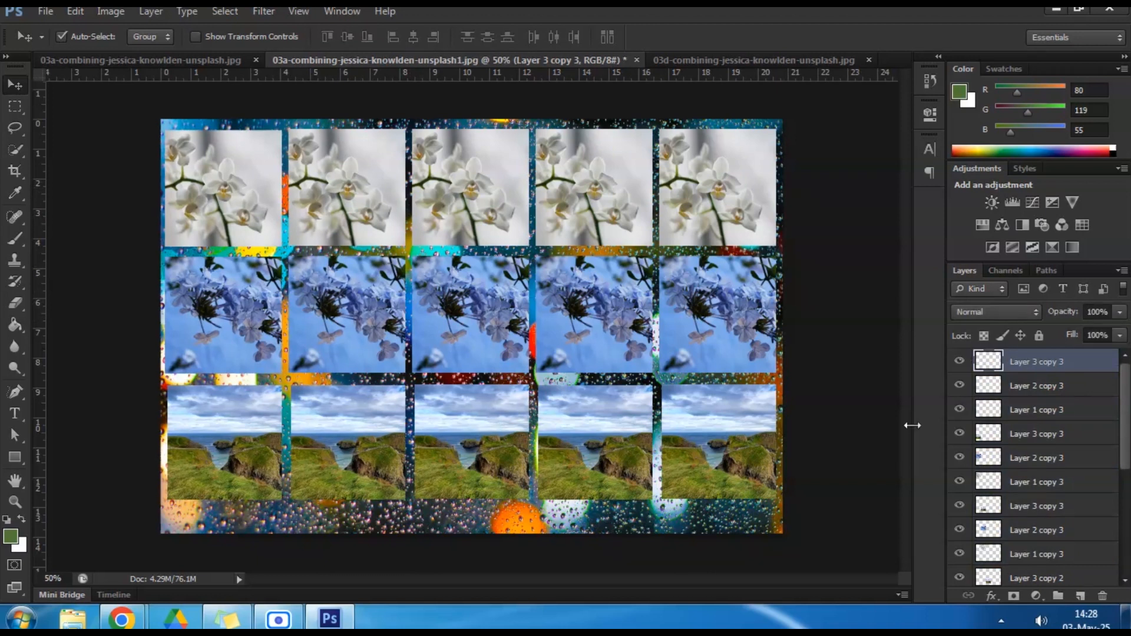
pyautogui.rightClick(227, 188)
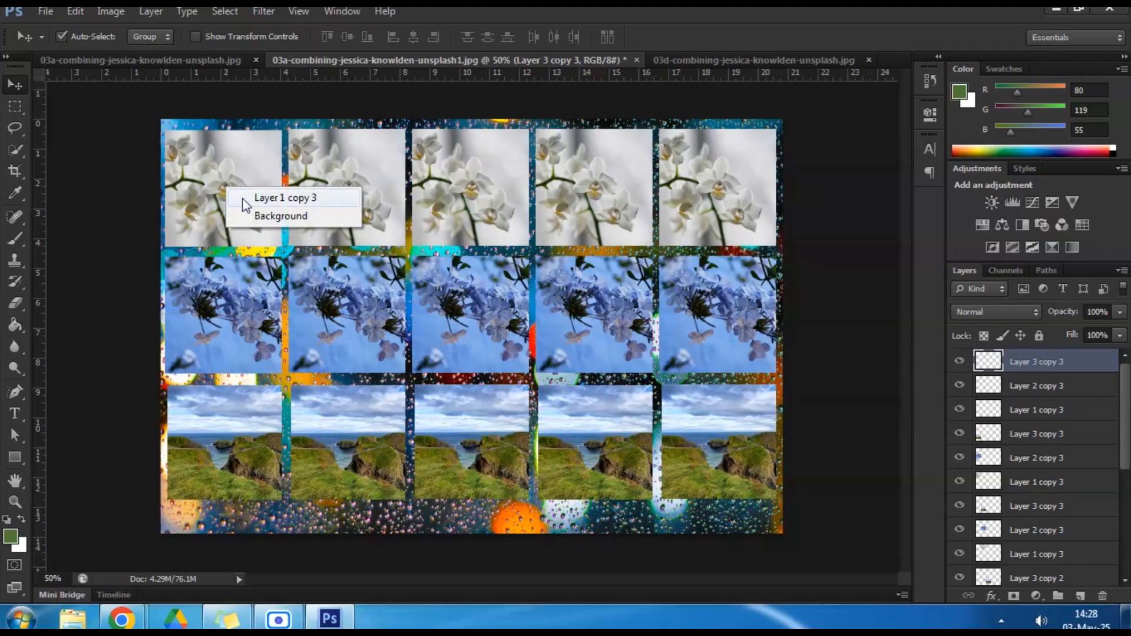
pyautogui.click(243, 200)
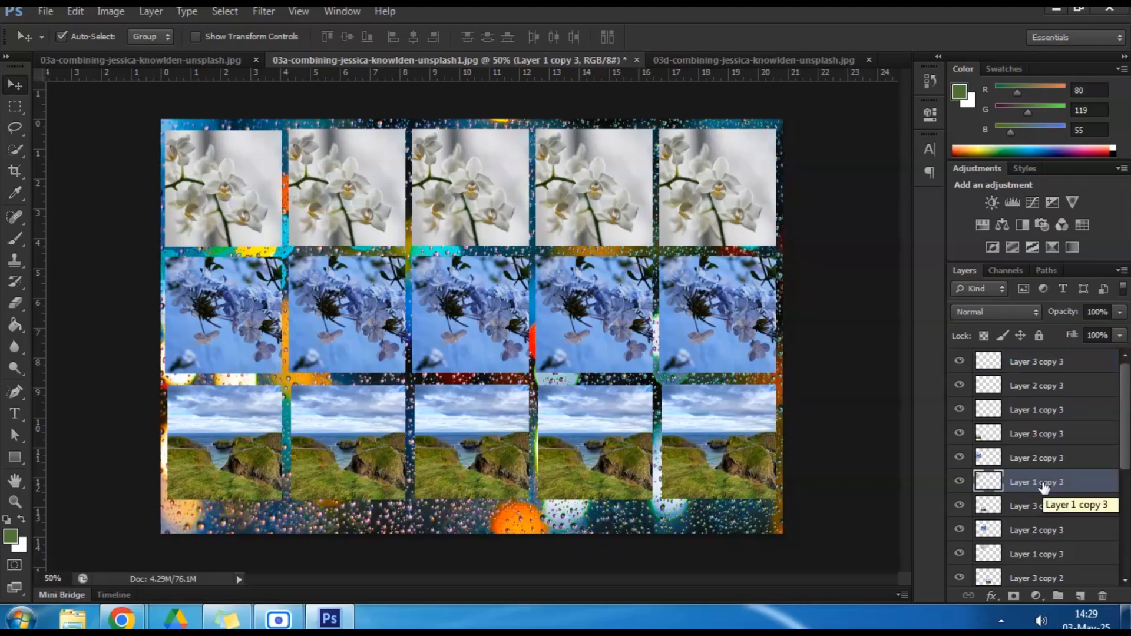
pyautogui.press('Delete')
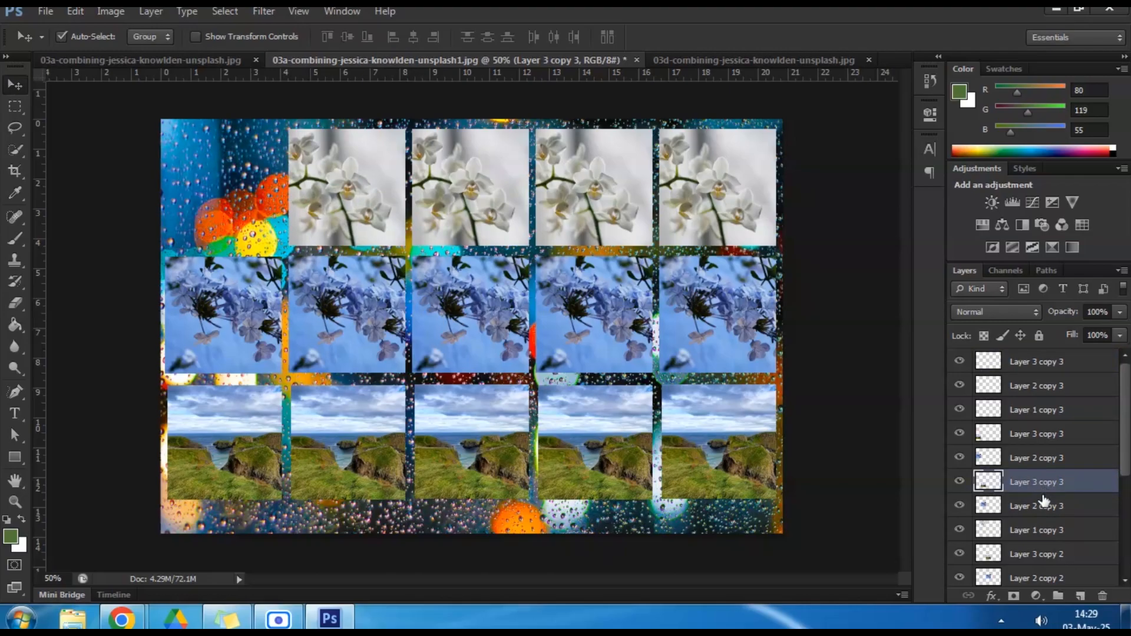
# Step: Check which pictures Layer 2 copy 3 and the top-right orchid's layer hold by toggling each layer's visibility off and on
pyautogui.click(1043, 514)
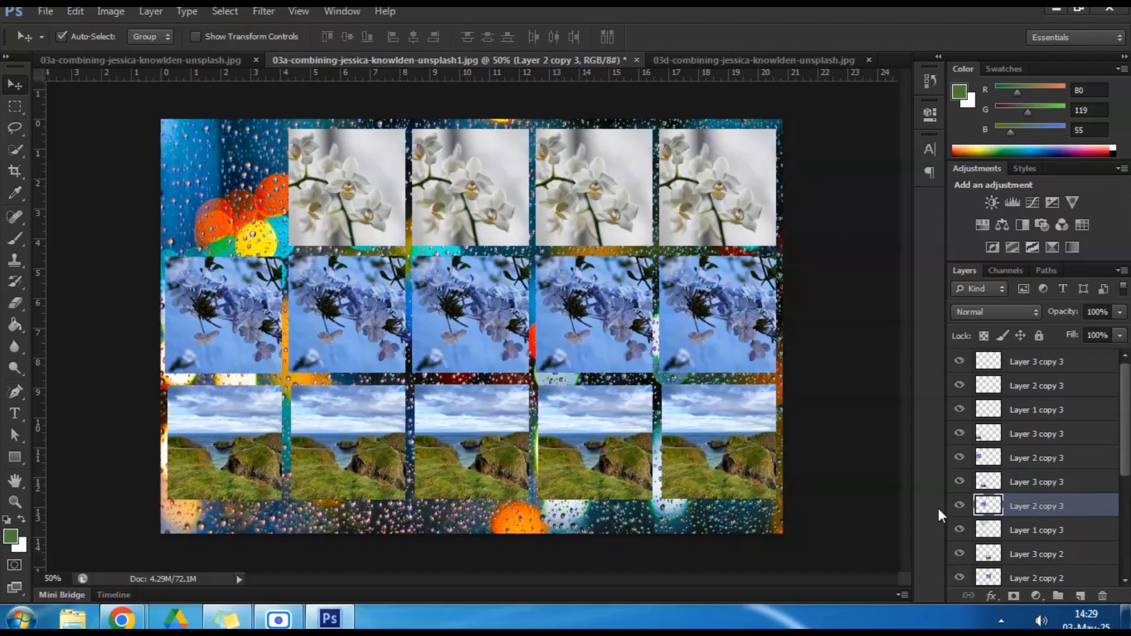
pyautogui.click(960, 507)
pyautogui.click(960, 506)
pyautogui.moveTo(1129, 434); pyautogui.dragTo(1127, 402)
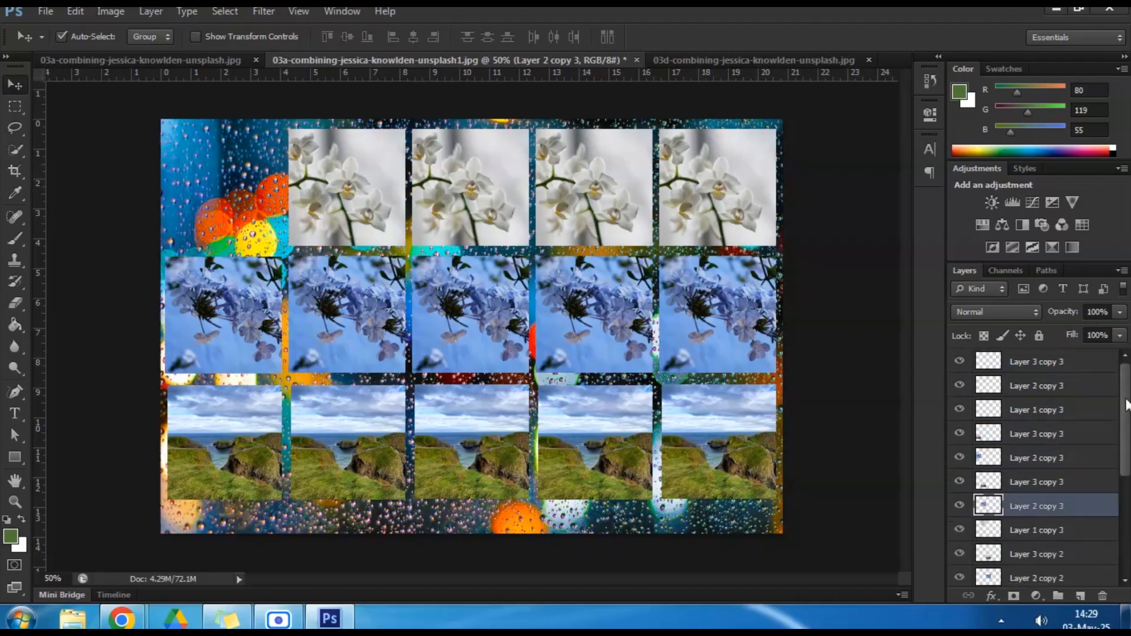
pyautogui.rightClick(698, 172)
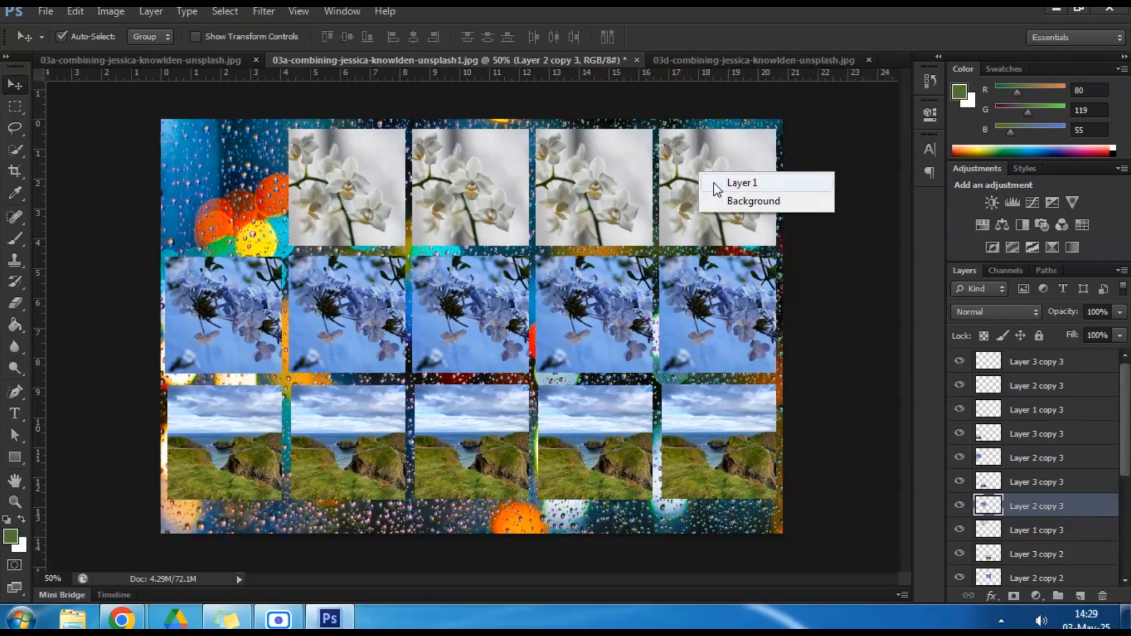
pyautogui.click(713, 182)
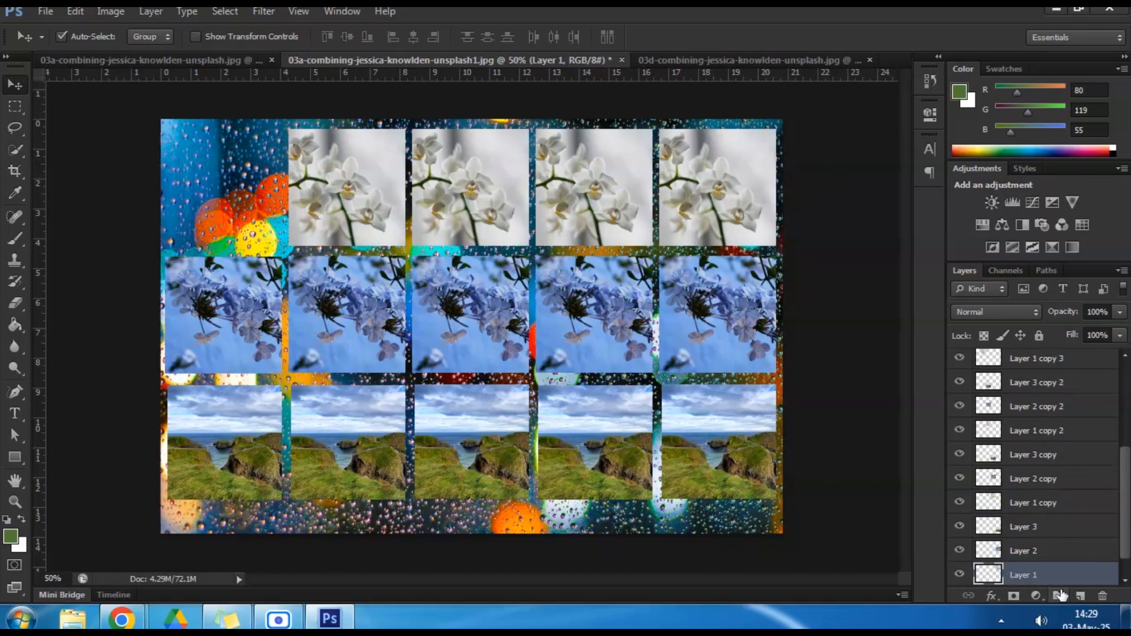
pyautogui.click(962, 575)
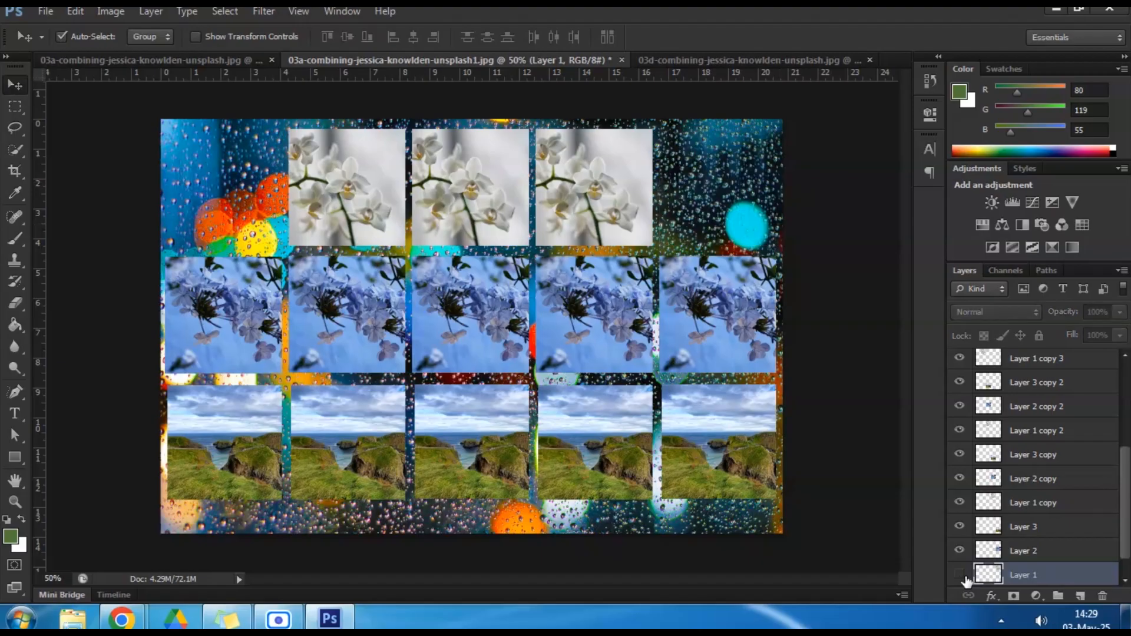
pyautogui.click(962, 576)
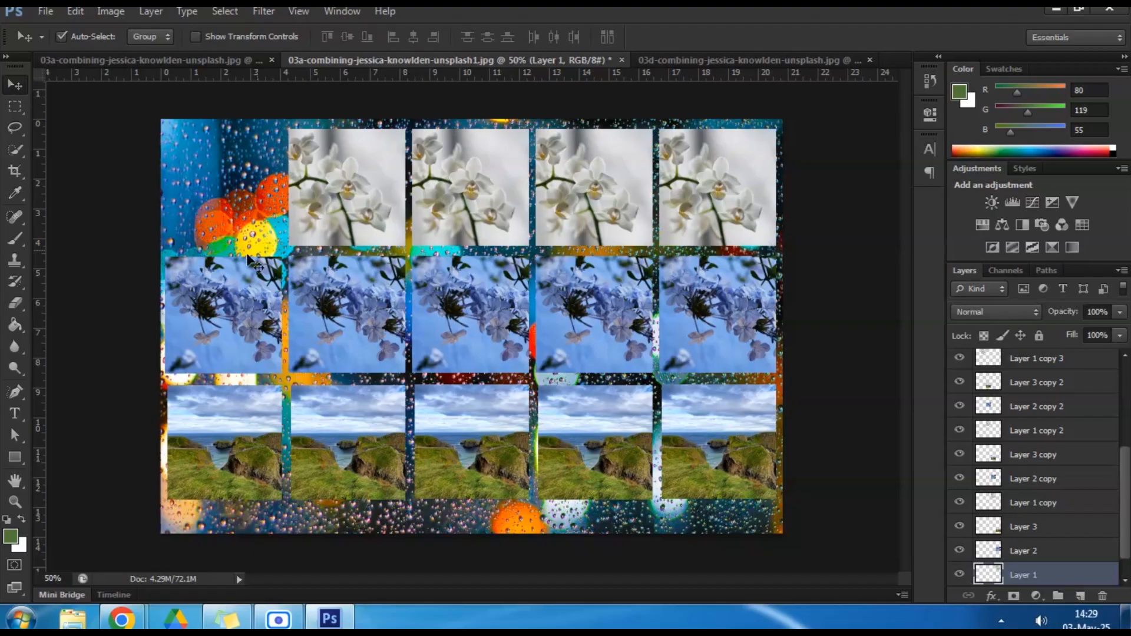
# Step: Duplicate the orchid picture in the second column into the empty top-left spot, aligned with its row
pyautogui.click(314, 215)
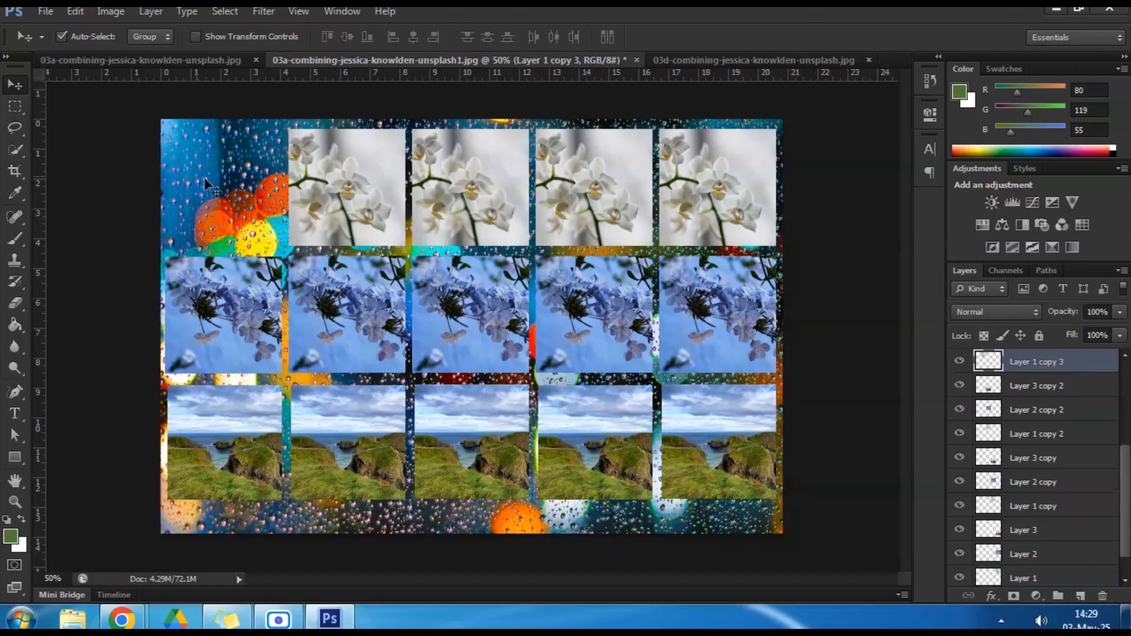
pyautogui.rightClick(329, 167)
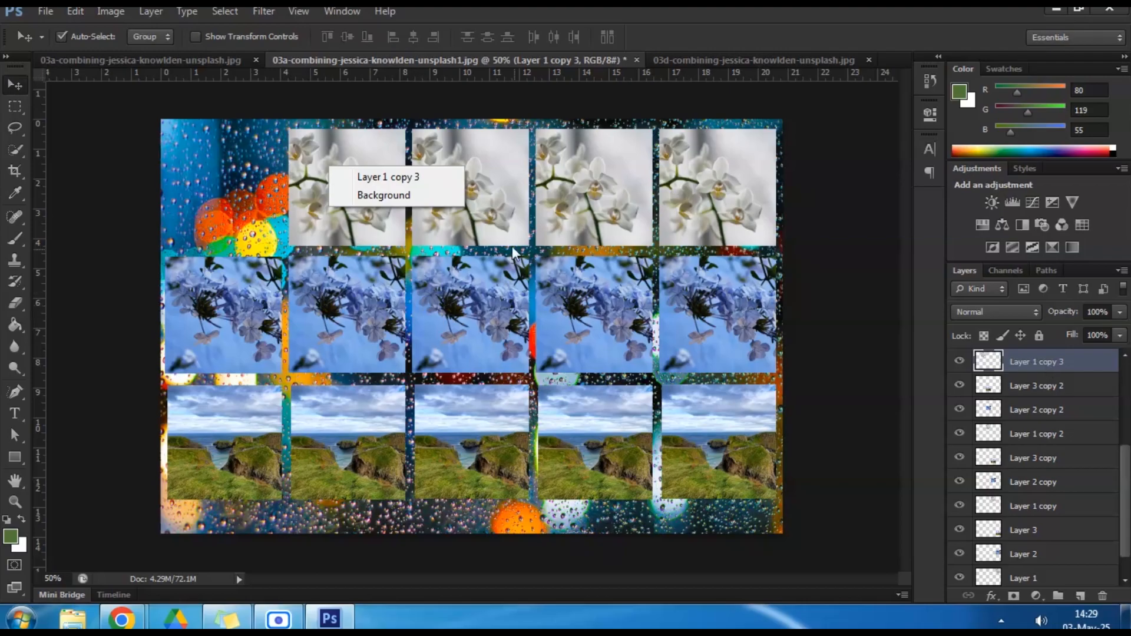
pyautogui.click(393, 179)
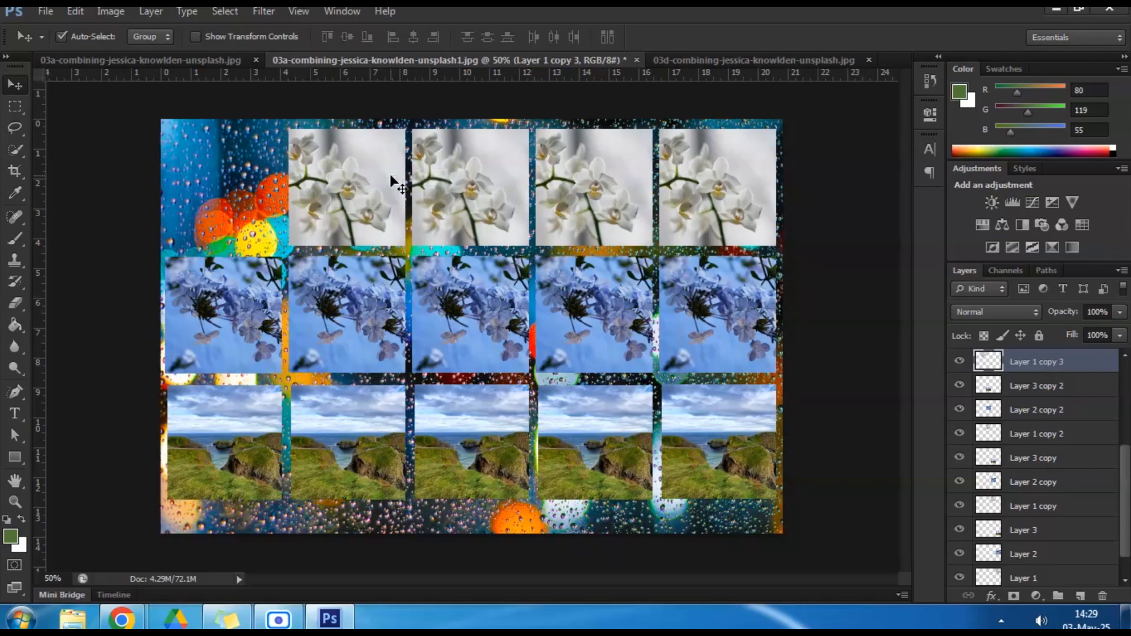
pyautogui.moveTo(347, 200); pyautogui.dragTo(225, 203)
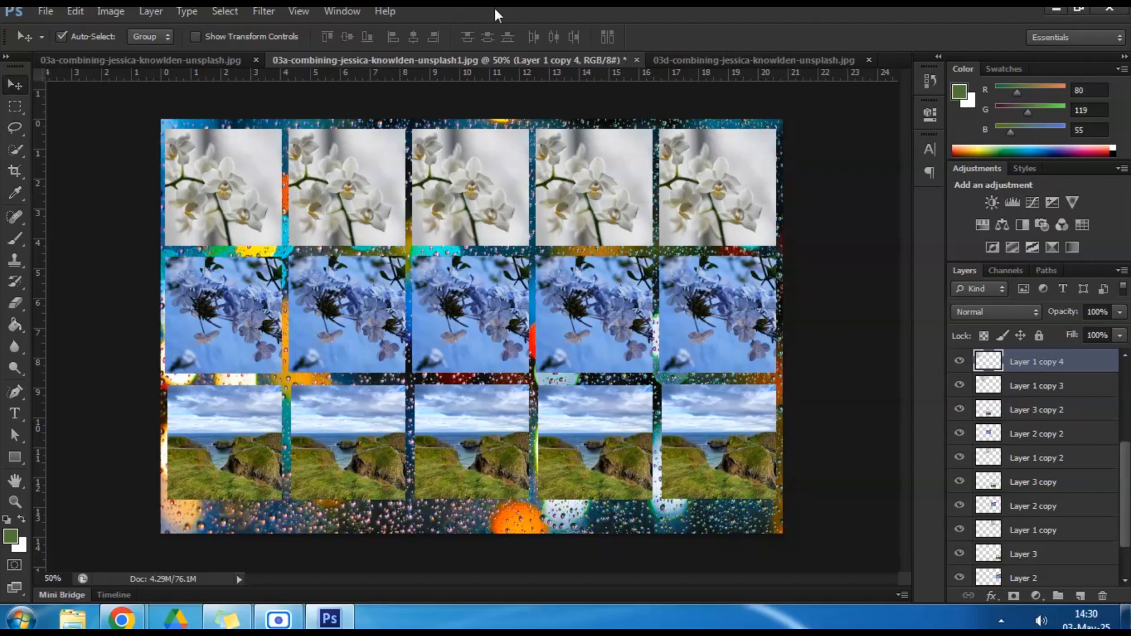
# Step: Close all open documents at once without saving their changes
pyautogui.click(48, 15)
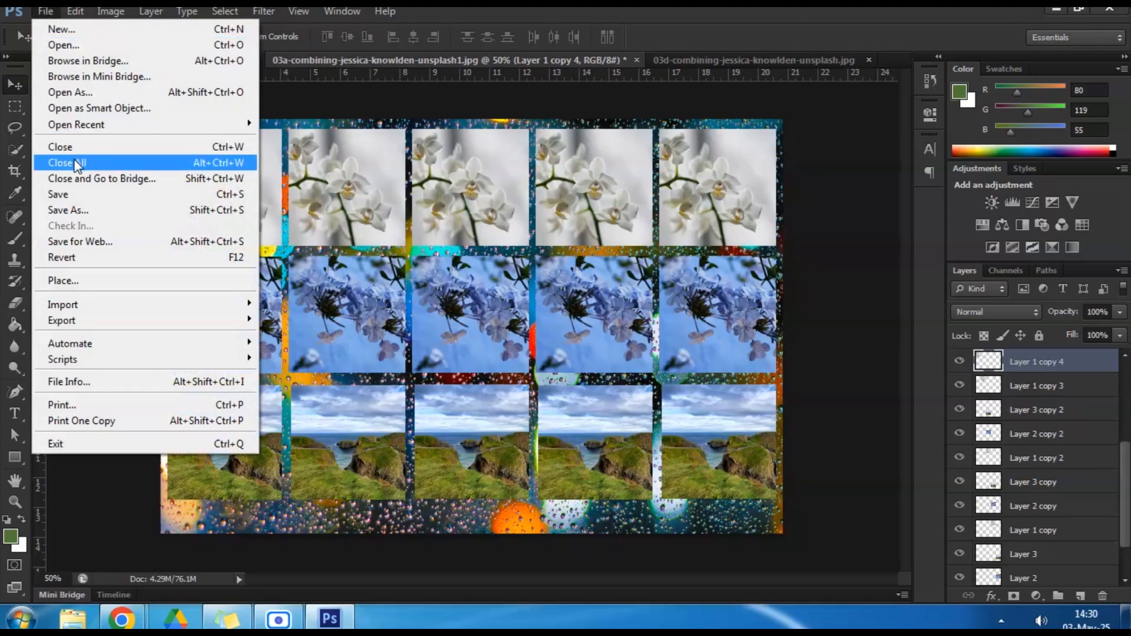
pyautogui.click(510, 11)
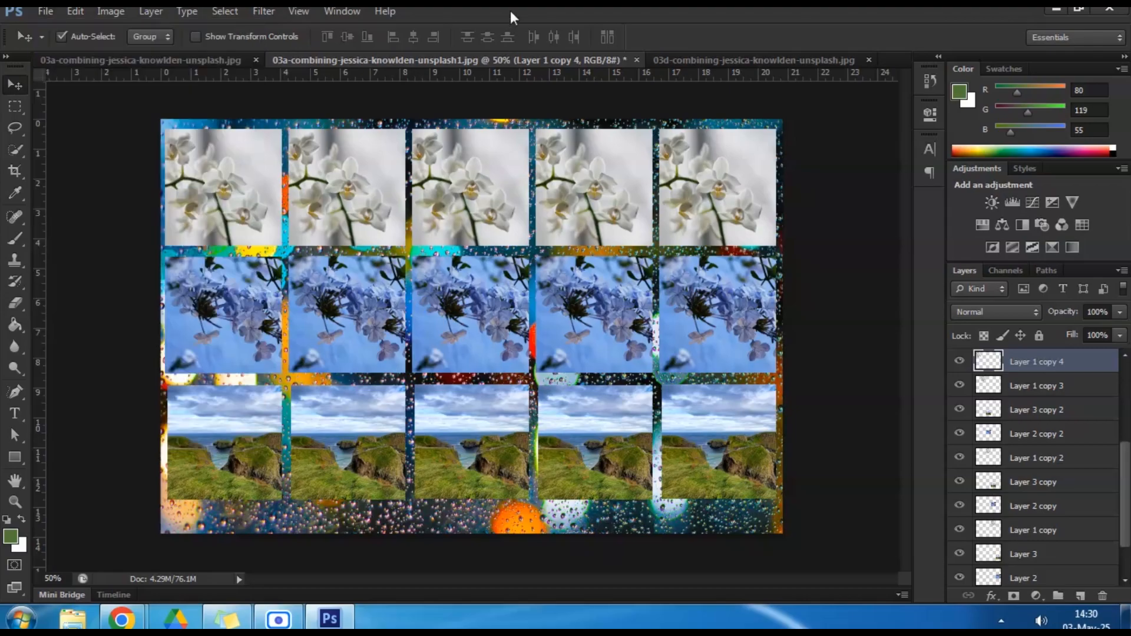
pyautogui.press('alt')
pyautogui.hotkey('ctrl', 'alt', 'w')
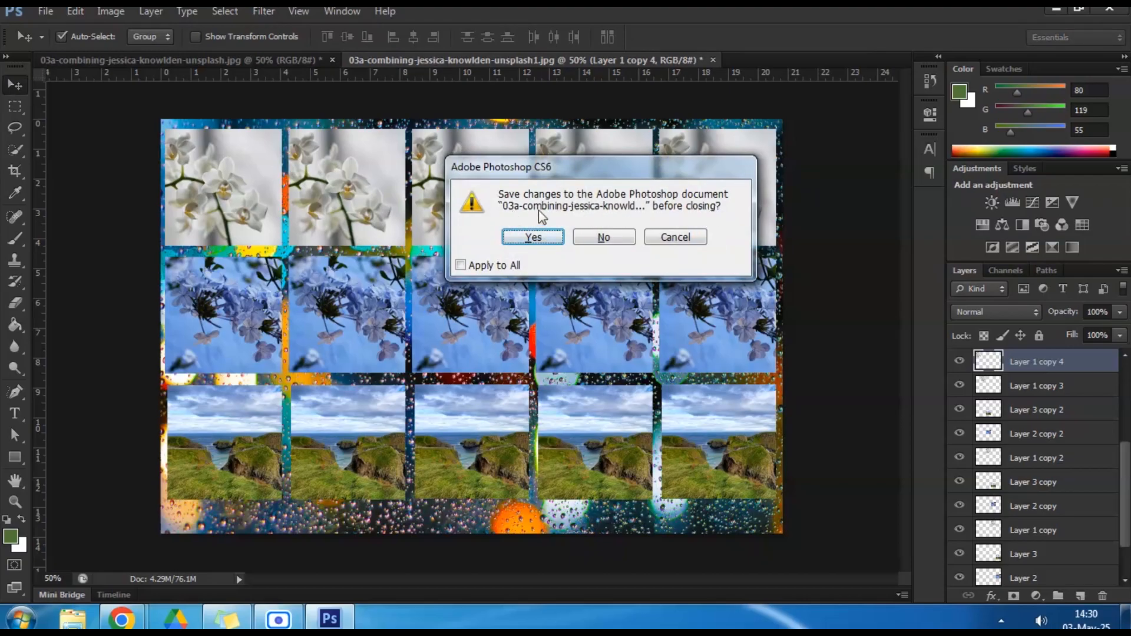
pyautogui.click(612, 238)
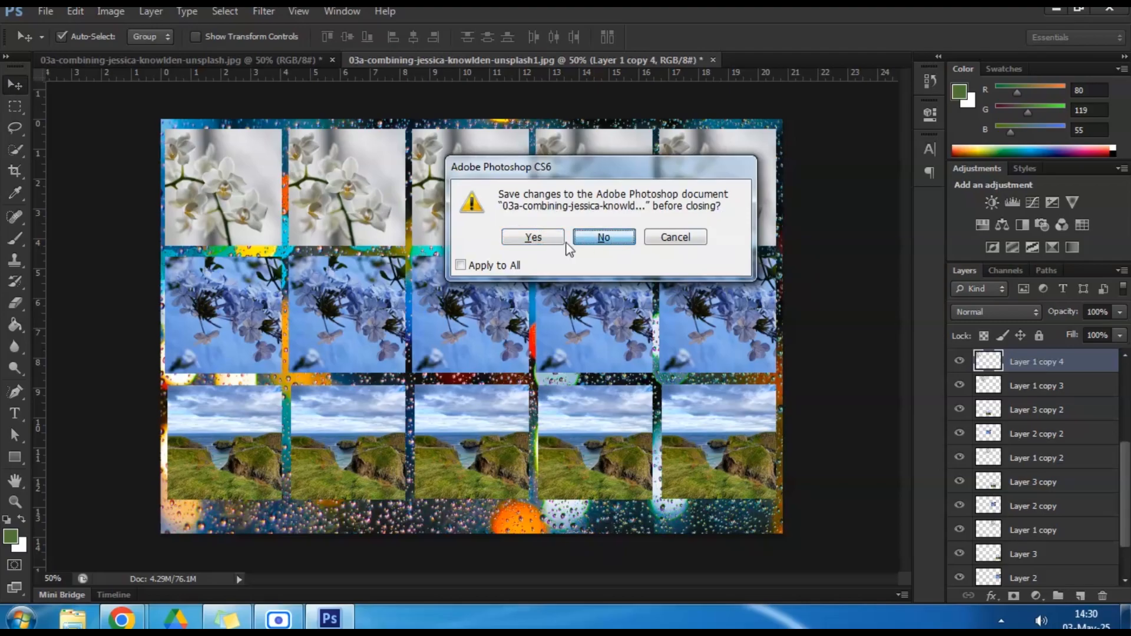
pyautogui.click(624, 235)
pyautogui.click(624, 236)
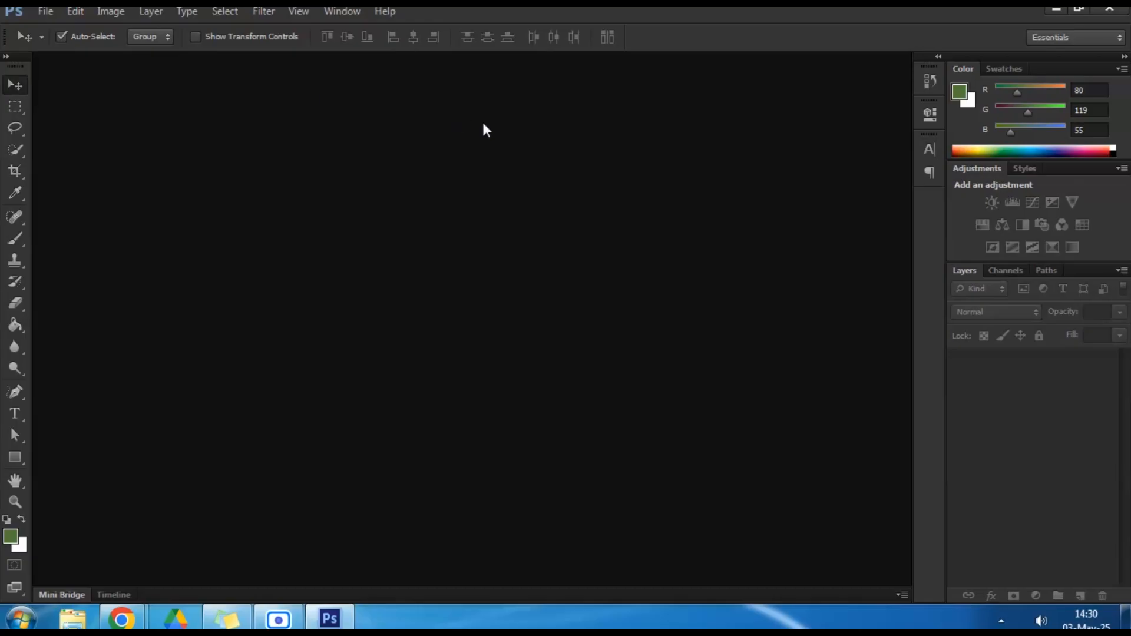
# Step: Create a new A4 document from the International Paper preset, with its width and height measured in centimeters
pyautogui.click(46, 12)
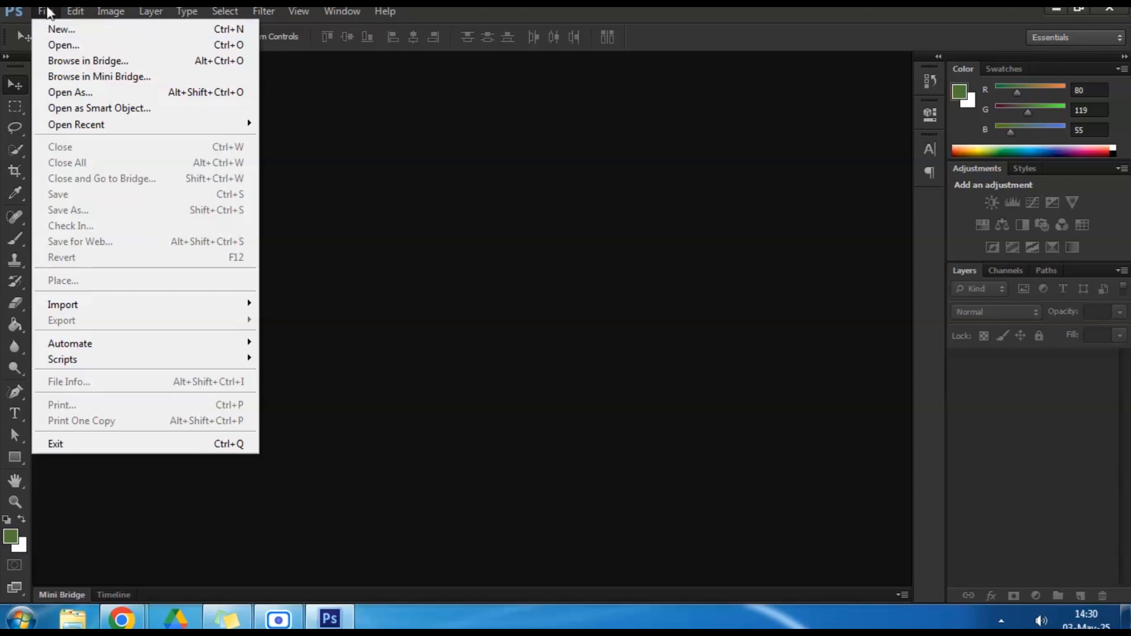
pyautogui.click(50, 28)
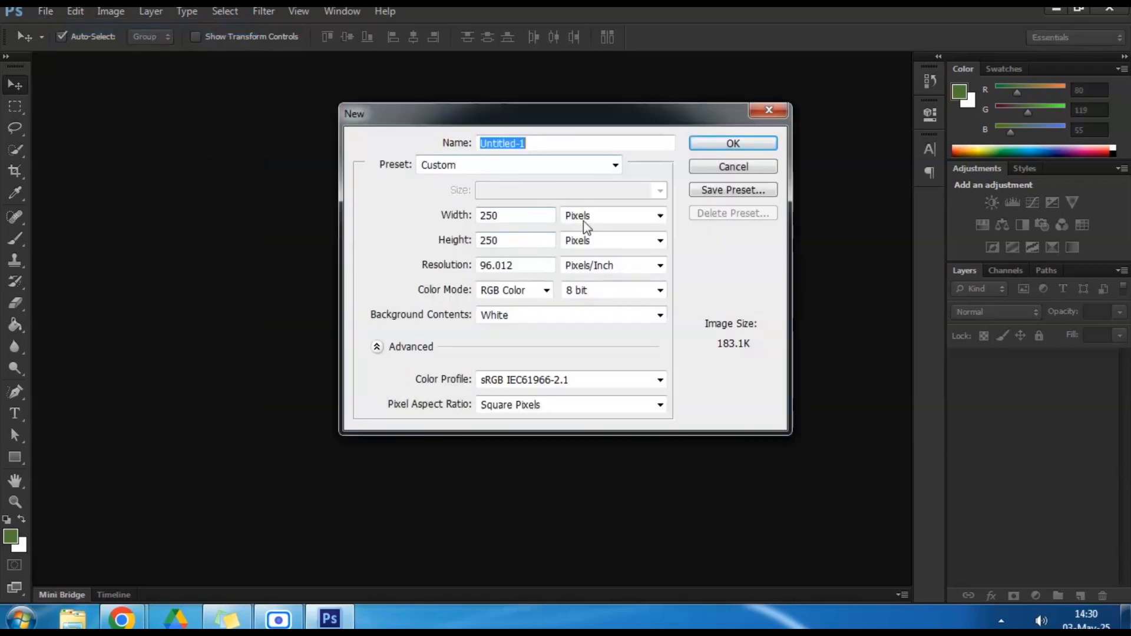
pyautogui.click(593, 168)
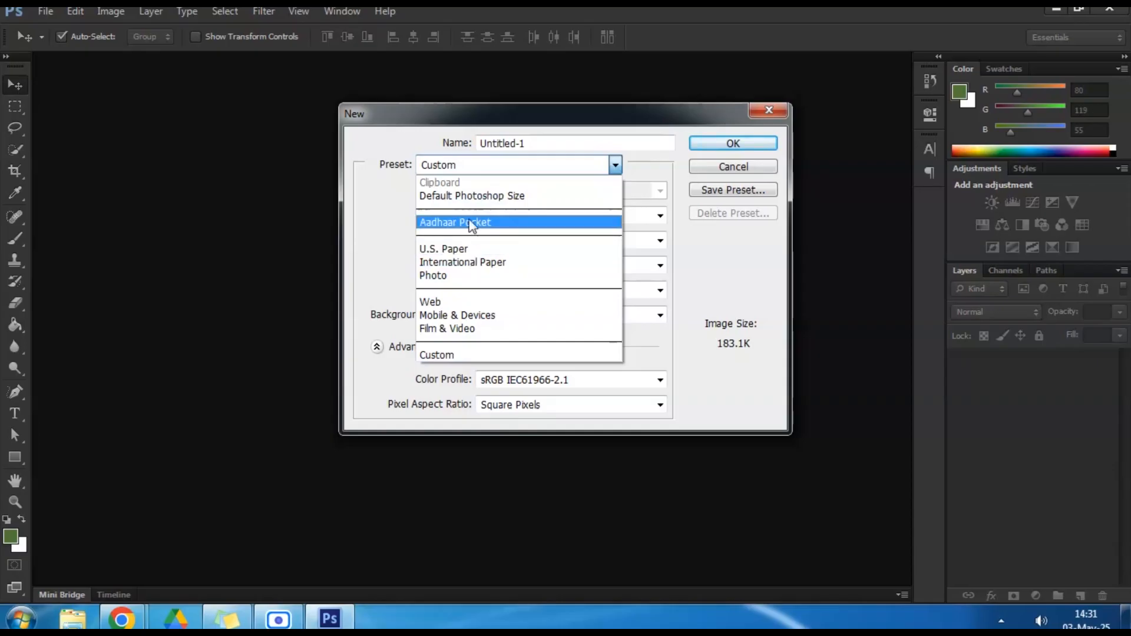
pyautogui.click(440, 266)
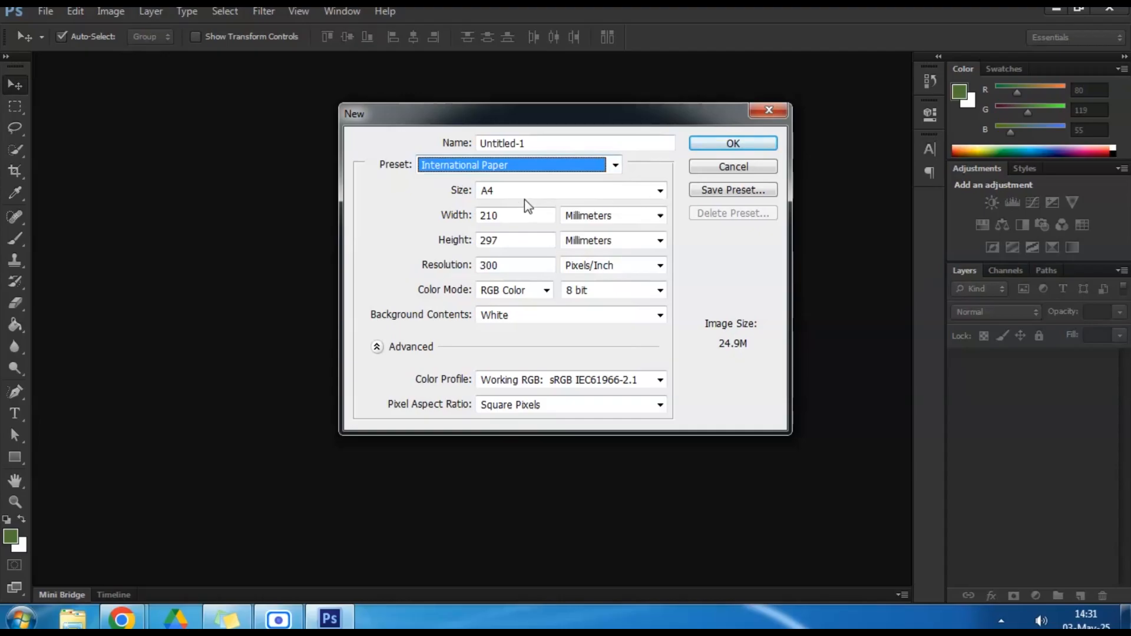
pyautogui.click(660, 191)
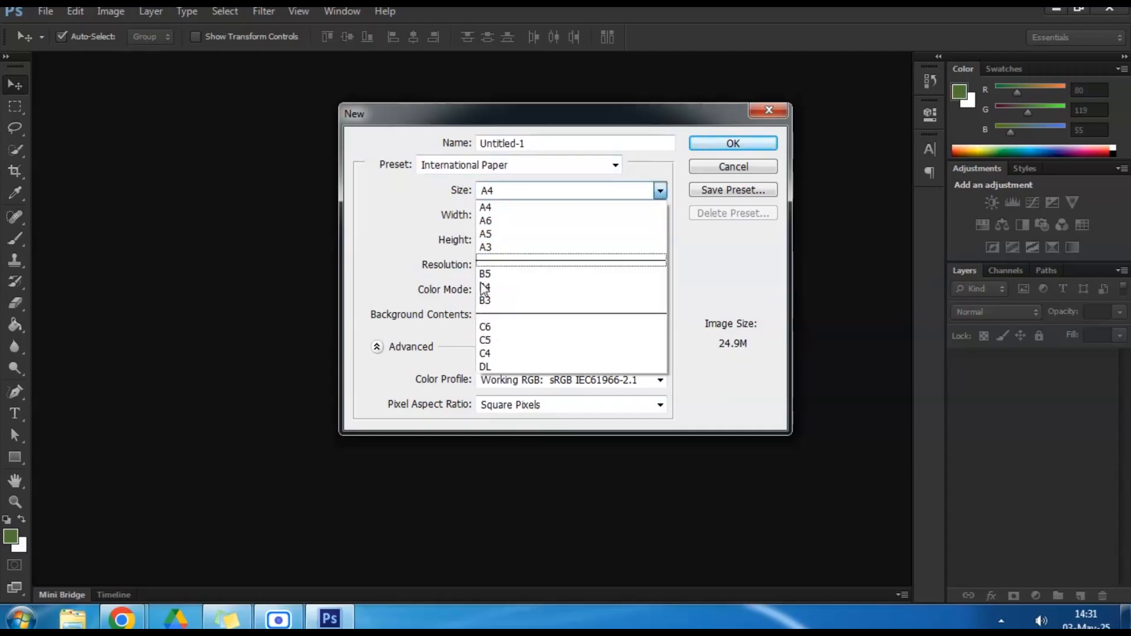
pyautogui.click(494, 221)
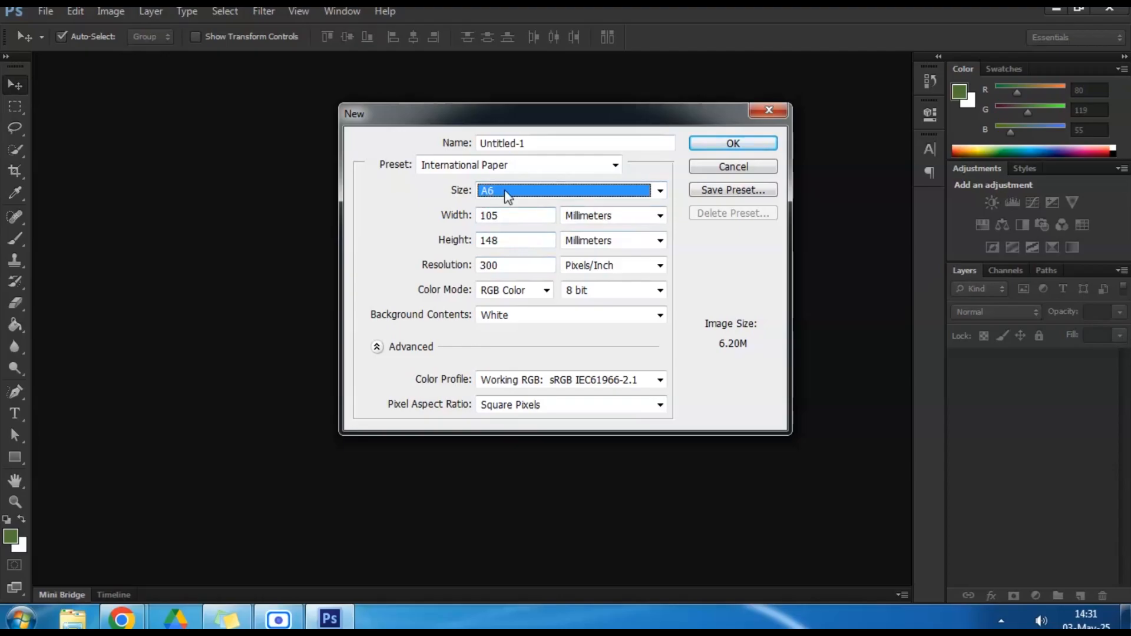
pyautogui.click(508, 197)
pyautogui.click(498, 203)
pyautogui.click(660, 216)
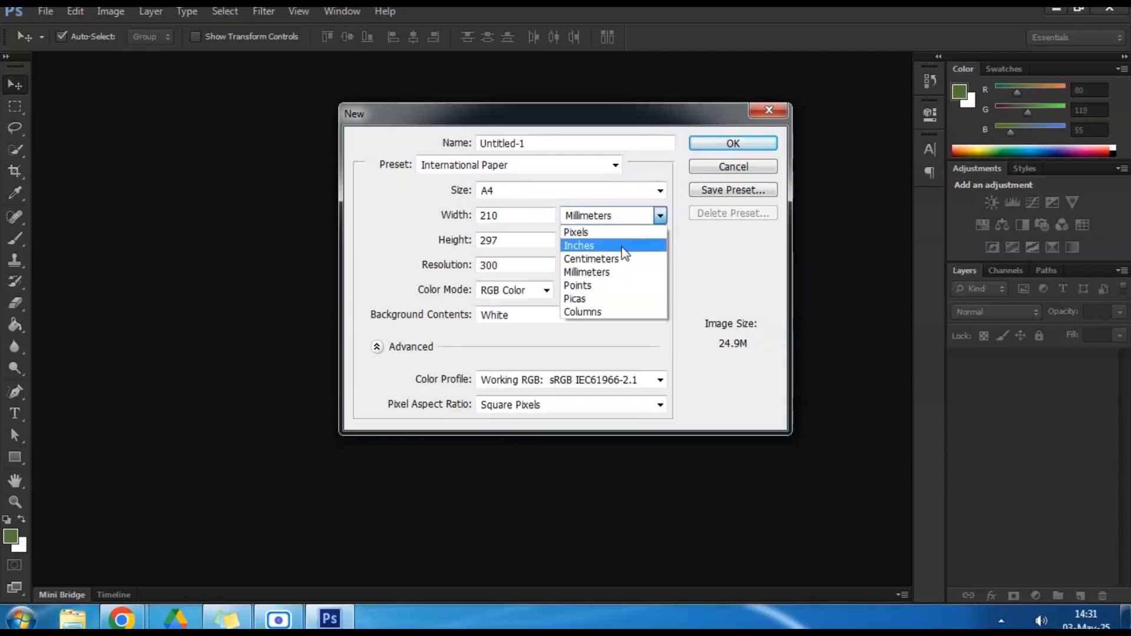
pyautogui.click(623, 260)
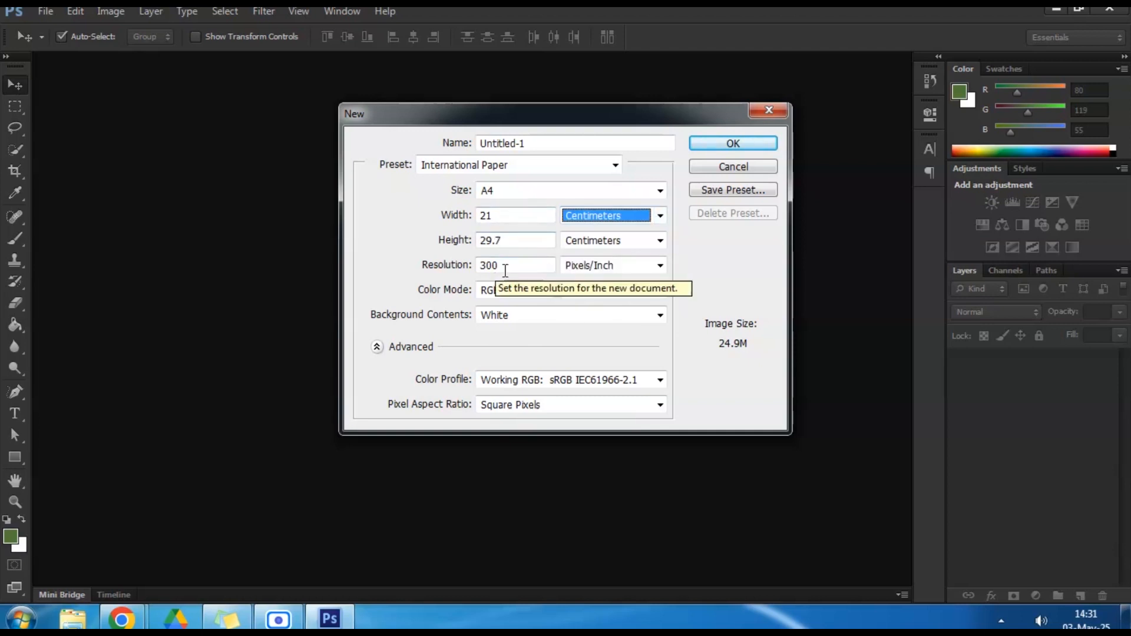
pyautogui.click(725, 148)
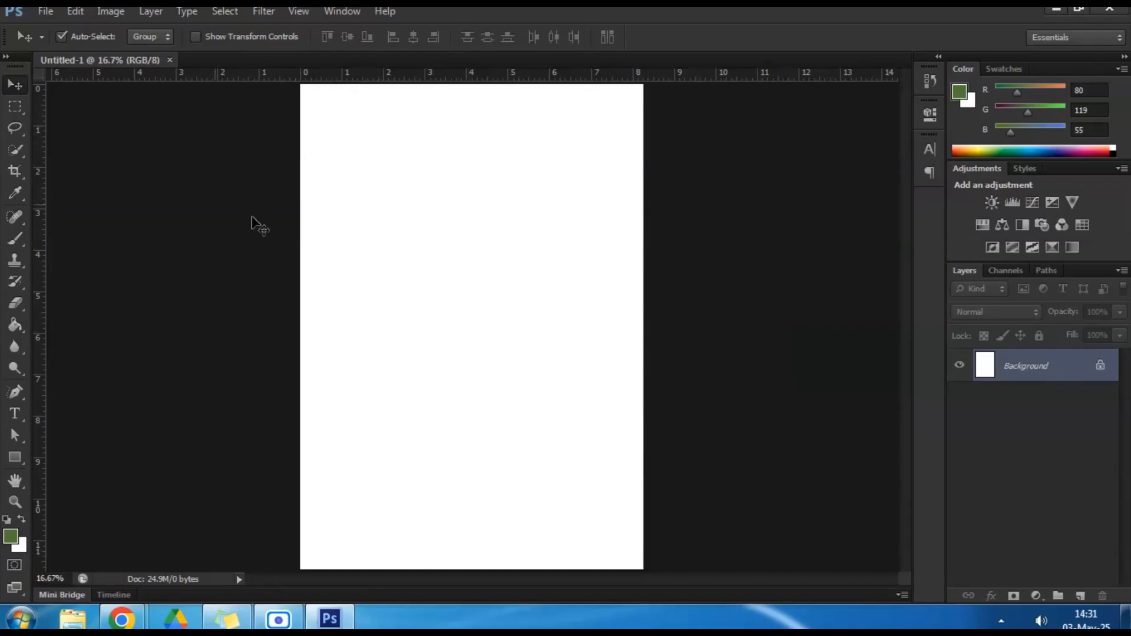
# Step: Open the 04a-levels white tulip photo and copy it into the blank A4 document as a new layer
pyautogui.click(44, 12)
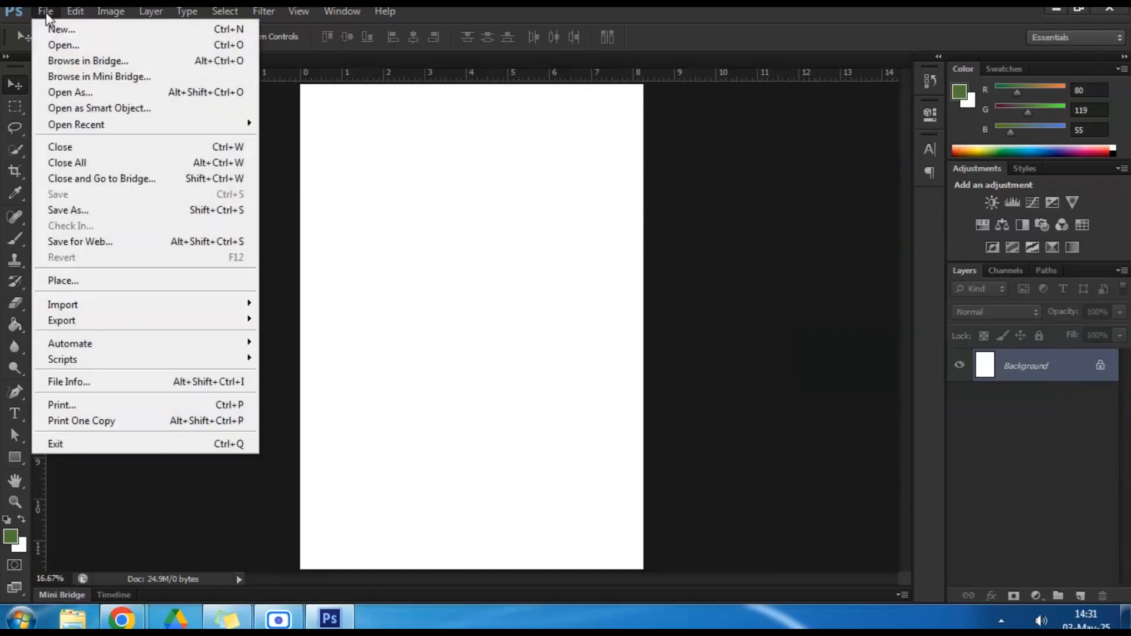
pyautogui.click(58, 45)
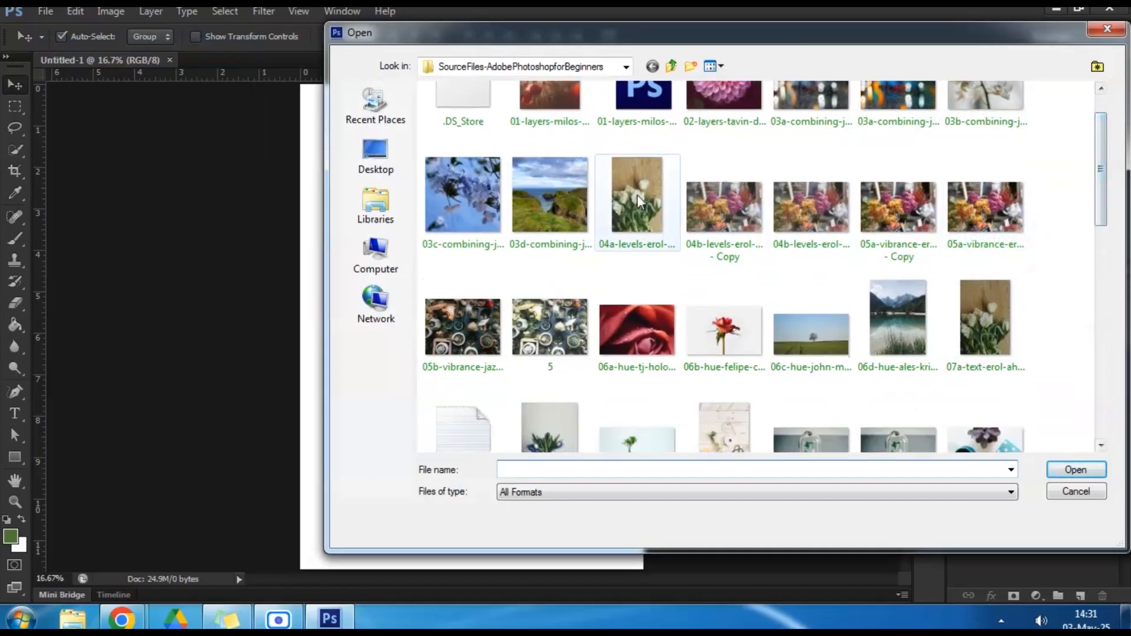
pyautogui.click(639, 197)
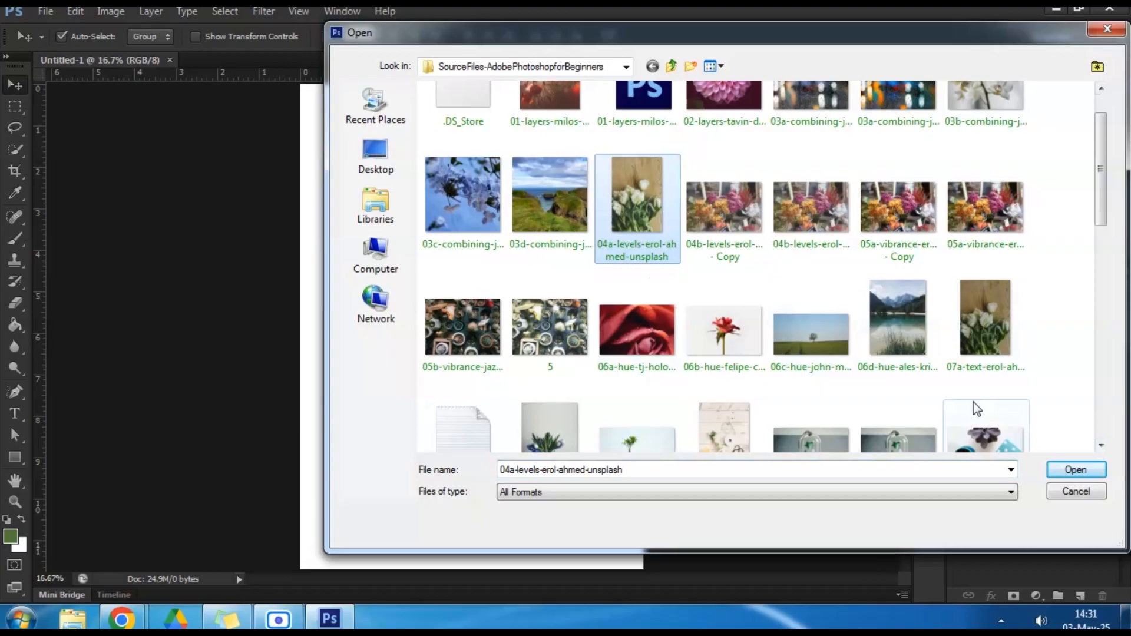
pyautogui.click(1072, 471)
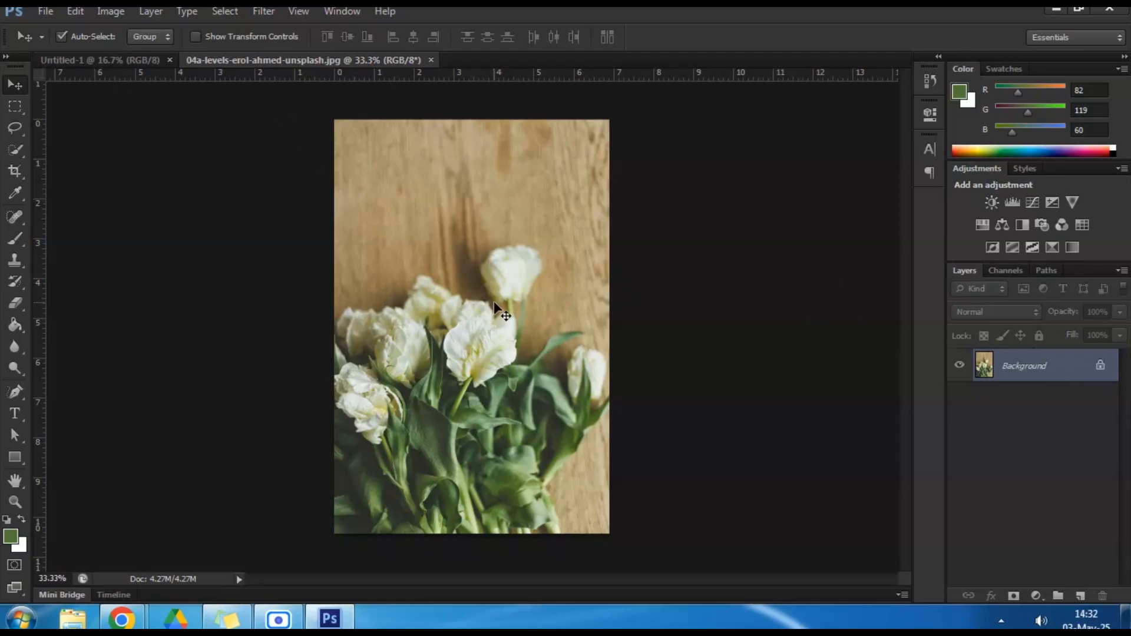
pyautogui.moveTo(495, 303); pyautogui.dragTo(393, 222)
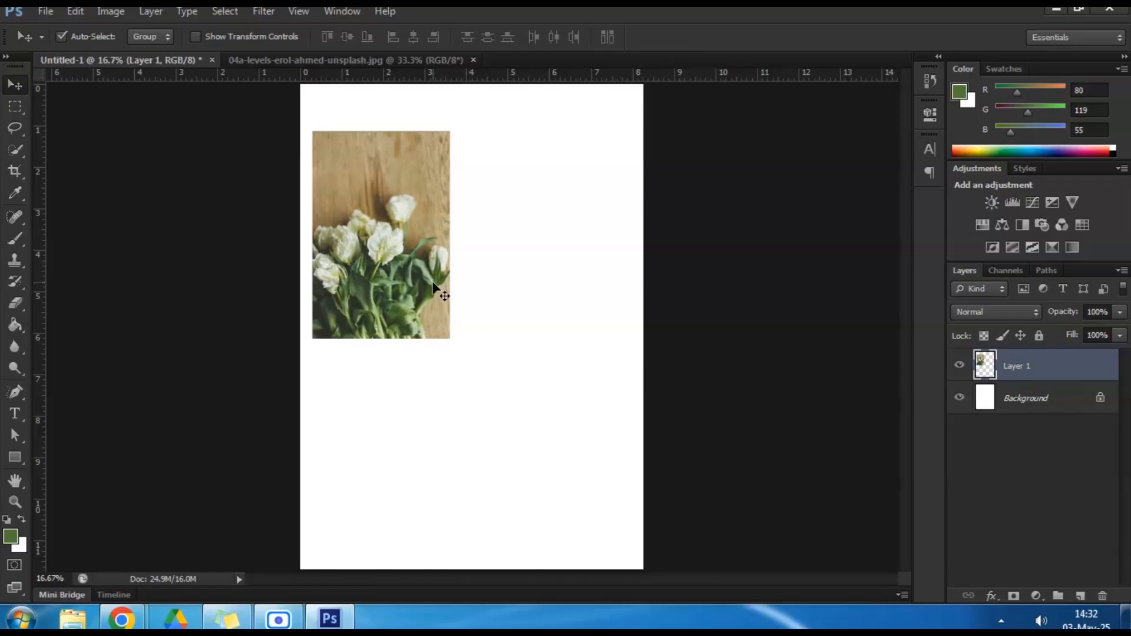
# Step: Scale the tulip picture proportionally to about 257% and position it so it covers the whole A4 page
pyautogui.hotkey('ctrl', 't')
pyautogui.moveTo(451, 340); pyautogui.dragTo(533, 494)
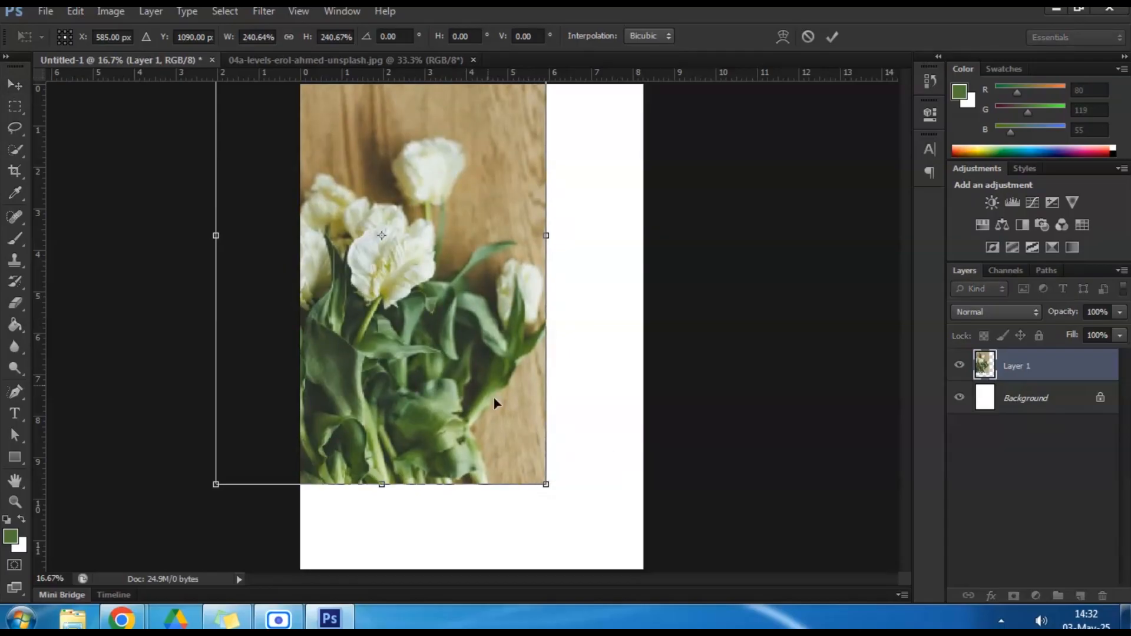
pyautogui.moveTo(430, 334); pyautogui.dragTo(516, 422)
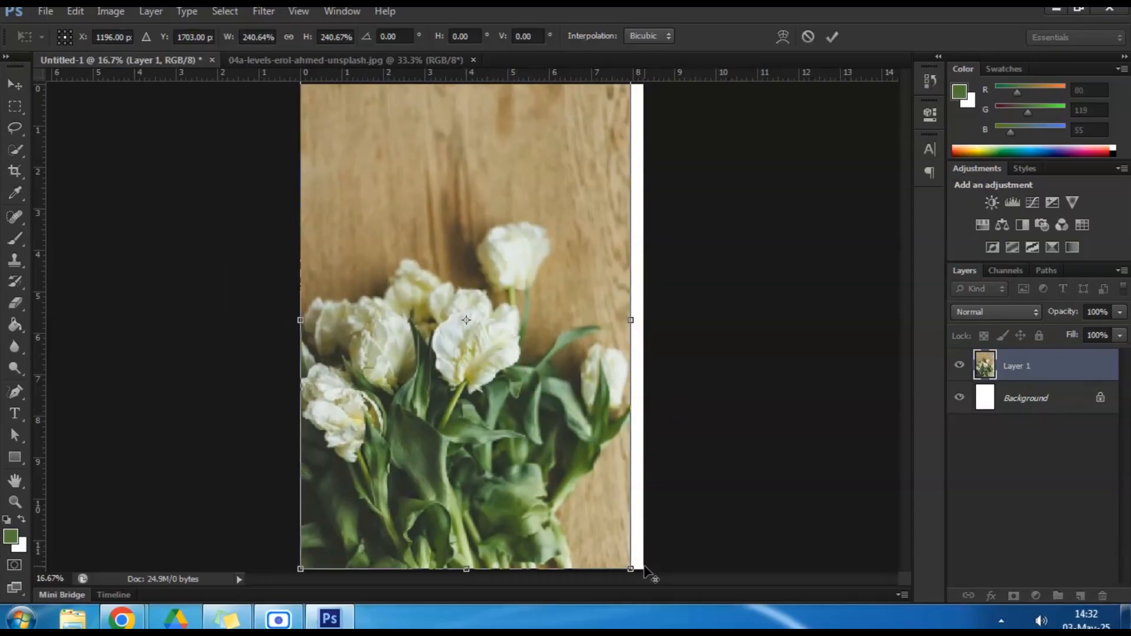
pyautogui.moveTo(631, 570); pyautogui.dragTo(652, 584)
pyautogui.moveTo(576, 454); pyautogui.dragTo(577, 455)
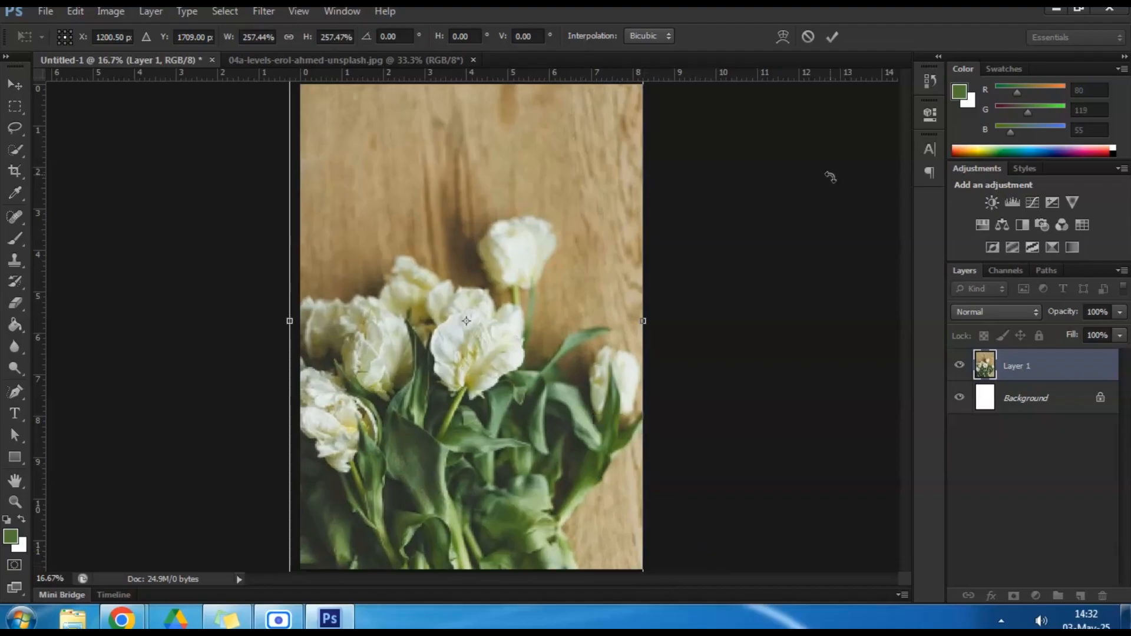
pyautogui.click(833, 37)
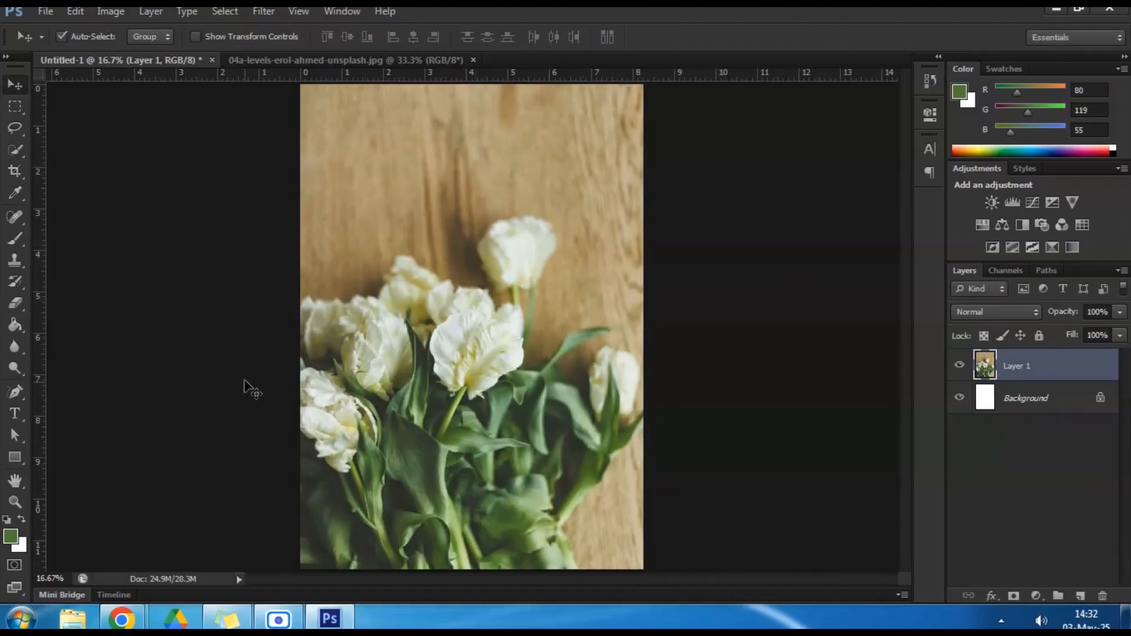
# Step: Center the tulip layer horizontally and vertically on the whole canvas, then remove the selection
pyautogui.hotkey('ctrl', 'a')
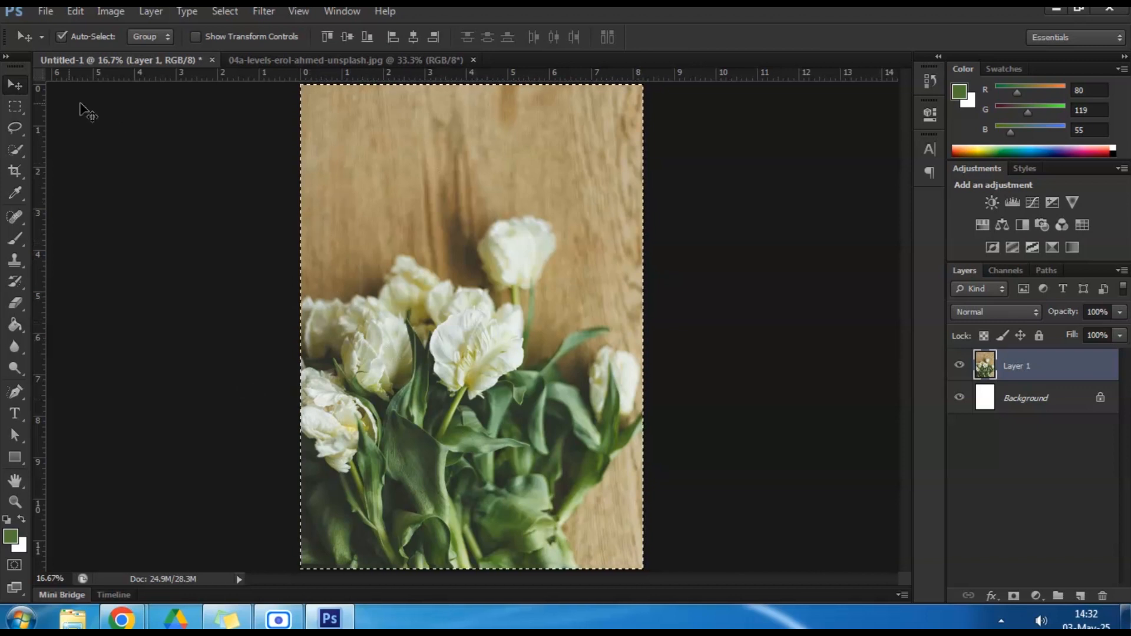
pyautogui.click(415, 37)
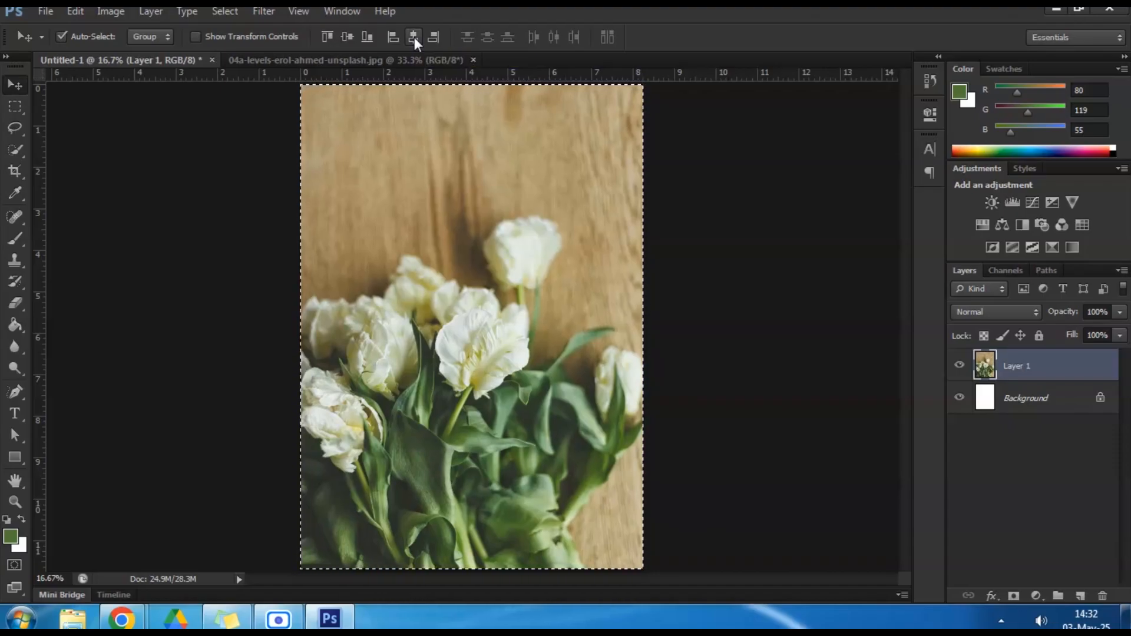
pyautogui.click(346, 36)
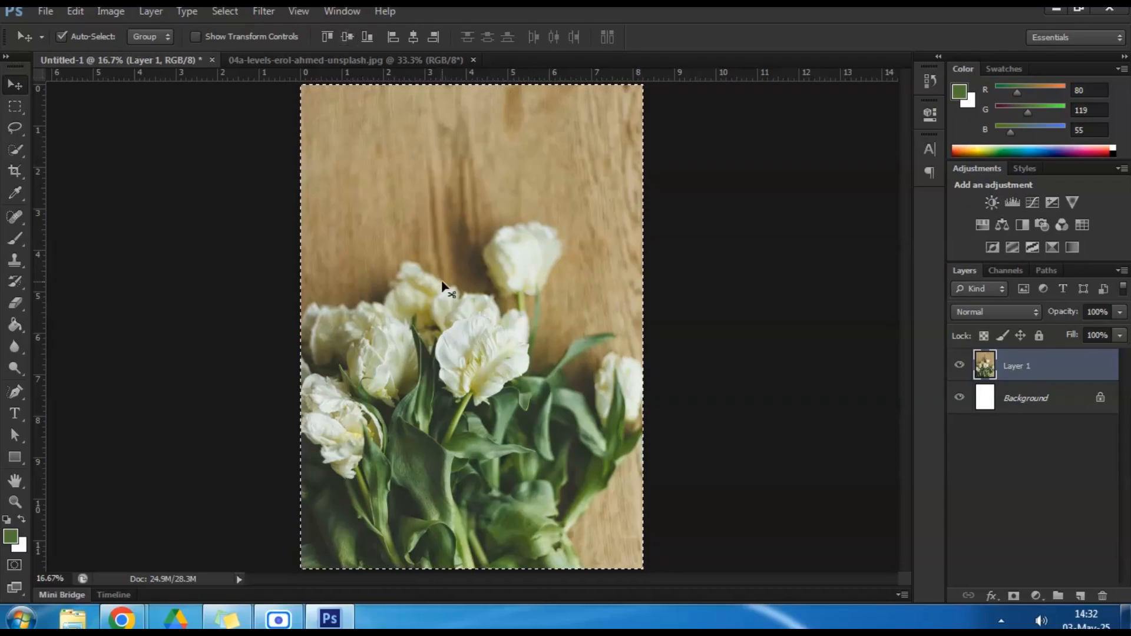
pyautogui.hotkey('ctrl', 'd')
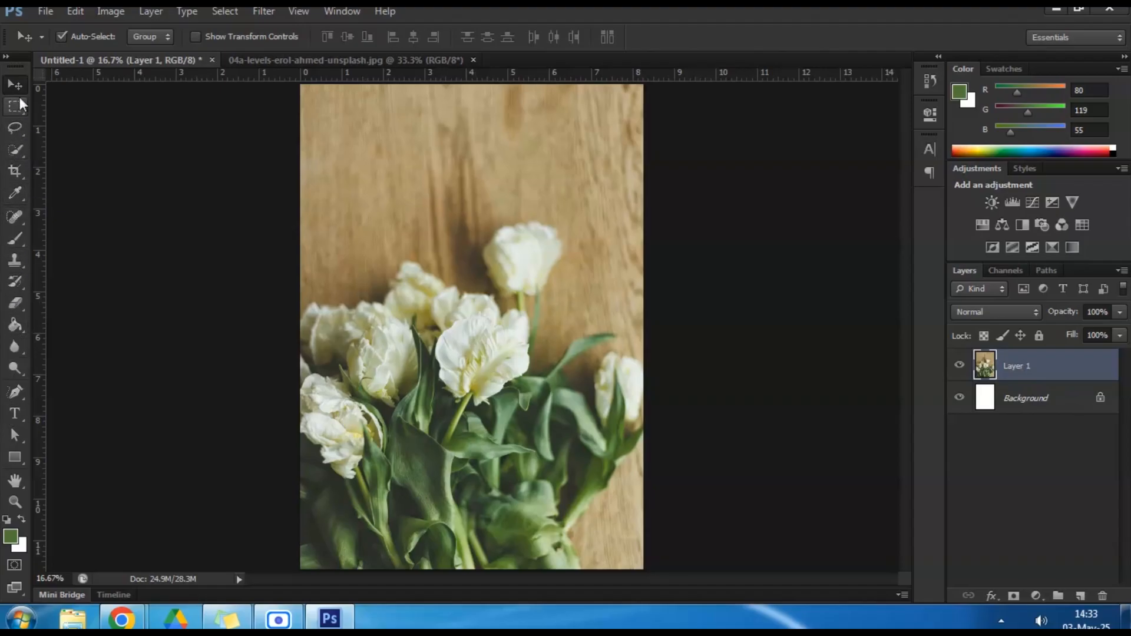
# Step: Add the horizontal text "May Day" near the top of the page, above the tulips
pyautogui.click(16, 411)
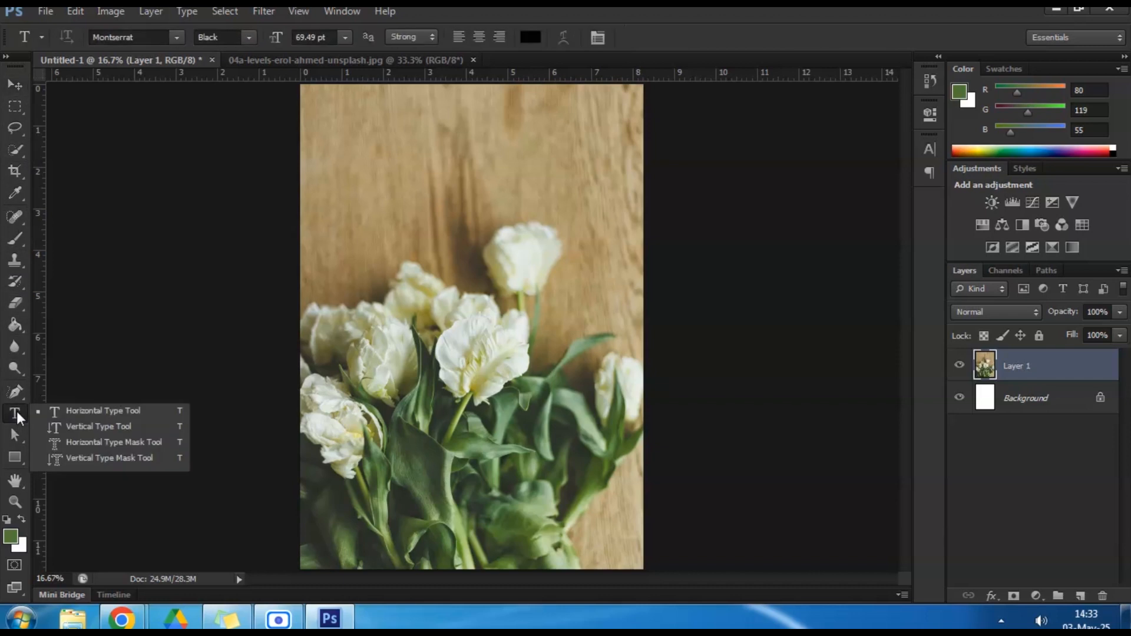
pyautogui.click(17, 411)
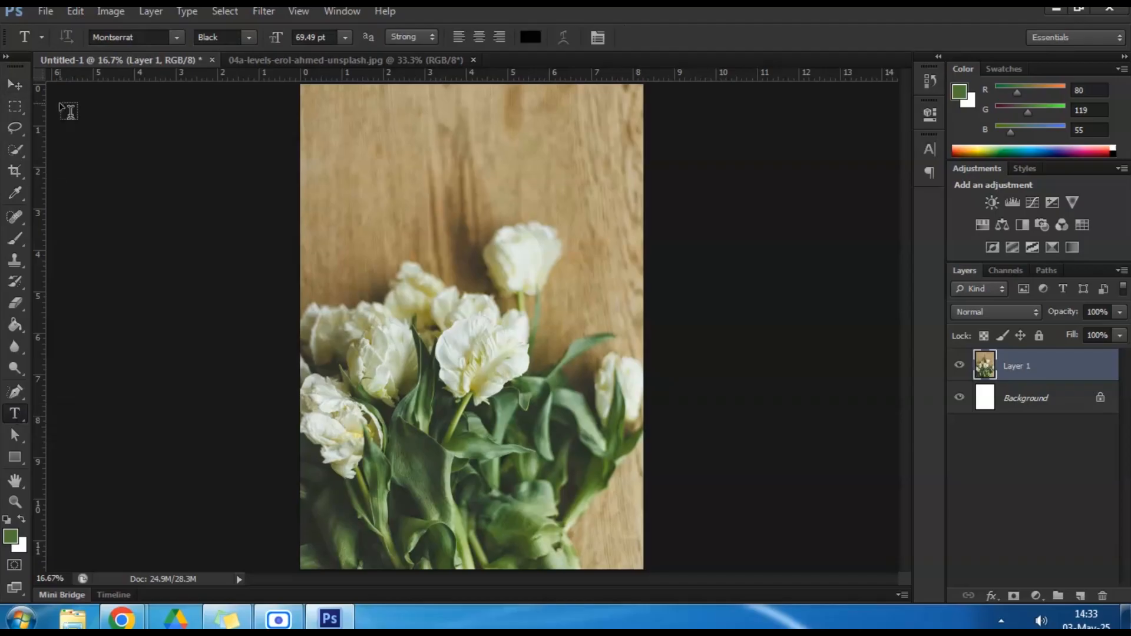
pyautogui.click(18, 412)
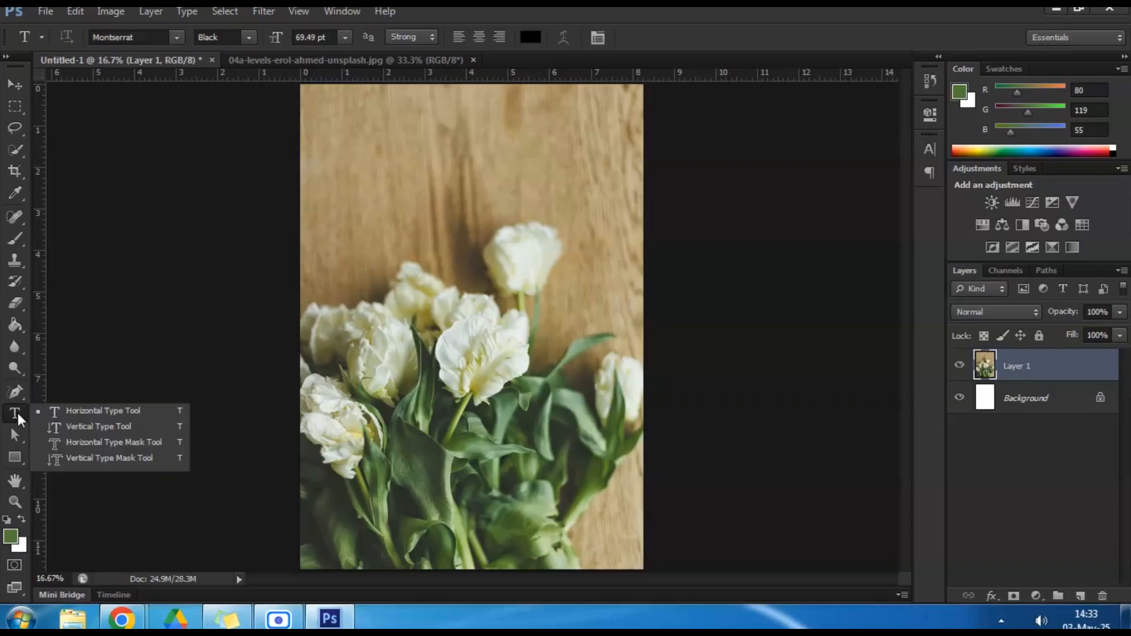
pyautogui.click(68, 411)
pyautogui.click(342, 126)
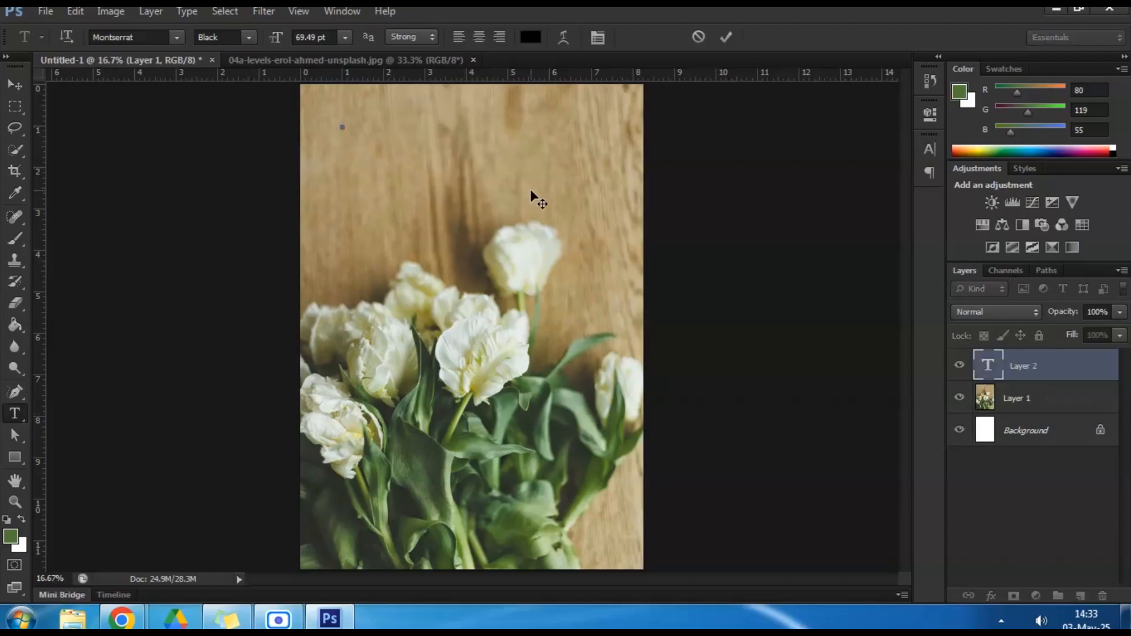
pyautogui.write('M')
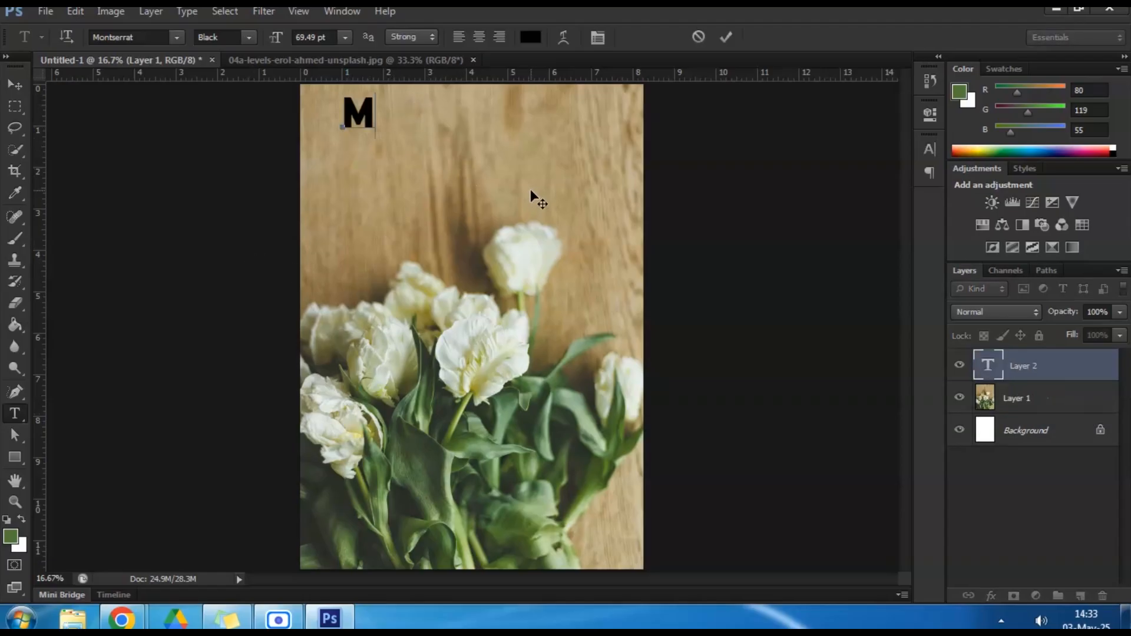
pyautogui.write('ay Day')
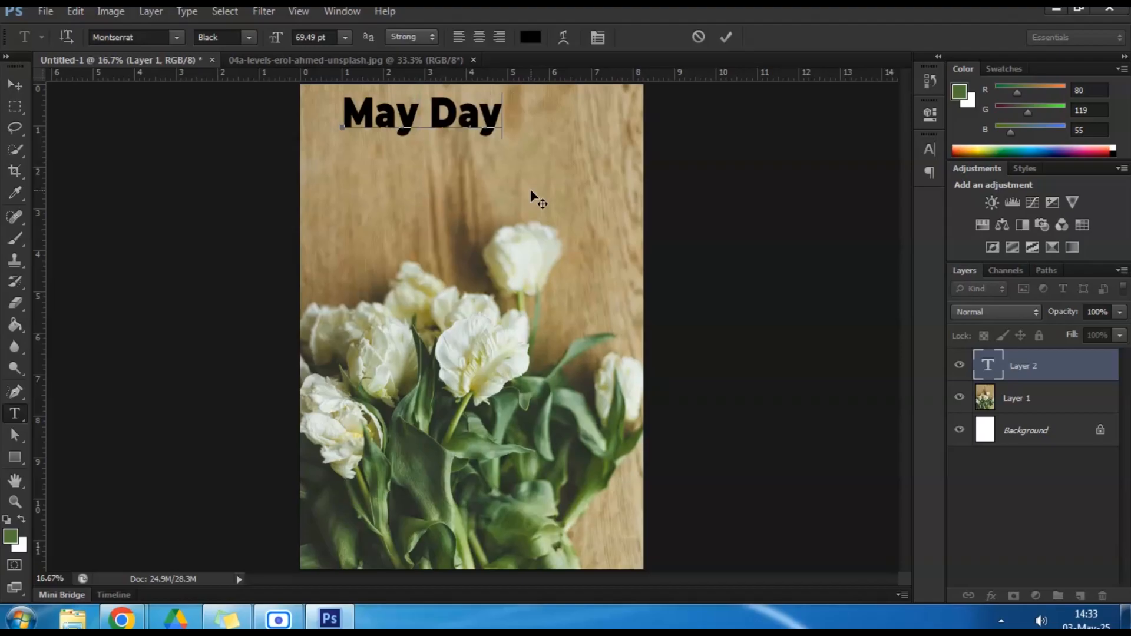
pyautogui.click(726, 38)
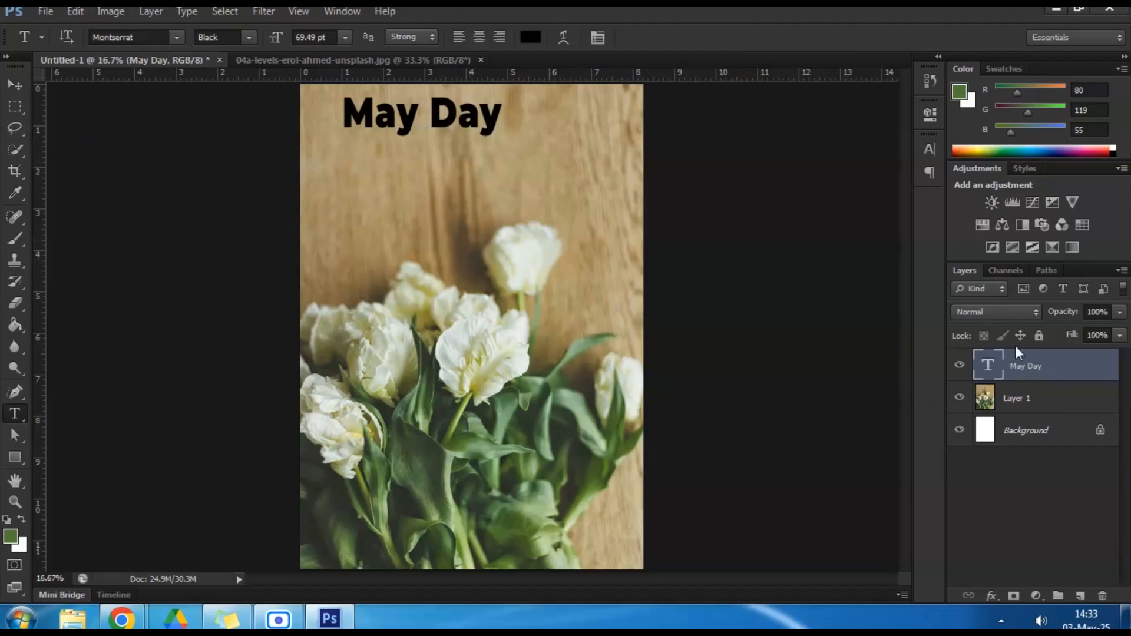
# Step: Duplicate the "May Day" text four times, stacking the copies in a column below the original
pyautogui.click(8, 86)
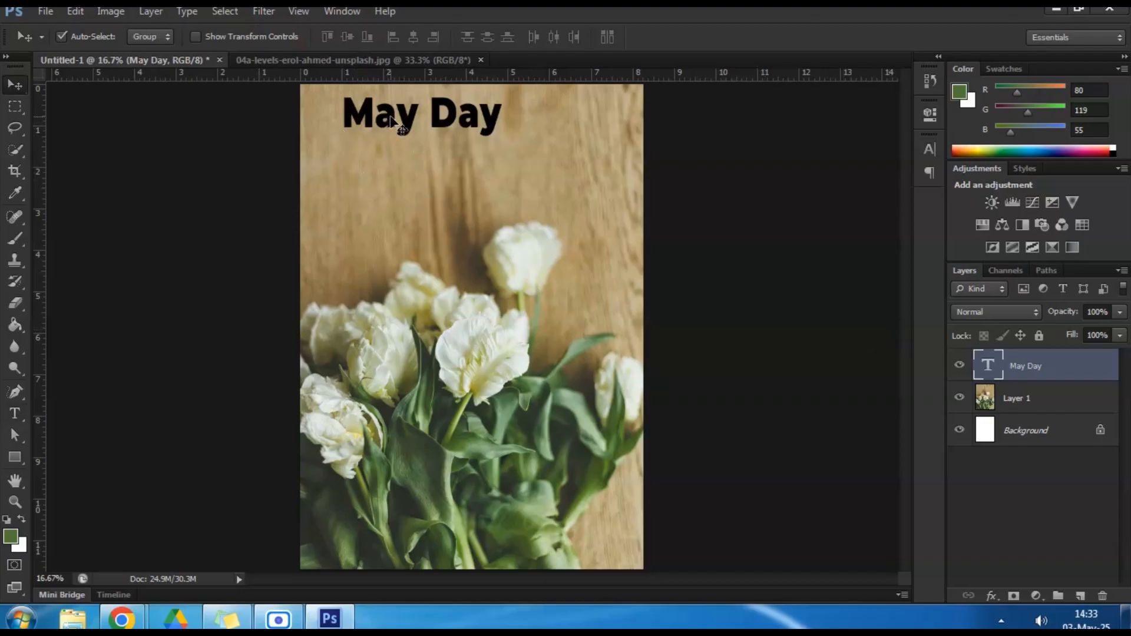
pyautogui.moveTo(393, 121); pyautogui.dragTo(391, 273)
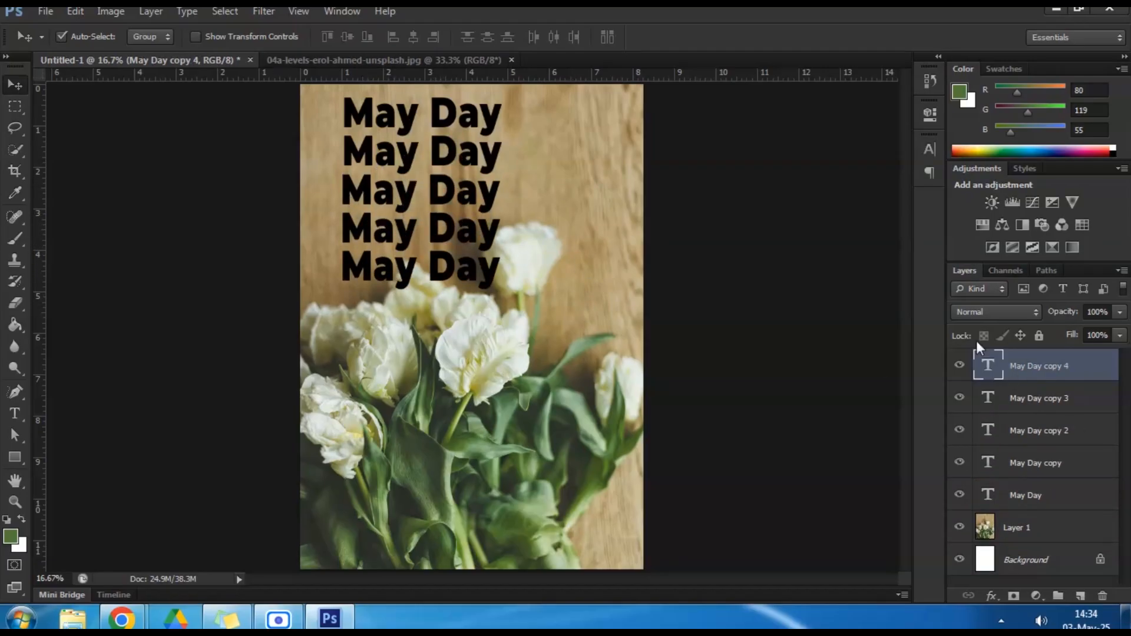
# Step: Change the font of the topmost "May Day" text to OLD SPORT 02 ATHLETIC NCV
pyautogui.click(372, 117)
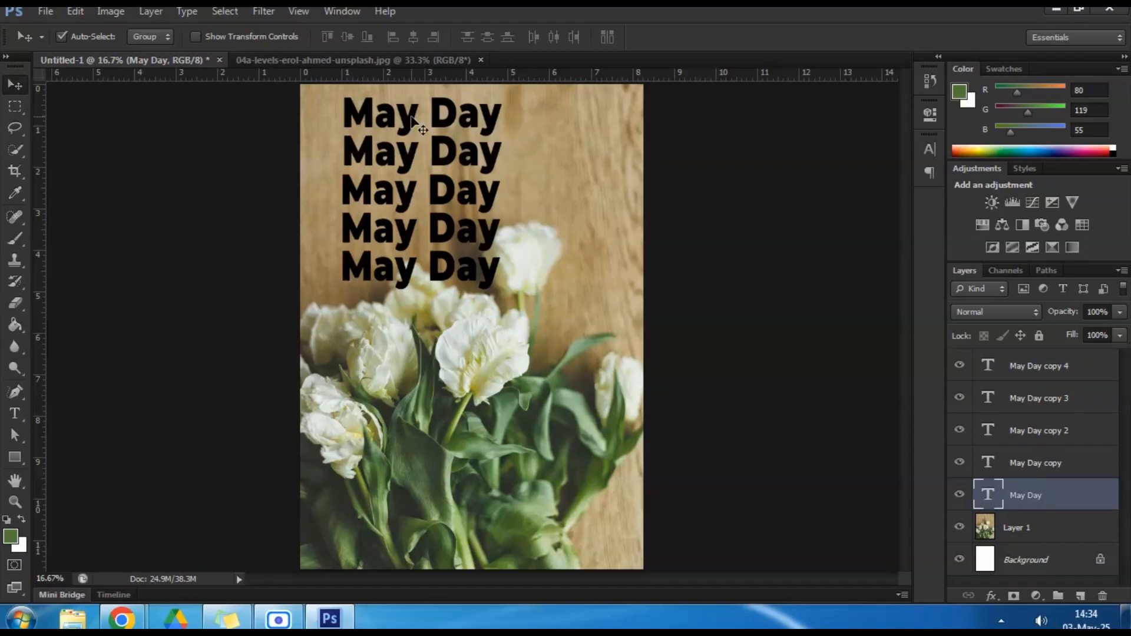
pyautogui.press('t')
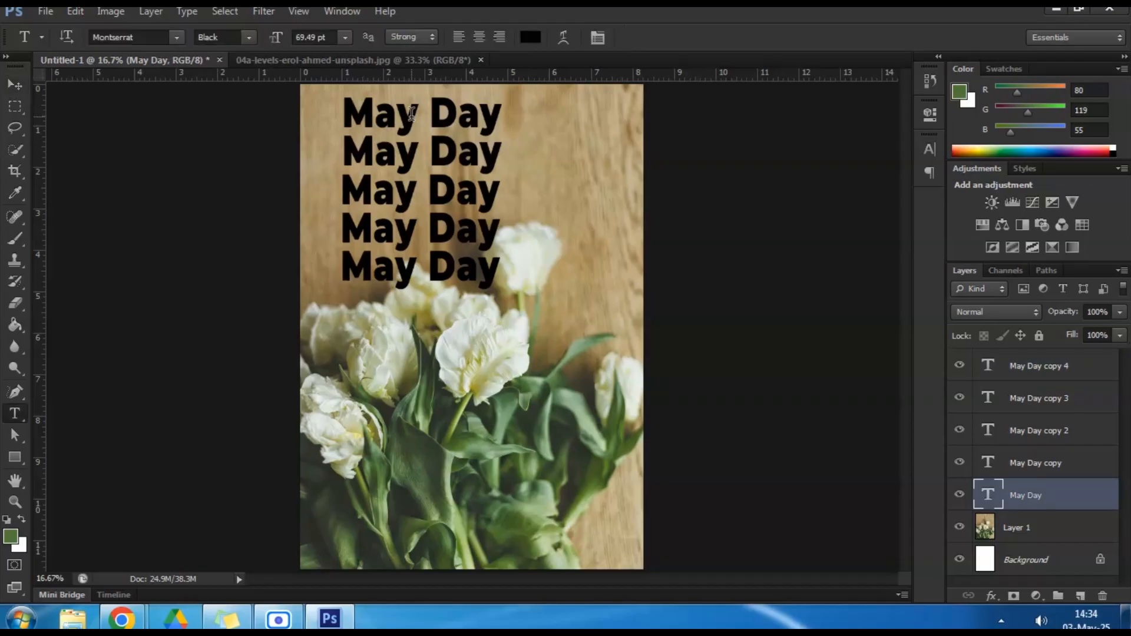
pyautogui.moveTo(348, 108); pyautogui.dragTo(504, 114)
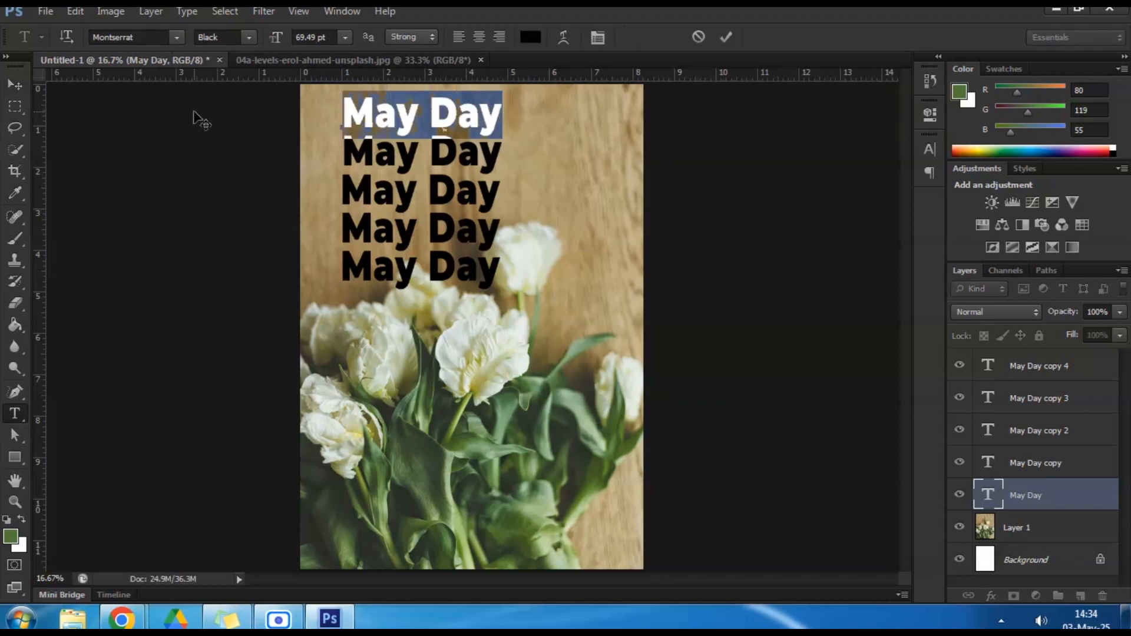
pyautogui.click(176, 36)
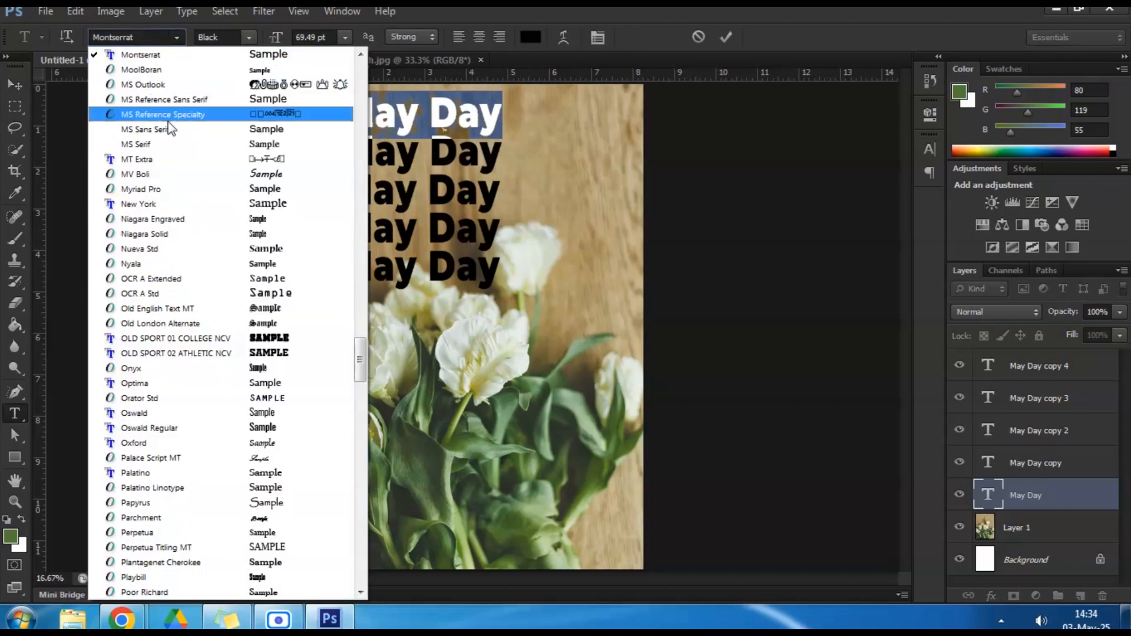
pyautogui.click(157, 354)
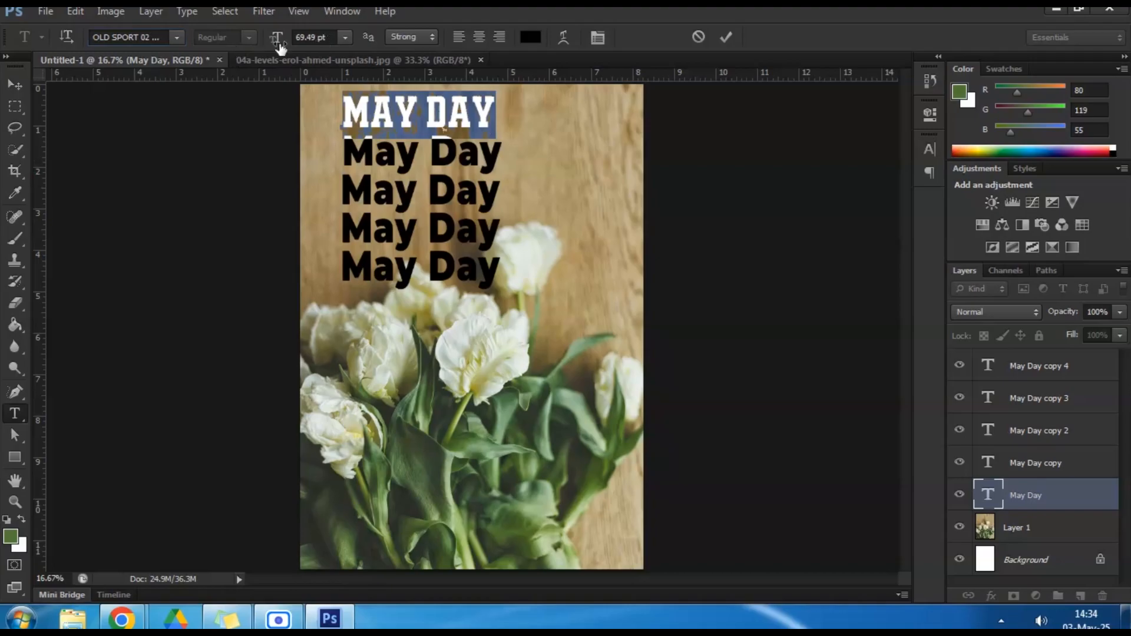
# Step: Increase the font size of the topmost "May Day" text to 91.49 pt
pyautogui.moveTo(281, 47); pyautogui.dragTo(275, 47)
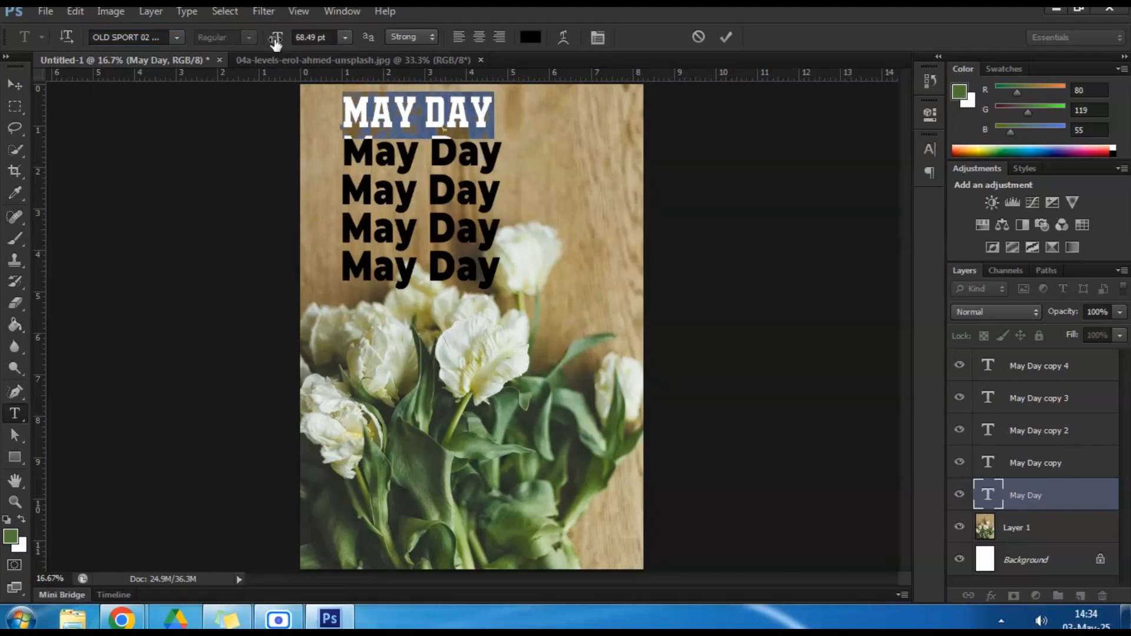
pyautogui.click(345, 37)
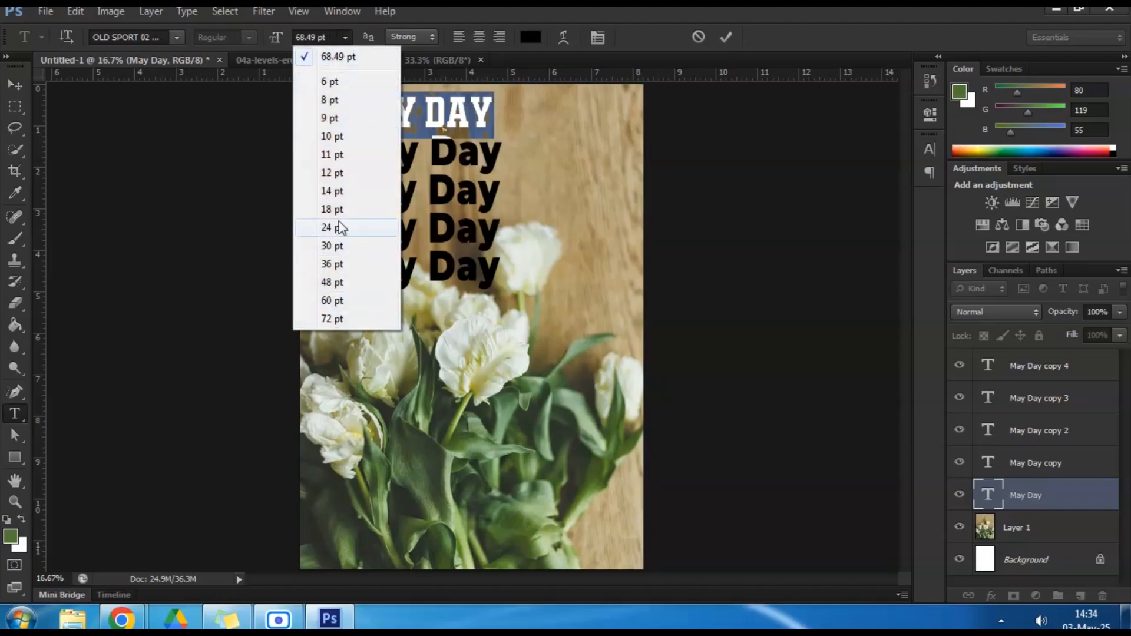
pyautogui.click(323, 57)
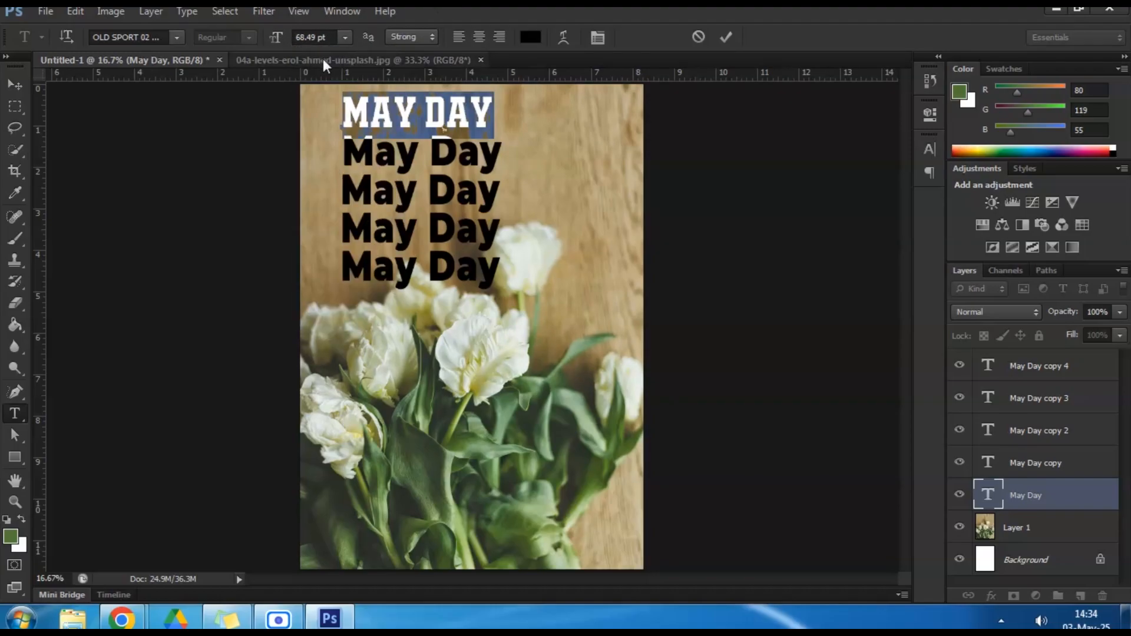
pyautogui.click(316, 38)
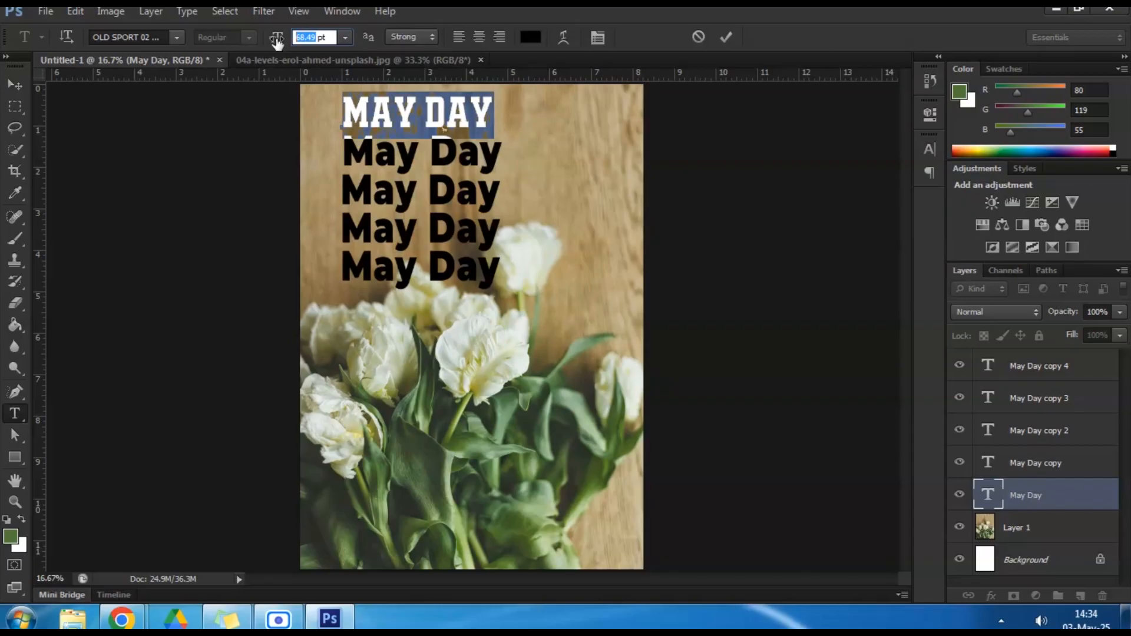
pyautogui.moveTo(277, 41); pyautogui.dragTo(294, 45)
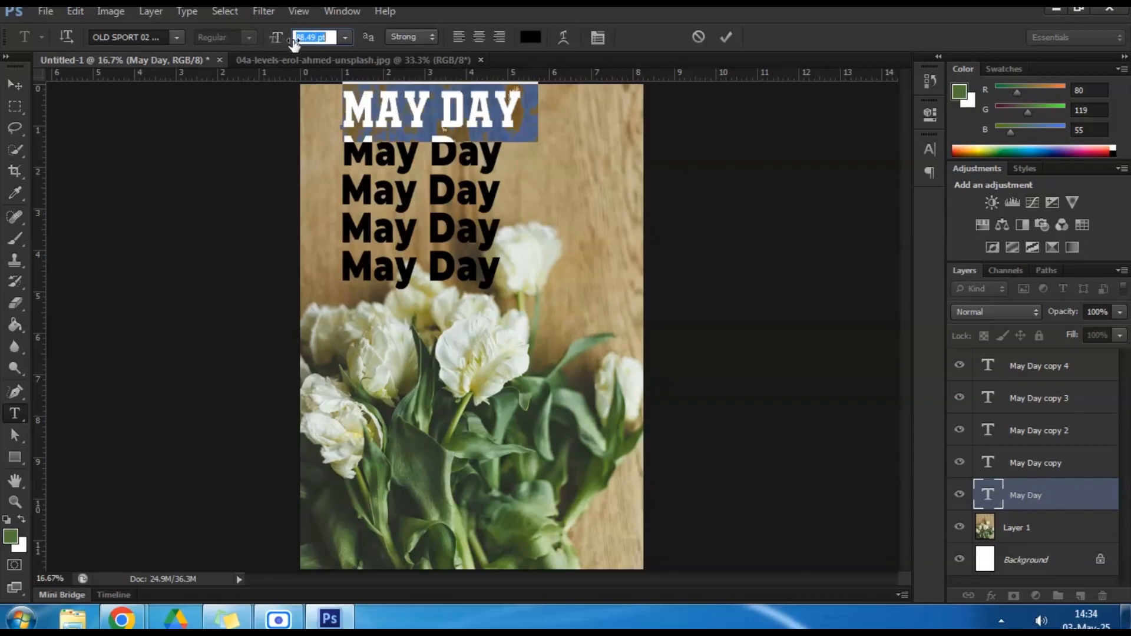
pyautogui.moveTo(294, 45); pyautogui.dragTo(296, 52)
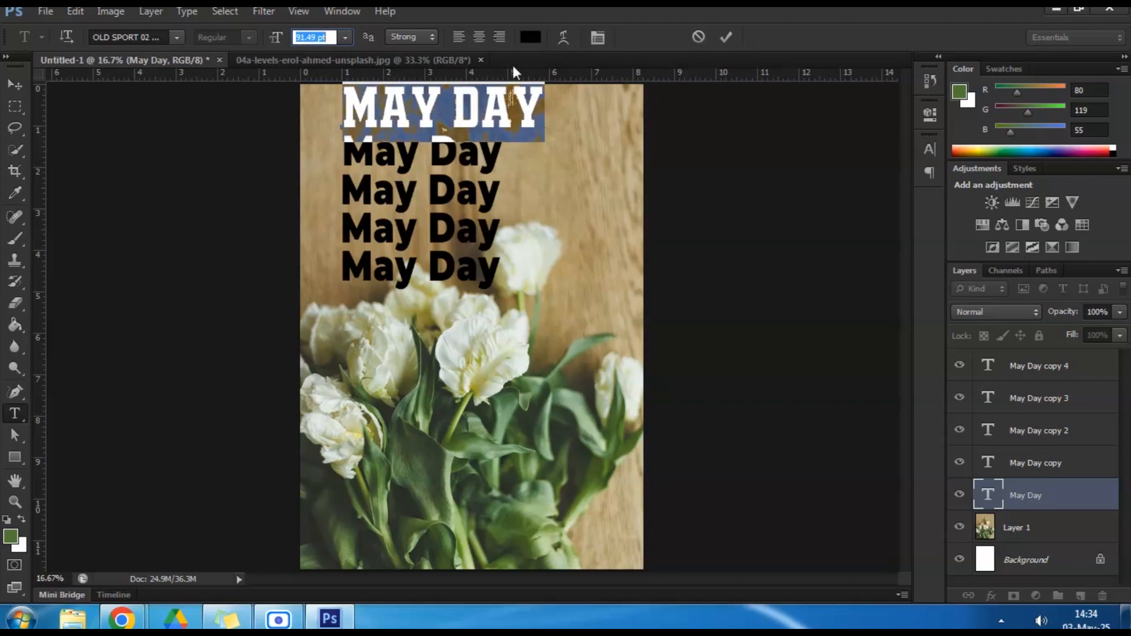
# Step: Change the color of the topmost "May Day" text to red, fc0303, and commit the text edit
pyautogui.click(452, 105)
pyautogui.moveTo(348, 105); pyautogui.dragTo(539, 106)
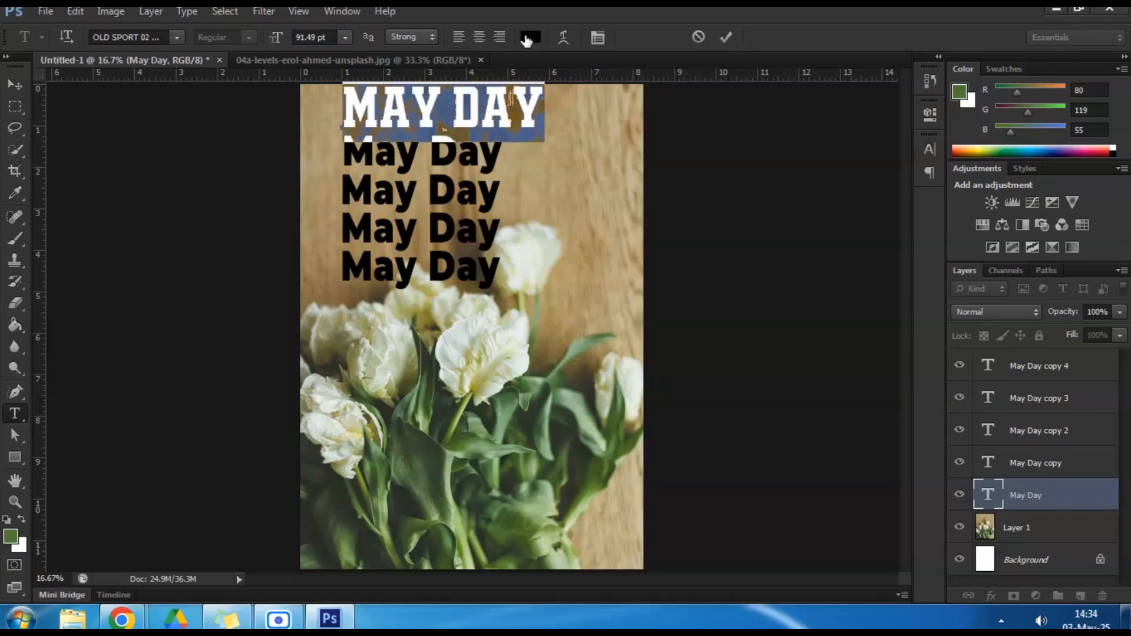
pyautogui.click(530, 37)
pyautogui.click(336, 139)
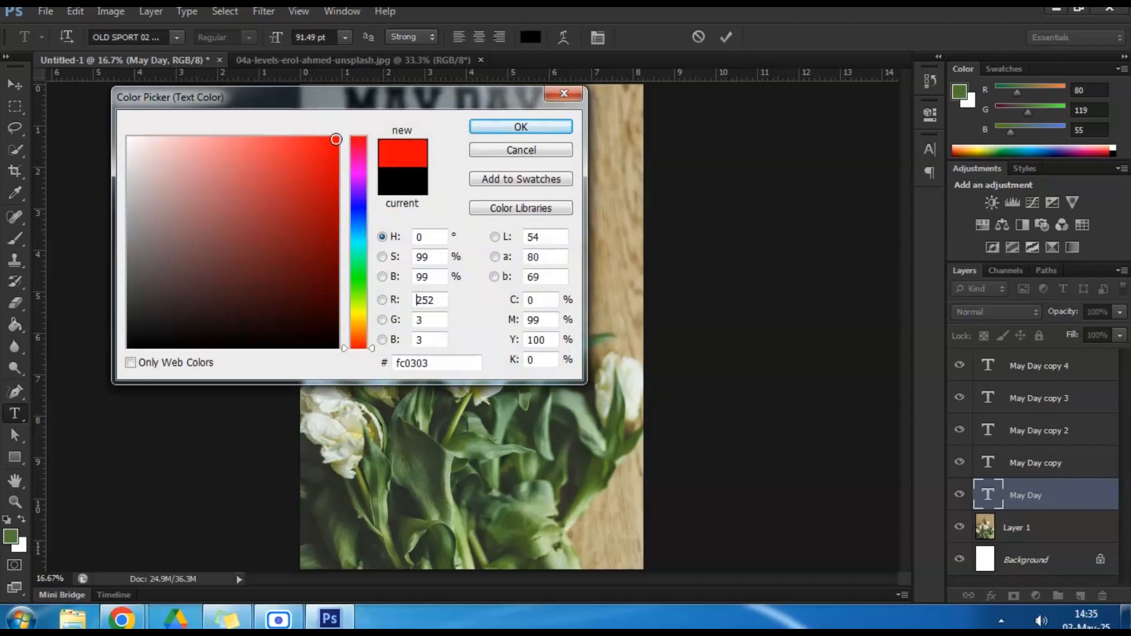
pyautogui.click(521, 126)
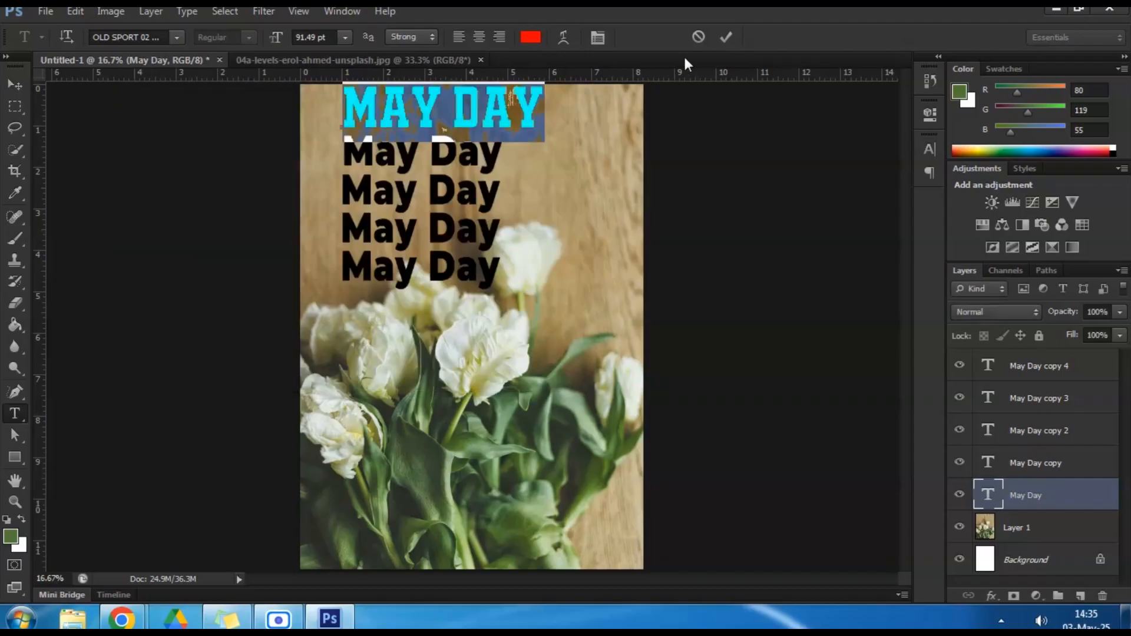
pyautogui.click(726, 37)
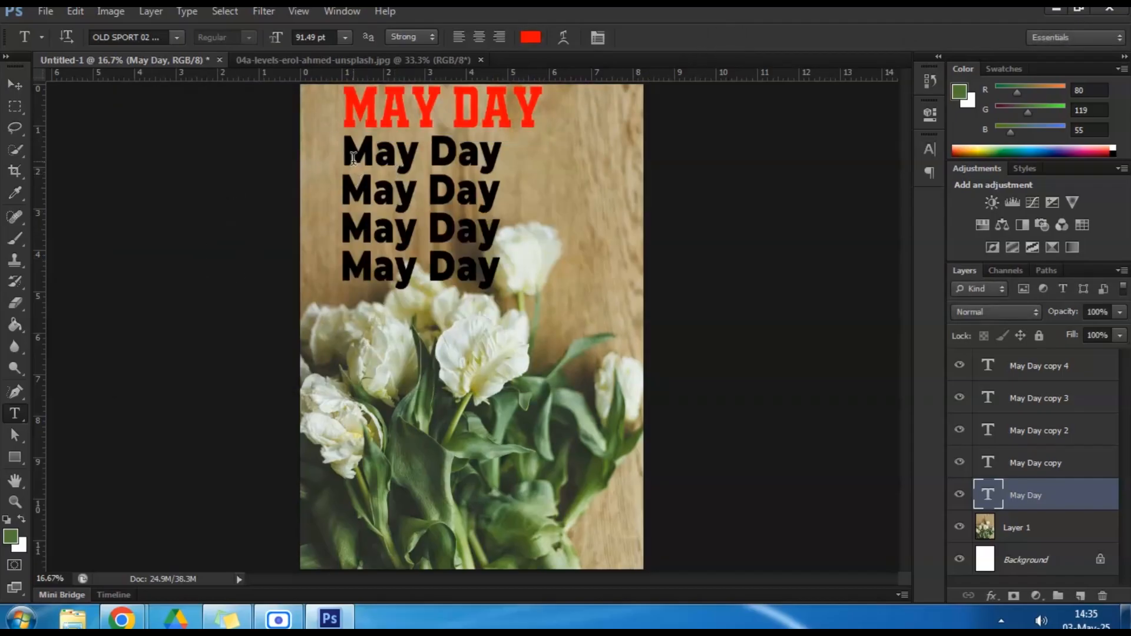
# Step: Set the second "May Day" text's leading to 13.68 pt and its tracking to 205, and commit the edit
pyautogui.moveTo(345, 153); pyautogui.dragTo(510, 152)
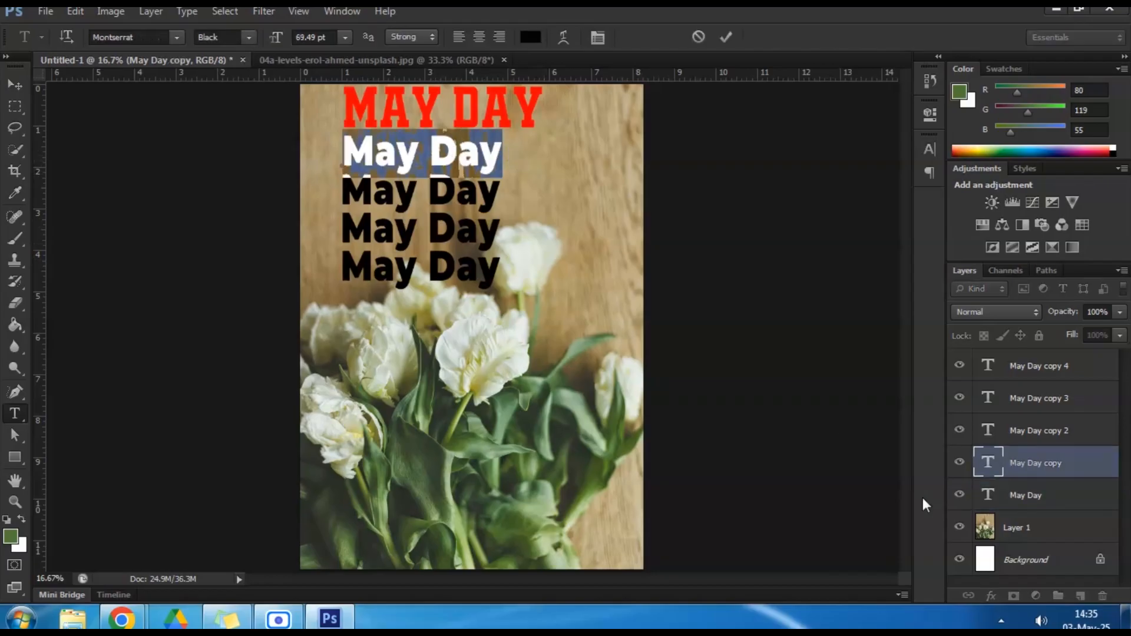
pyautogui.click(412, 171)
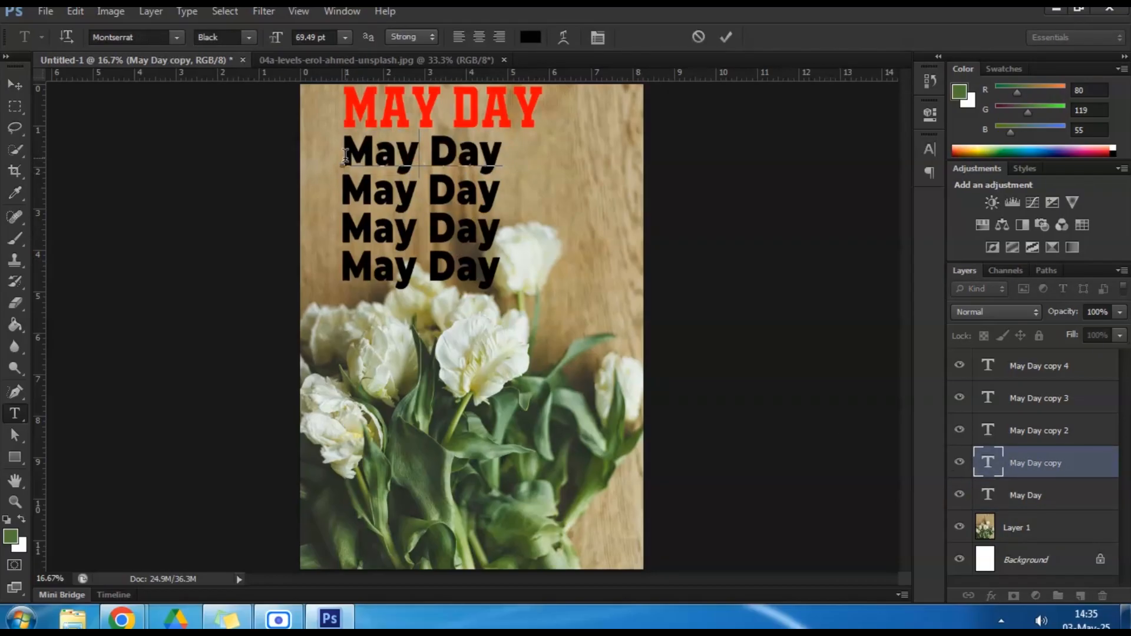
pyautogui.moveTo(345, 154); pyautogui.dragTo(497, 156)
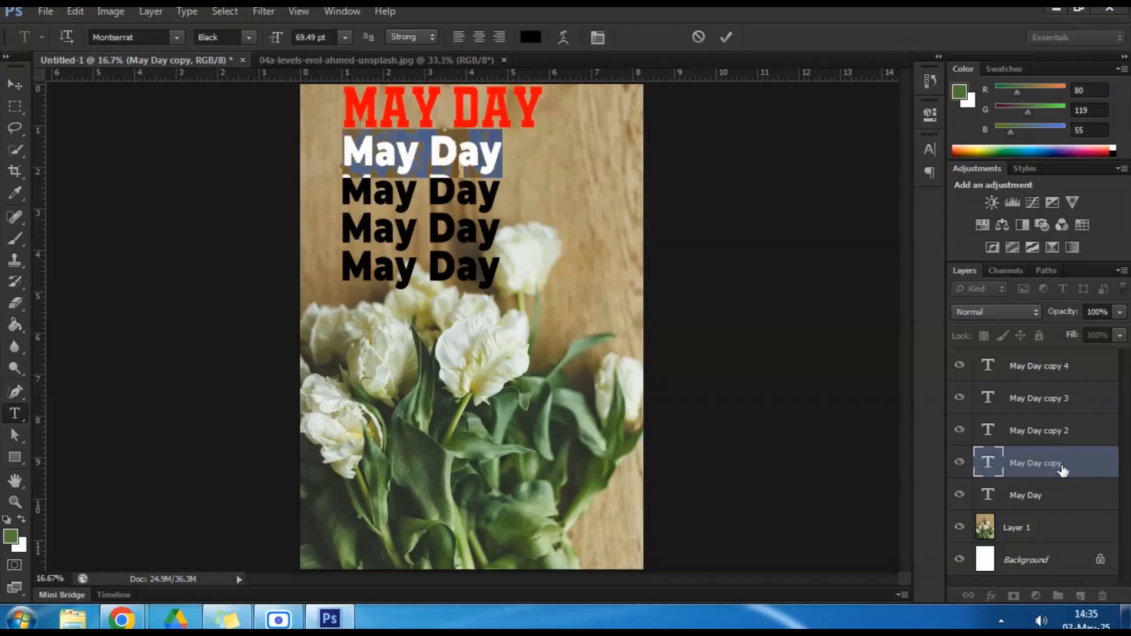
pyautogui.click(598, 38)
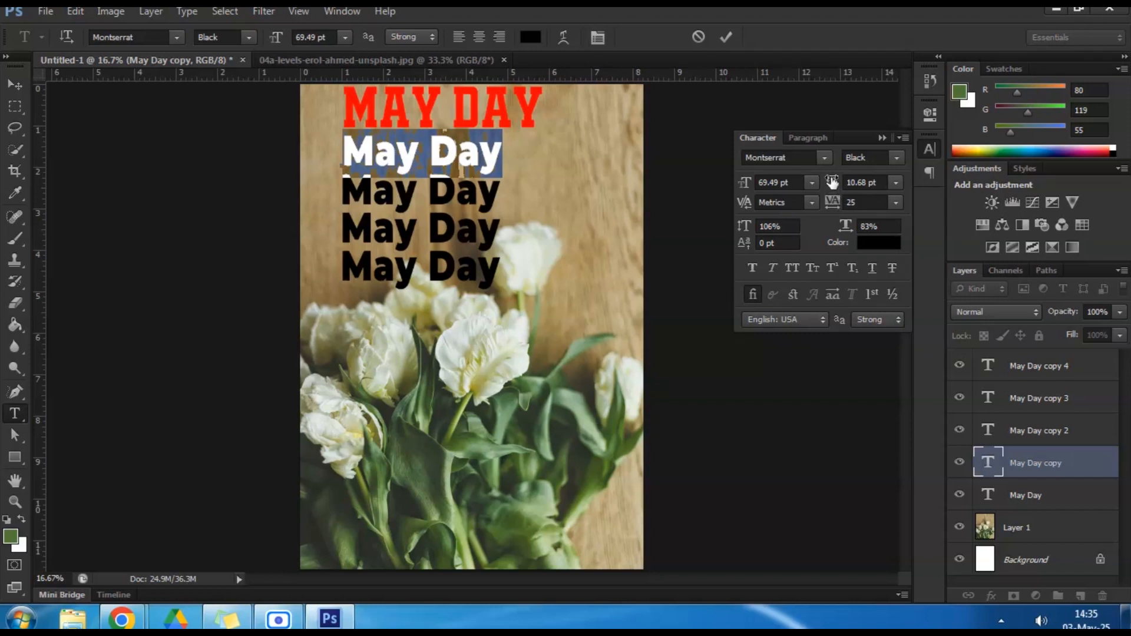
pyautogui.moveTo(834, 184); pyautogui.dragTo(840, 184)
pyautogui.moveTo(832, 206)
pyautogui.mouseDown()
pyautogui.moveTo(815, 207)
pyautogui.moveTo(832, 212)
pyautogui.mouseUp()
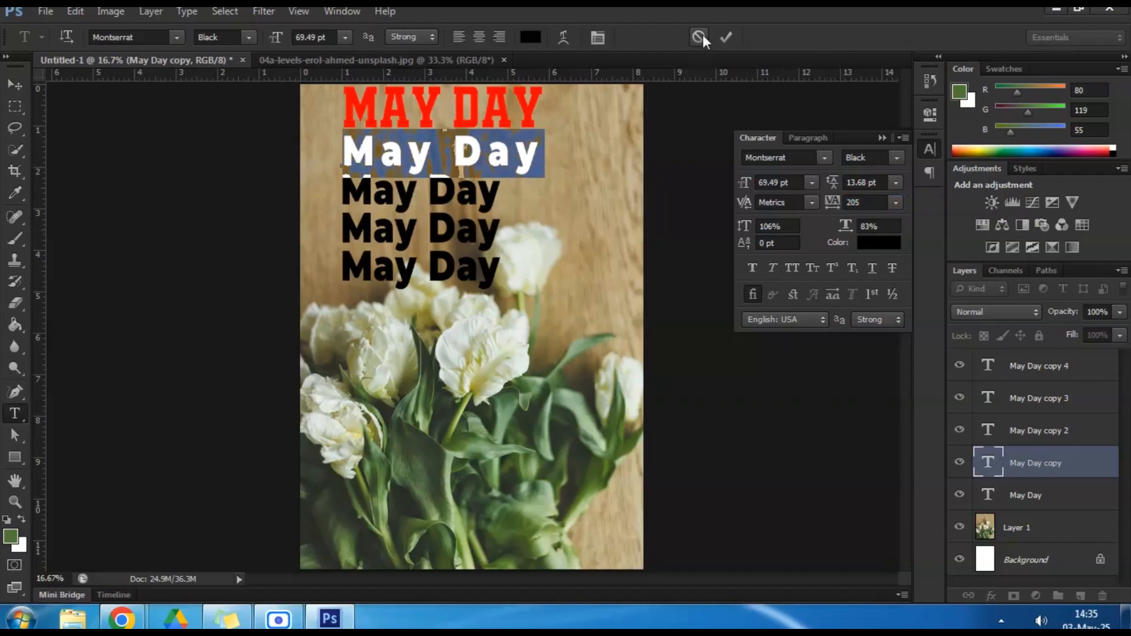
pyautogui.click(725, 39)
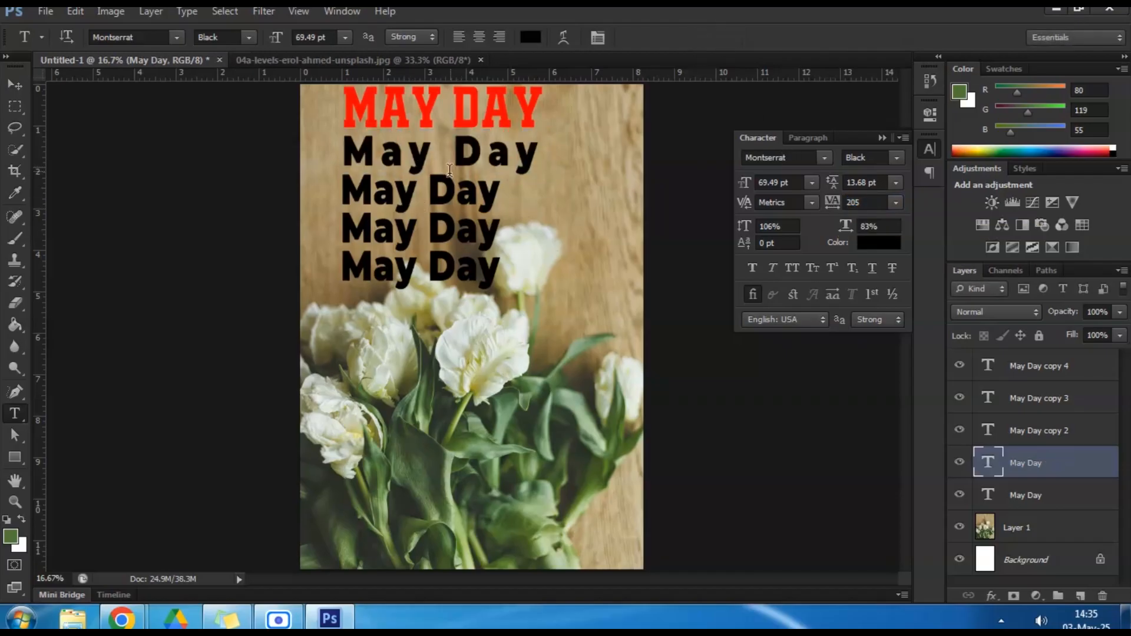